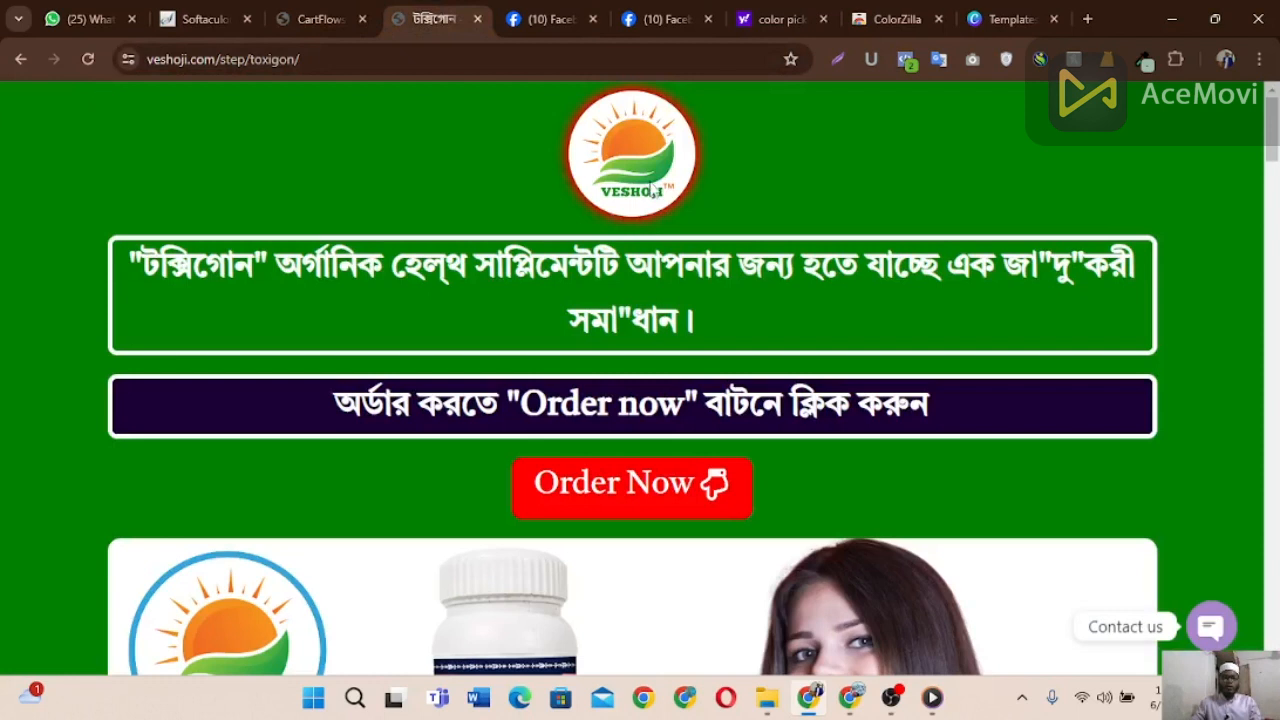
Step: Browse the Veshoji homepage's banner slider and product cards, and return to the টক্সিগোন product page
{"action": "left_click", "coordinate": [21, 60]}
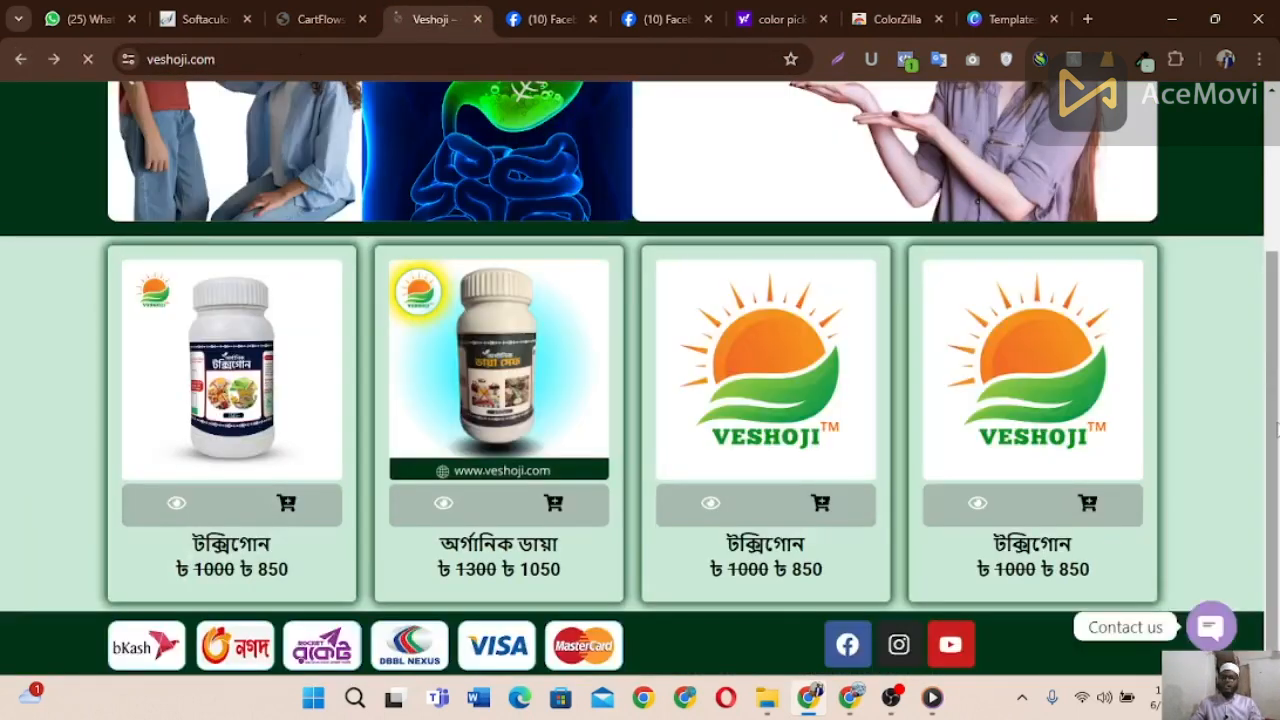
{"action": "scroll", "coordinate": [1275, 350], "scroll_direction": "up", "scroll_amount": 2}
{"action": "left_click_drag", "start_coordinate": [1278, 328], "coordinate": [1278, 272]}
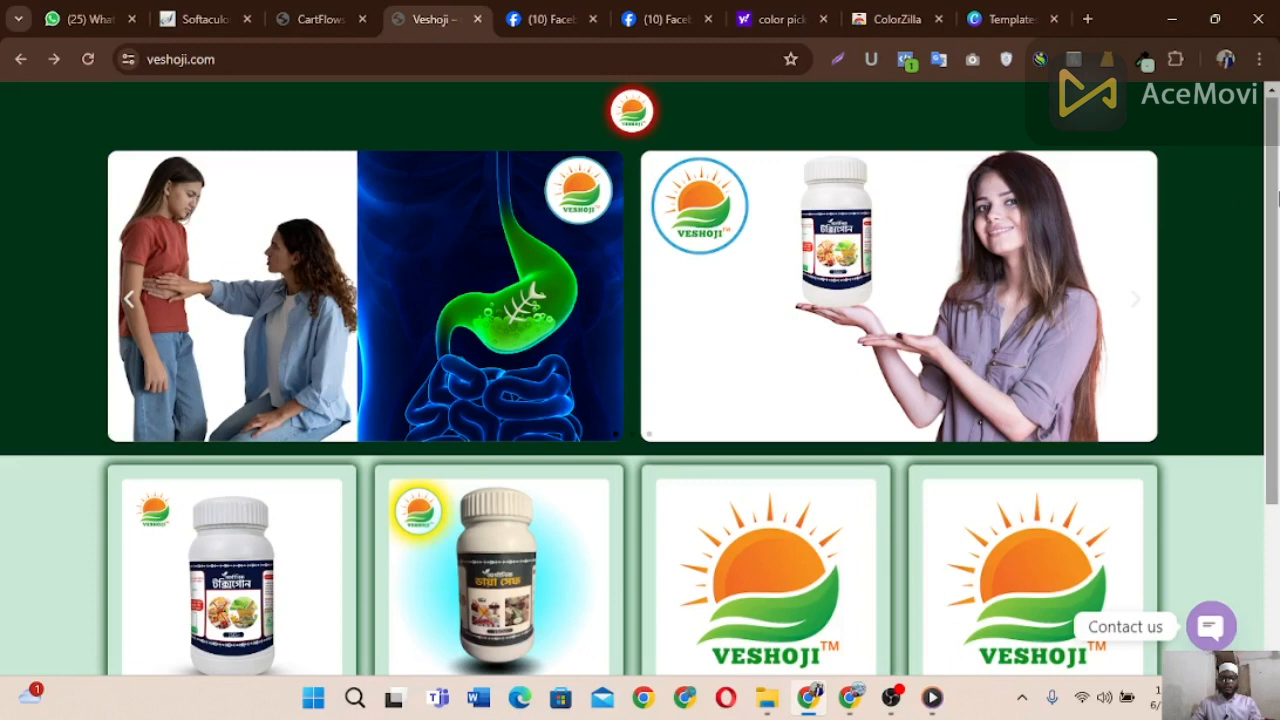
{"action": "scroll", "coordinate": [1276, 262], "scroll_direction": "down", "scroll_amount": 2}
{"action": "scroll", "coordinate": [1276, 260], "scroll_direction": "down", "scroll_amount": 2}
{"action": "left_click_drag", "start_coordinate": [1133, 376], "coordinate": [668, 422]}
{"action": "left_click_drag", "start_coordinate": [789, 412], "coordinate": [1095, 345]}
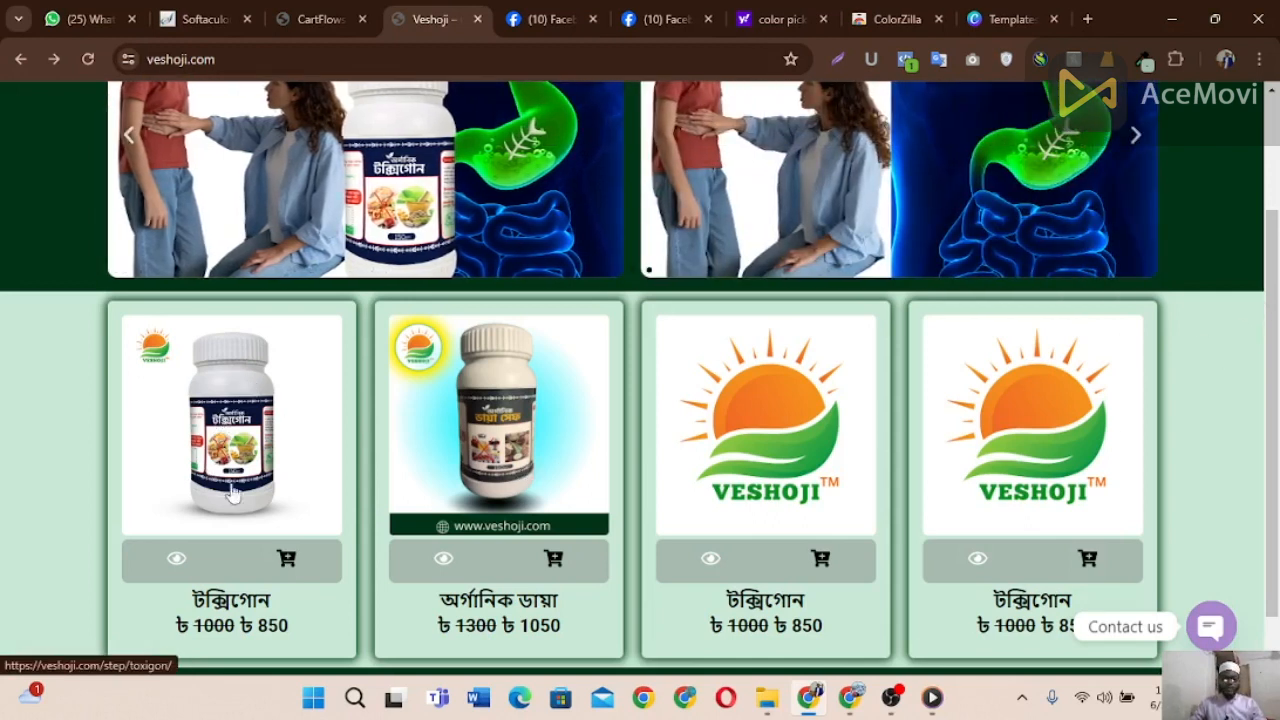
{"action": "left_click", "coordinate": [243, 447]}
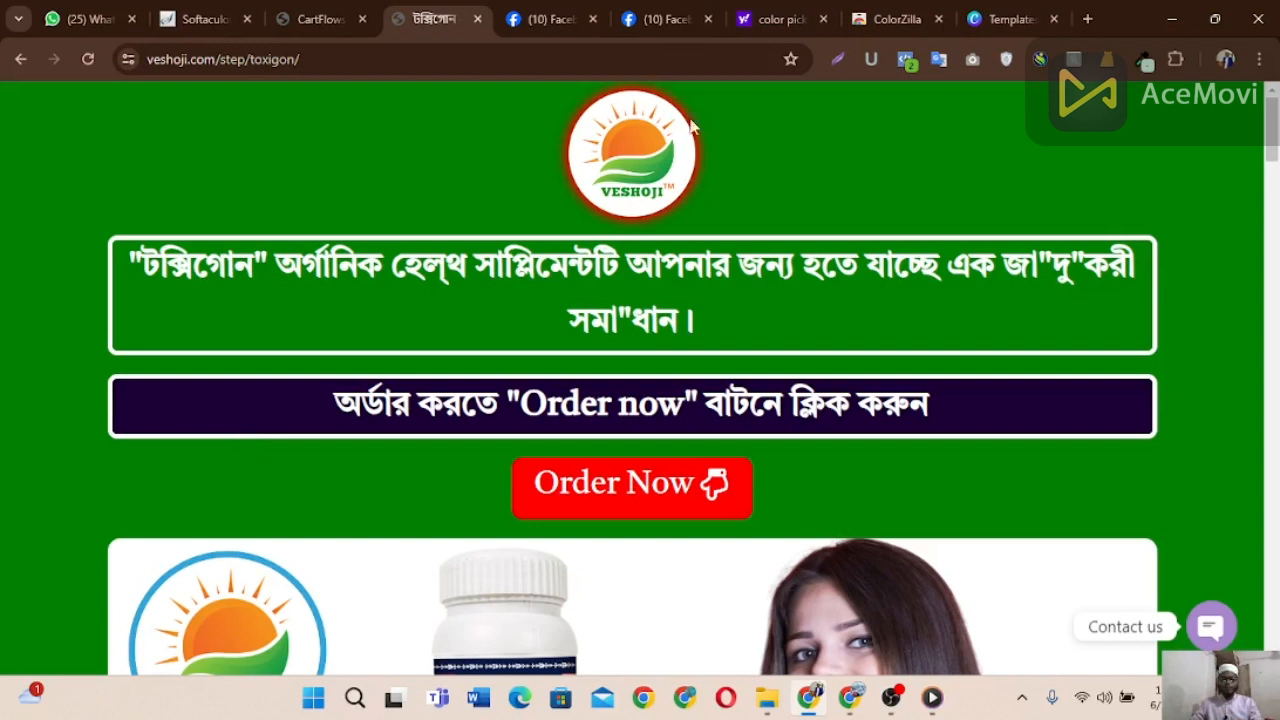
Step: Switch to the CartFlows funnels page, start a new funnel and open the Pet Food template's preview
{"action": "left_click", "coordinate": [333, 8]}
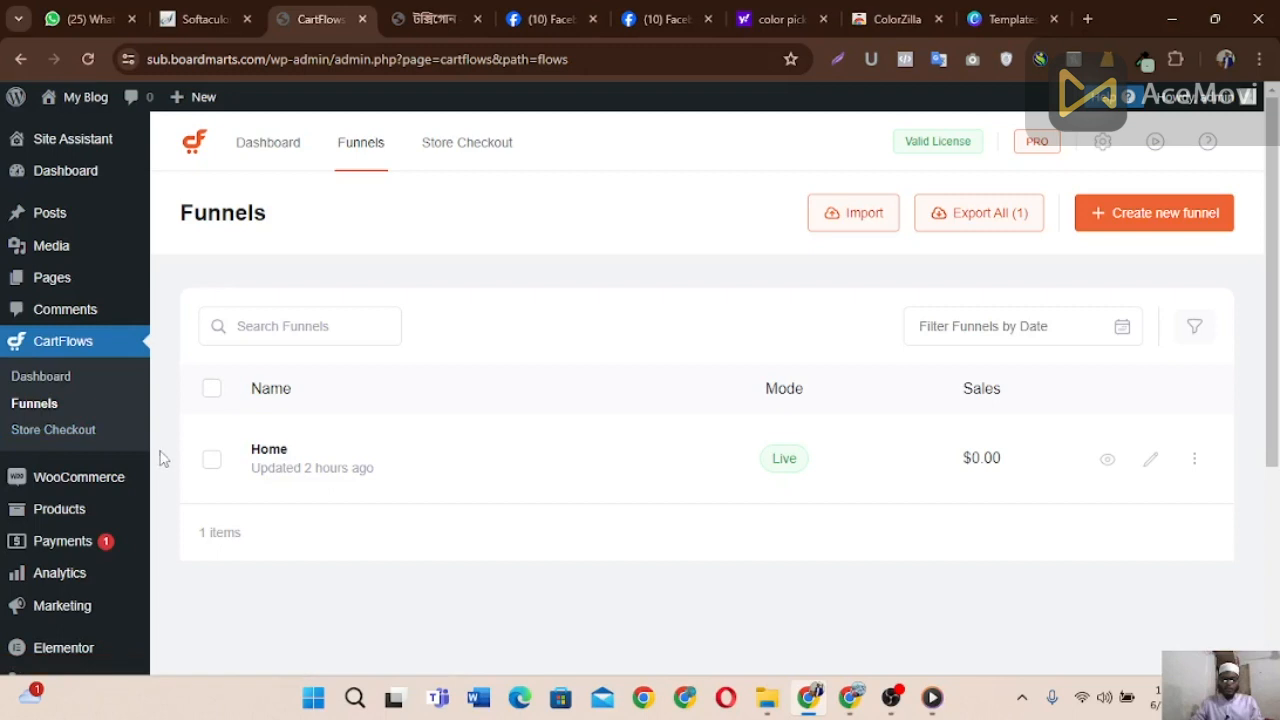
{"action": "left_click", "coordinate": [1165, 224]}
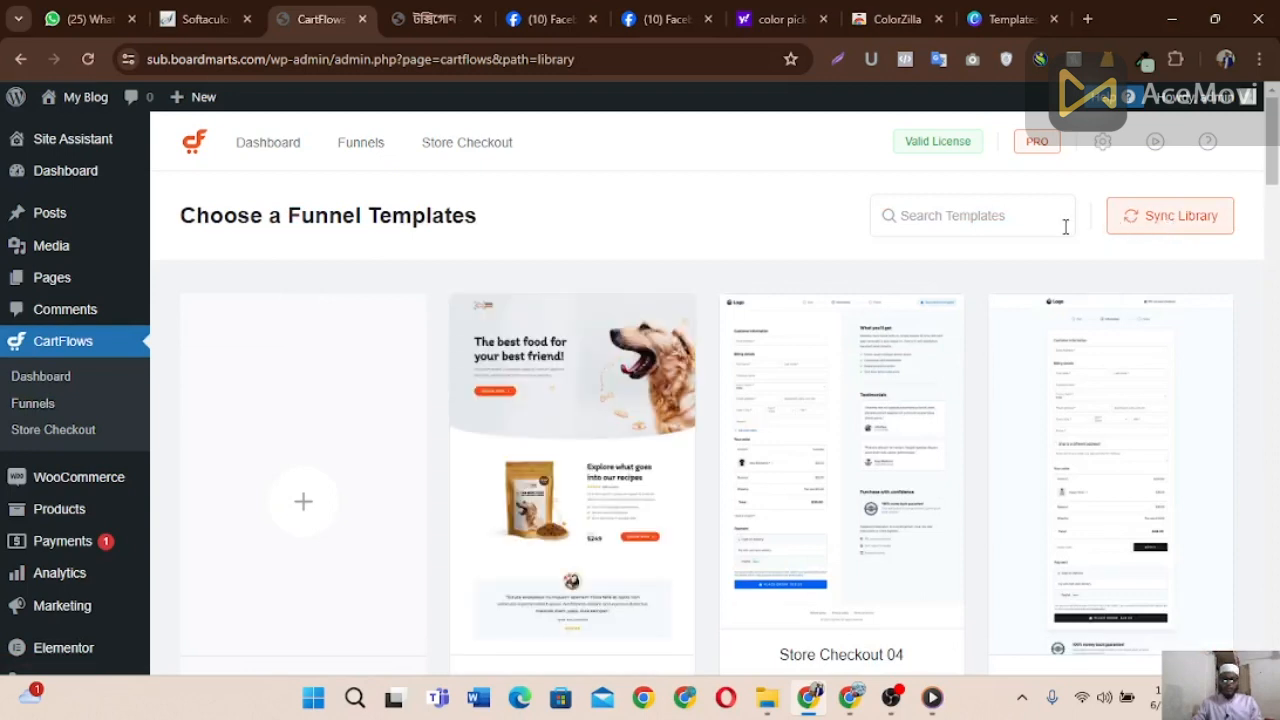
{"action": "mouse_move", "coordinate": [578, 441]}
{"action": "scroll", "coordinate": [626, 463], "scroll_direction": "down", "scroll_amount": 1}
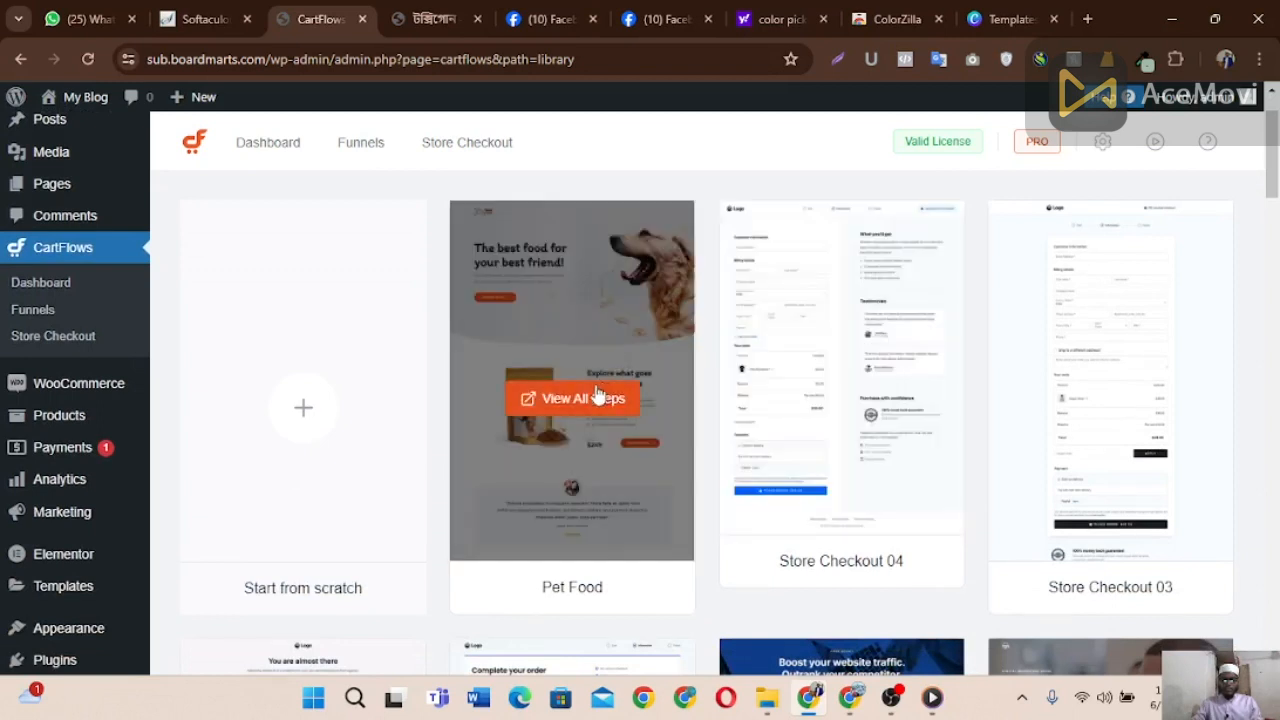
{"action": "left_click", "coordinate": [597, 396]}
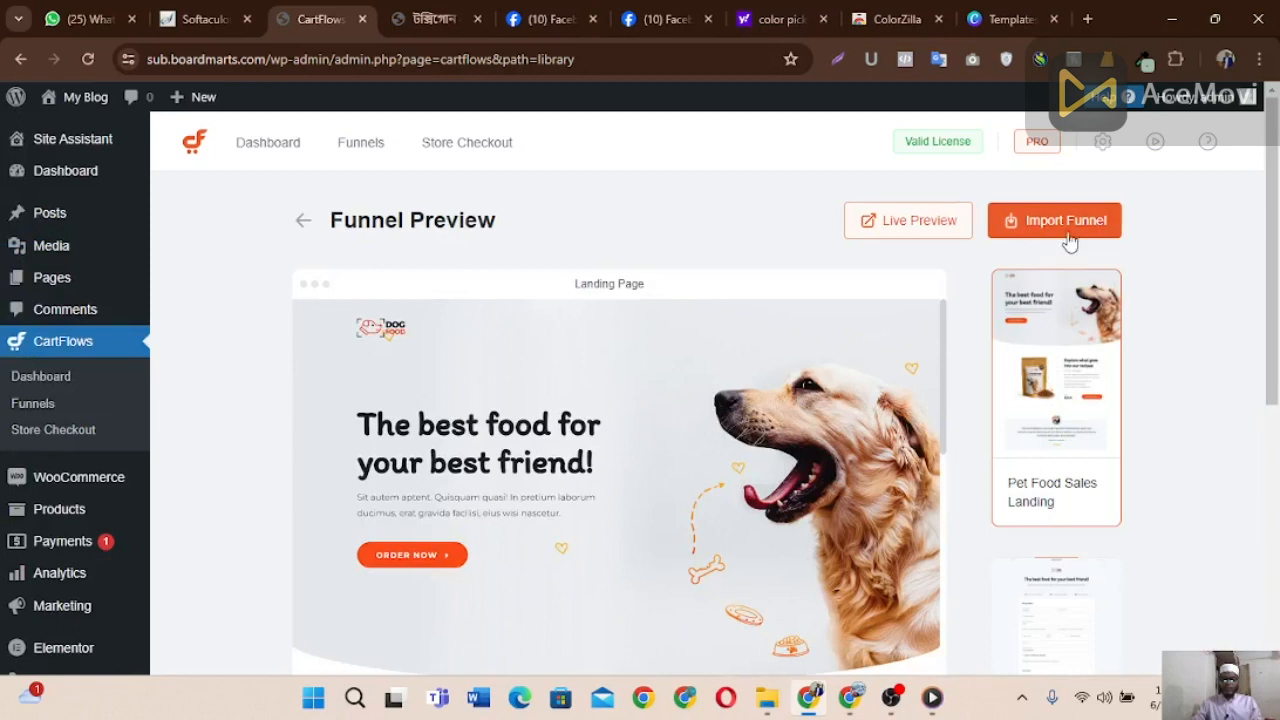
Step: Import the Pet Food funnel under the name "টক্সিগোন", copied from the Veshoji product page's headline
{"action": "left_click", "coordinate": [1069, 229]}
{"action": "left_click", "coordinate": [558, 382]}
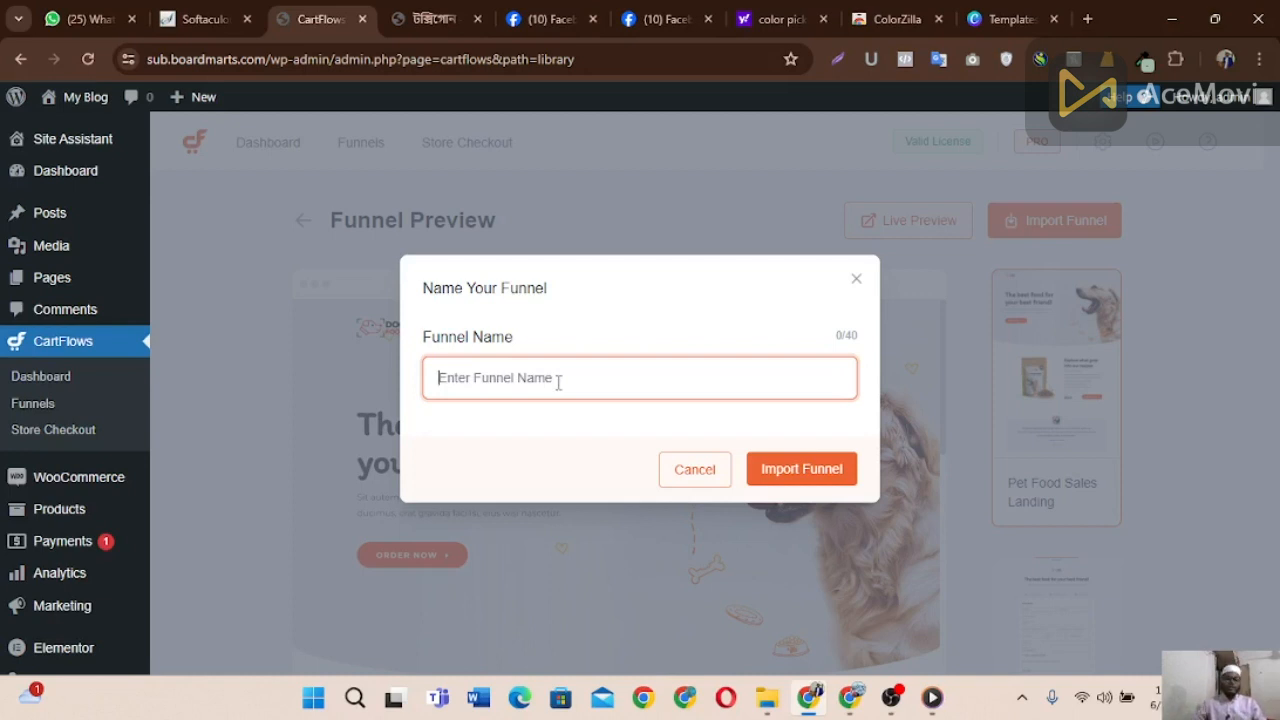
{"action": "left_click", "coordinate": [440, 19]}
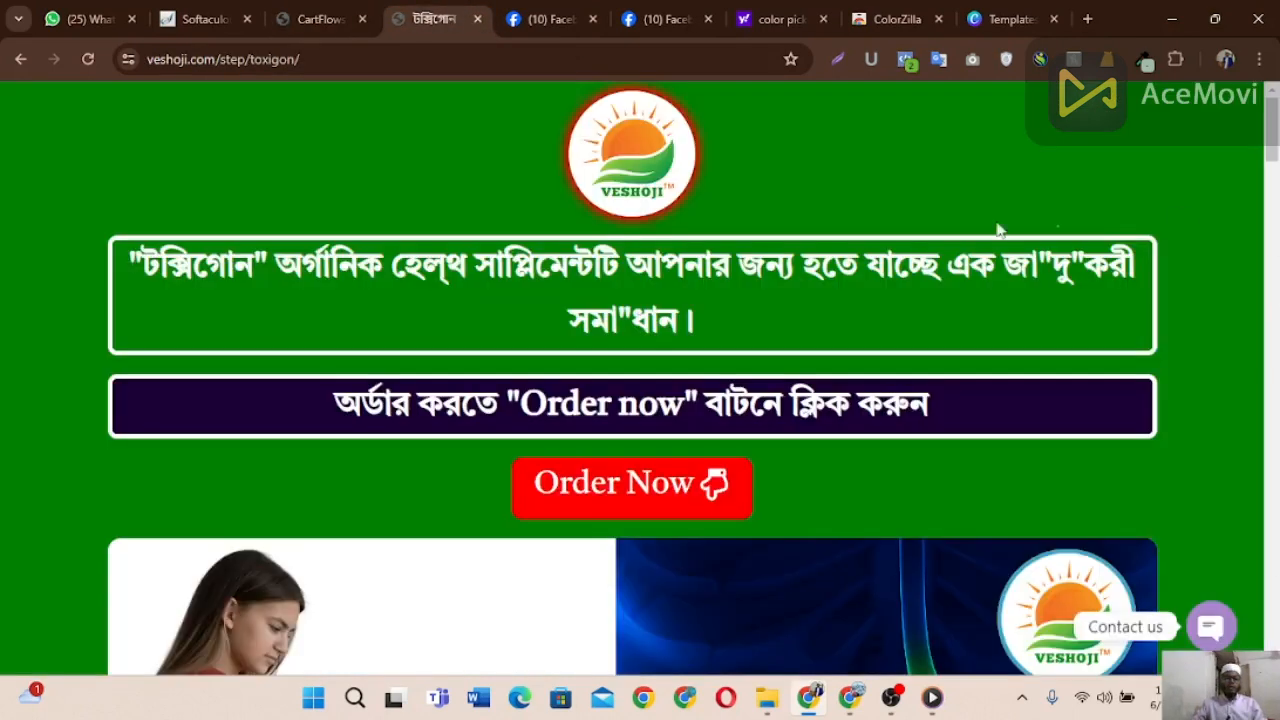
{"action": "double_click", "coordinate": [190, 263]}
{"action": "key", "text": "ctrl+c"}
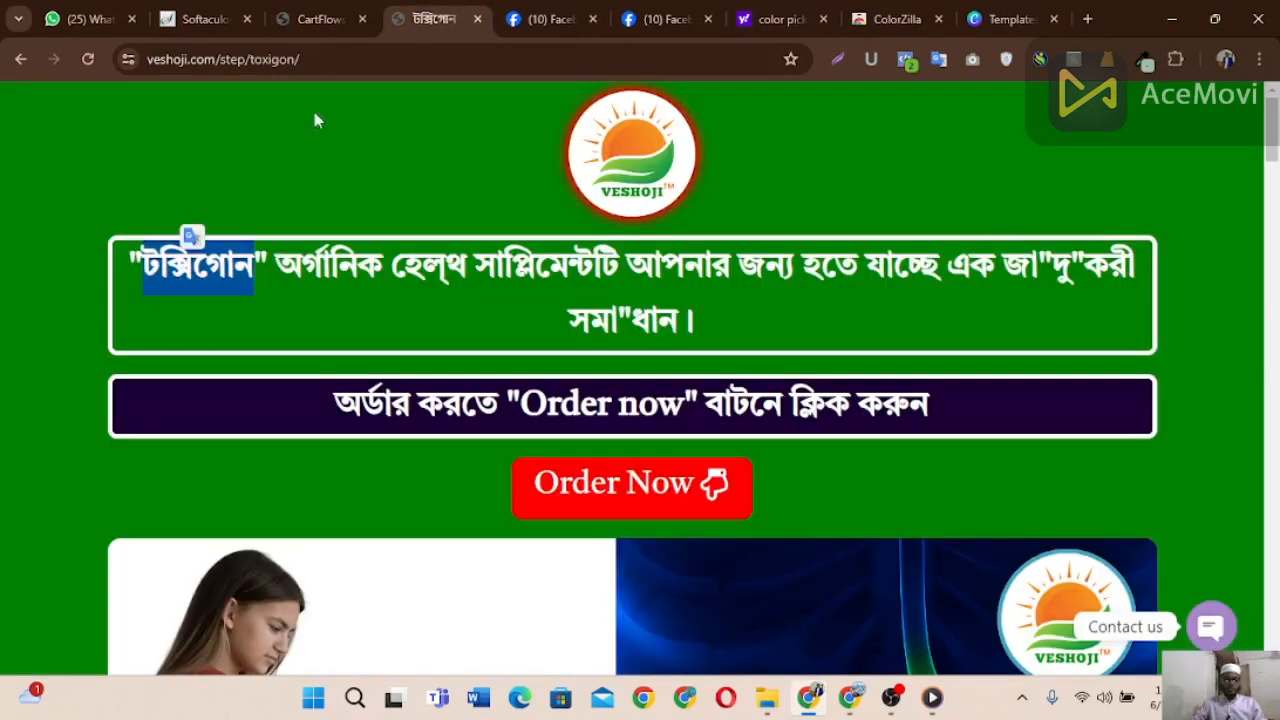
{"action": "left_click", "coordinate": [318, 19]}
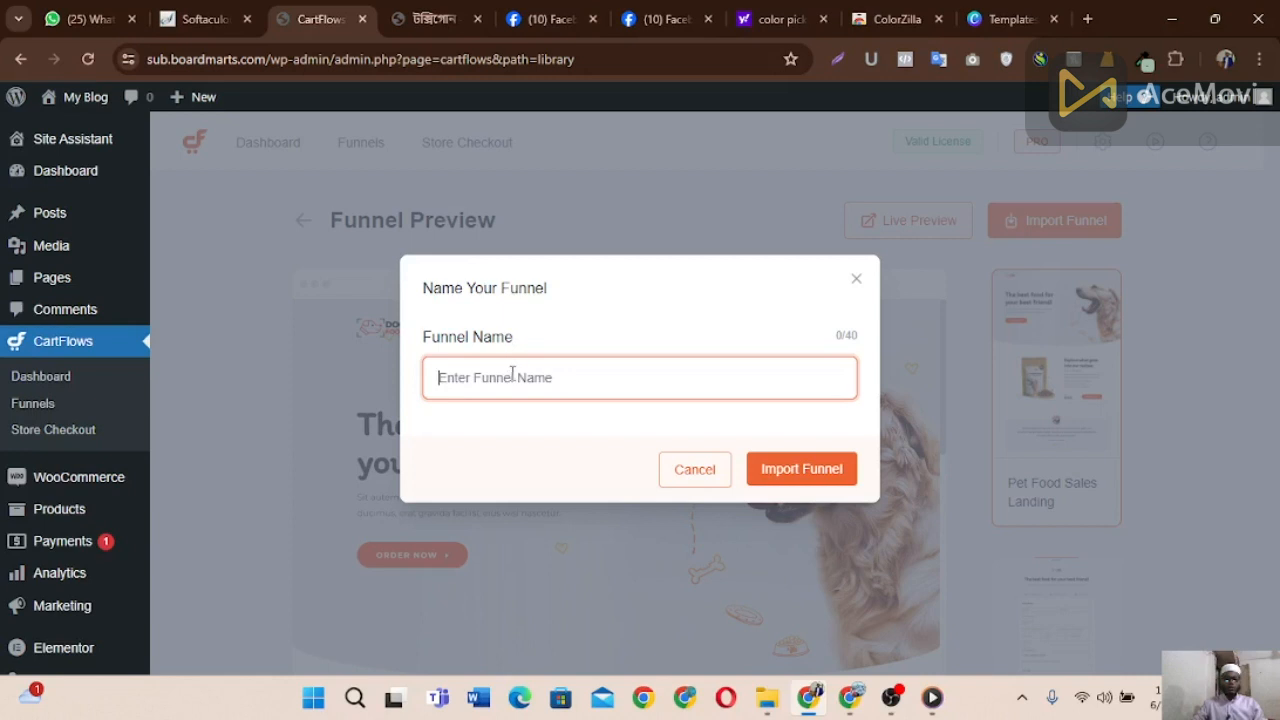
{"action": "key", "text": "ctrl+v"}
{"action": "left_click", "coordinate": [803, 469]}
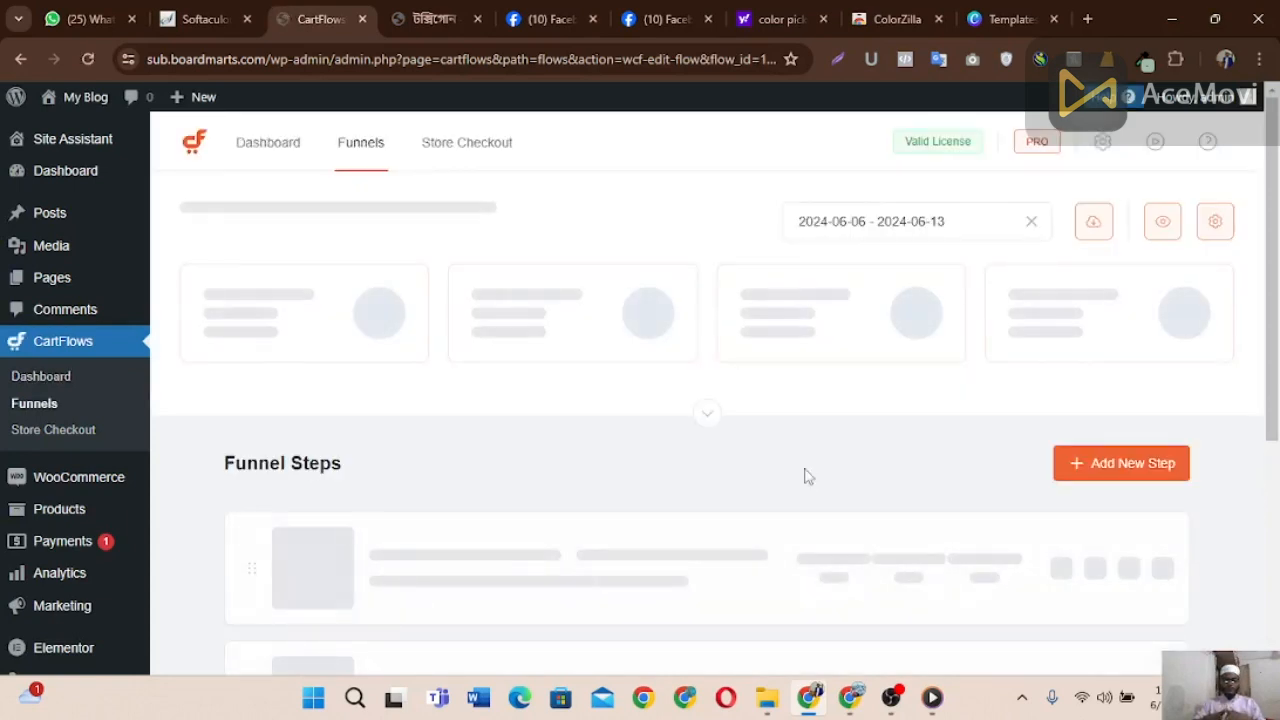
Step: View the Pet Food Sales Landing step's page and look through its sections
{"action": "left_click_drag", "start_coordinate": [1275, 295], "coordinate": [1267, 426]}
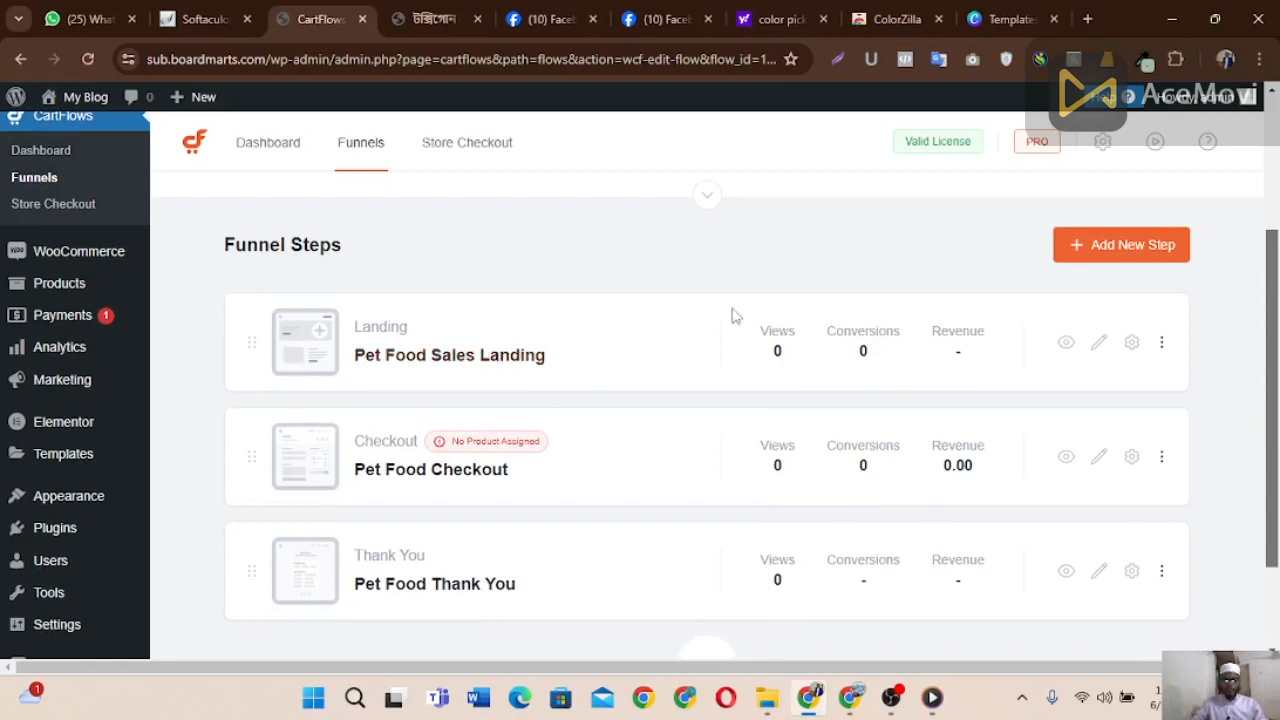
{"action": "left_click", "coordinate": [1066, 343]}
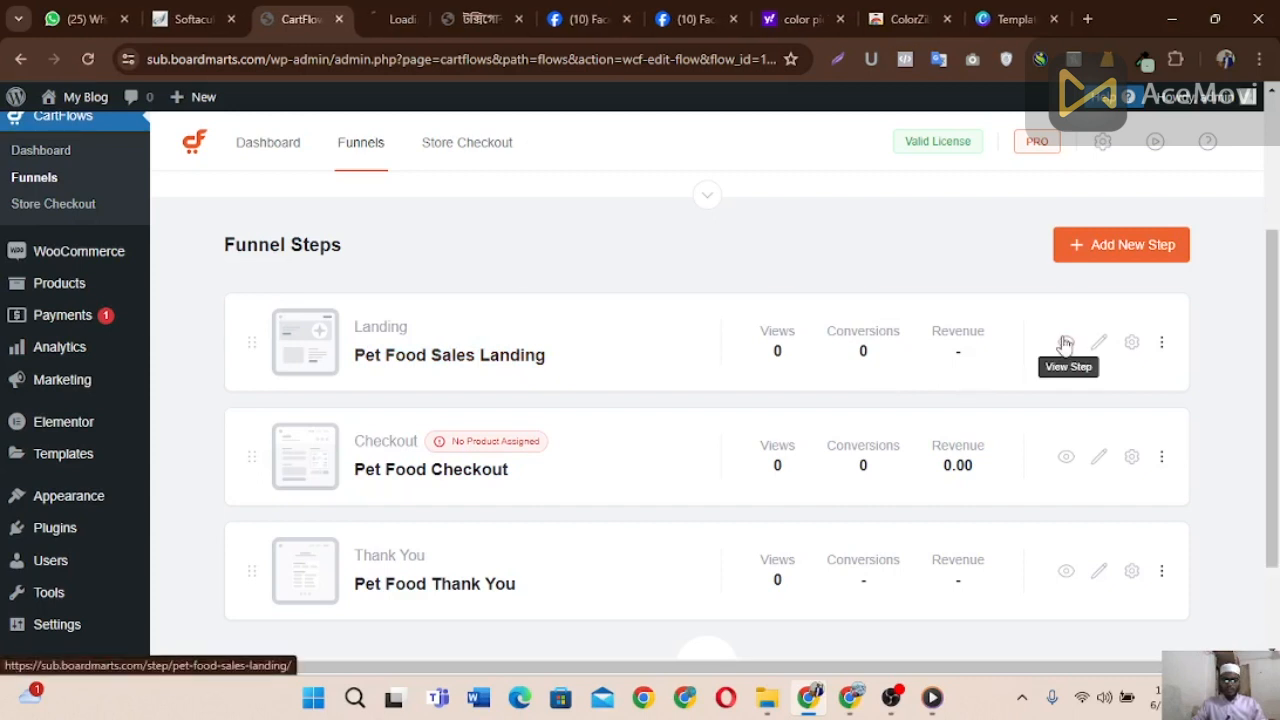
{"action": "left_click", "coordinate": [397, 18]}
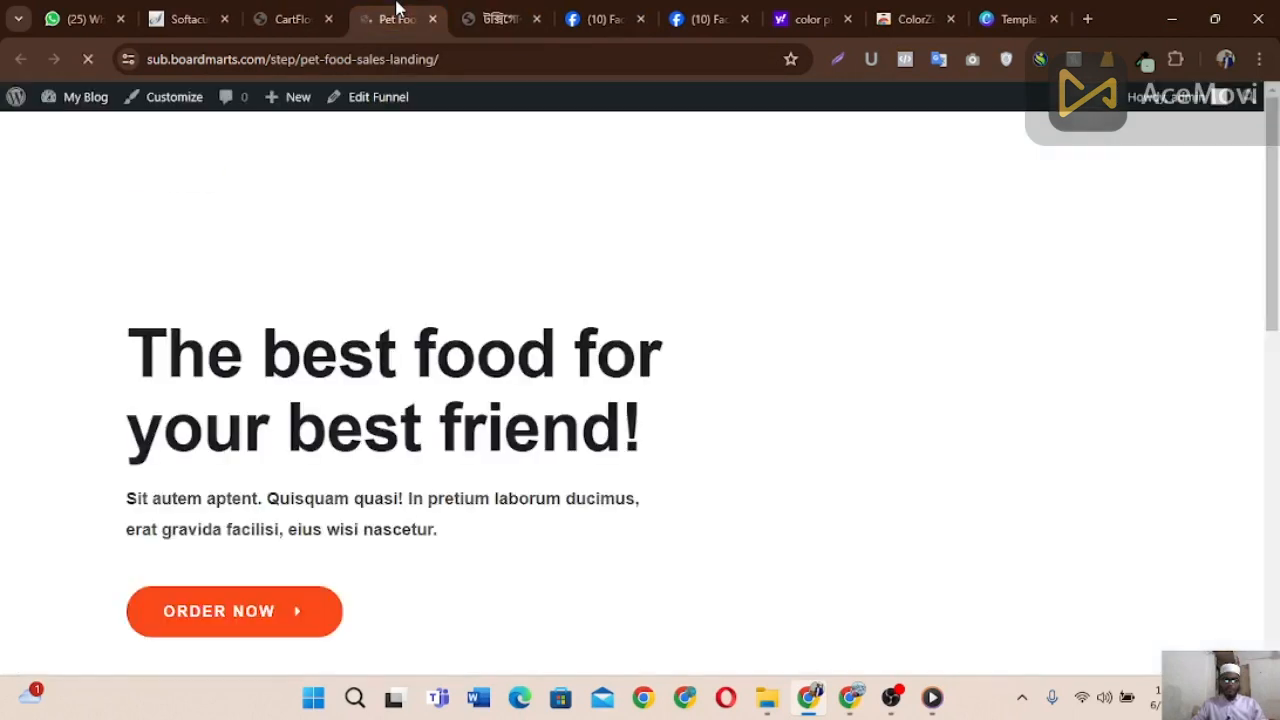
{"action": "left_click_drag", "start_coordinate": [1276, 165], "coordinate": [1273, 646]}
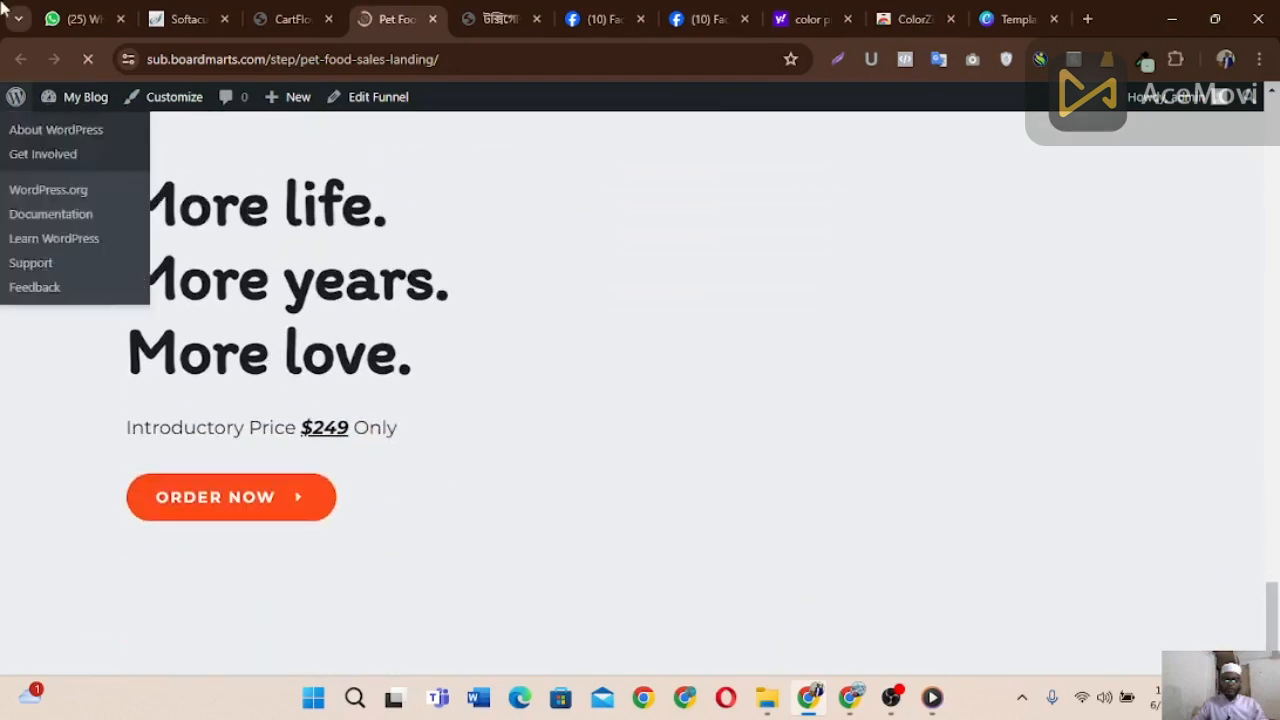
{"action": "mouse_move", "coordinate": [1274, 630]}
{"action": "left_mouse_down"}
{"action": "mouse_move", "coordinate": [1273, 258]}
{"action": "mouse_move", "coordinate": [1273, 655]}
{"action": "mouse_move", "coordinate": [1243, 392]}
{"action": "left_mouse_up"}
{"action": "triple_click", "coordinate": [985, 402]}
{"action": "double_click", "coordinate": [985, 376]}
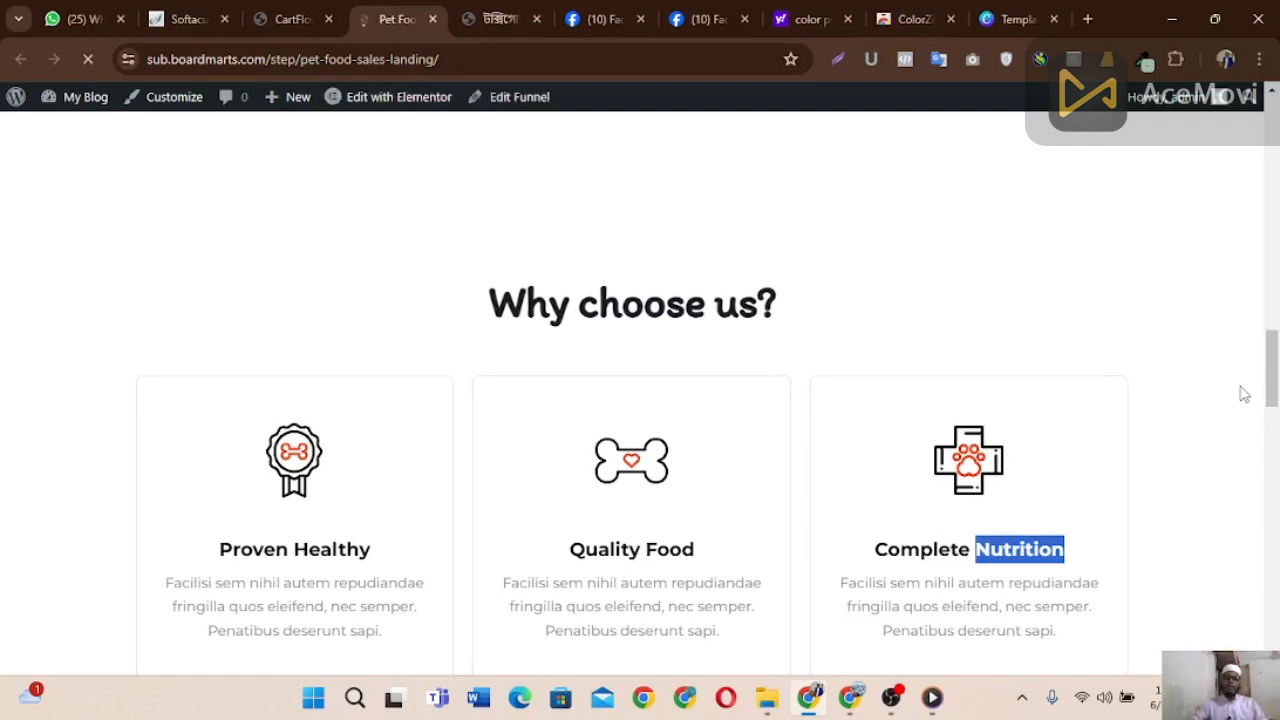
Step: Return to the funnel's steps and delete the Pet Food Sales Landing step
{"action": "left_click", "coordinate": [295, 19]}
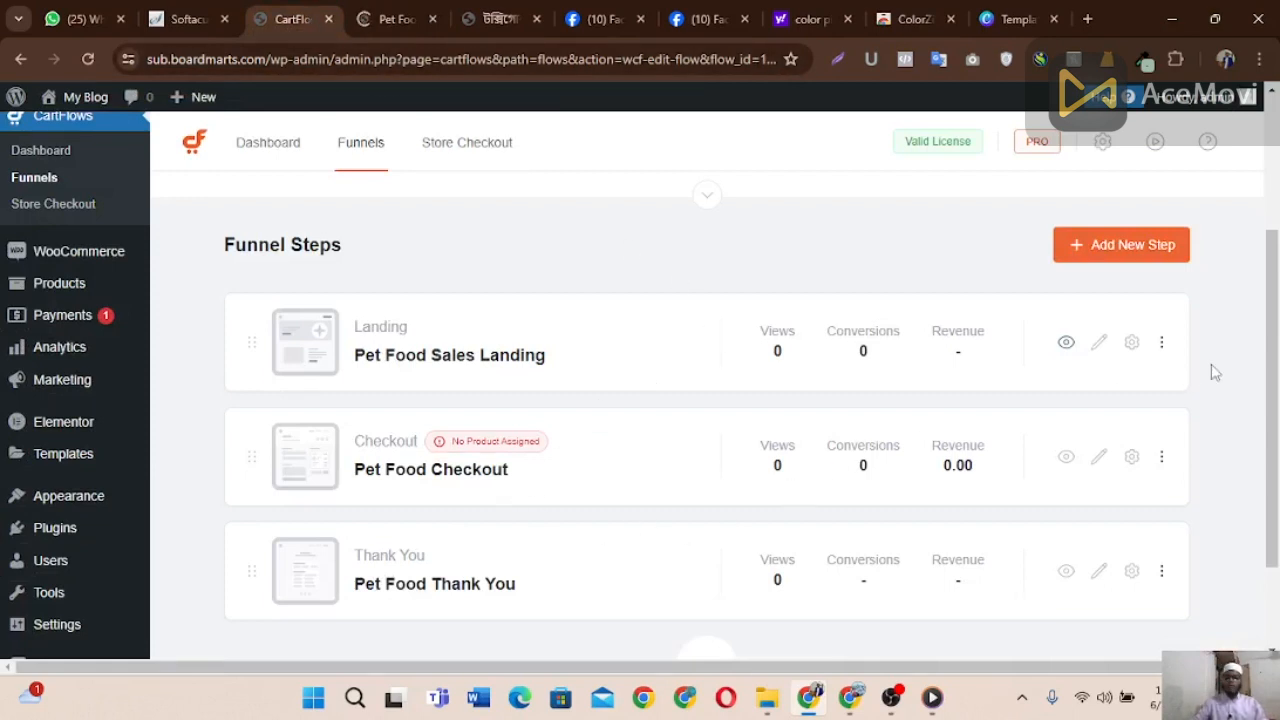
{"action": "left_click", "coordinate": [1162, 343]}
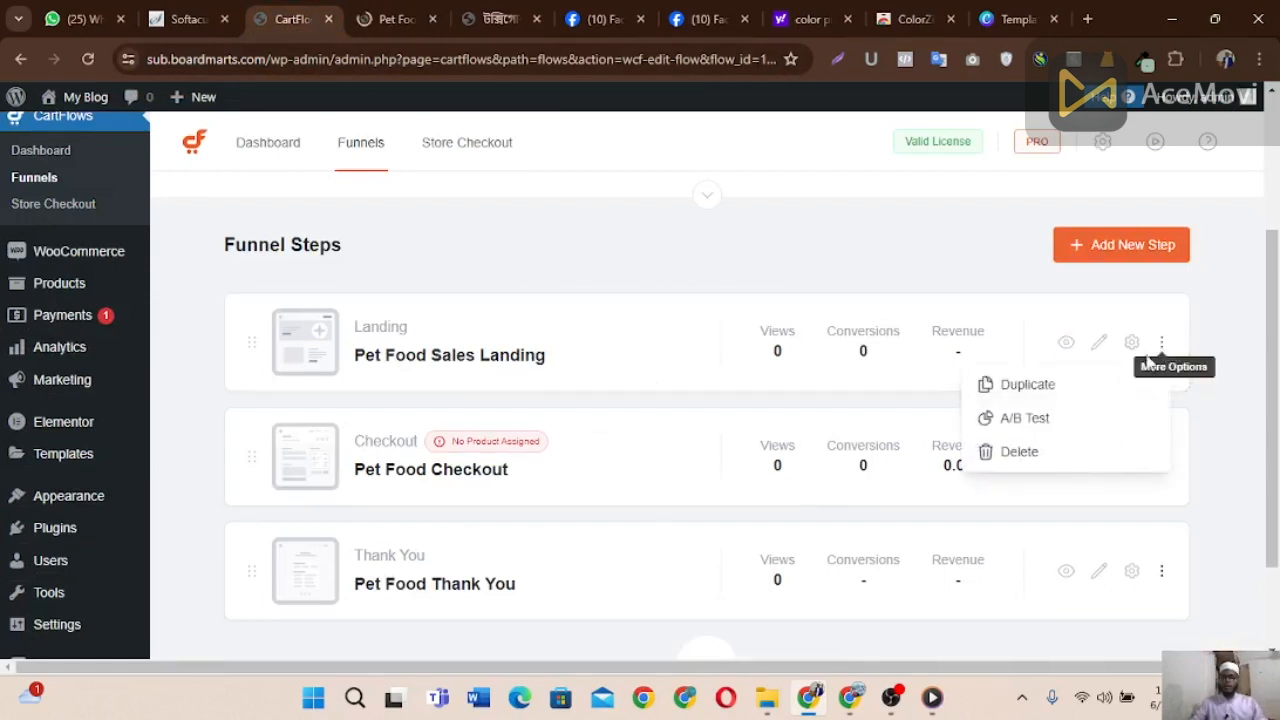
{"action": "left_click", "coordinate": [1037, 453]}
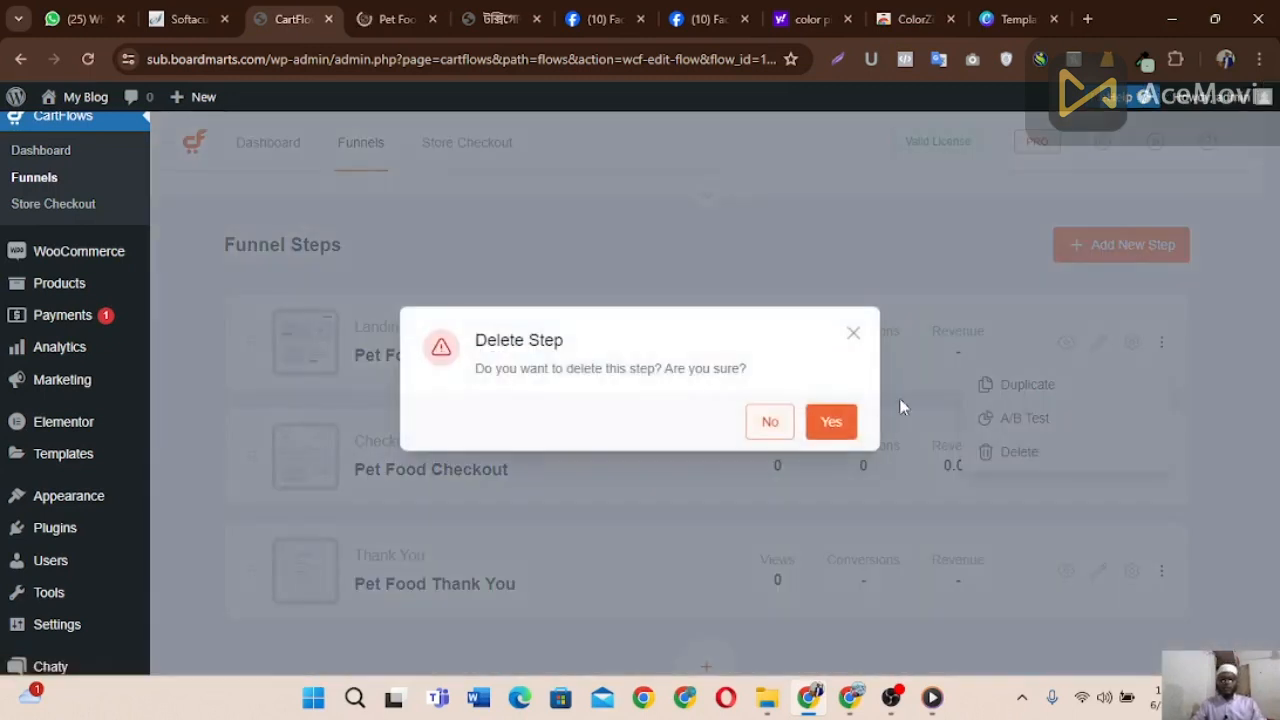
{"action": "left_click", "coordinate": [835, 424]}
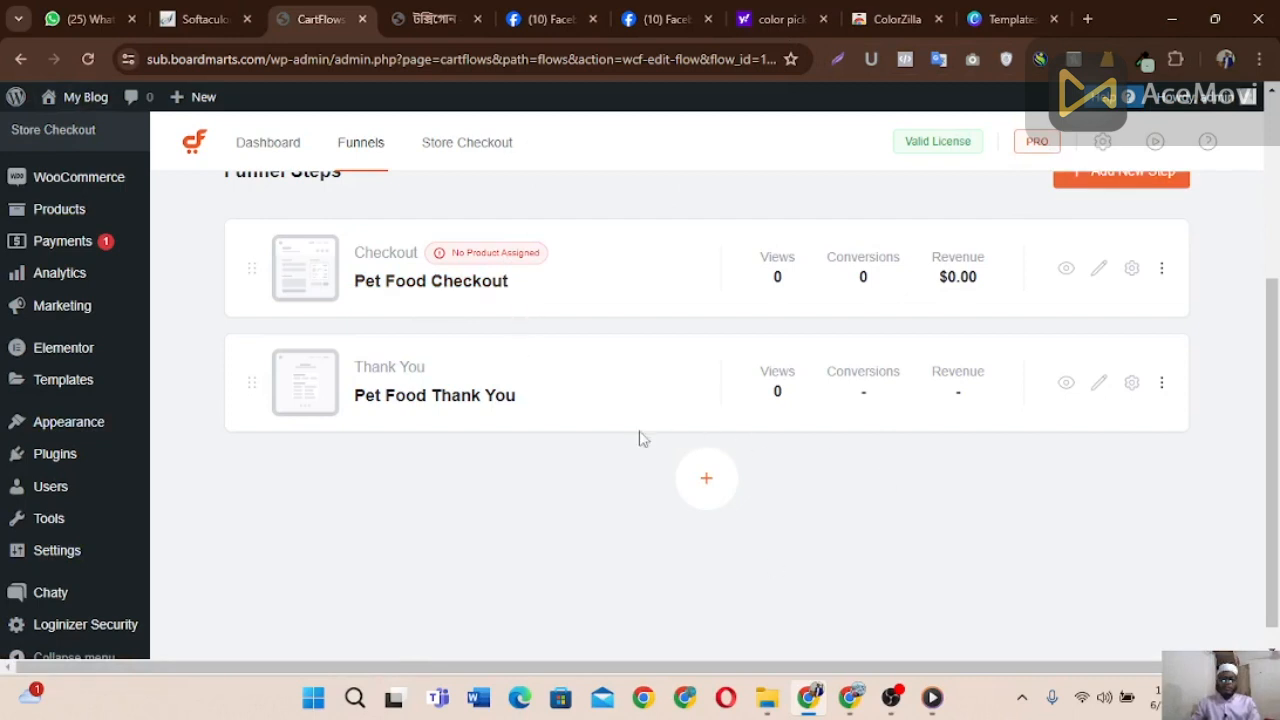
Step: Copy the product name "টক্সিগোন" from the Veshoji product page's headline and return to the funnel's steps
{"action": "scroll", "coordinate": [532, 362], "scroll_direction": "up", "scroll_amount": 1}
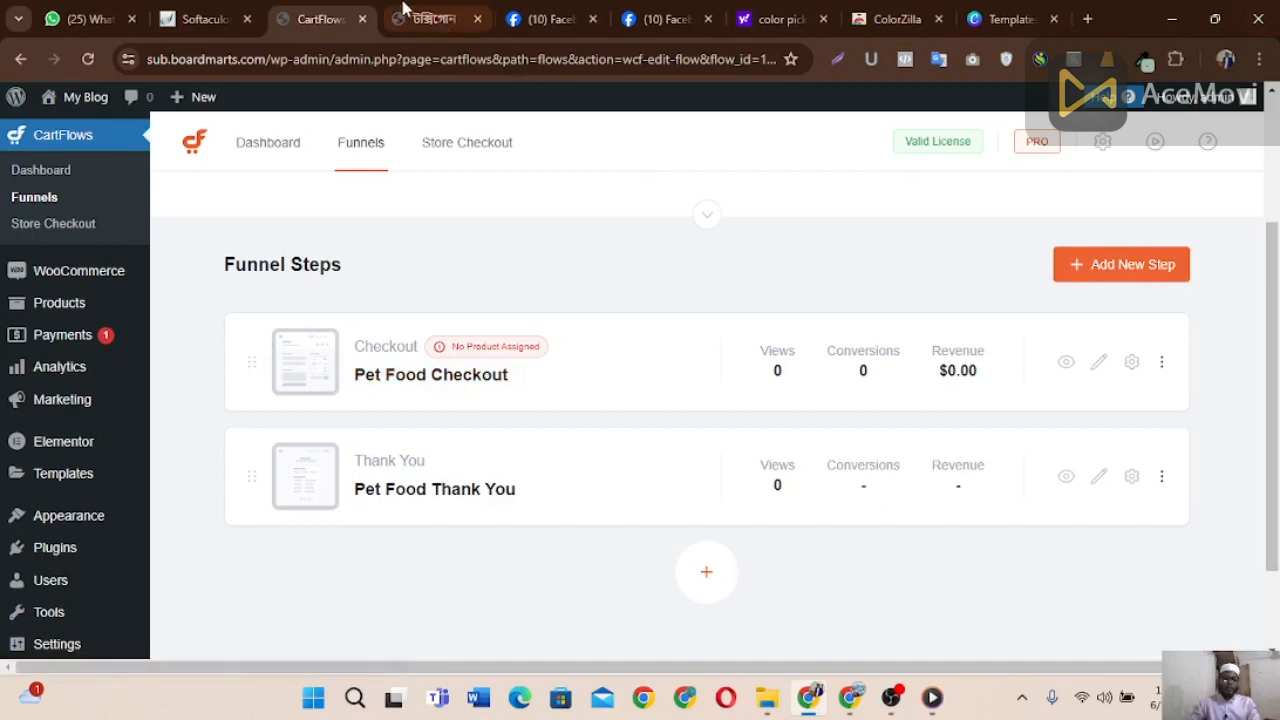
{"action": "left_click", "coordinate": [432, 16]}
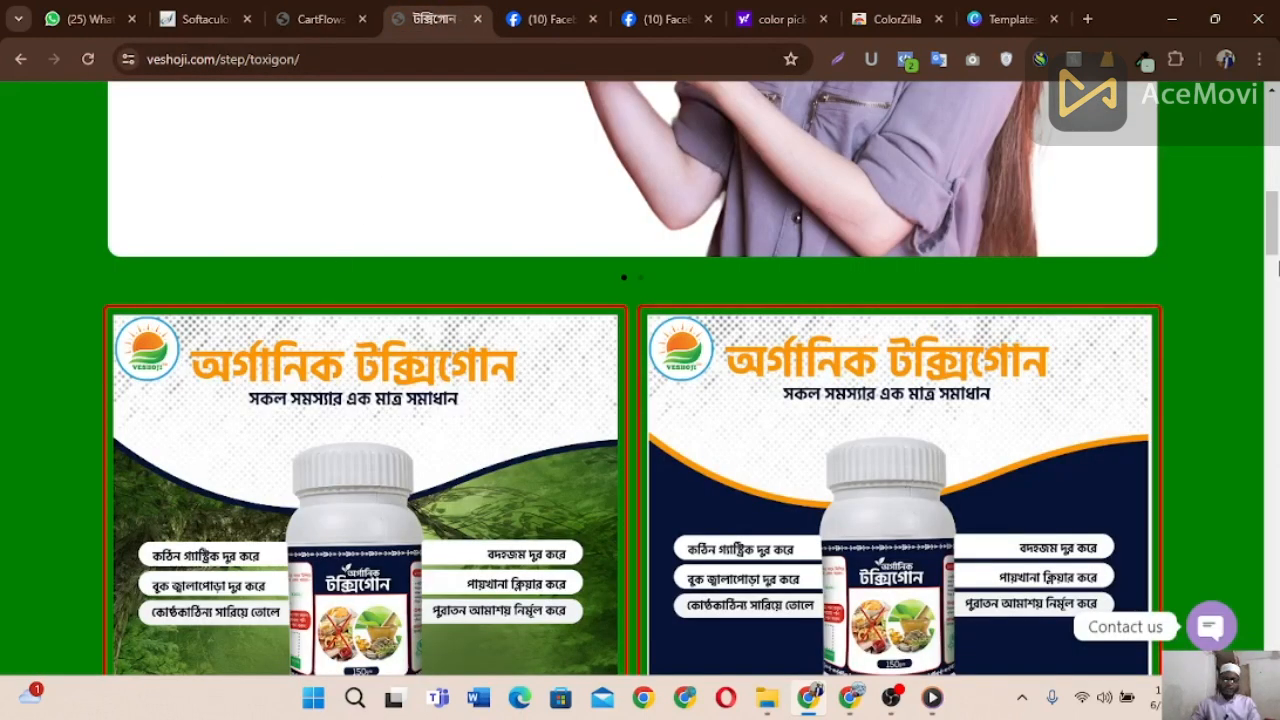
{"action": "scroll", "coordinate": [1278, 272], "scroll_direction": "up", "scroll_amount": 8}
{"action": "double_click", "coordinate": [200, 266]}
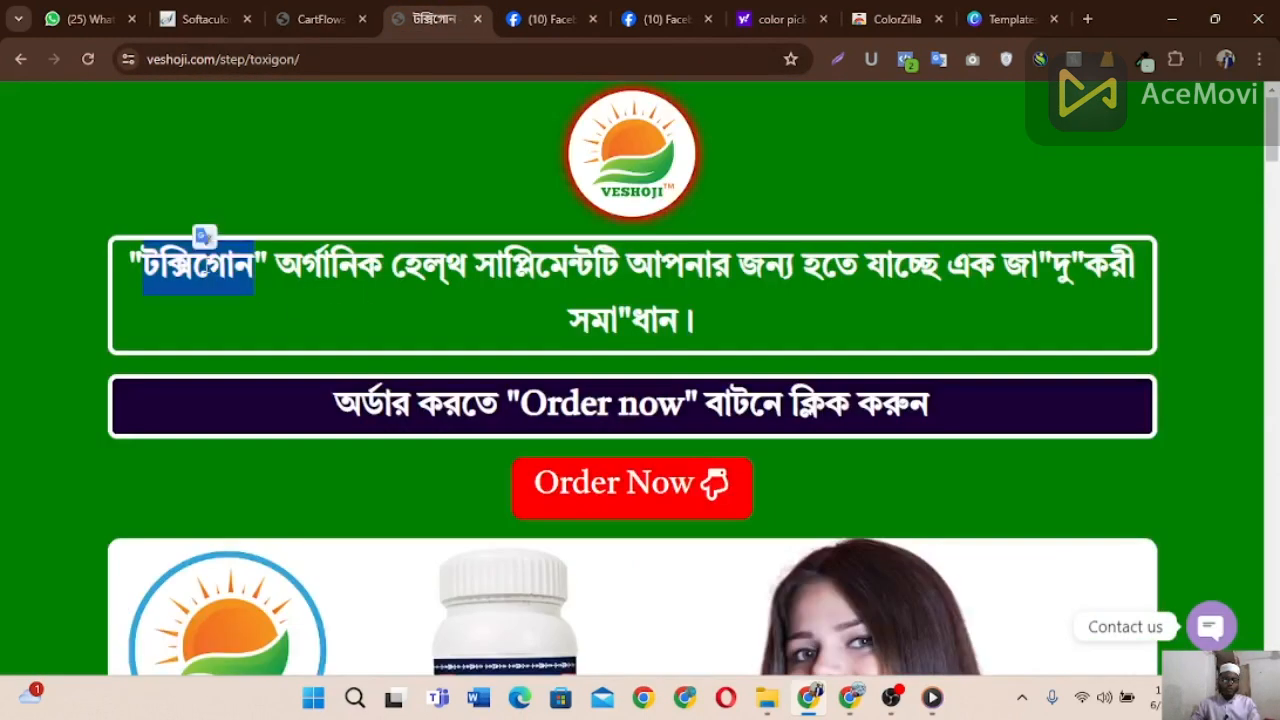
{"action": "left_click", "coordinate": [305, 20]}
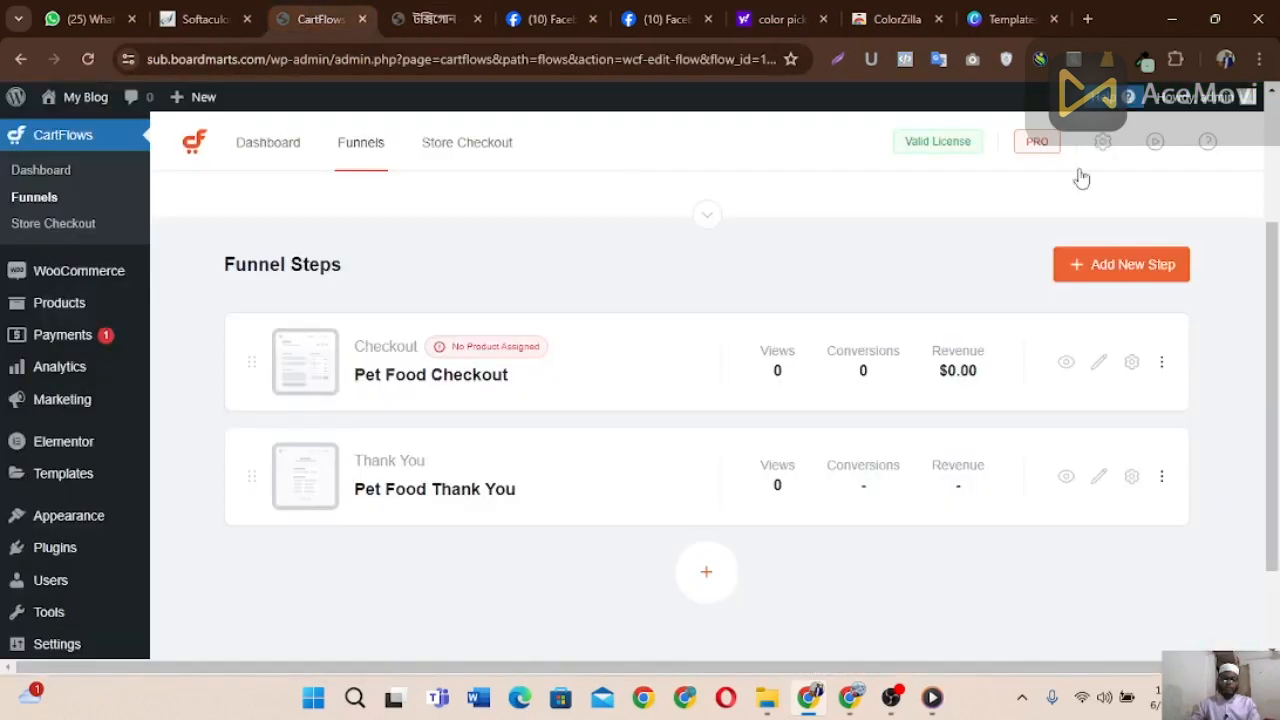
Step: Open the Pet Food Checkout step's settings and replace its title with "টক্সিগোন"
{"action": "left_click", "coordinate": [1133, 366]}
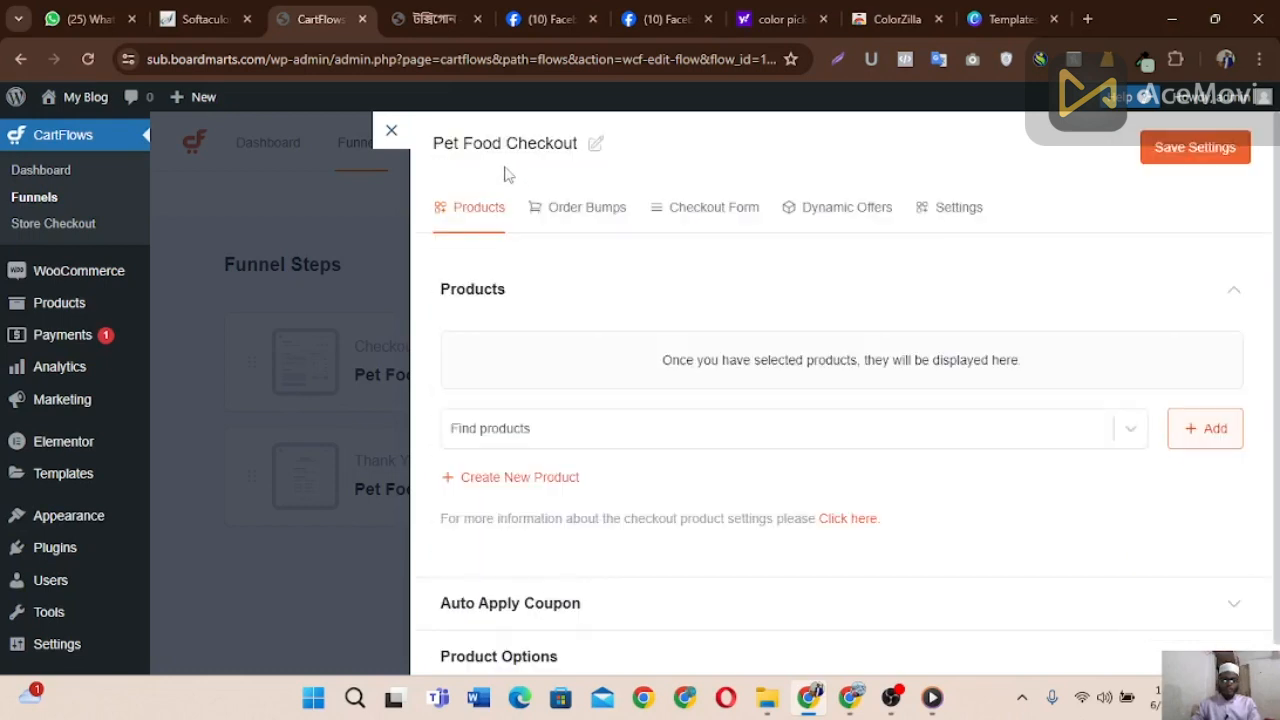
{"action": "left_click", "coordinate": [595, 143]}
{"action": "triple_click", "coordinate": [508, 150]}
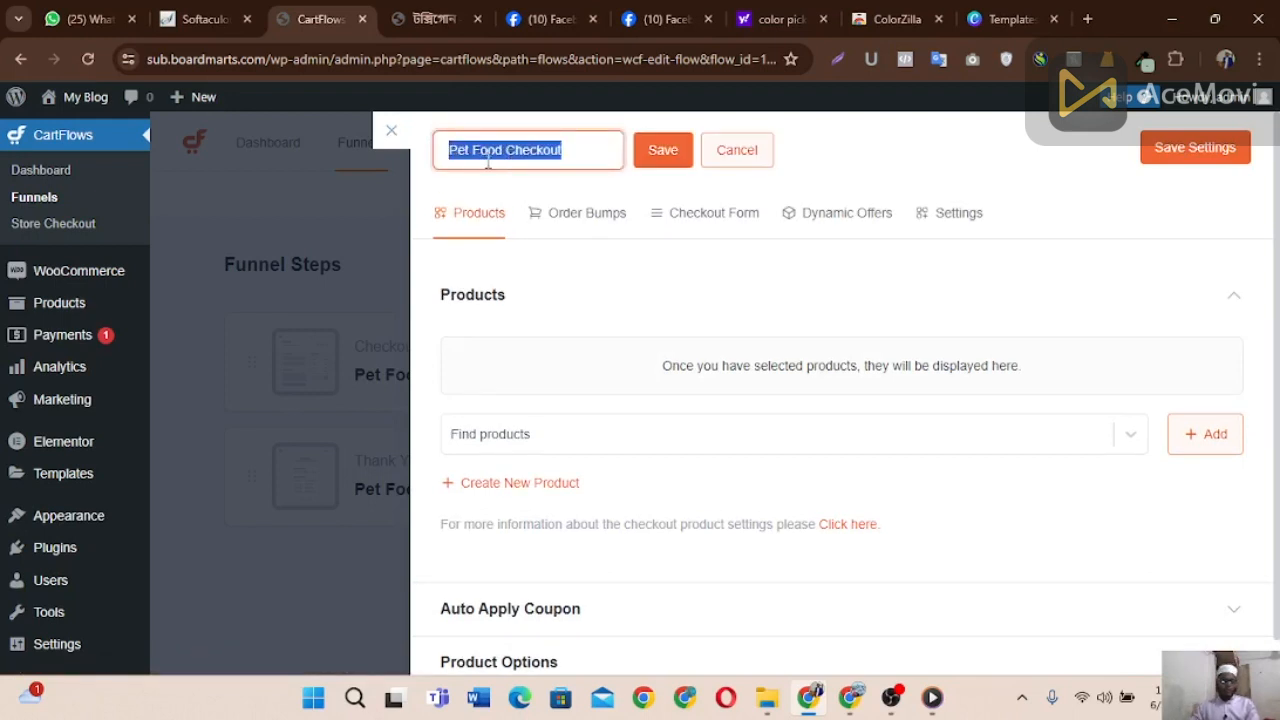
{"action": "left_click", "coordinate": [507, 151]}
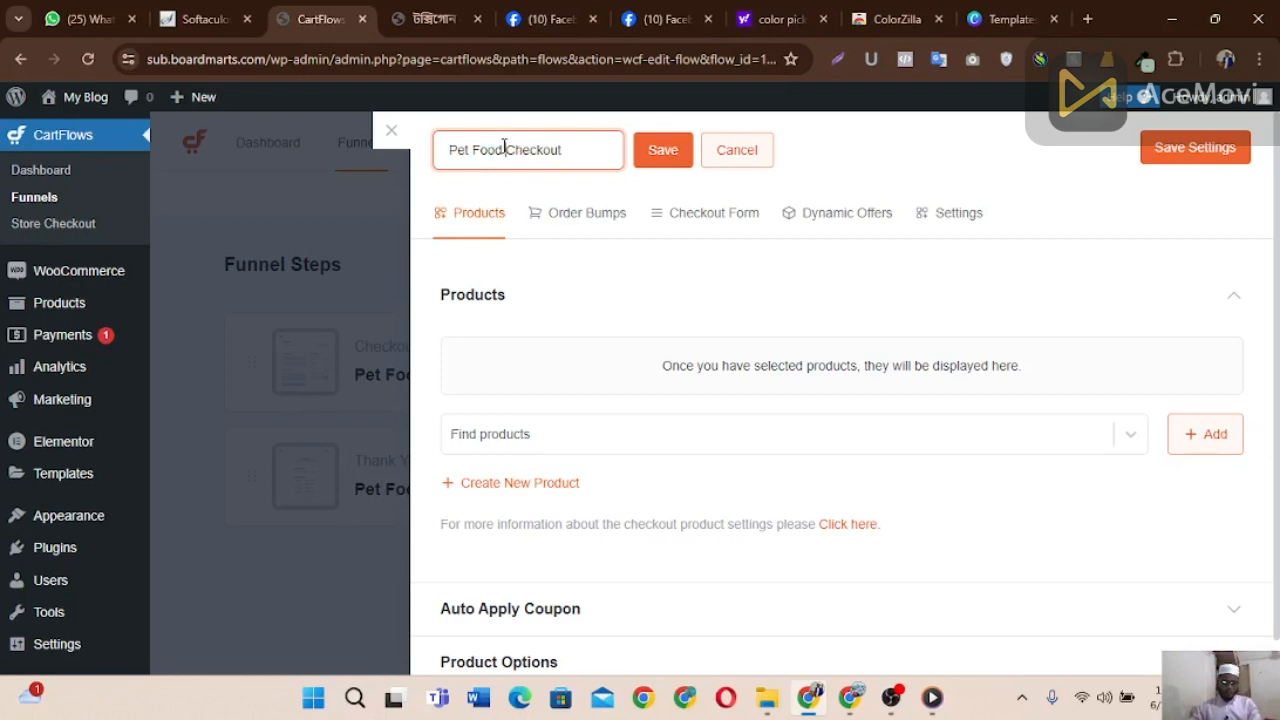
{"action": "triple_click", "coordinate": [505, 148]}
{"action": "left_click_drag", "start_coordinate": [505, 150], "coordinate": [405, 165]}
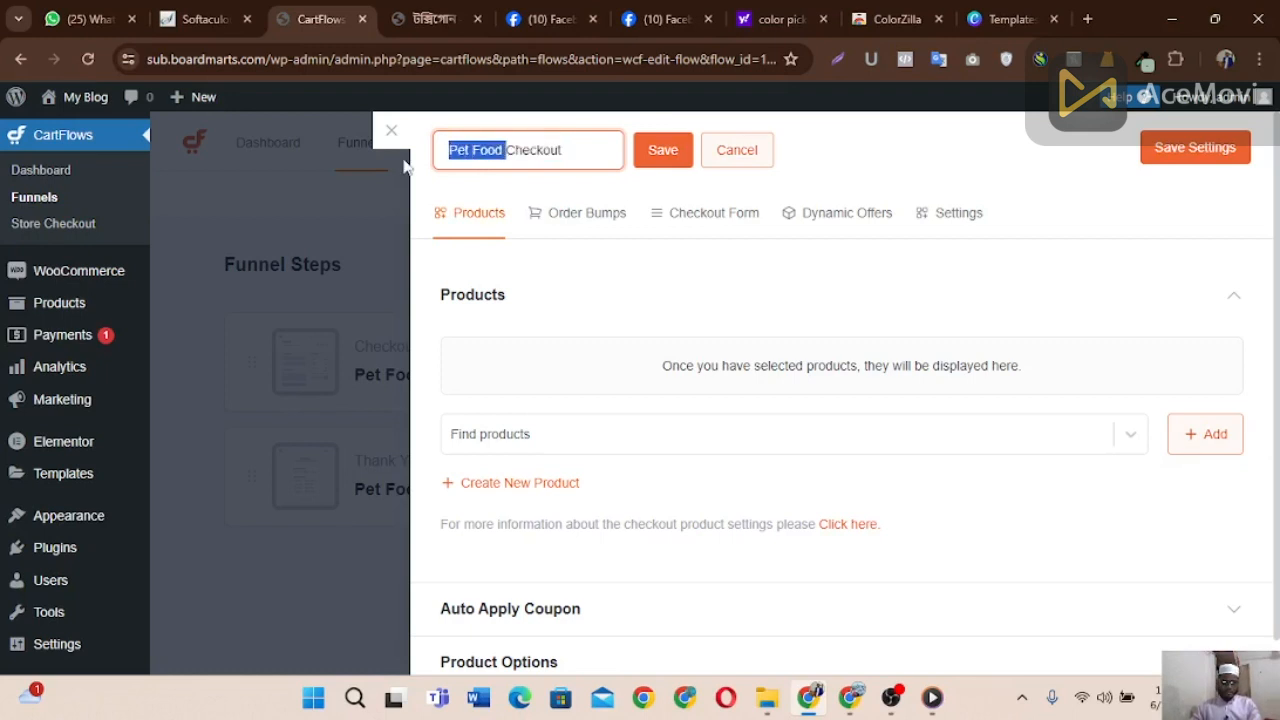
{"action": "left_click", "coordinate": [522, 146]}
{"action": "triple_click", "coordinate": [525, 146]}
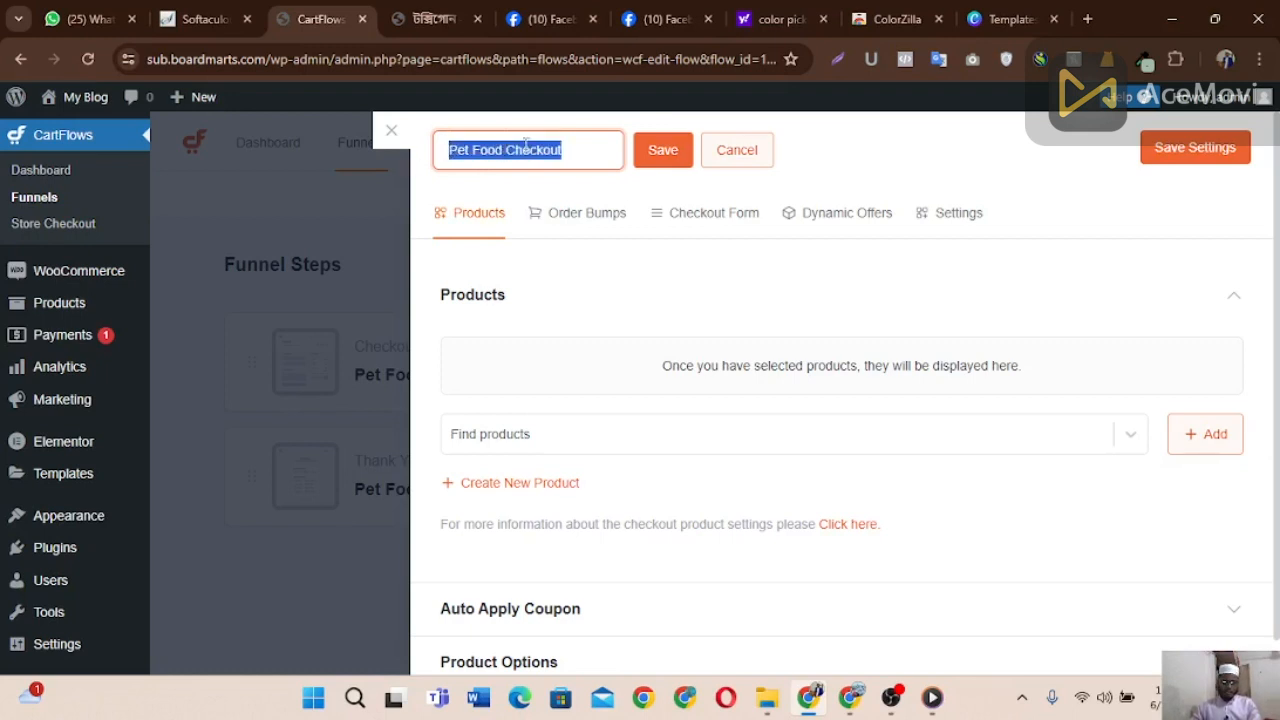
{"action": "type", "text": "উজ্জিগোন"}
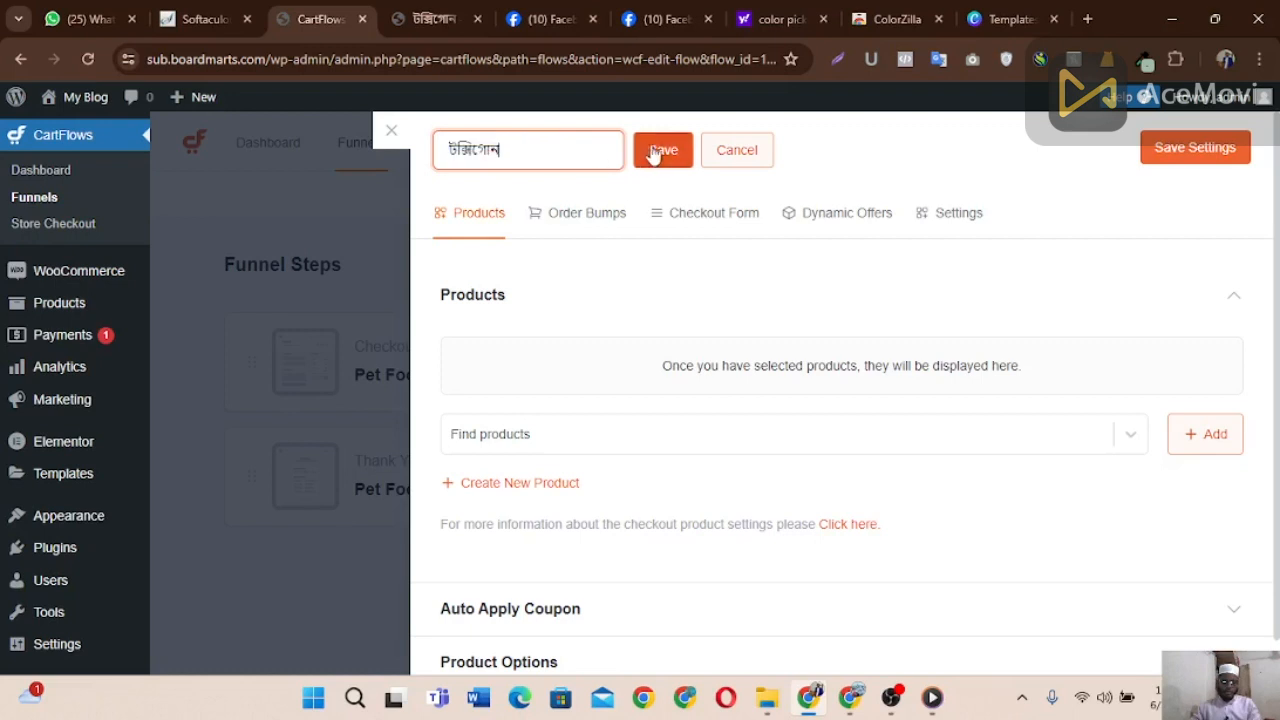
Step: View the checkout step's current slug in its general settings
{"action": "left_click", "coordinate": [929, 220]}
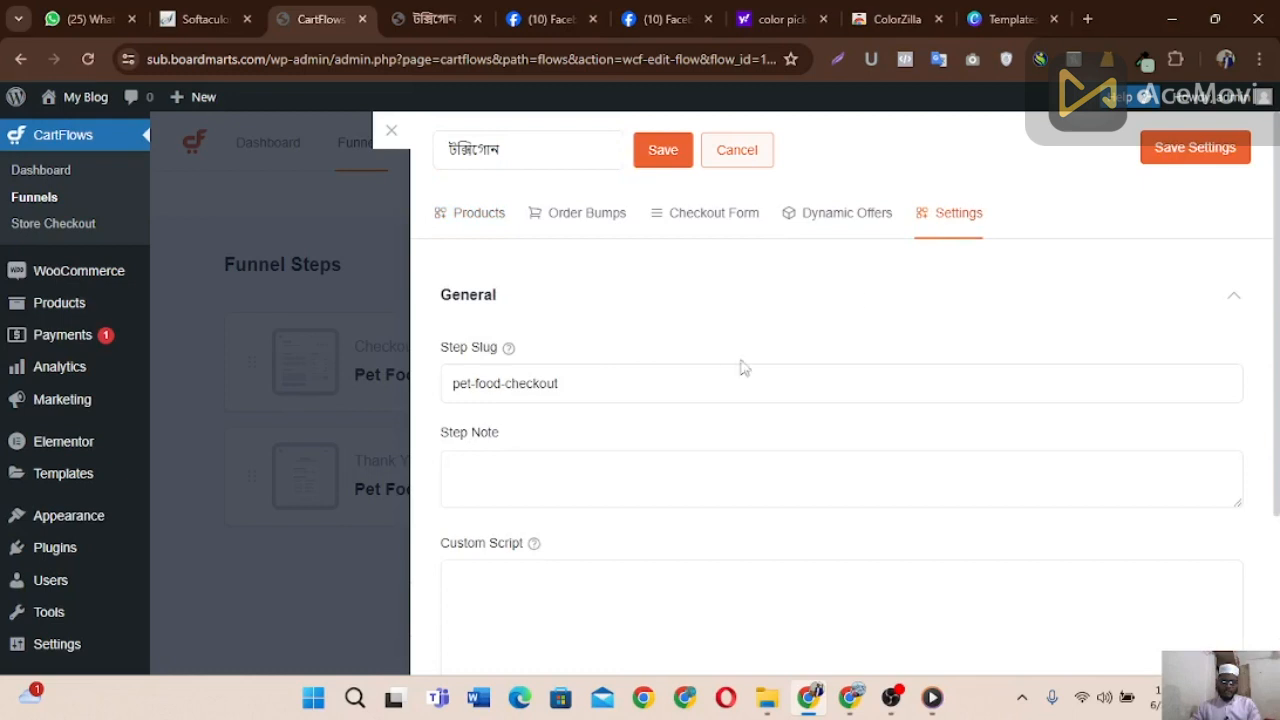
{"action": "triple_click", "coordinate": [575, 382]}
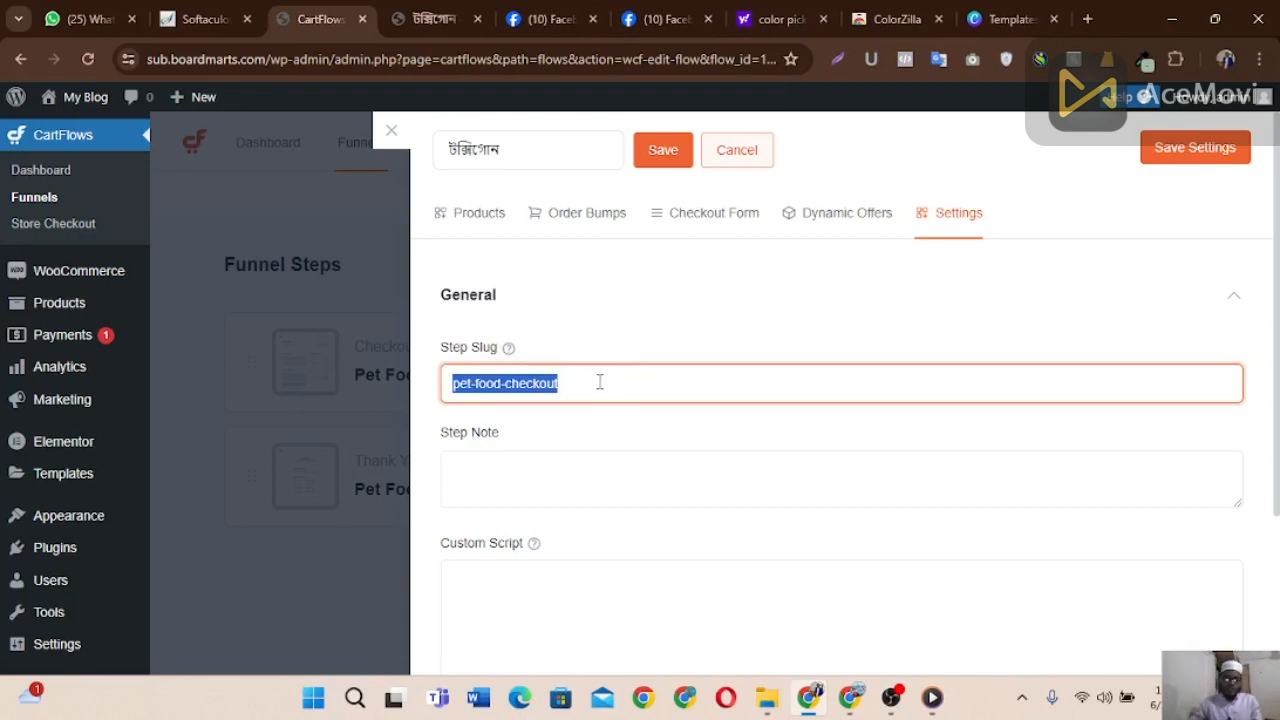
{"action": "left_click", "coordinate": [605, 318]}
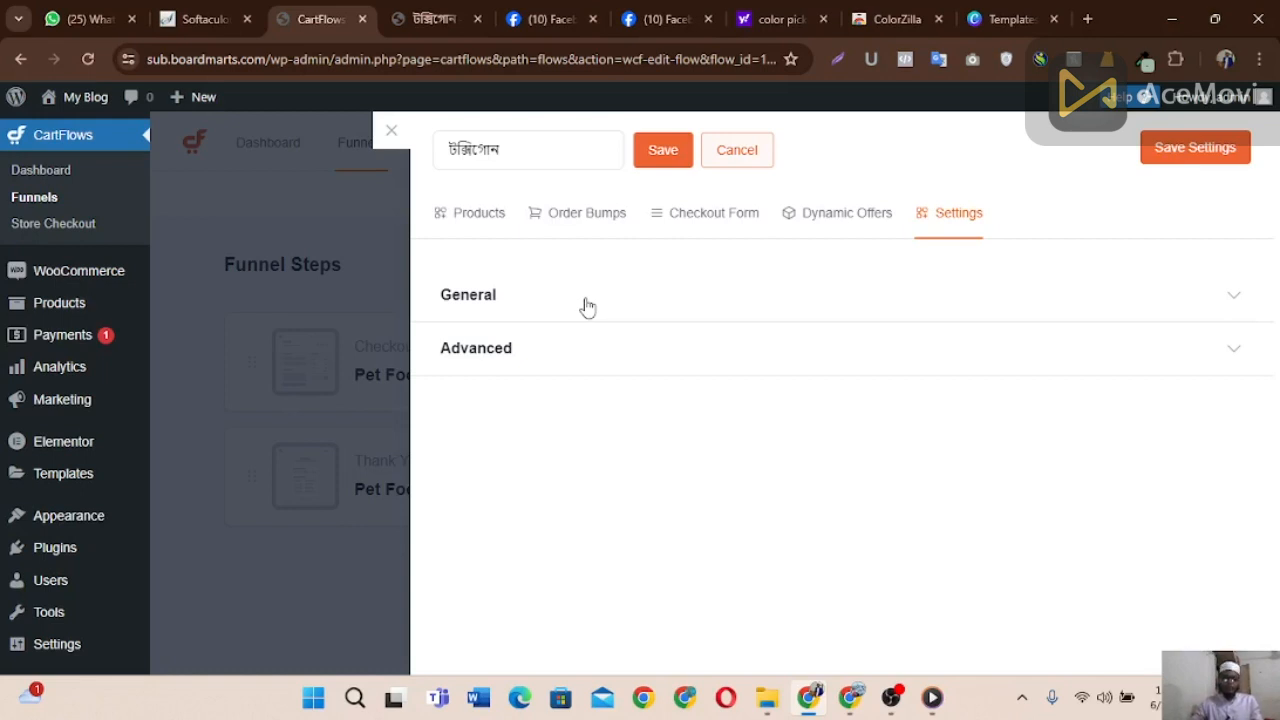
Step: Switch to the Veshoji product page and examine how its web address is built from the domain and the step slug
{"action": "left_click", "coordinate": [427, 17]}
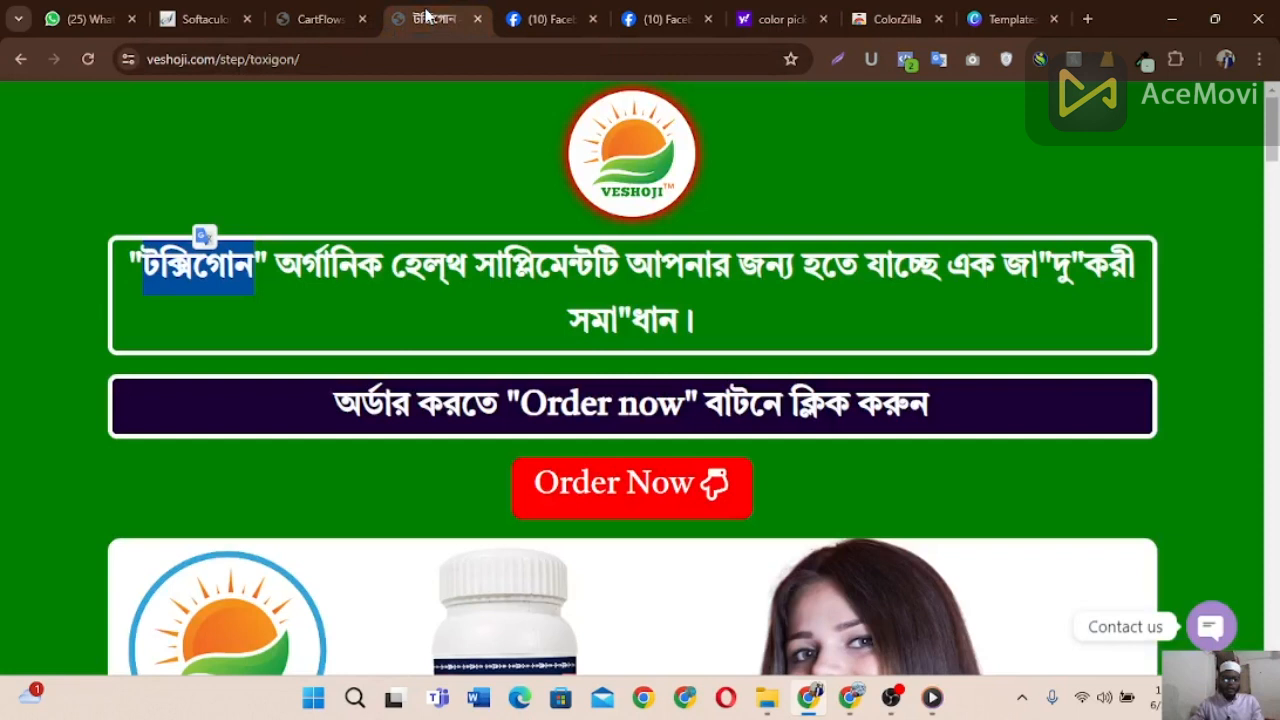
{"action": "left_click", "coordinate": [364, 57]}
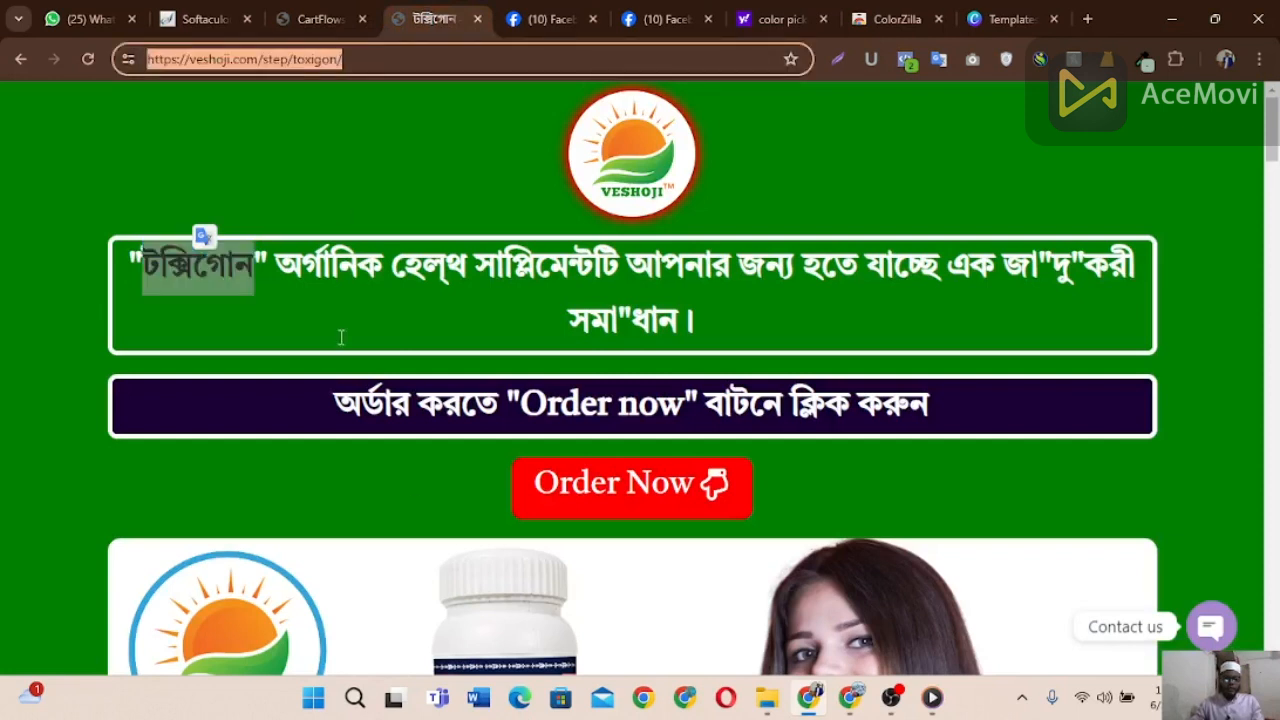
{"action": "double_click", "coordinate": [331, 62]}
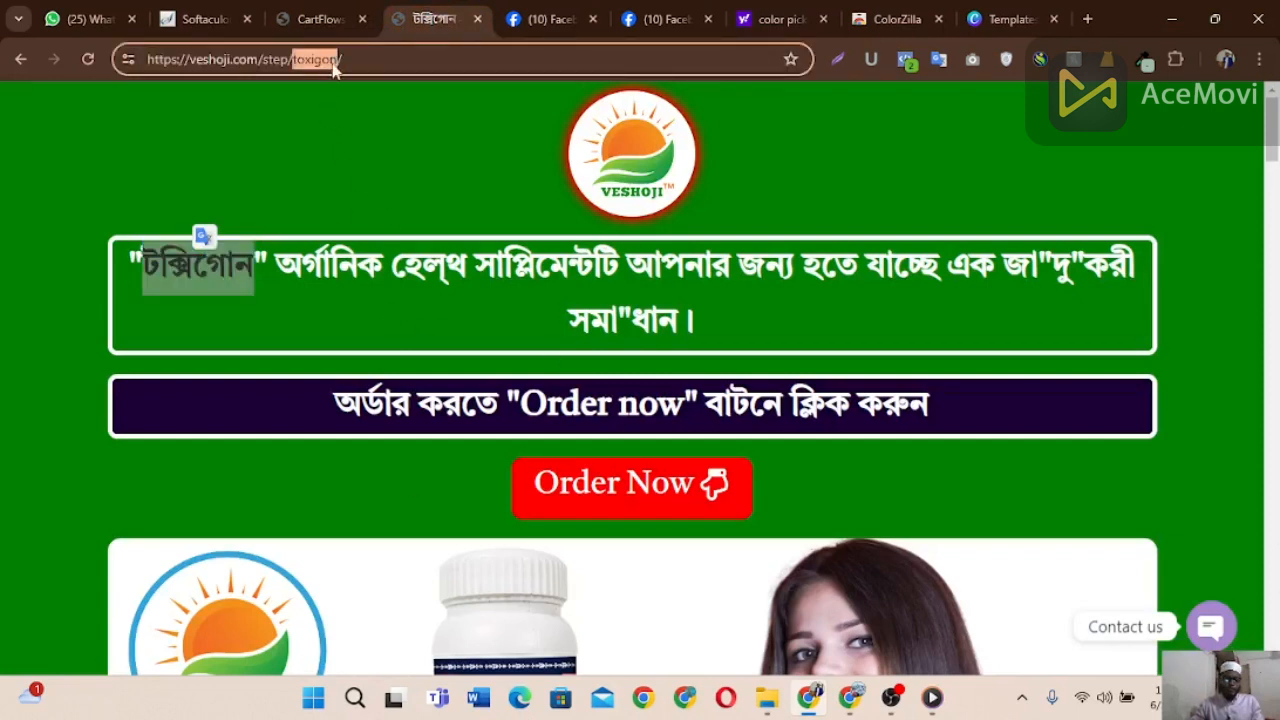
{"action": "left_click", "coordinate": [244, 60]}
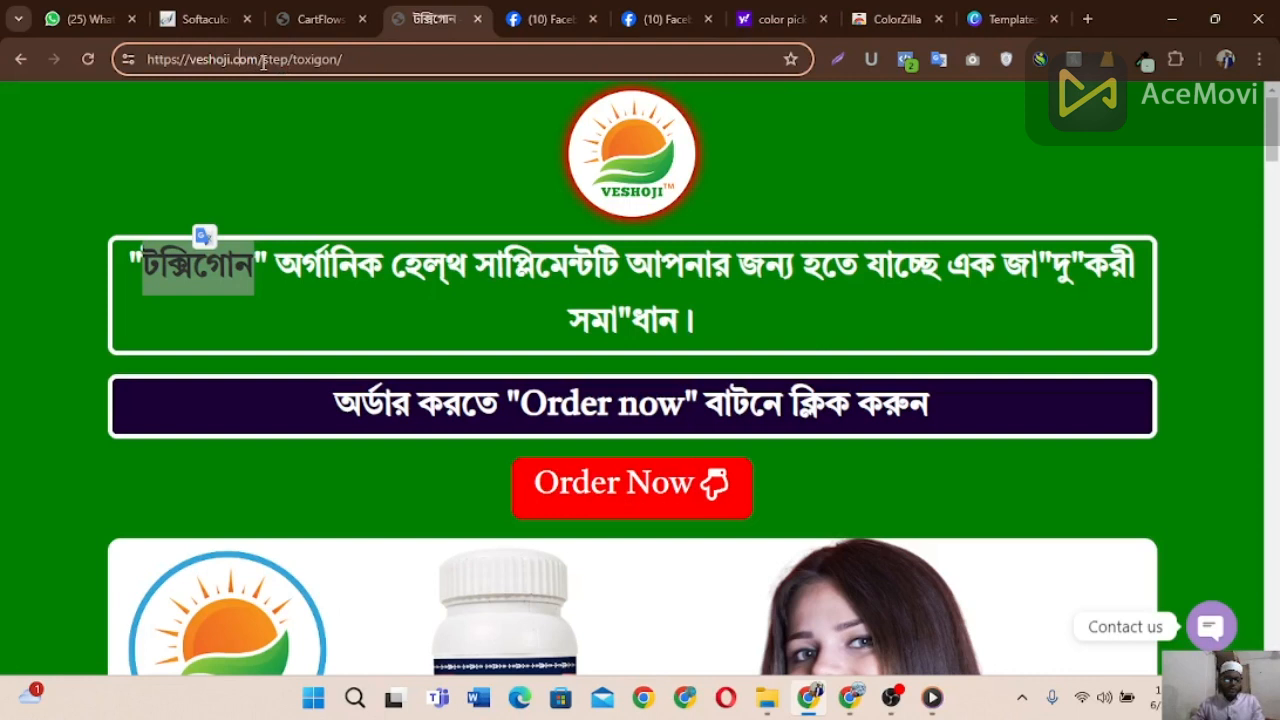
{"action": "left_click_drag", "start_coordinate": [262, 63], "coordinate": [120, 86]}
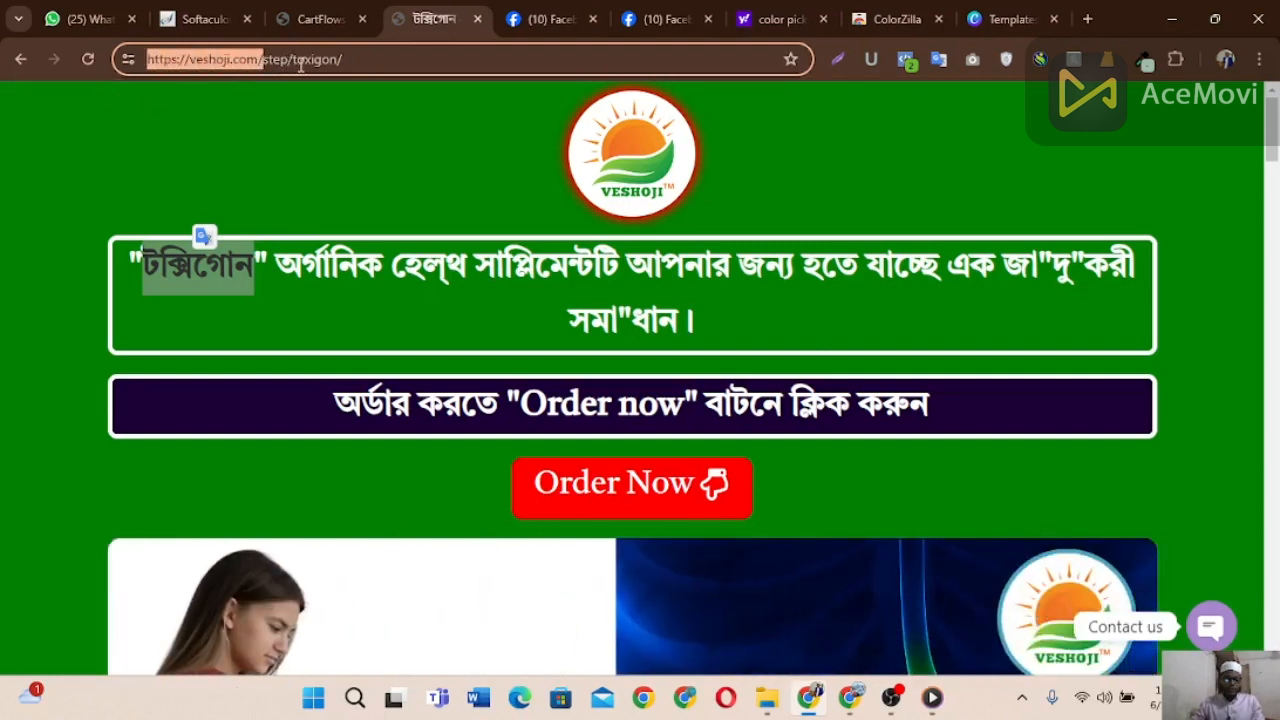
{"action": "double_click", "coordinate": [314, 63]}
{"action": "left_click", "coordinate": [323, 62]}
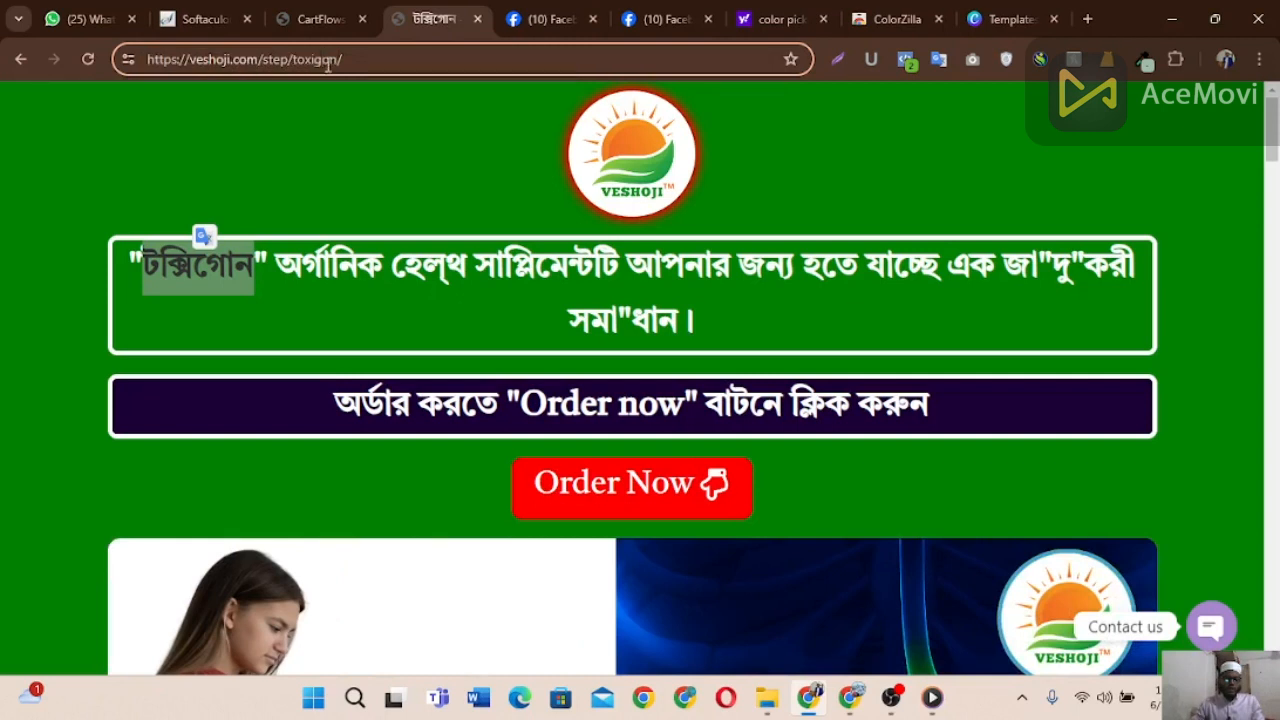
{"action": "double_click", "coordinate": [327, 62]}
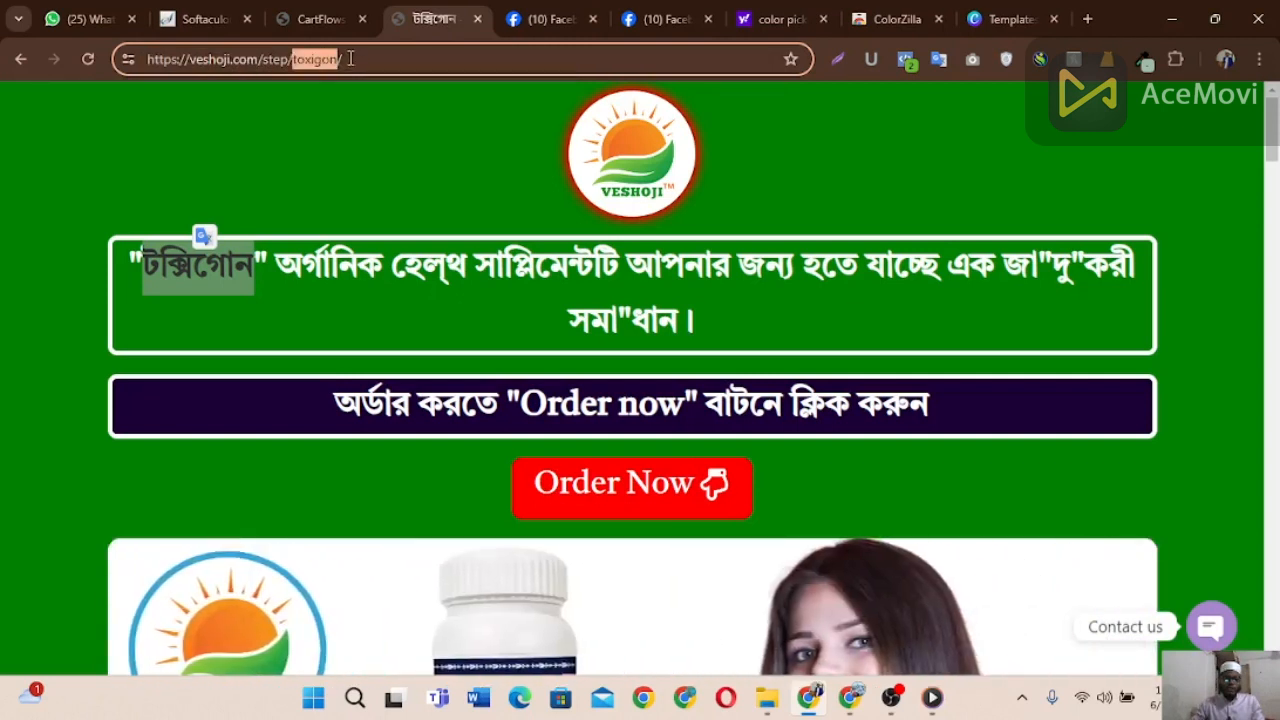
{"action": "left_click_drag", "start_coordinate": [350, 59], "coordinate": [87, 72]}
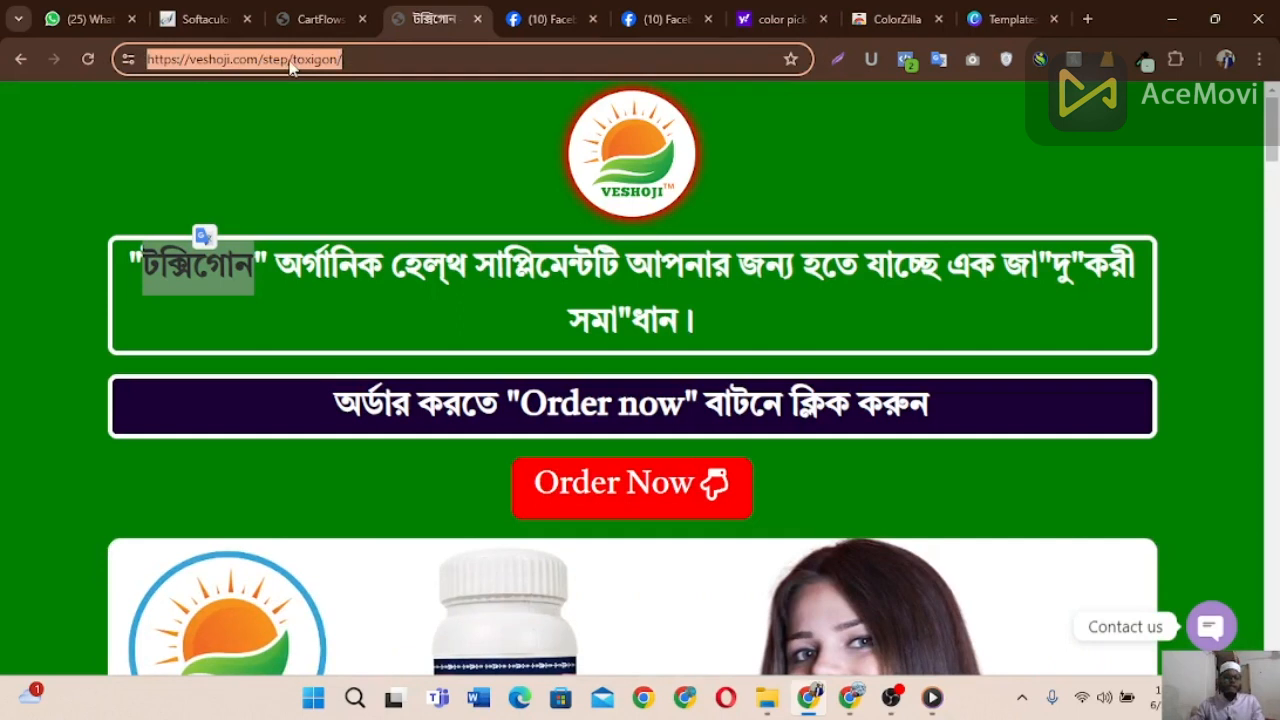
{"action": "left_click", "coordinate": [342, 62]}
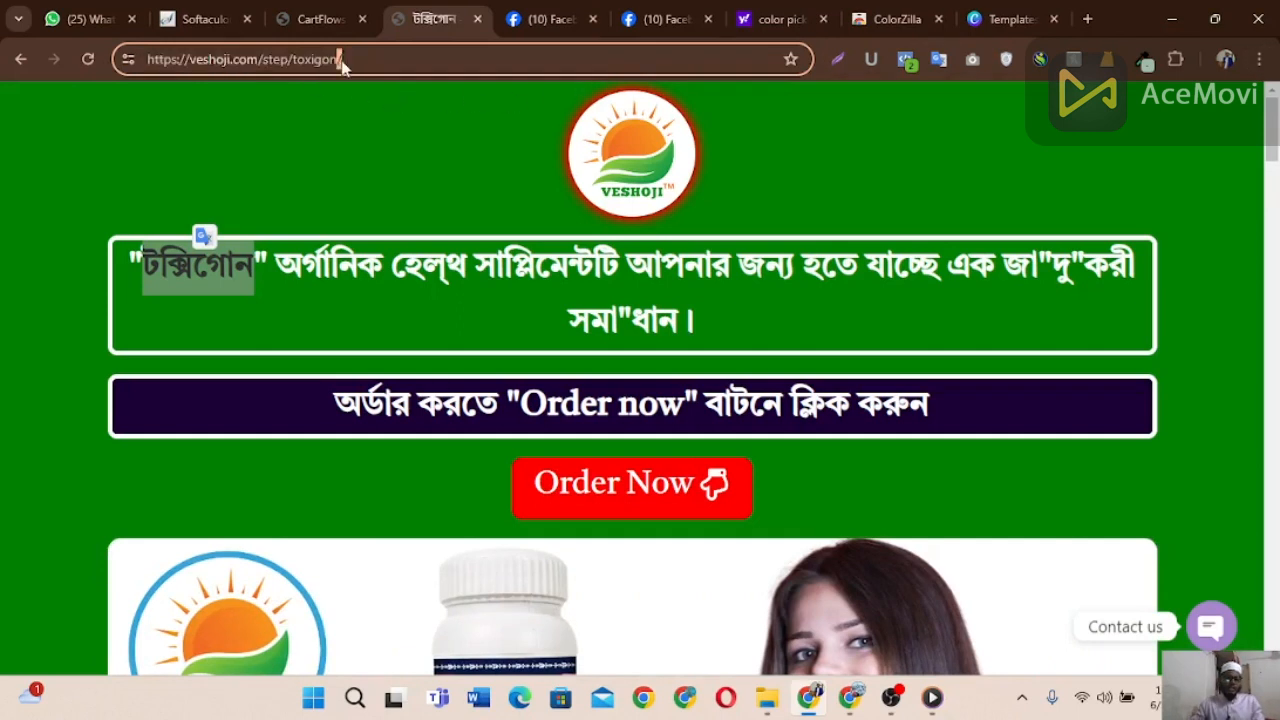
{"action": "double_click", "coordinate": [319, 62]}
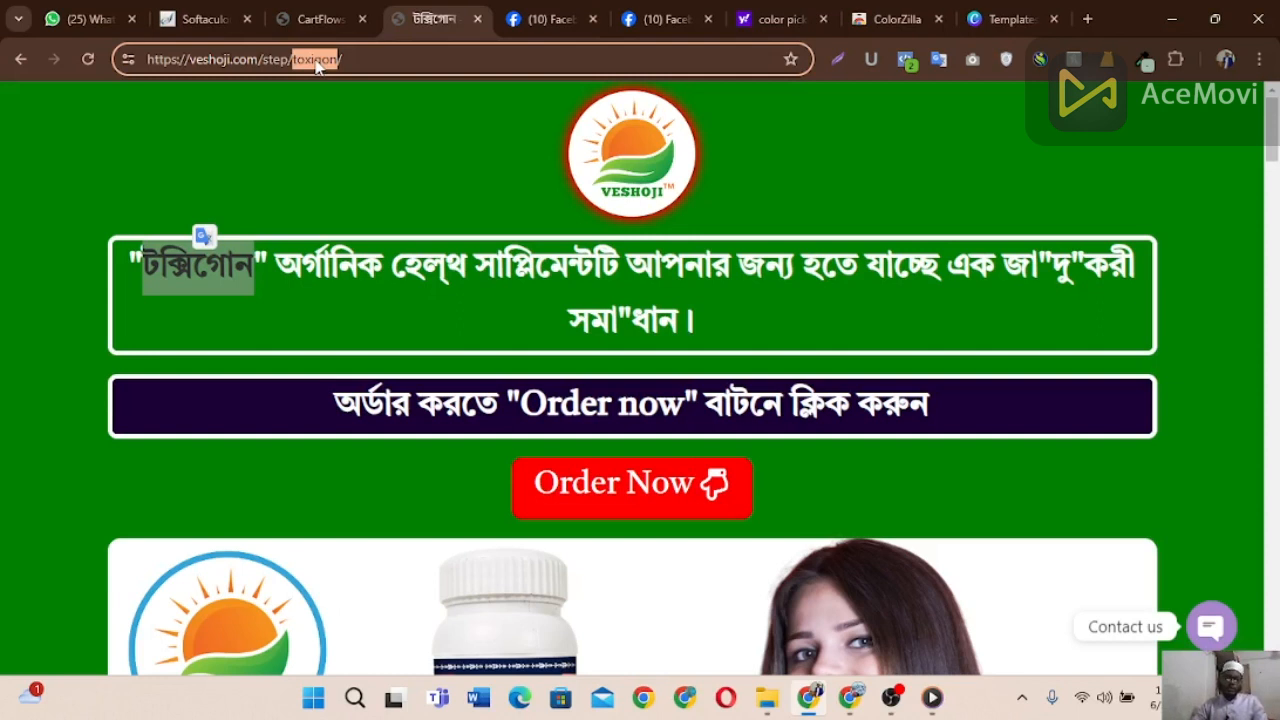
{"action": "left_click", "coordinate": [316, 60]}
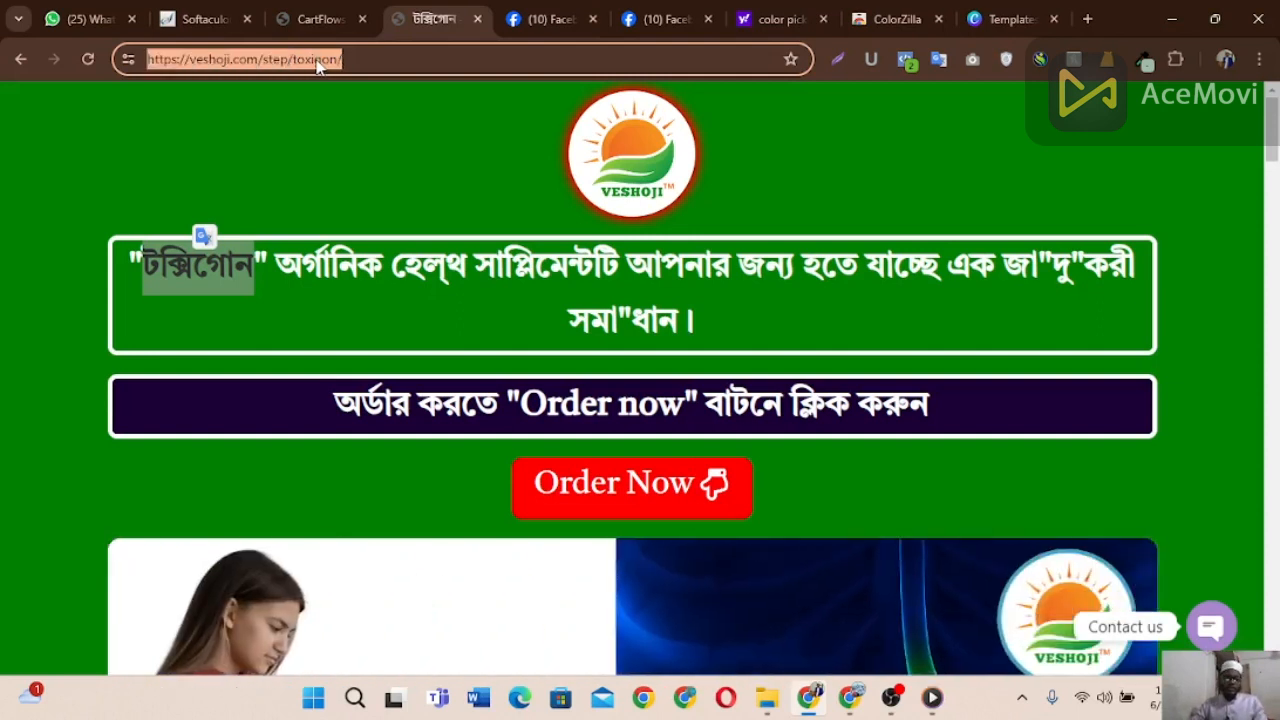
{"action": "double_click", "coordinate": [318, 60]}
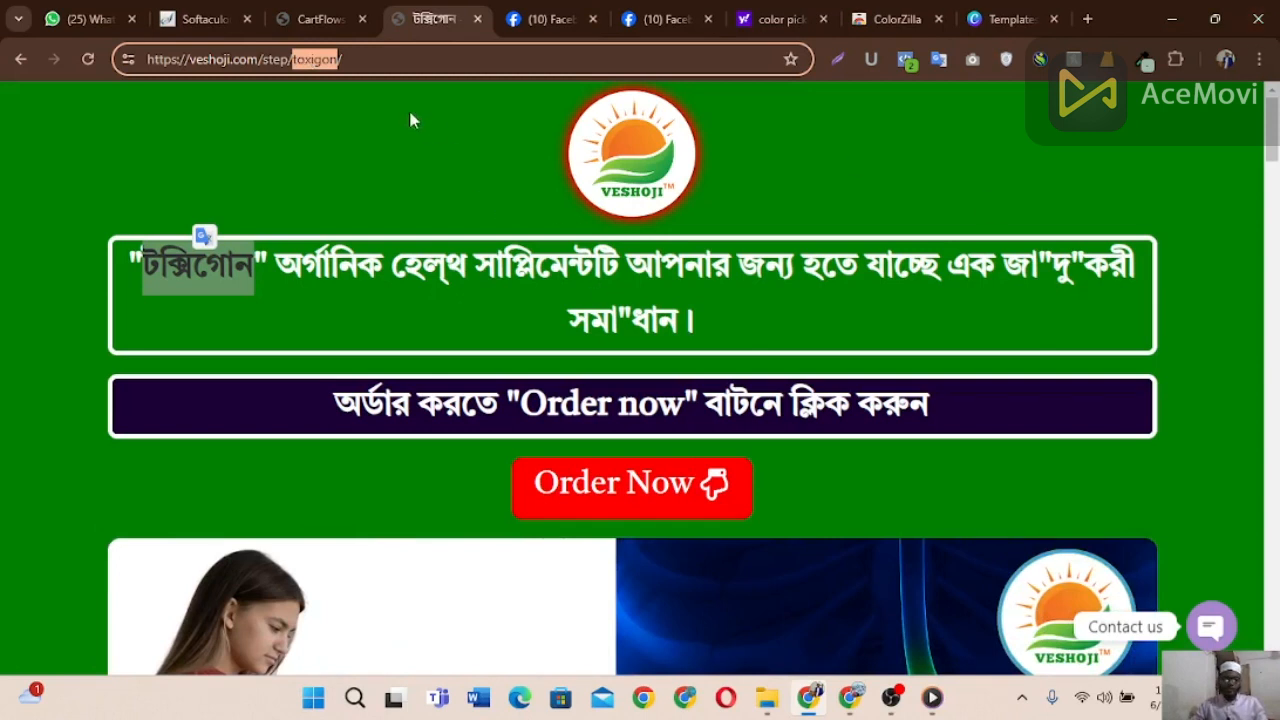
Step: Return to the checkout step's general settings and replace its slug with "টক্সিগোন"
{"action": "left_click", "coordinate": [343, 16]}
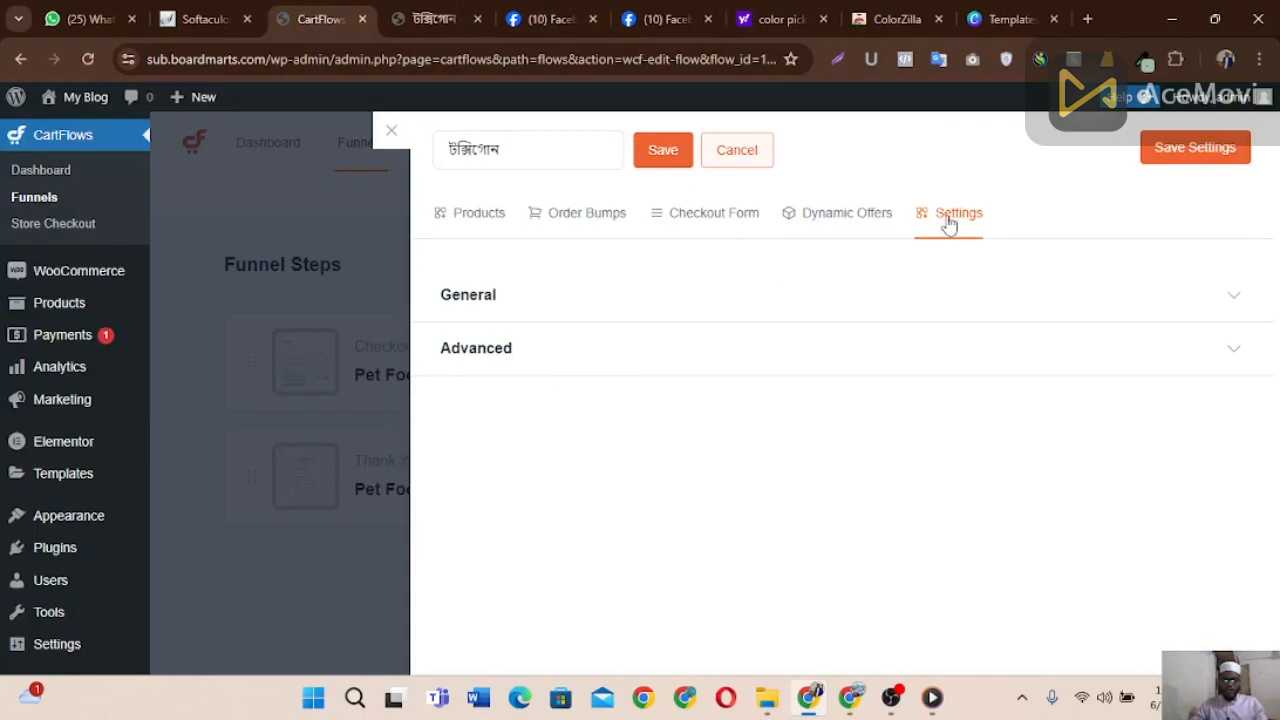
{"action": "left_click", "coordinate": [494, 305]}
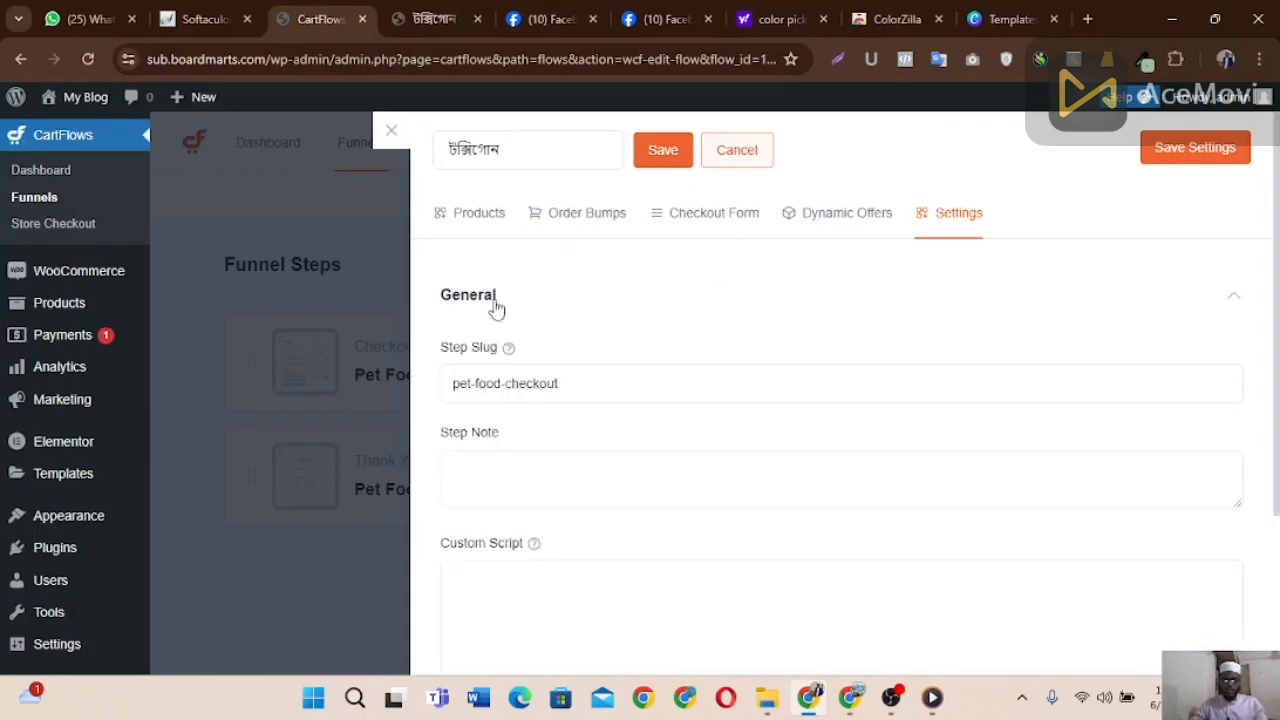
{"action": "double_click", "coordinate": [531, 382]}
{"action": "key", "text": "ctrl+a"}
{"action": "type", "text": "টক্সিগোন"}
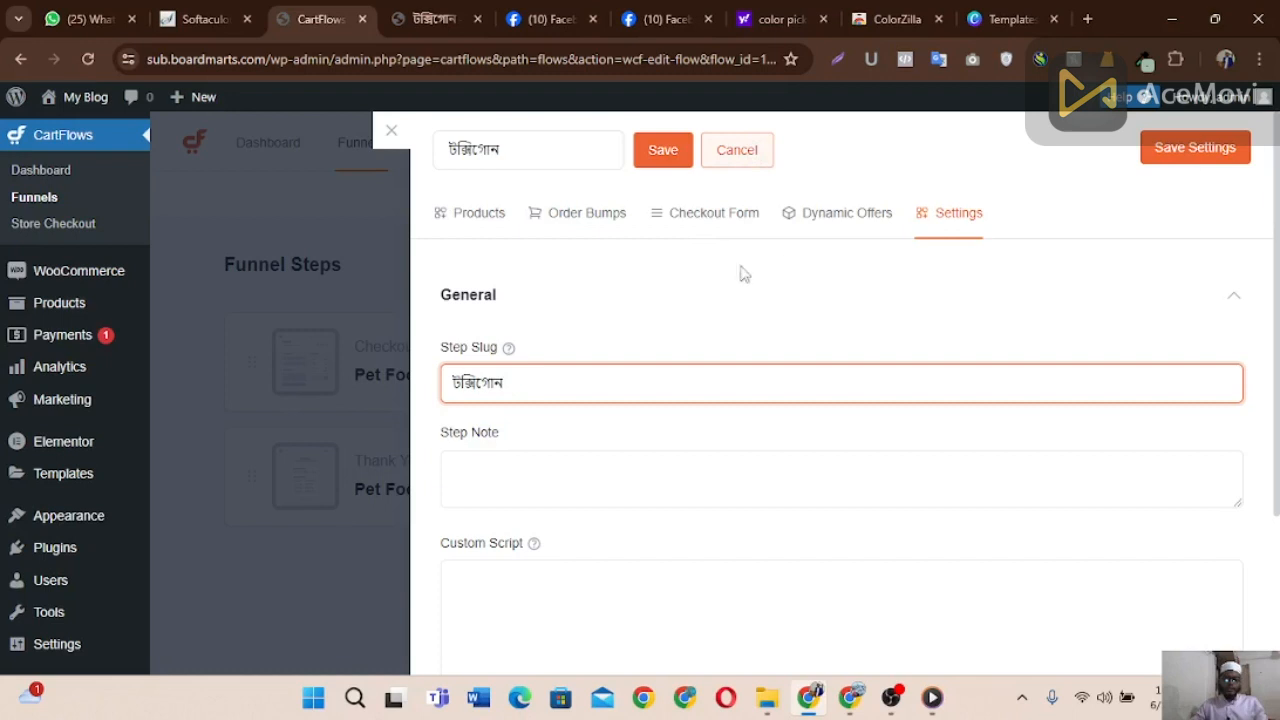
Step: Open Google Translate in a new browser tab, translate "টক্সিগোন" from Bengali to English and copy the translation
{"action": "left_click", "coordinate": [1087, 19]}
{"action": "type", "text": "tr"}
{"action": "key", "text": "BackSpace"}
{"action": "key", "text": "BackSpace"}
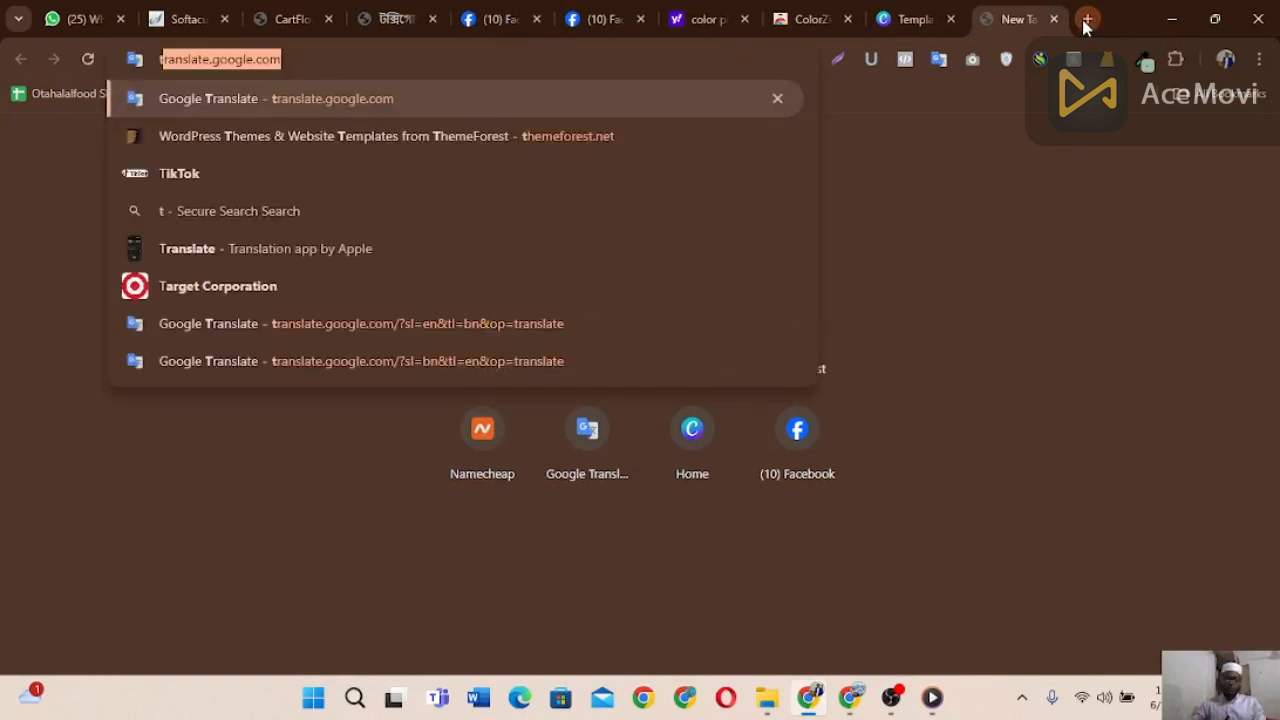
{"action": "key", "text": "Return"}
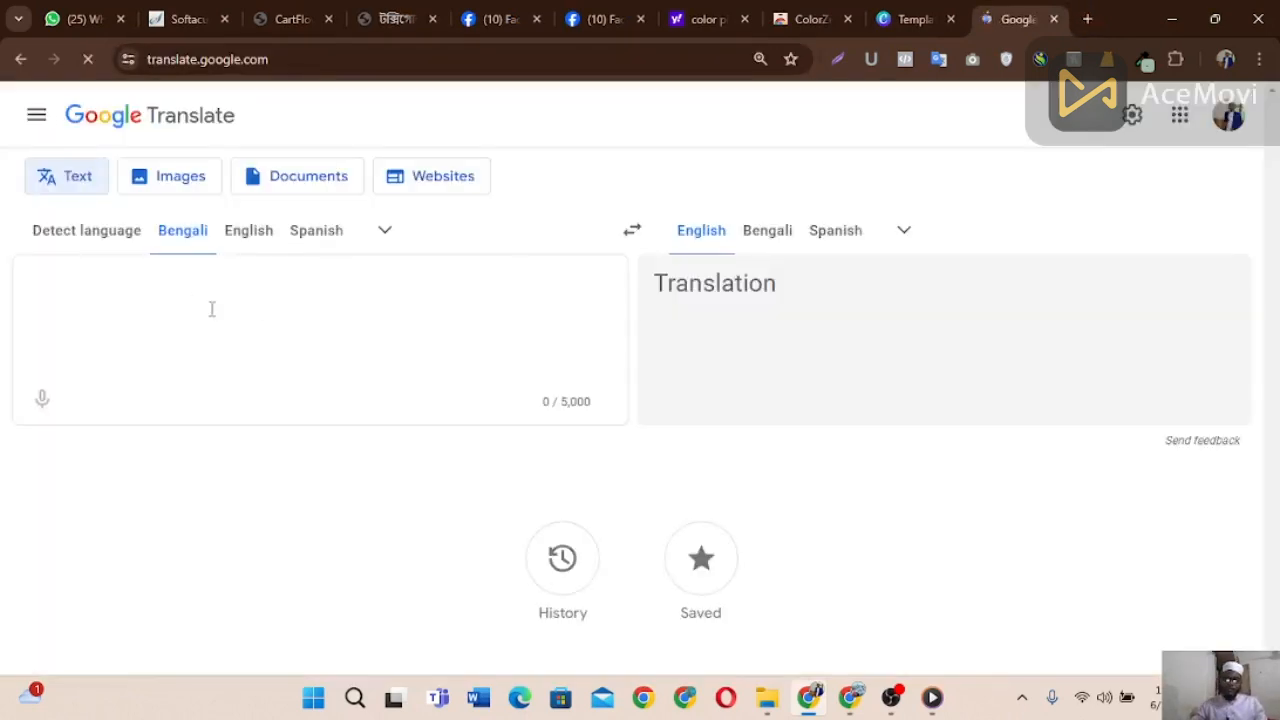
{"action": "left_click", "coordinate": [119, 293]}
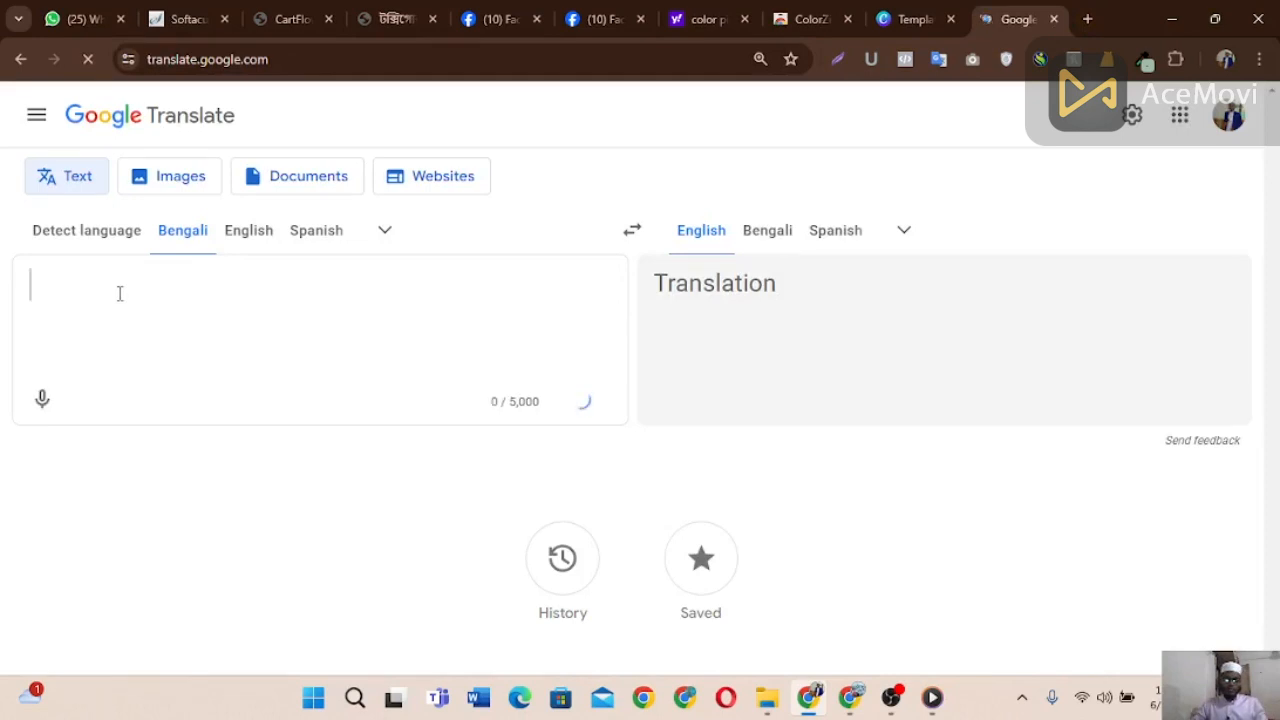
{"action": "type", "text": "টক্সিগোন"}
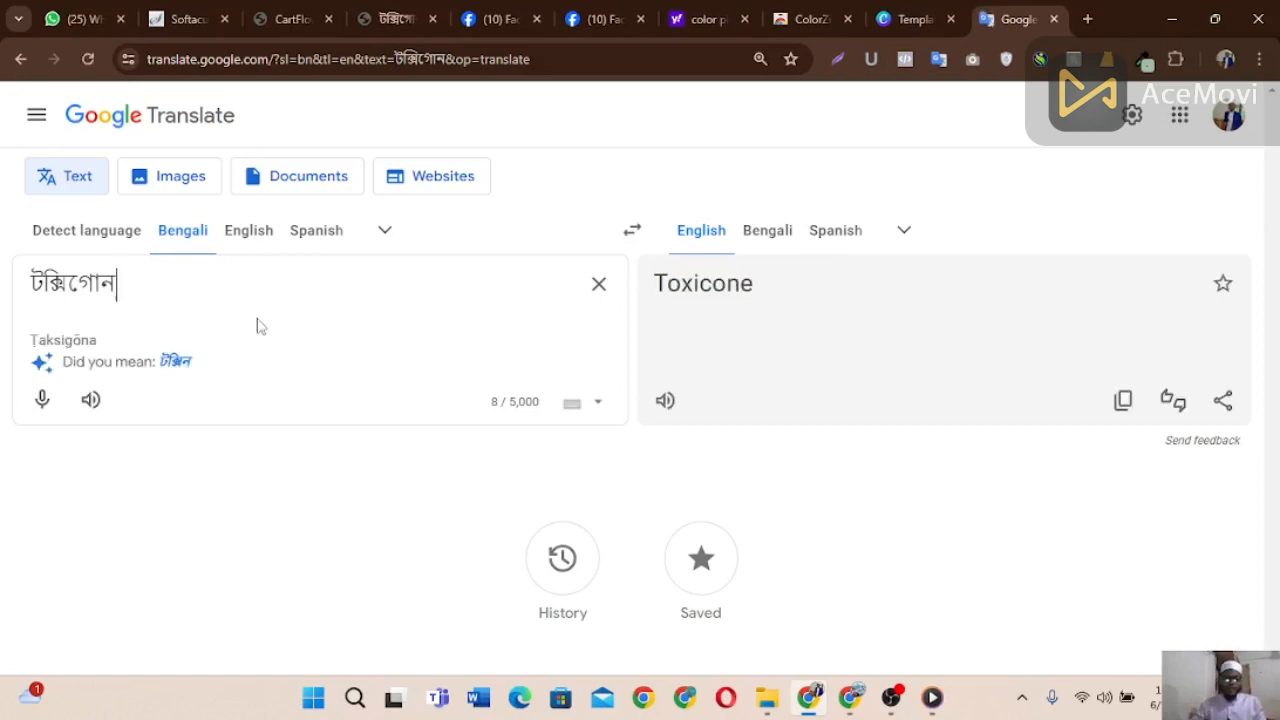
{"action": "left_click", "coordinate": [1122, 400]}
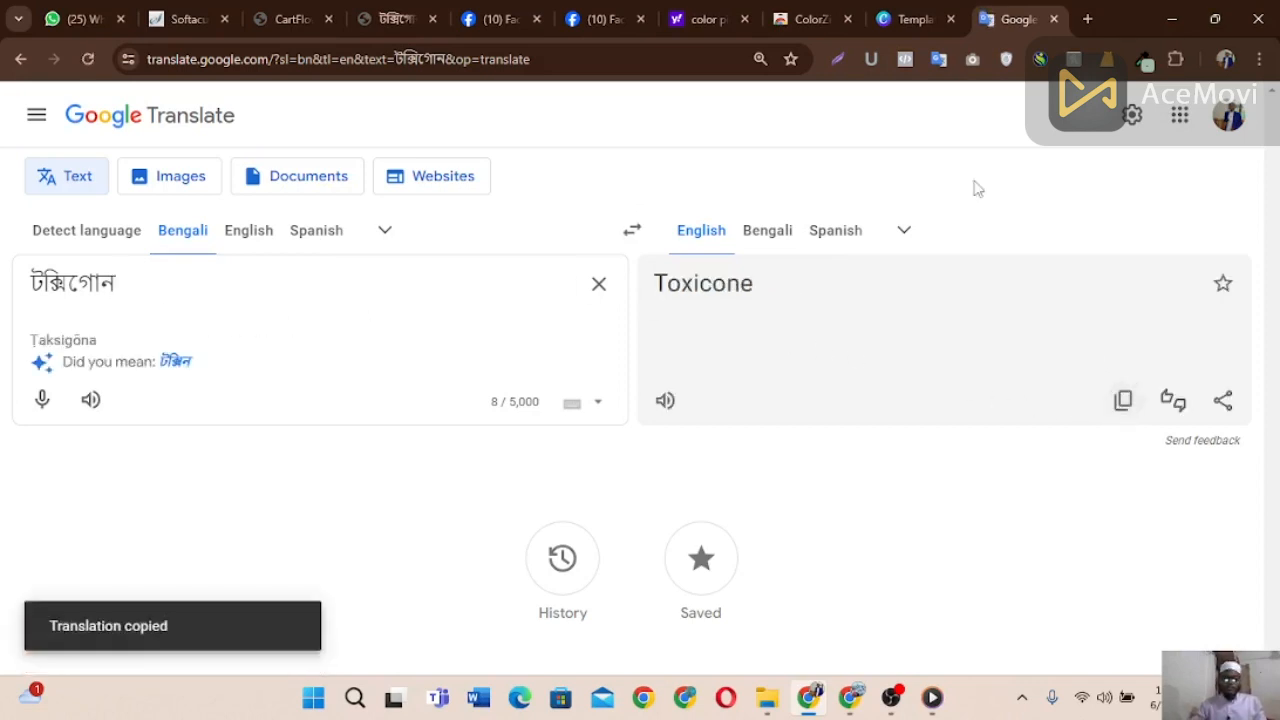
Step: Back in the CartFlows checkout step, set the slug to "Toxicone" and save both the title and the settings
{"action": "left_click", "coordinate": [620, 10]}
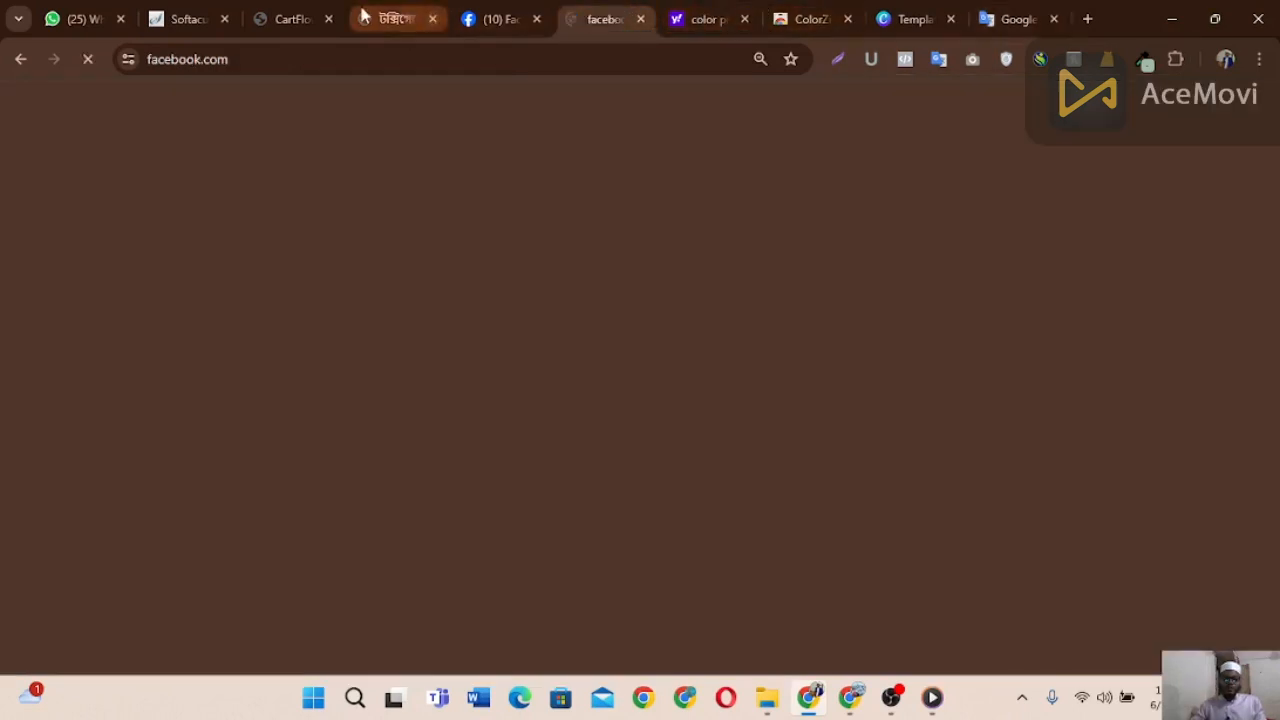
{"action": "left_click", "coordinate": [290, 18]}
{"action": "double_click", "coordinate": [533, 383]}
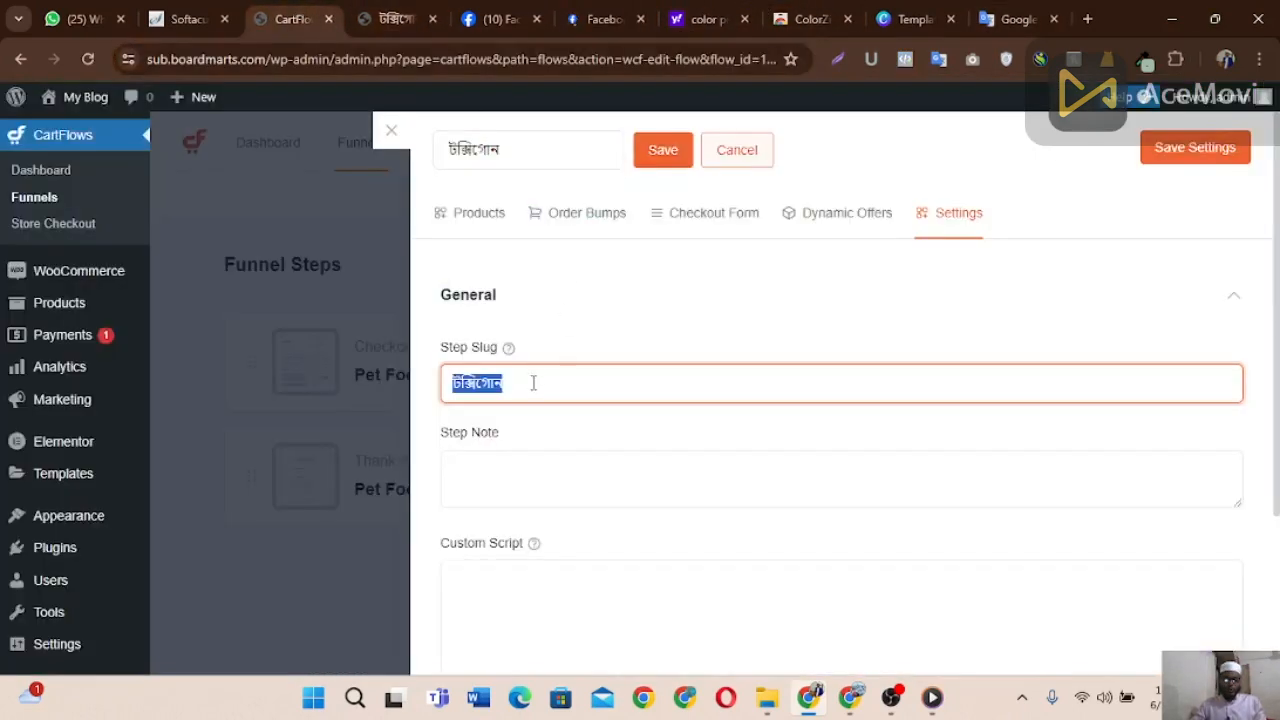
{"action": "key", "text": "ctrl+v"}
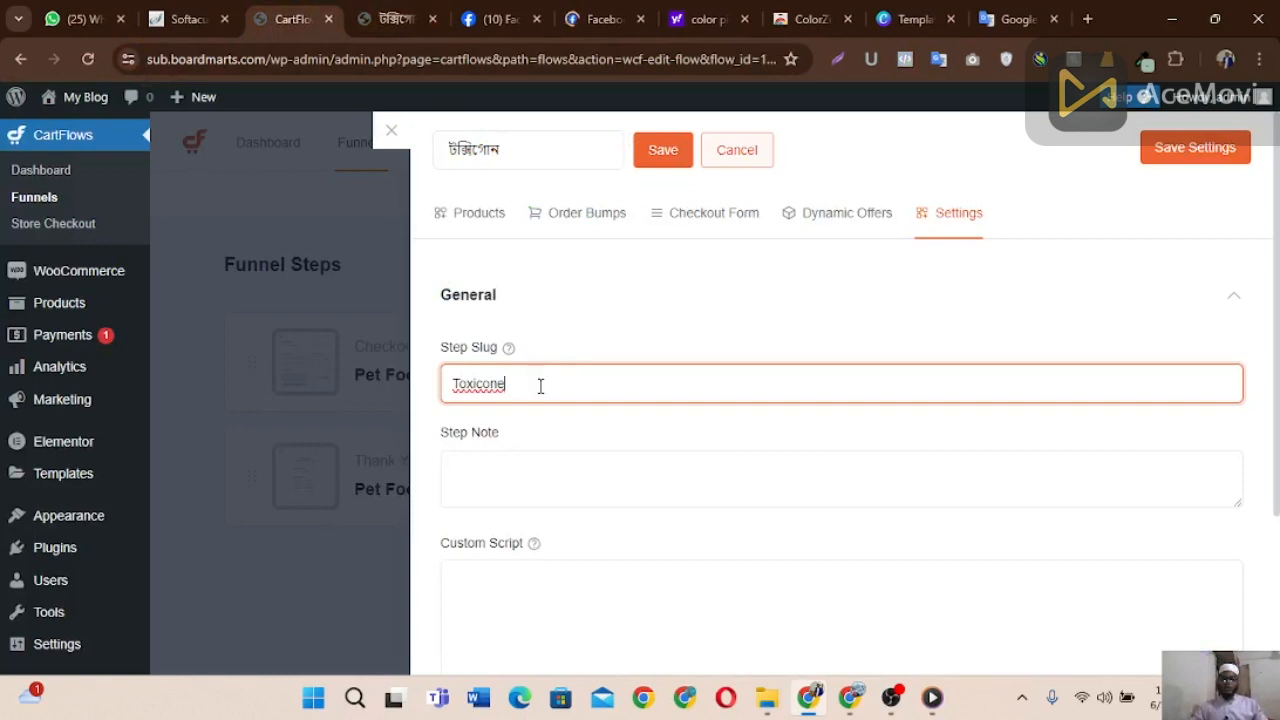
{"action": "left_click", "coordinate": [660, 150]}
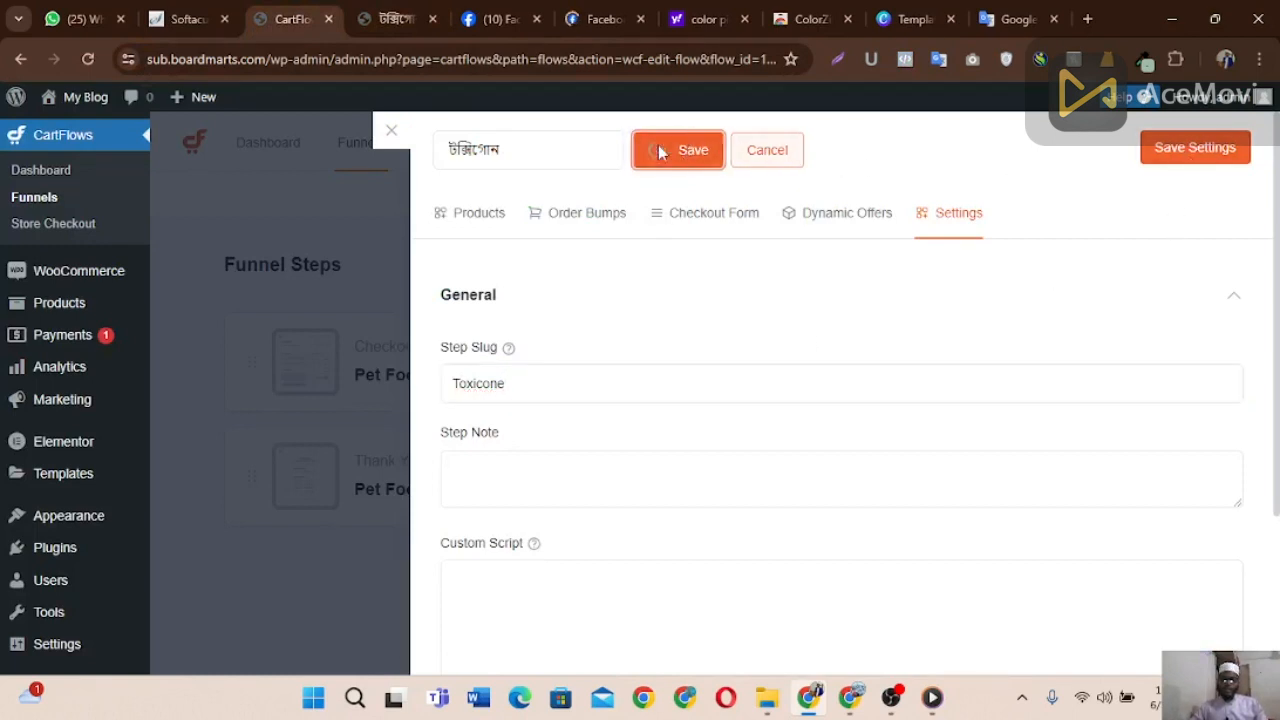
{"action": "left_click", "coordinate": [1190, 148]}
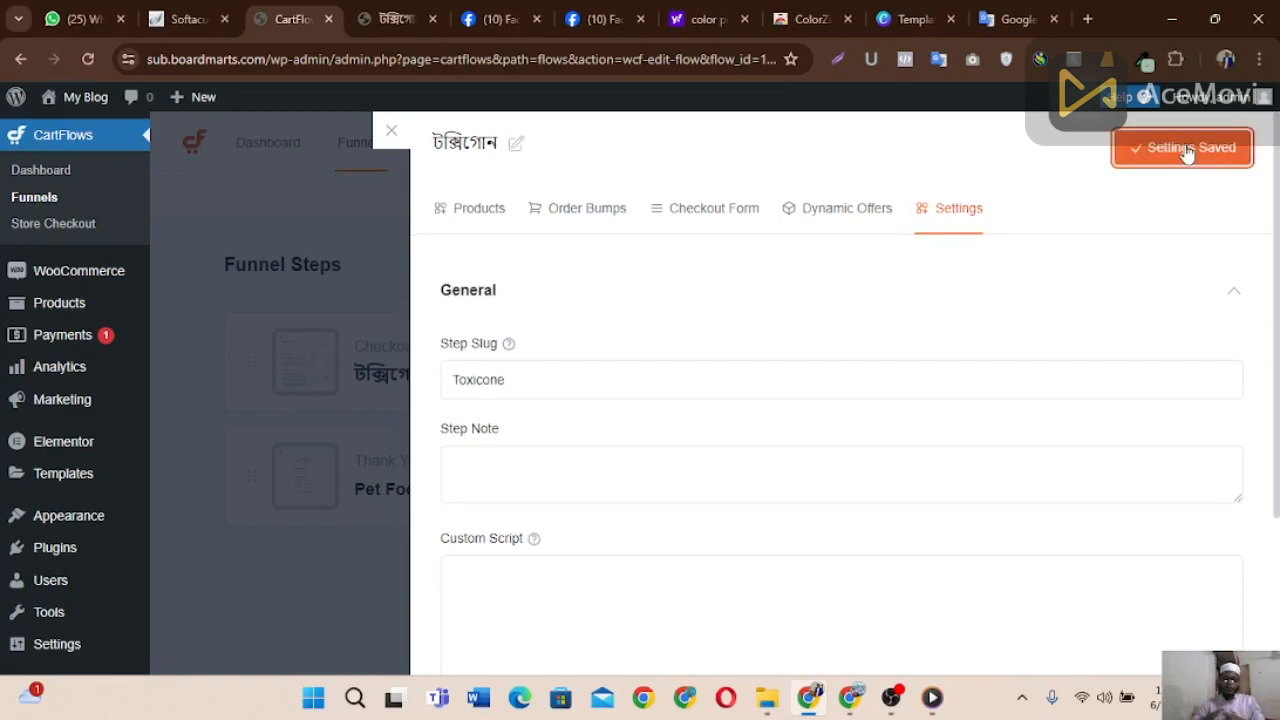
{"action": "left_click", "coordinate": [386, 138]}
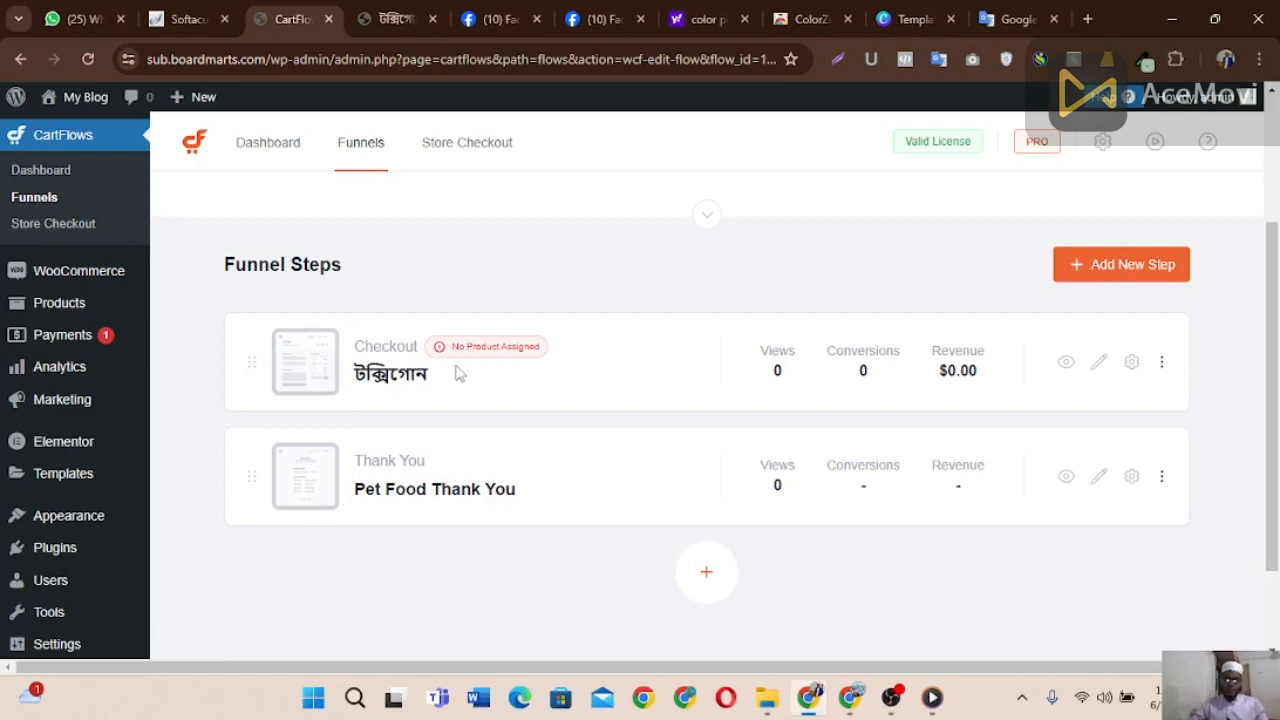
Step: Open the টক্সিগোন checkout step in the Elementor editor and view the page down to its checkout form area
{"action": "left_click", "coordinate": [1100, 365]}
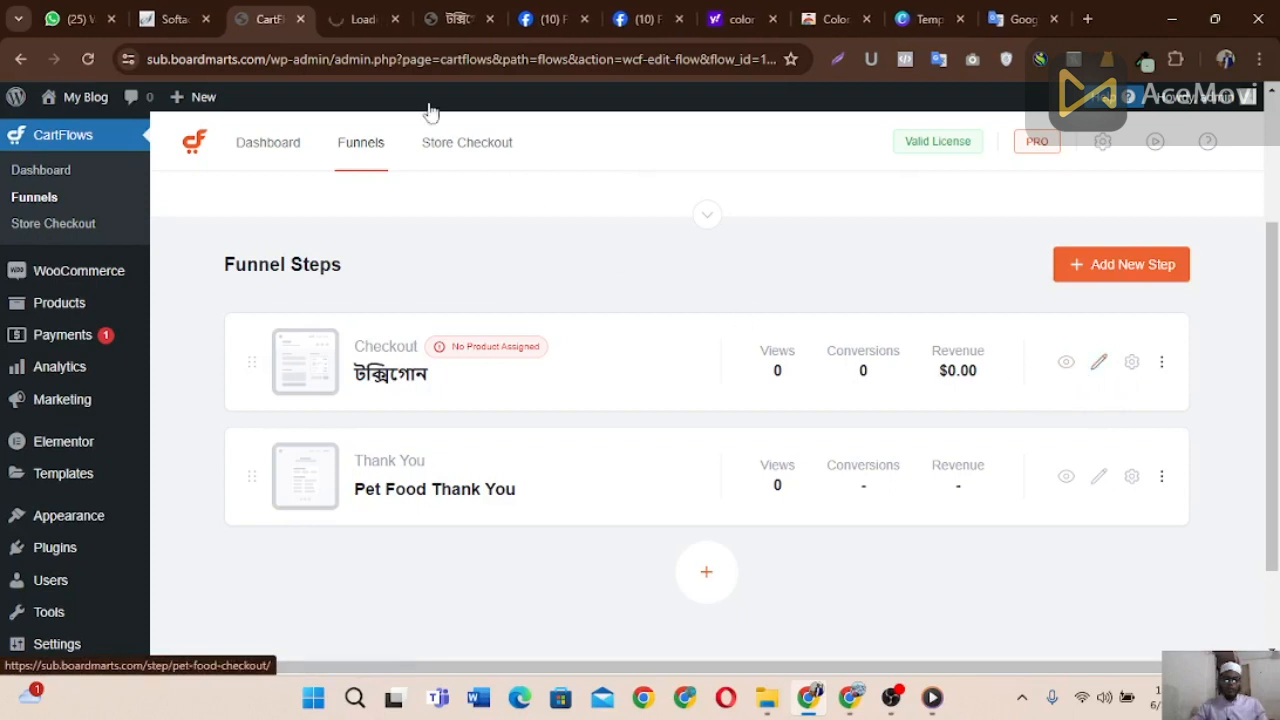
{"action": "left_click", "coordinate": [352, 30]}
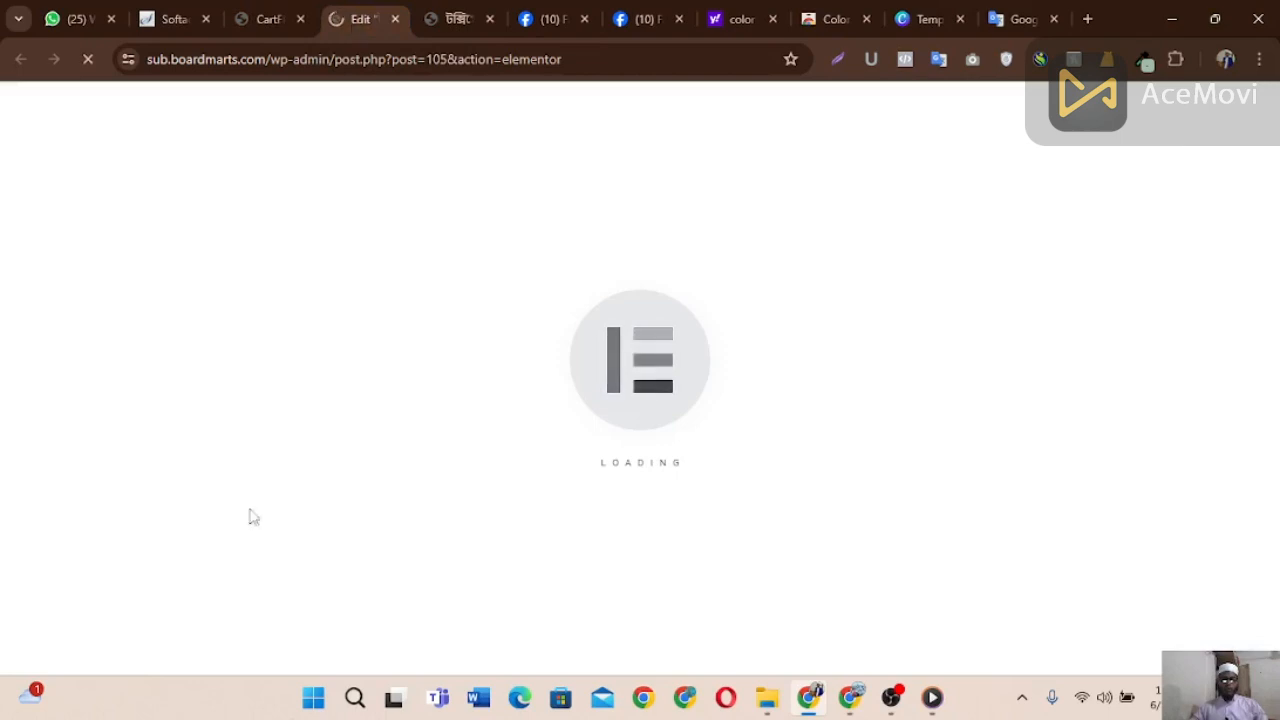
{"action": "left_click", "coordinate": [268, 12]}
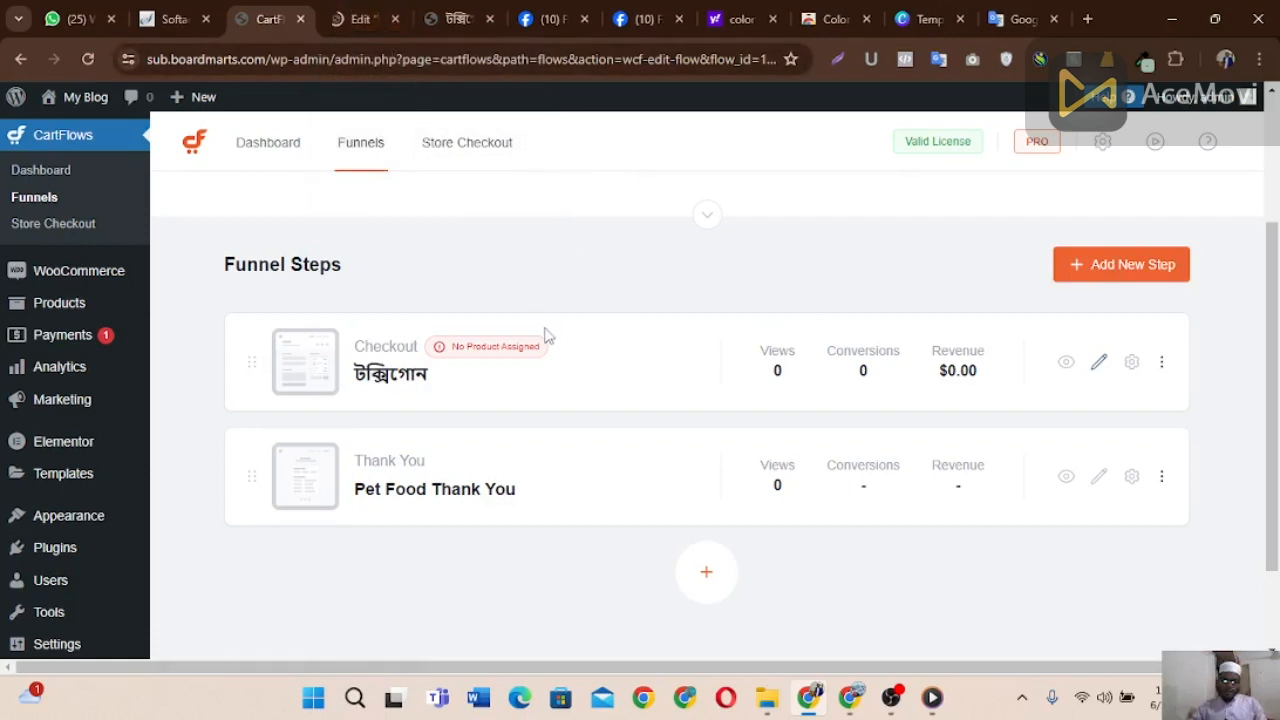
{"action": "left_click_drag", "start_coordinate": [571, 357], "coordinate": [532, 360]}
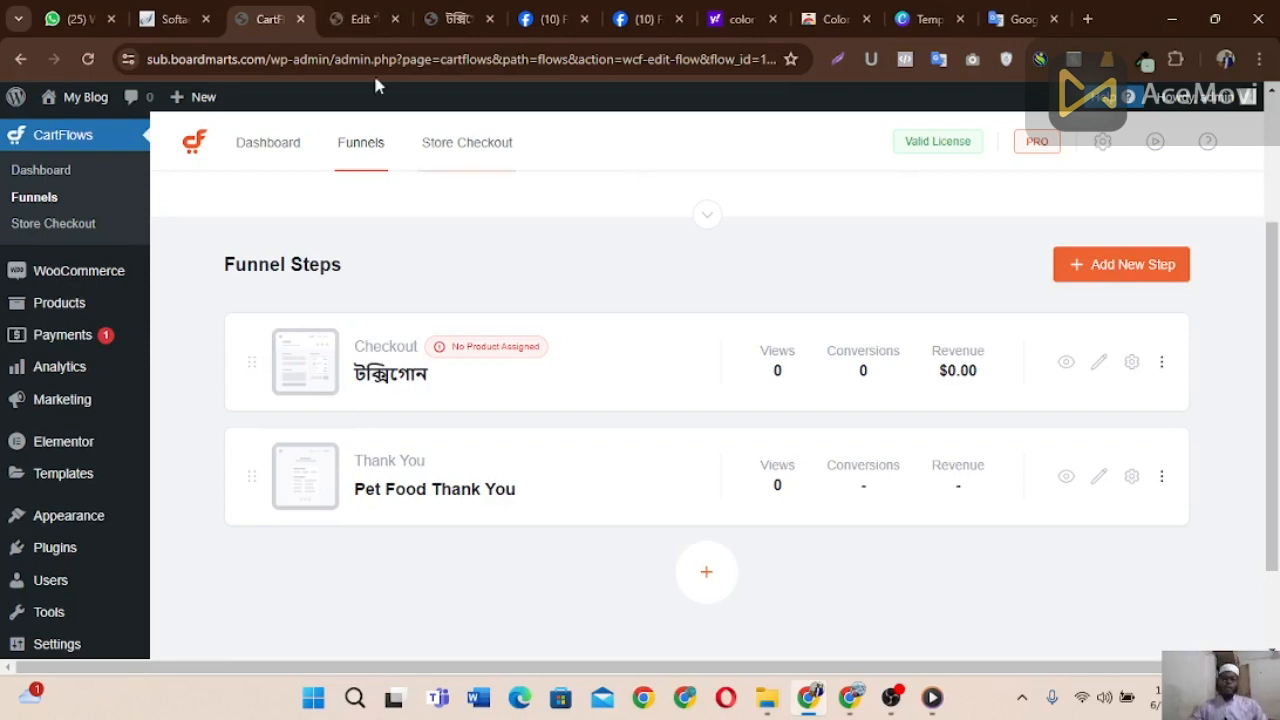
{"action": "left_click", "coordinate": [343, 22]}
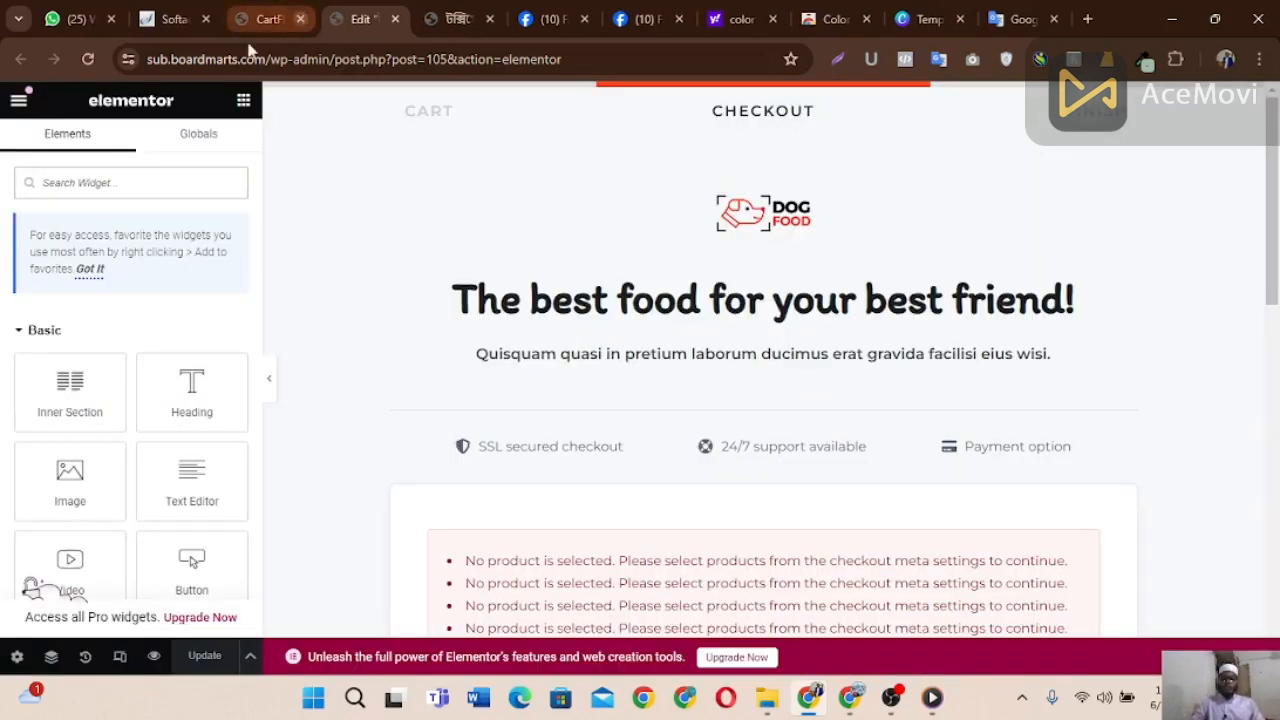
{"action": "scroll", "coordinate": [1276, 340], "scroll_direction": "down", "scroll_amount": 2}
{"action": "scroll", "coordinate": [1276, 340], "scroll_direction": "down", "scroll_amount": 1}
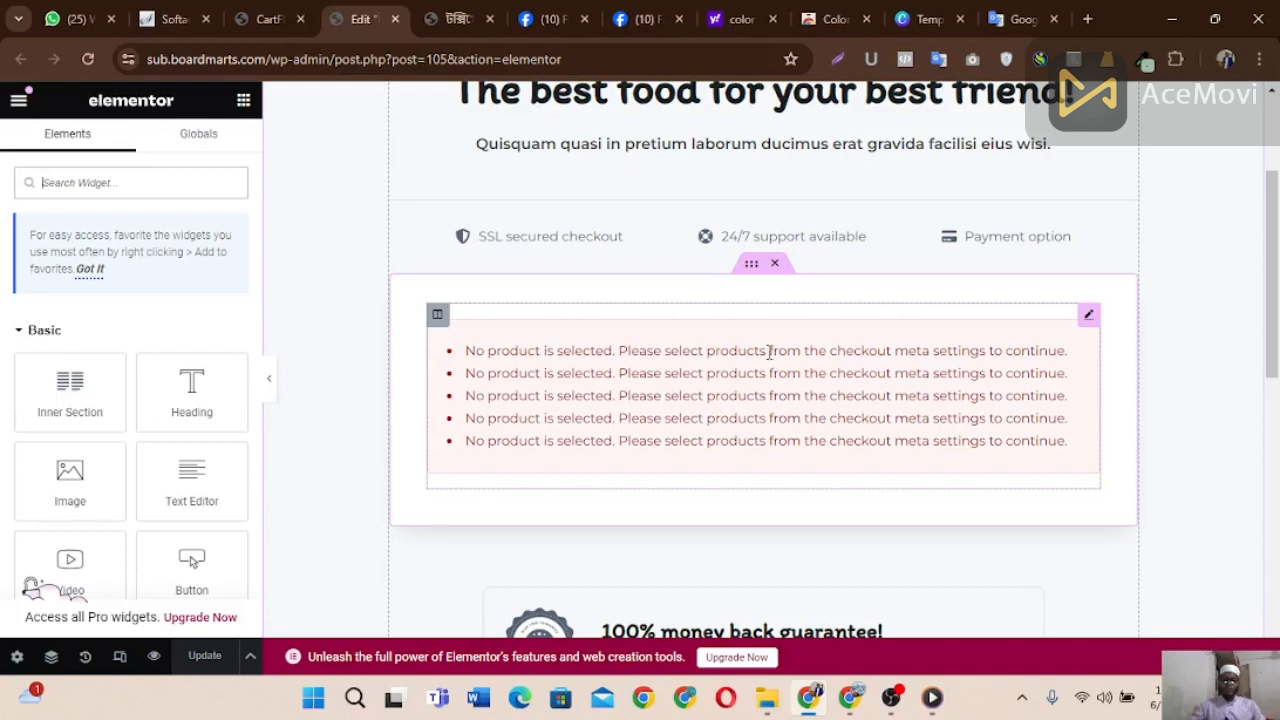
Step: Delete all the Pet Food template sections from the checkout page, from the header to the customer reviews, leaving an empty canvas
{"action": "left_click_drag", "start_coordinate": [1273, 310], "coordinate": [1277, 232]}
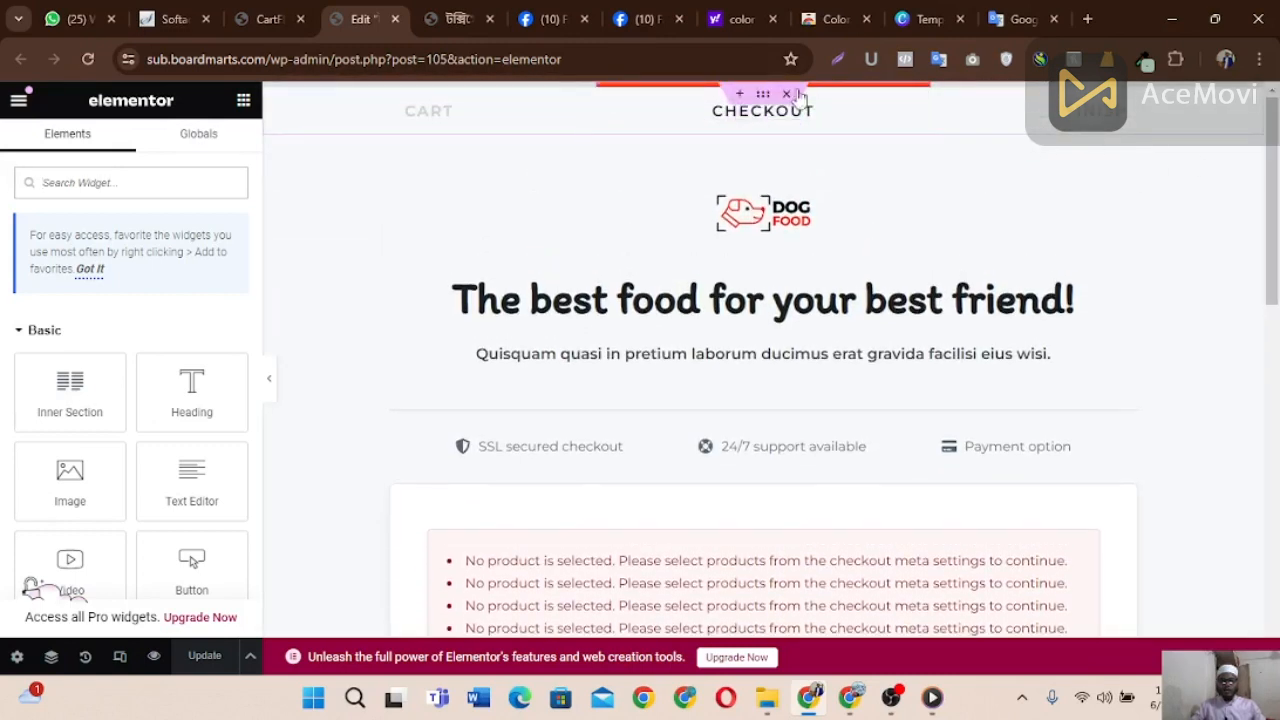
{"action": "left_click", "coordinate": [789, 95]}
{"action": "left_click", "coordinate": [789, 95]}
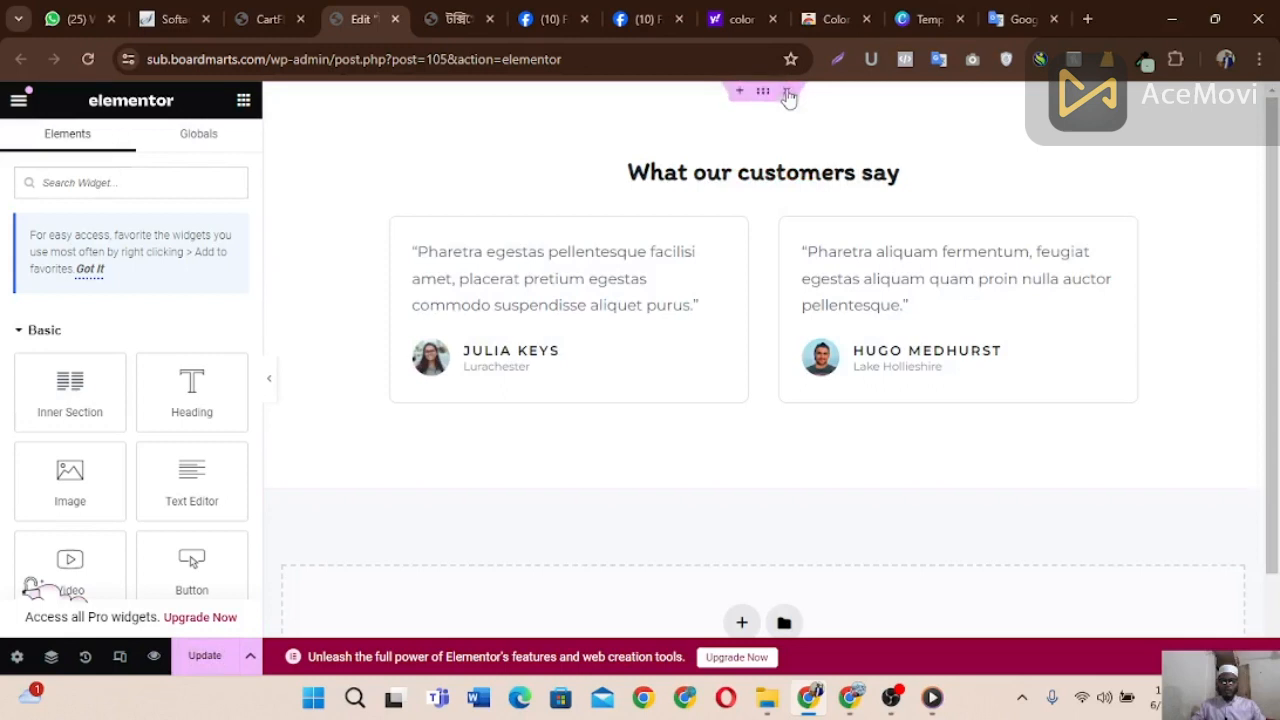
{"action": "left_click", "coordinate": [789, 95]}
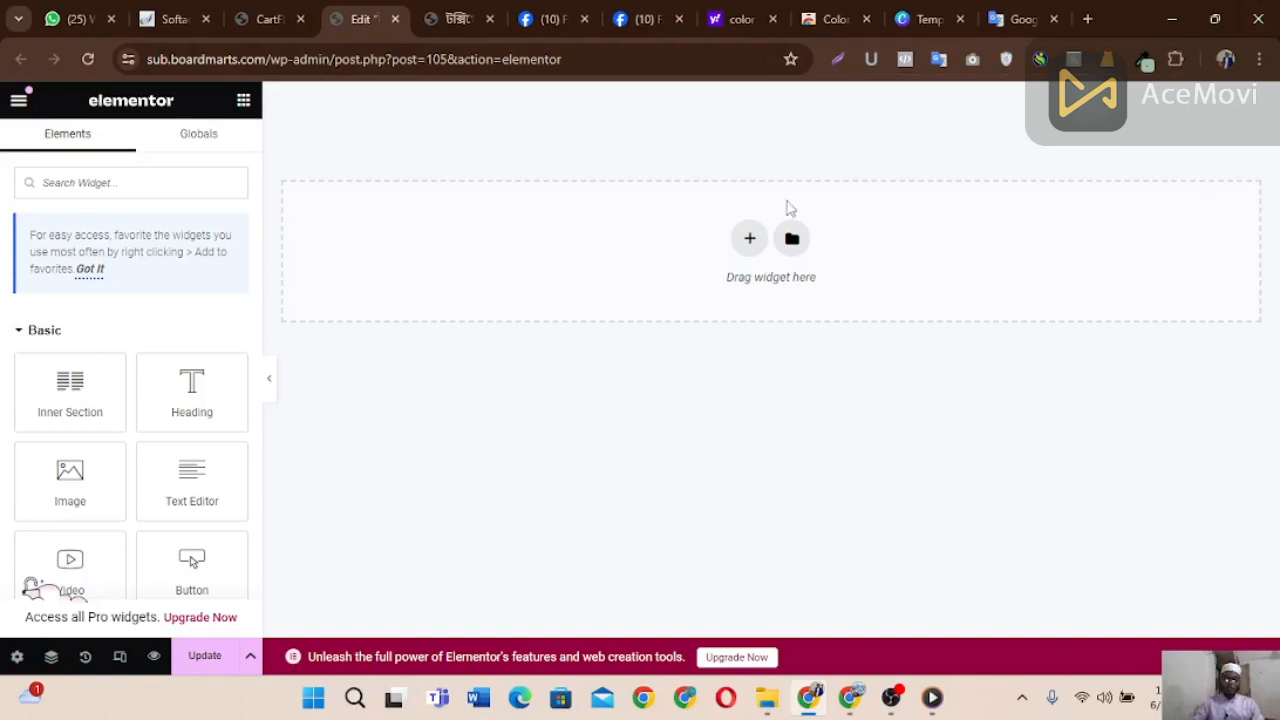
Step: Check the header of the veshoji.com reference page, and add an empty single-column section to the Elementor page
{"action": "left_click", "coordinate": [457, 18]}
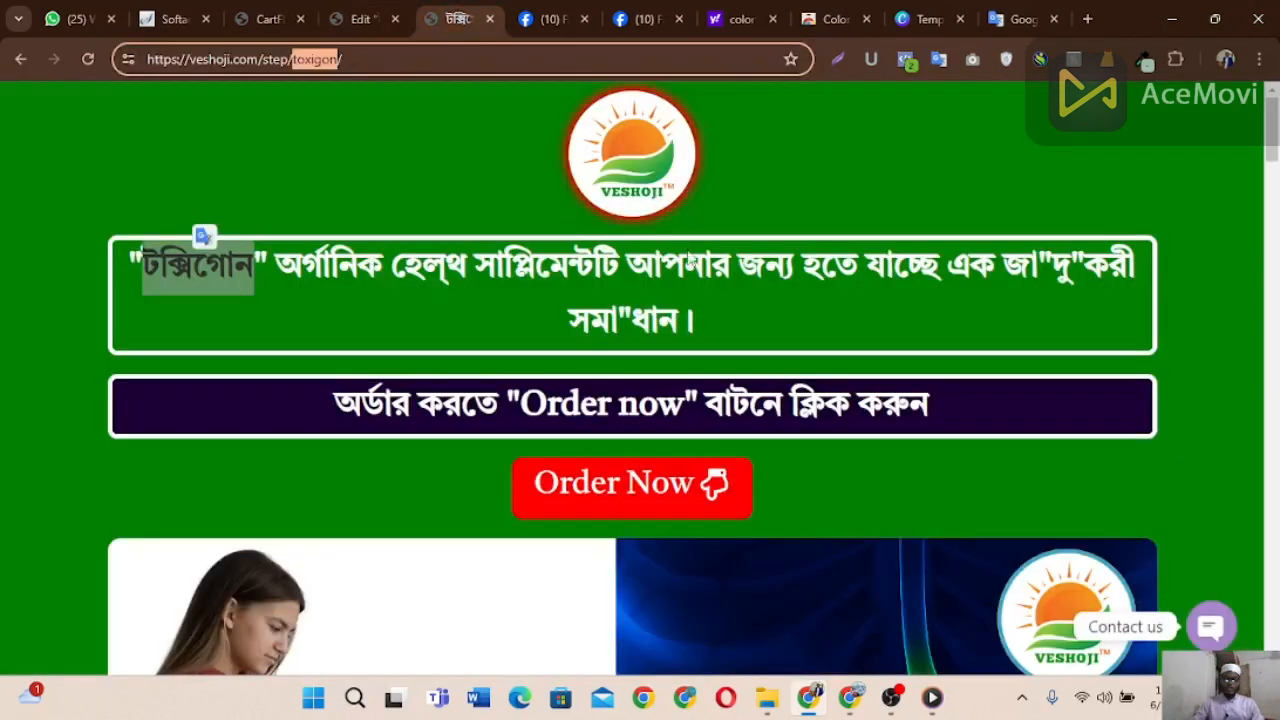
{"action": "left_click", "coordinate": [680, 290]}
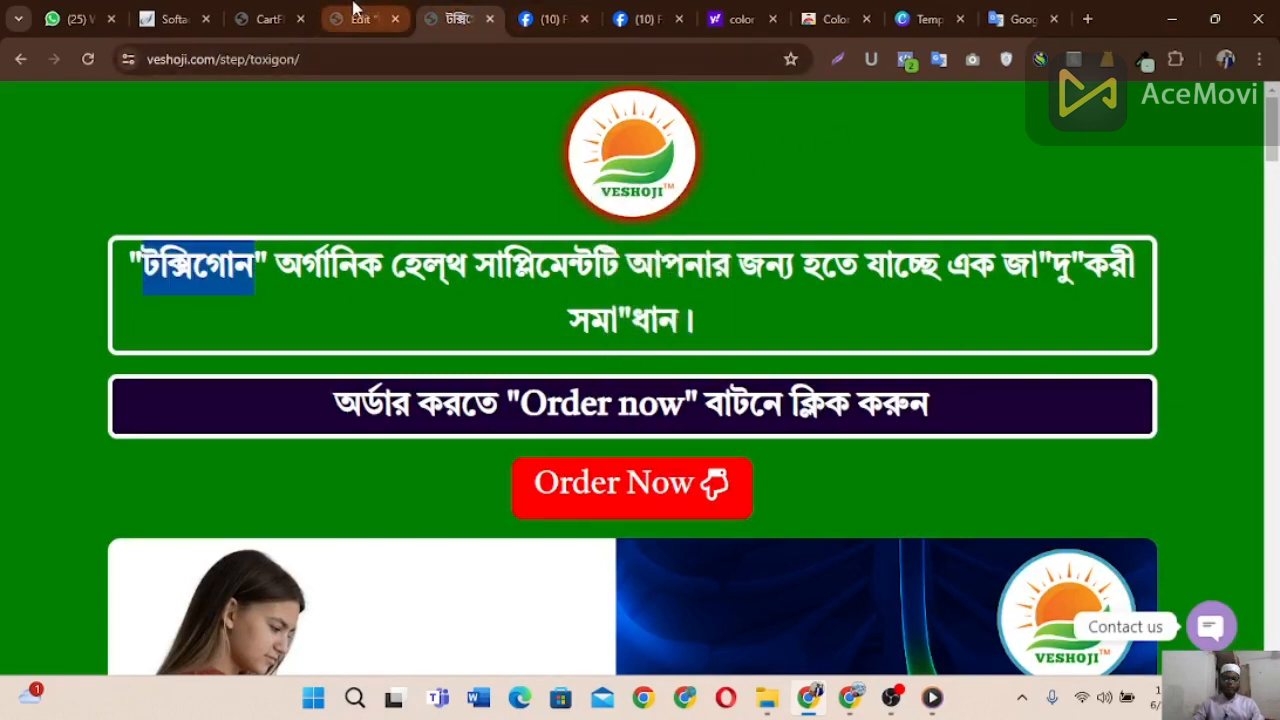
{"action": "left_click", "coordinate": [358, 15]}
{"action": "left_click", "coordinate": [750, 238]}
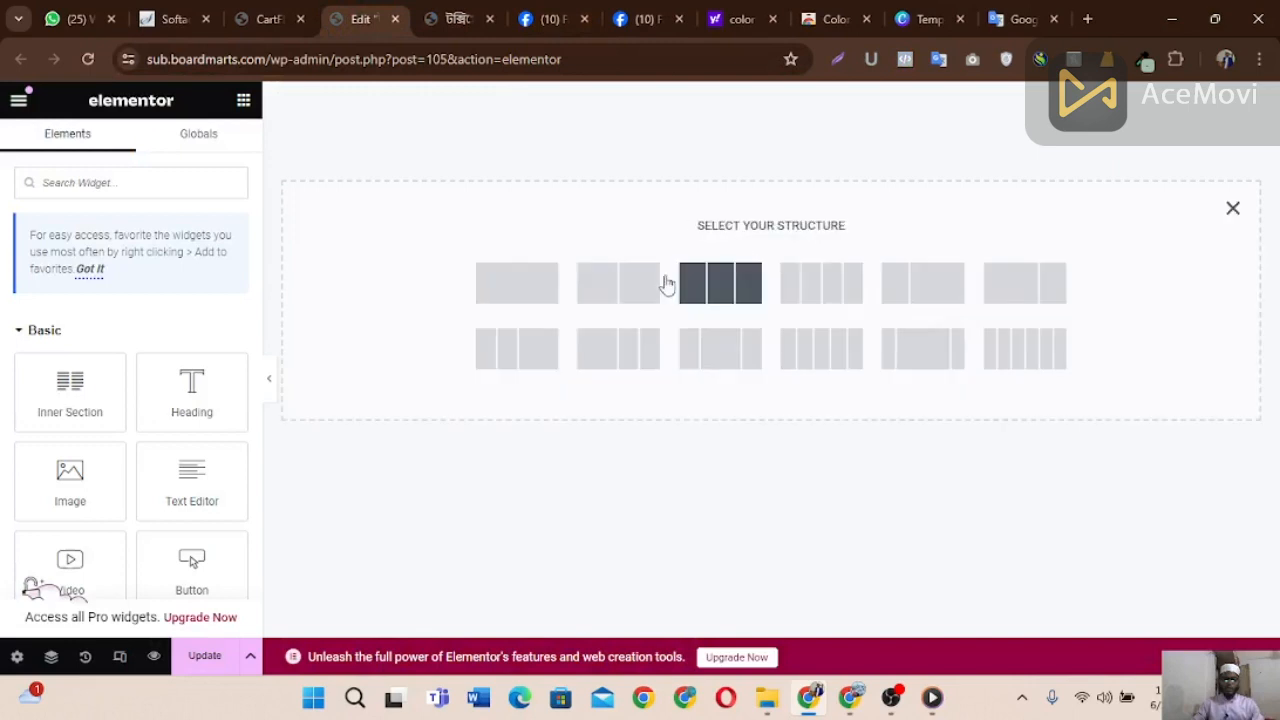
{"action": "left_click", "coordinate": [532, 287]}
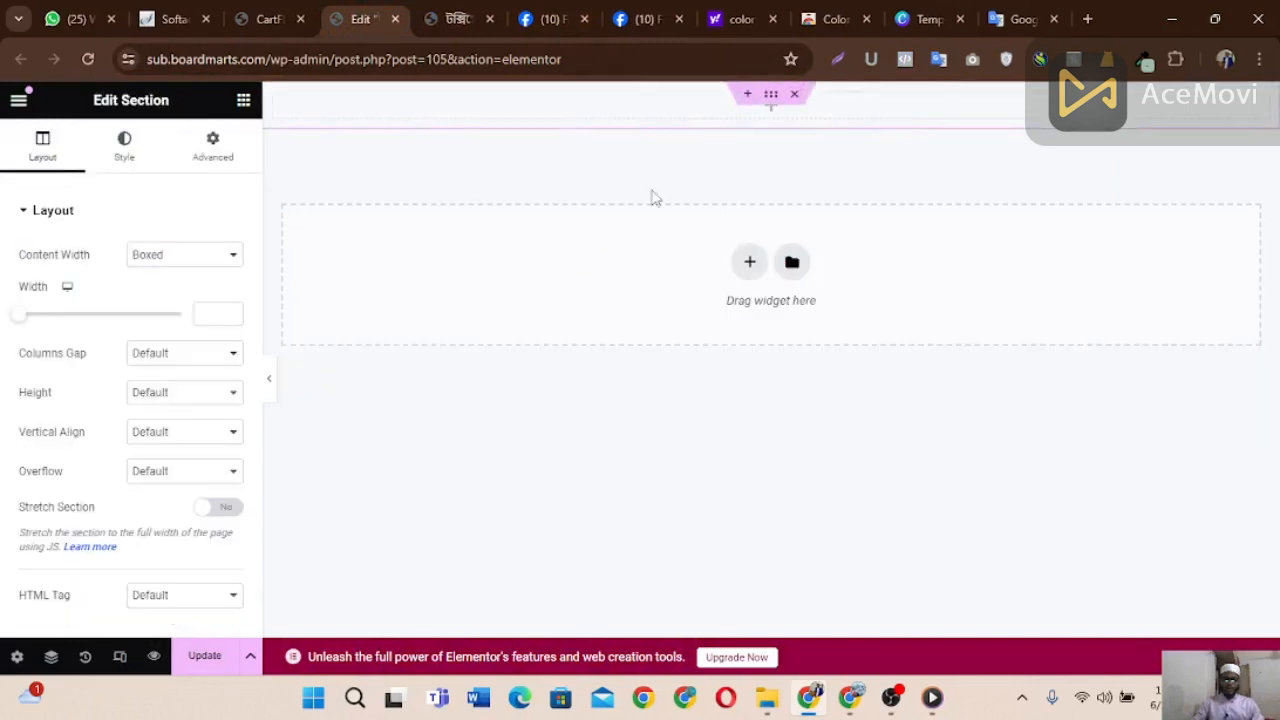
Step: Add an Image widget to the new section and fill it with Green-Nature-Logo-2-1-150x150-1.png from the media library
{"action": "left_click", "coordinate": [244, 103]}
{"action": "left_click_drag", "start_coordinate": [75, 480], "coordinate": [720, 100]}
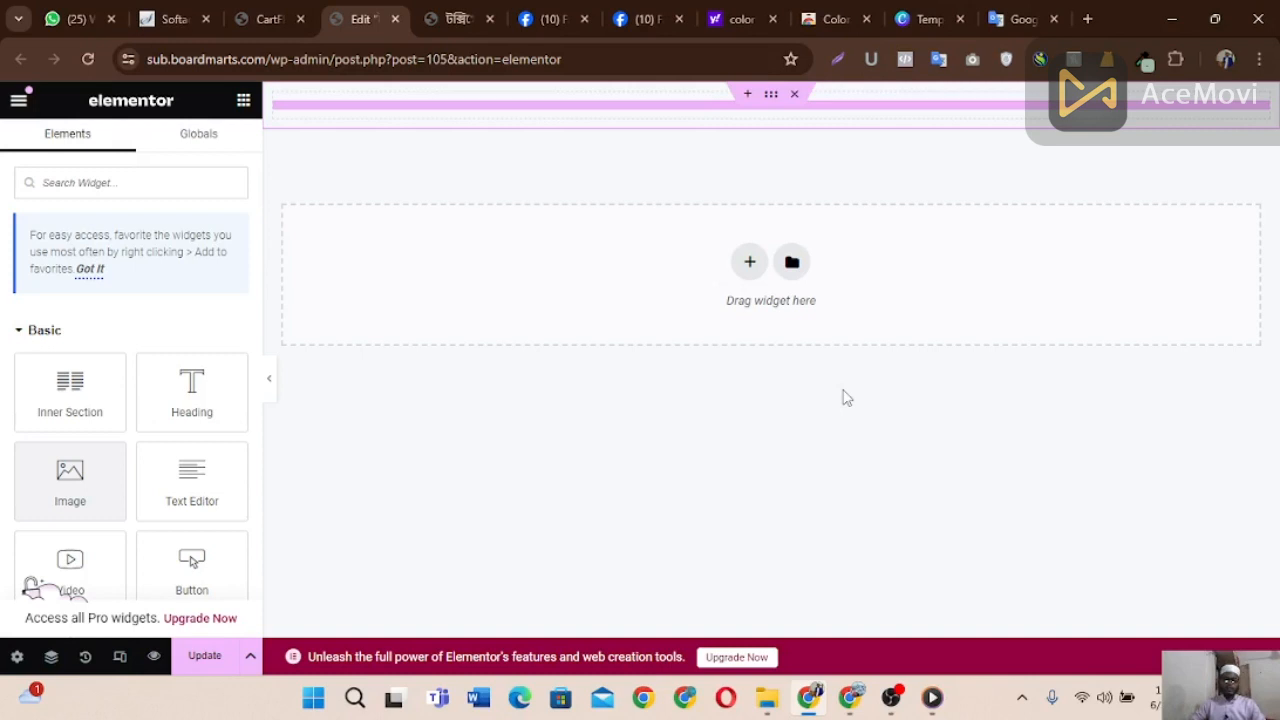
{"action": "left_click_drag", "start_coordinate": [843, 397], "coordinate": [537, 212]}
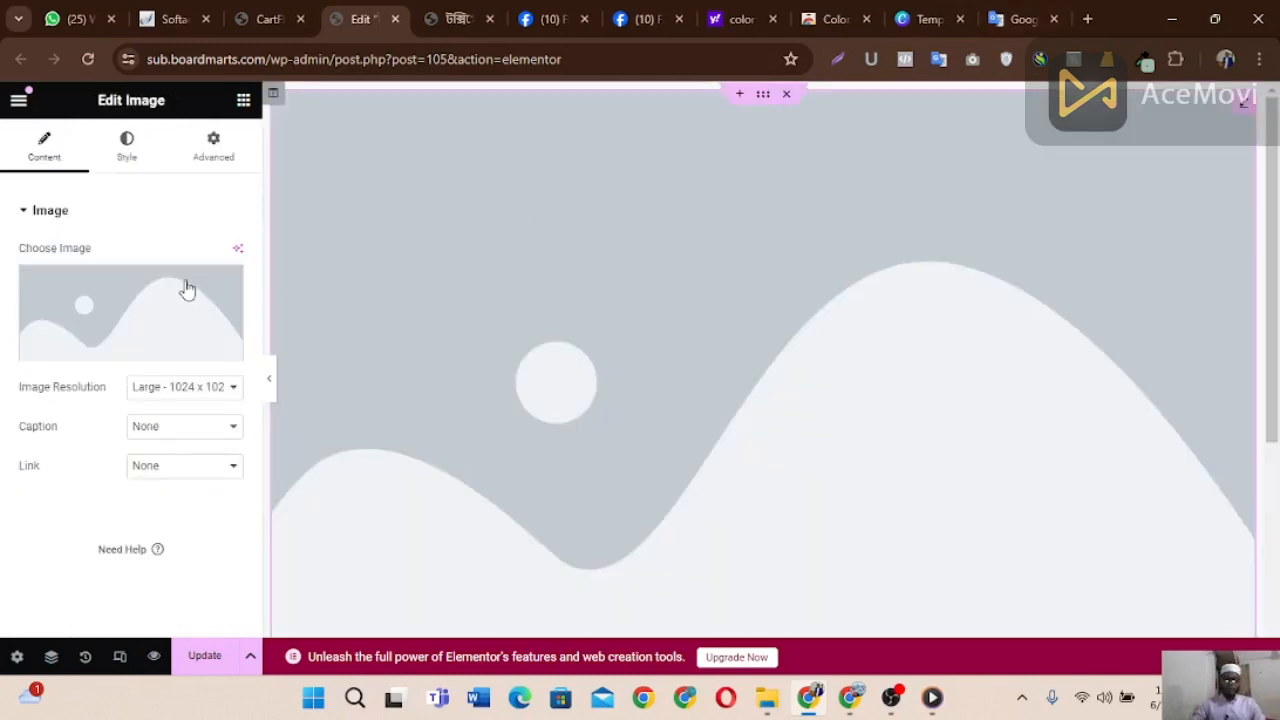
{"action": "left_click", "coordinate": [137, 303]}
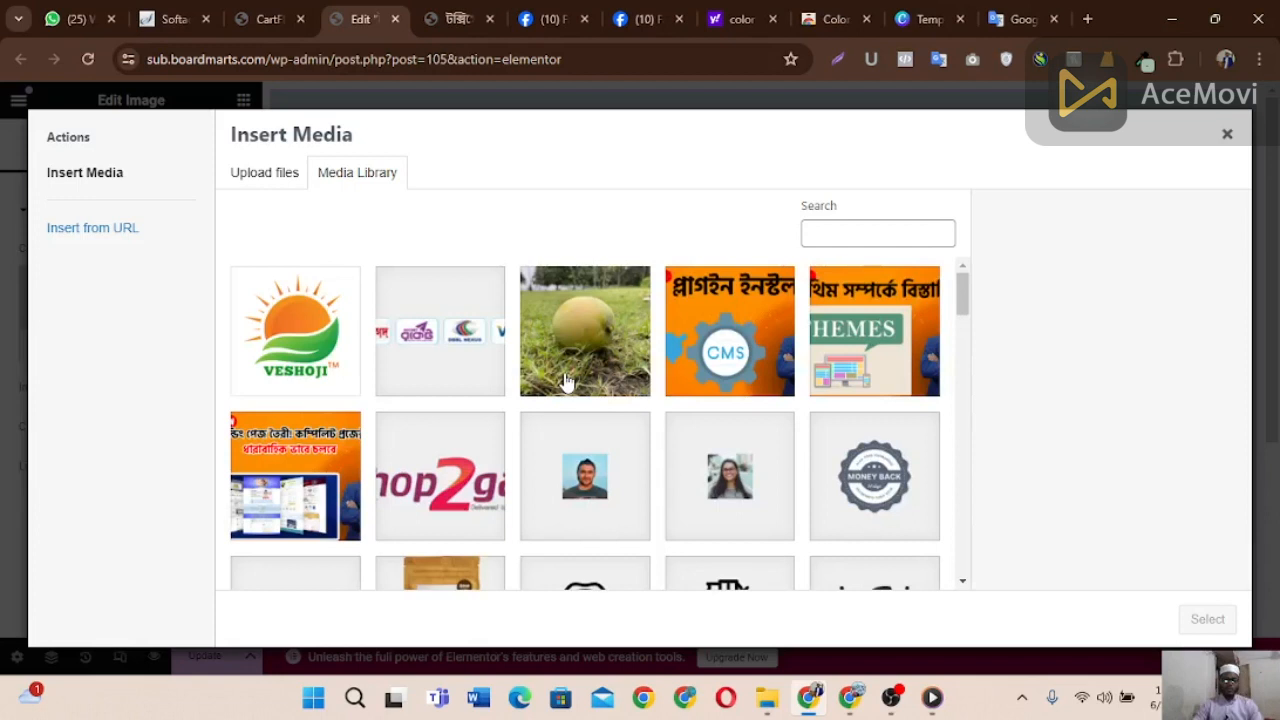
{"action": "left_click", "coordinate": [256, 338]}
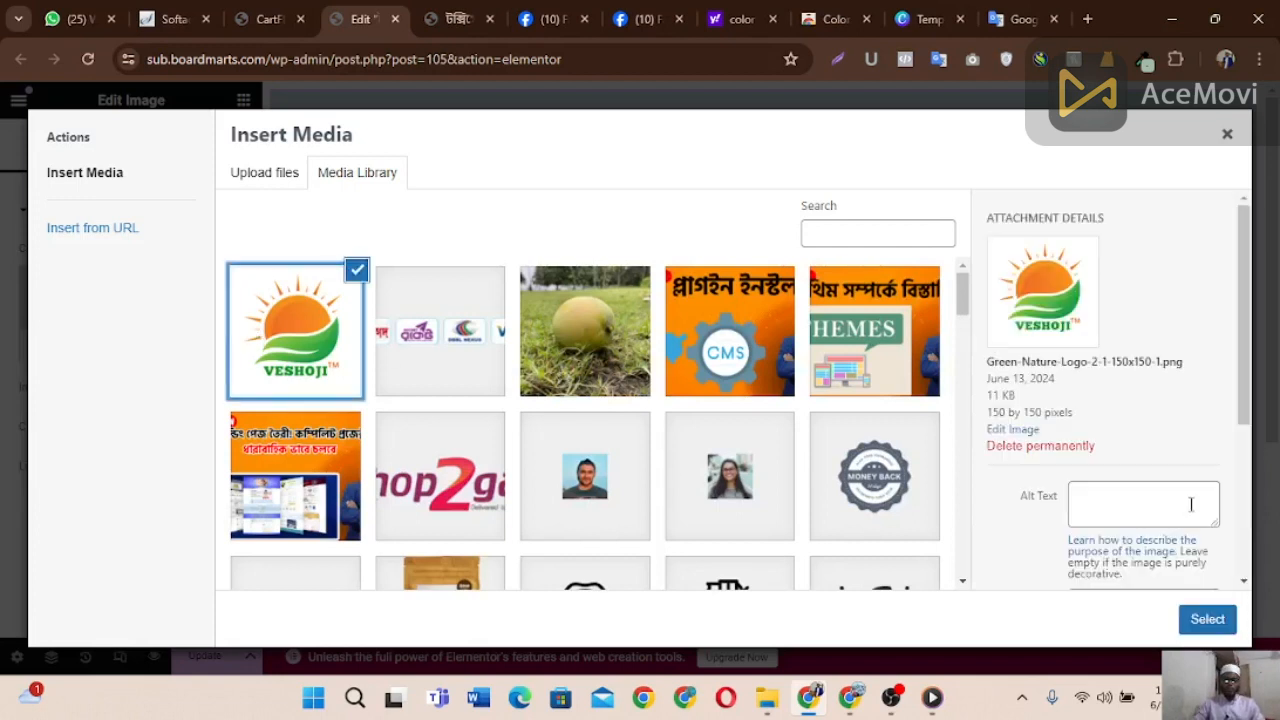
{"action": "left_click", "coordinate": [1208, 619]}
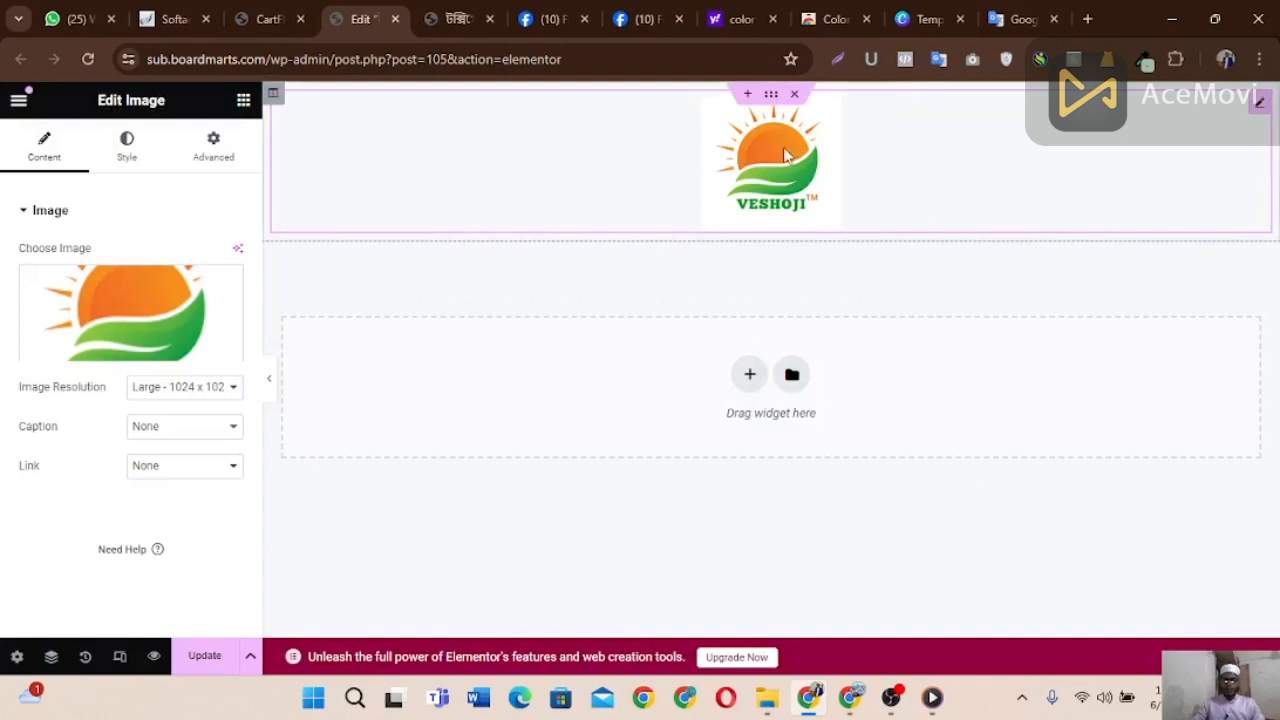
Step: Round the logo image with a linked border radius of 80 px on all corners
{"action": "left_click", "coordinate": [127, 160]}
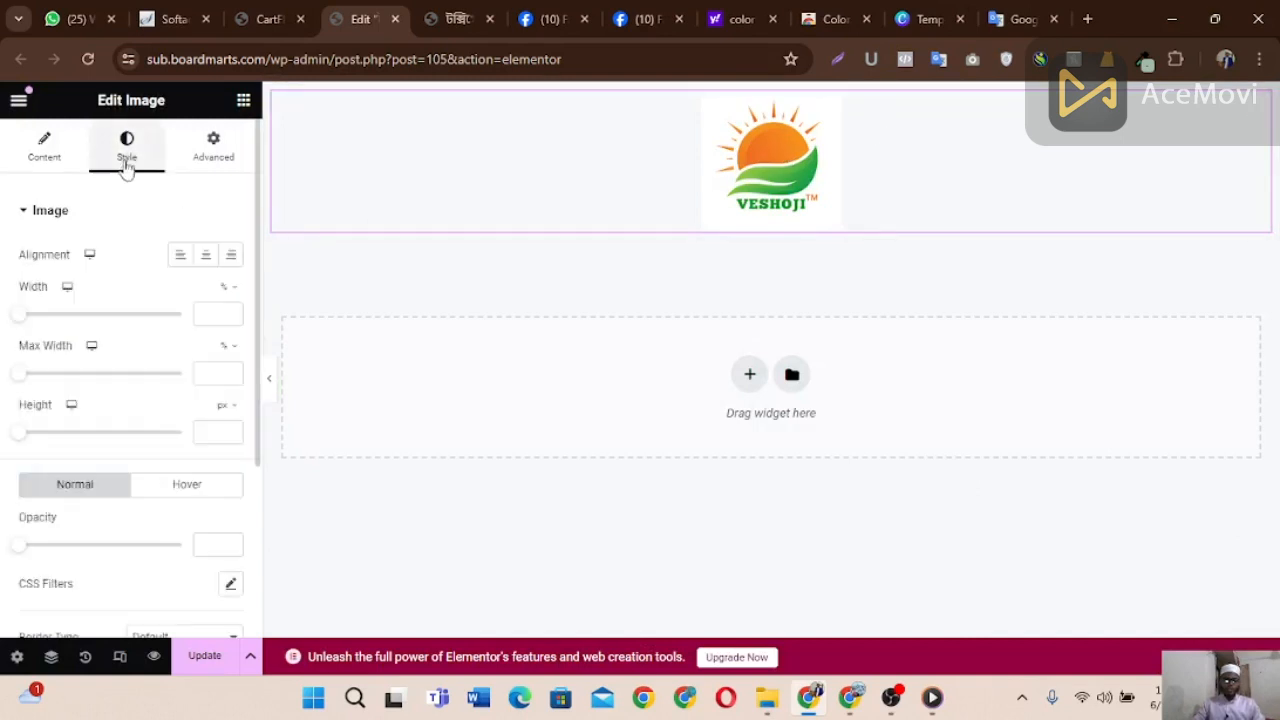
{"action": "scroll", "coordinate": [145, 420], "scroll_direction": "down", "scroll_amount": 5}
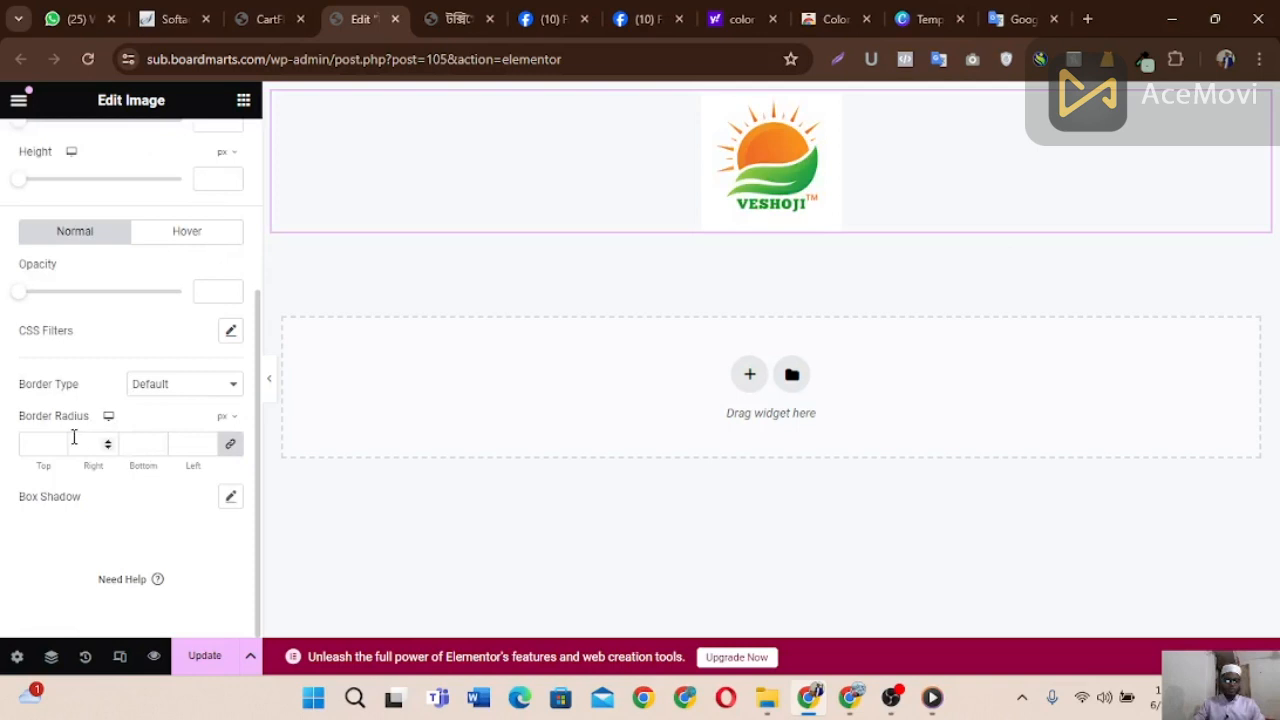
{"action": "left_click", "coordinate": [58, 440]}
{"action": "left_click", "coordinate": [58, 440]}
{"action": "left_click", "coordinate": [58, 440]}
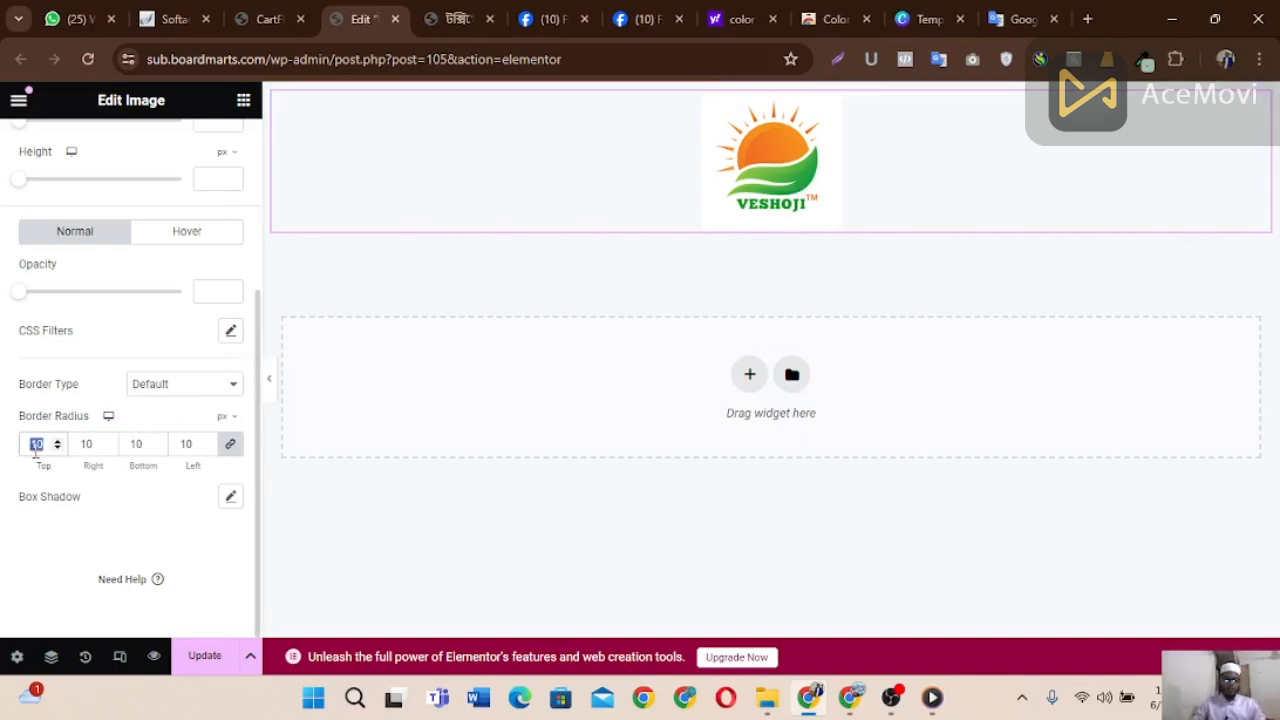
{"action": "type", "text": "80"}
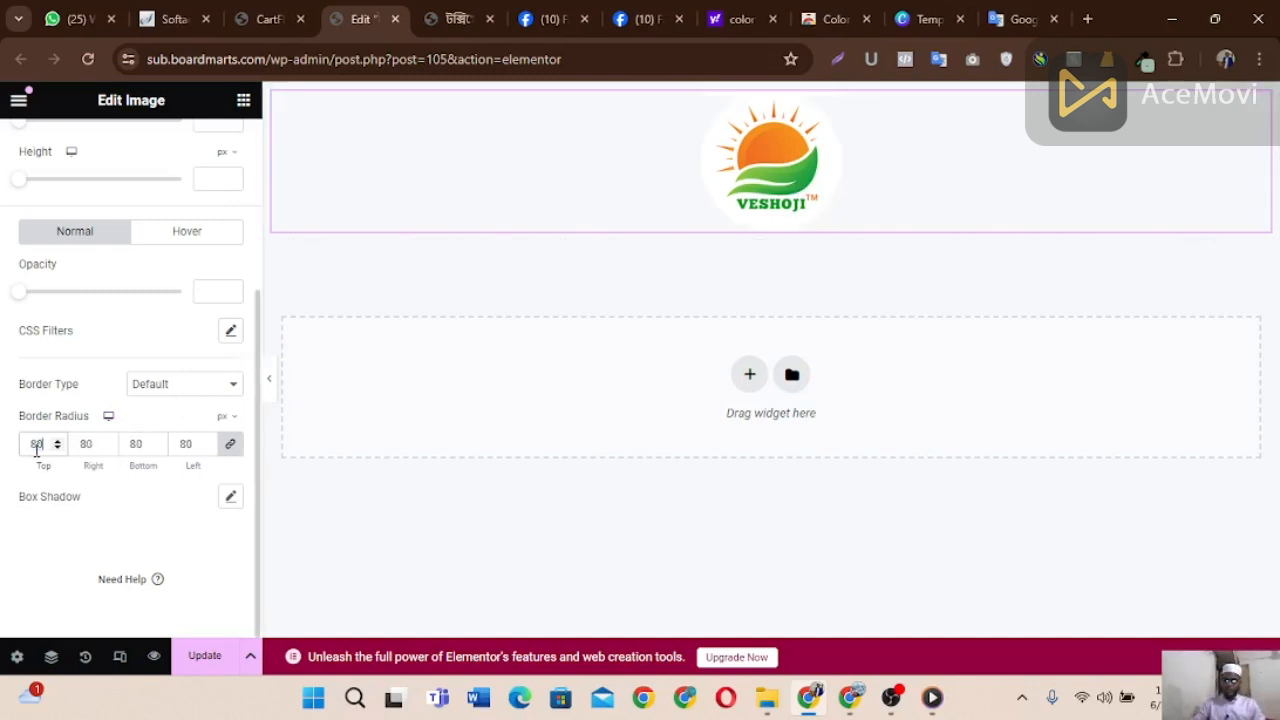
Step: Give the logo image a box shadow with a spread of 5
{"action": "left_click", "coordinate": [231, 500]}
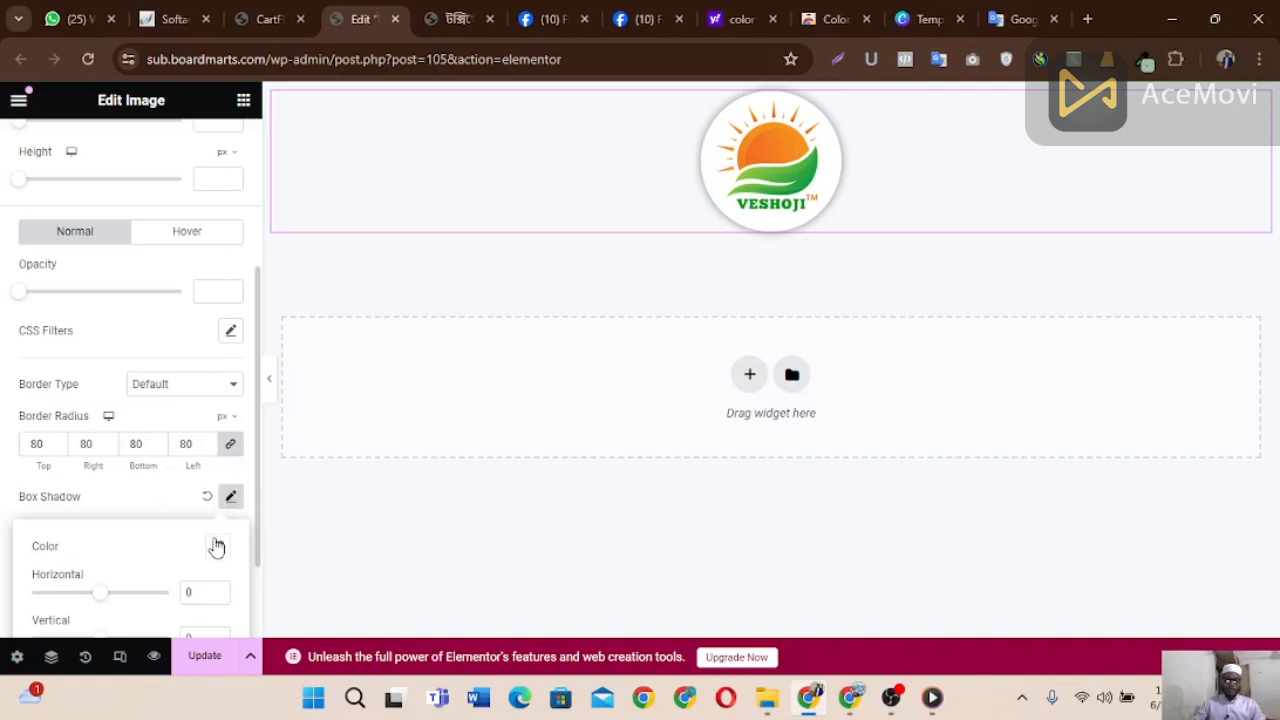
{"action": "scroll", "coordinate": [216, 545], "scroll_direction": "down", "scroll_amount": 1}
{"action": "left_click", "coordinate": [218, 608]}
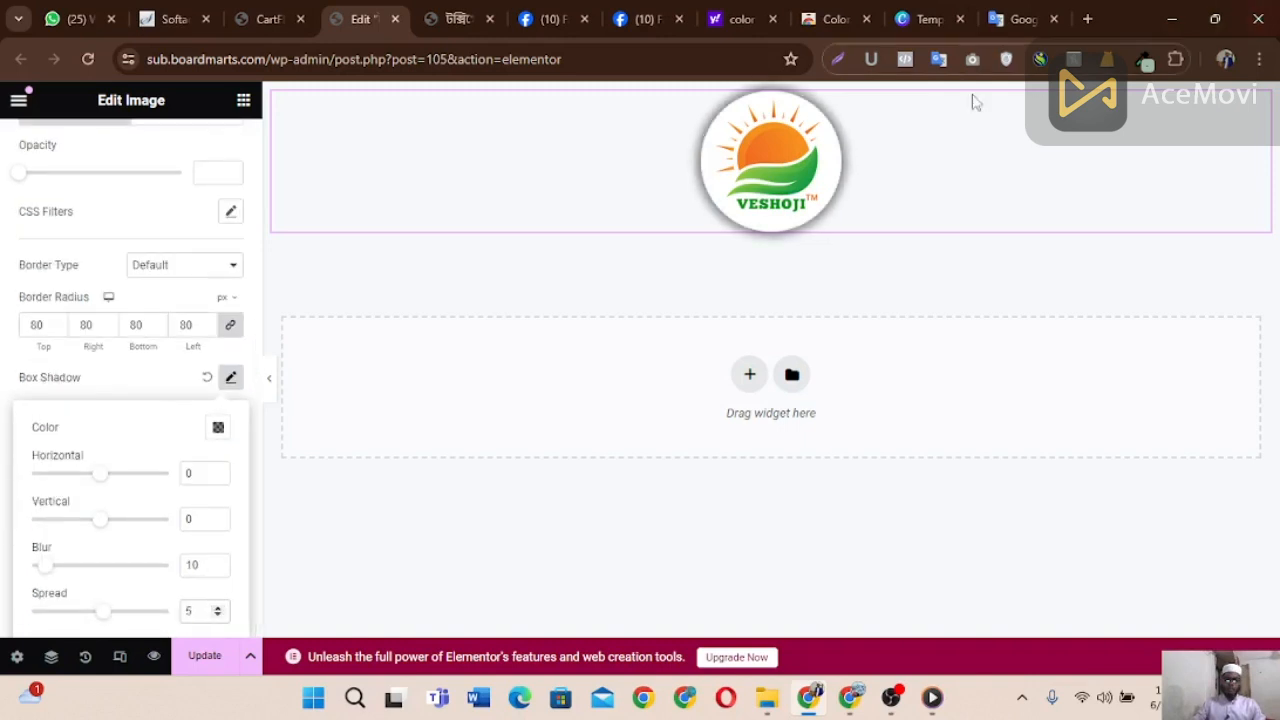
{"action": "left_click", "coordinate": [597, 300]}
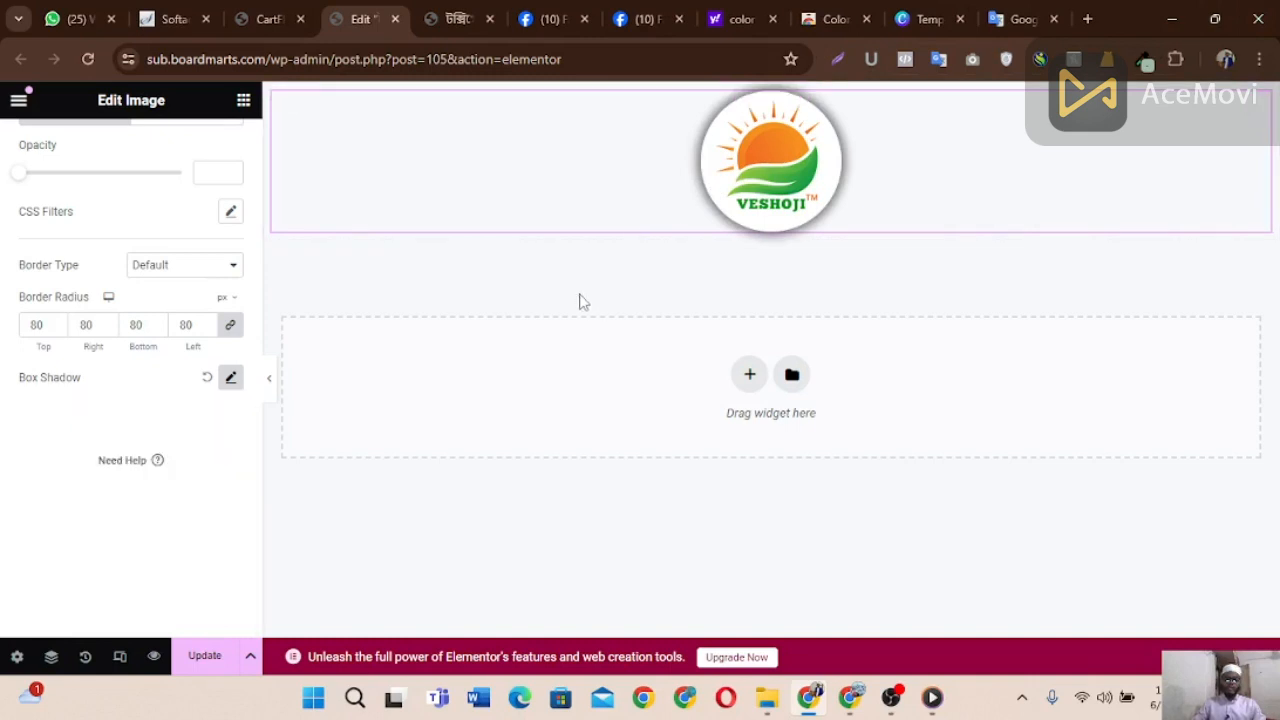
Step: On the veshoji.com reference page, sample the green page background with the colour picker extension and copy its hex code
{"action": "left_click", "coordinate": [457, 18]}
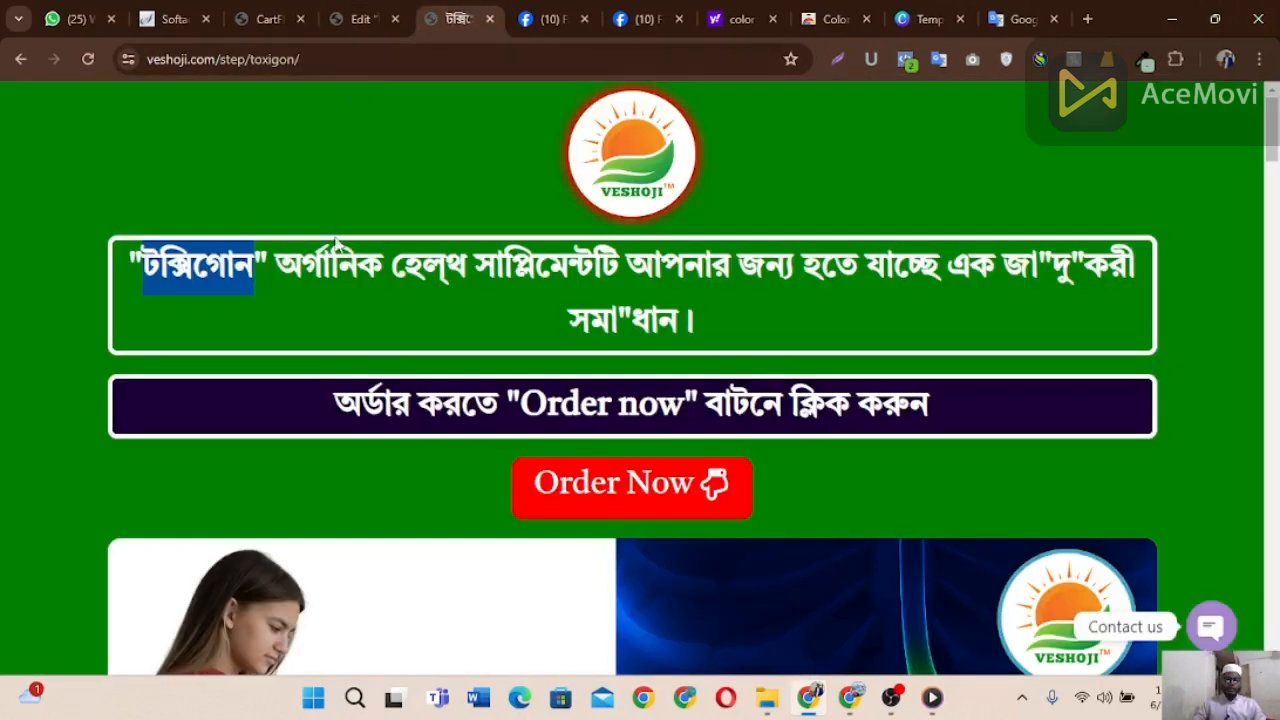
{"action": "left_click", "coordinate": [1128, 165]}
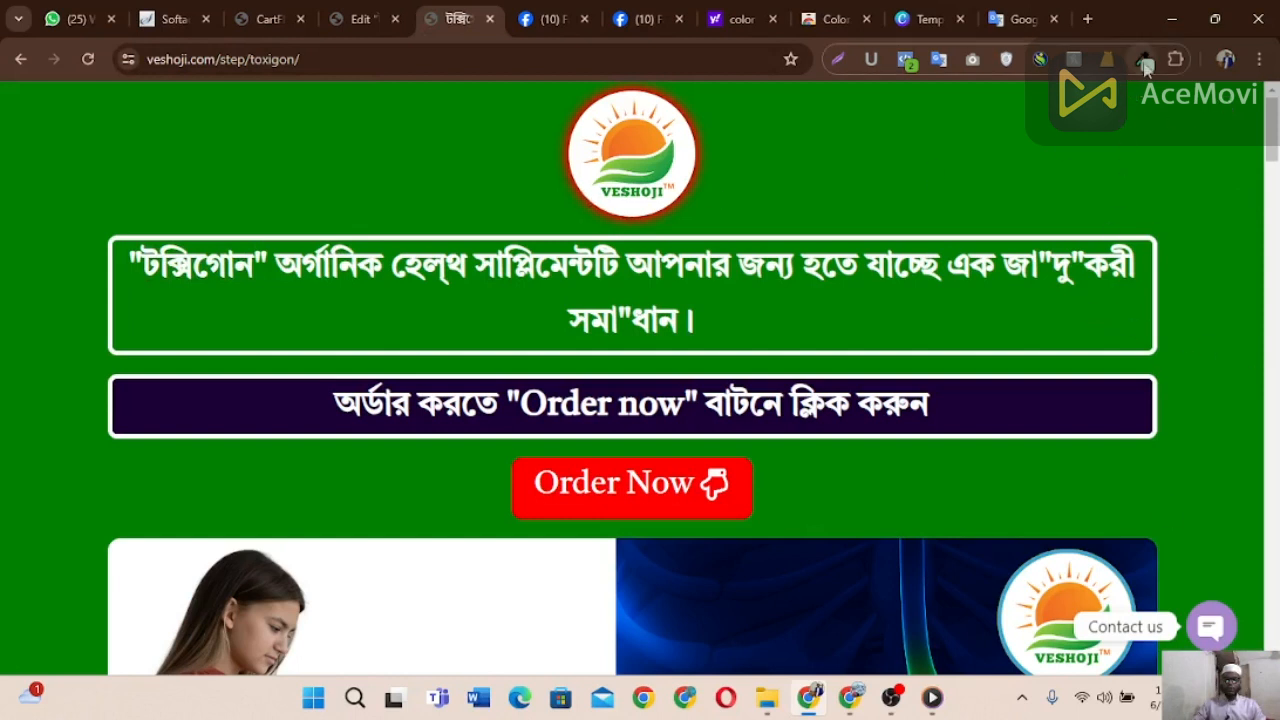
{"action": "left_click", "coordinate": [1143, 59]}
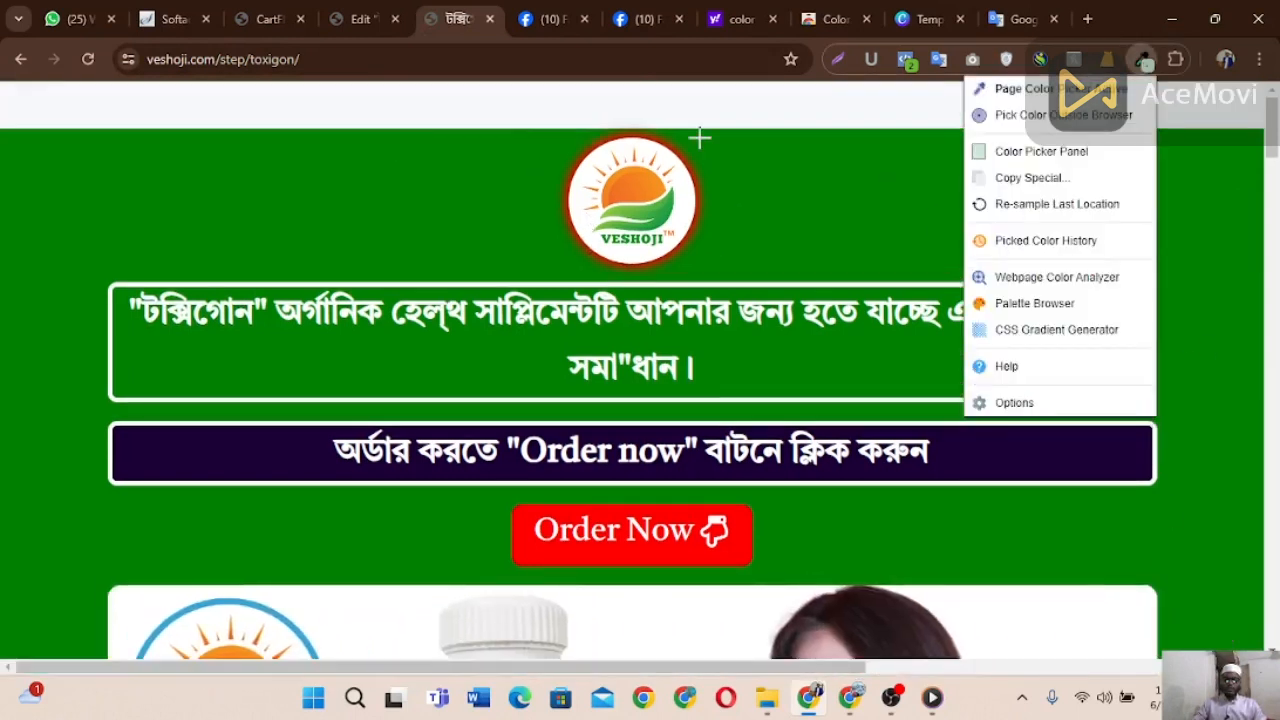
{"action": "left_click", "coordinate": [417, 190]}
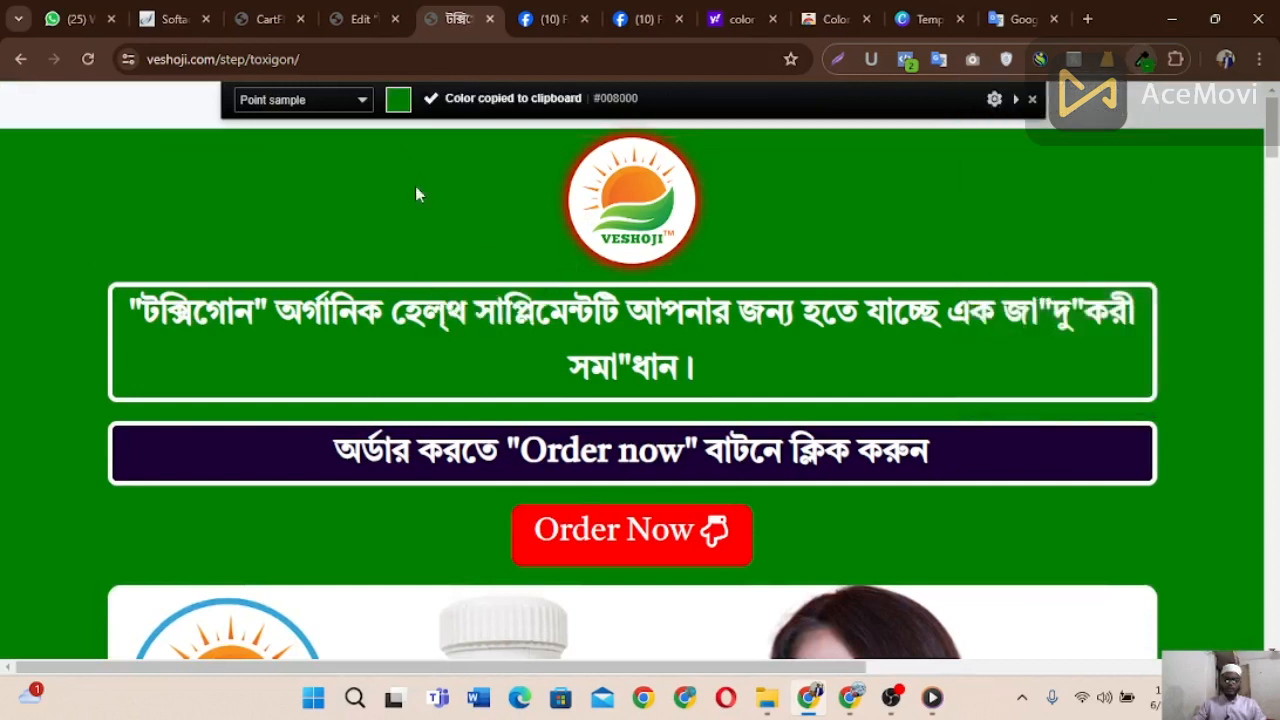
{"action": "left_click", "coordinate": [1143, 59]}
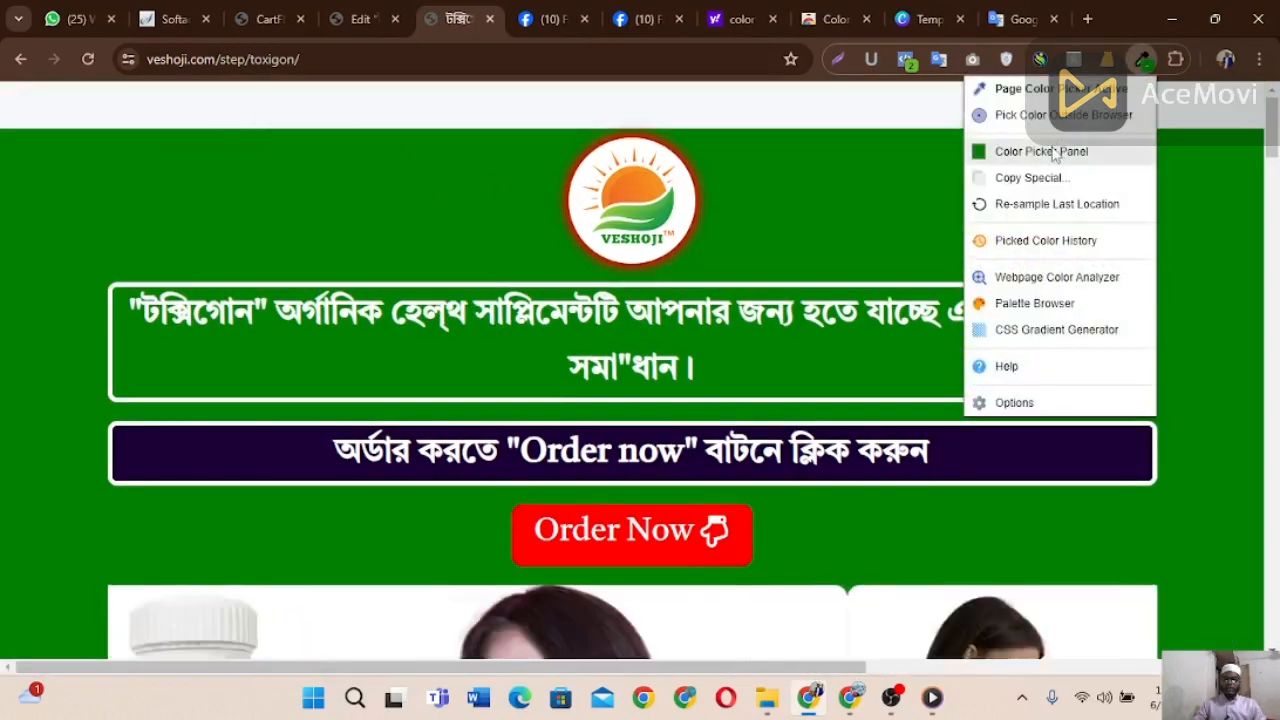
{"action": "left_click", "coordinate": [1040, 151]}
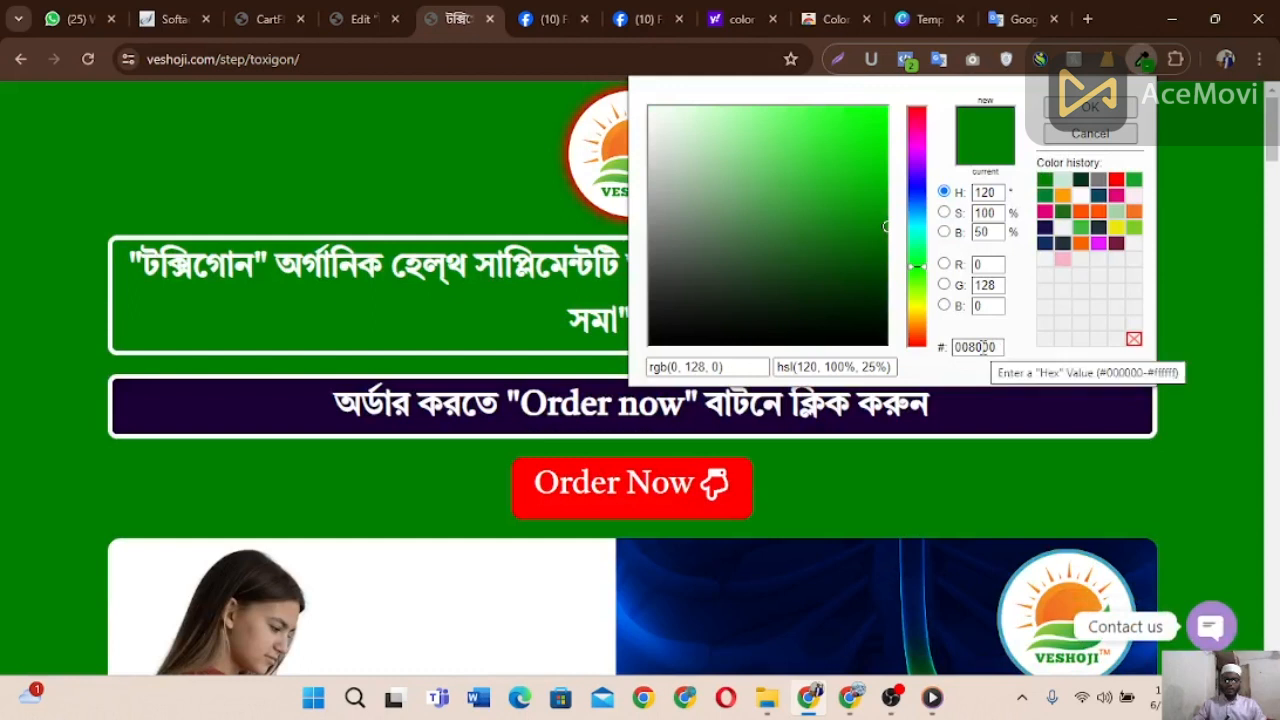
{"action": "double_click", "coordinate": [986, 347]}
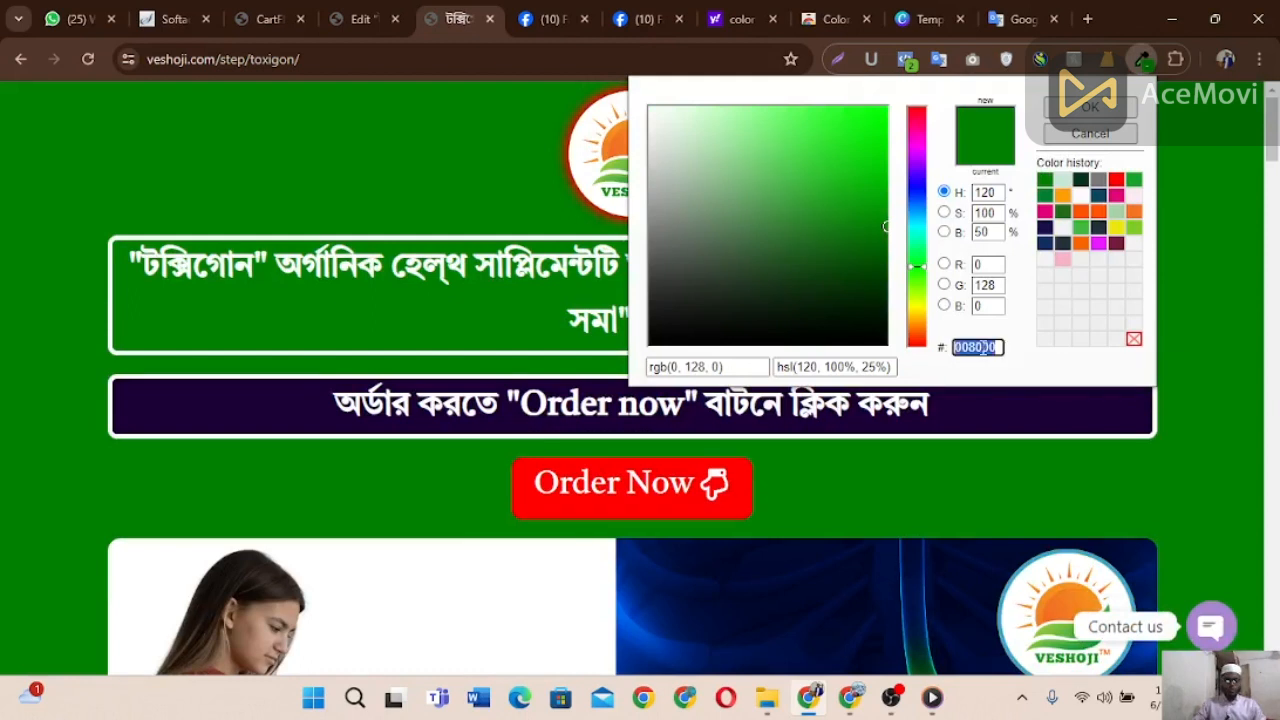
Step: Back in the Elementor editor, set the logo section's classic background to the copied colour 008000
{"action": "left_click", "coordinate": [360, 19]}
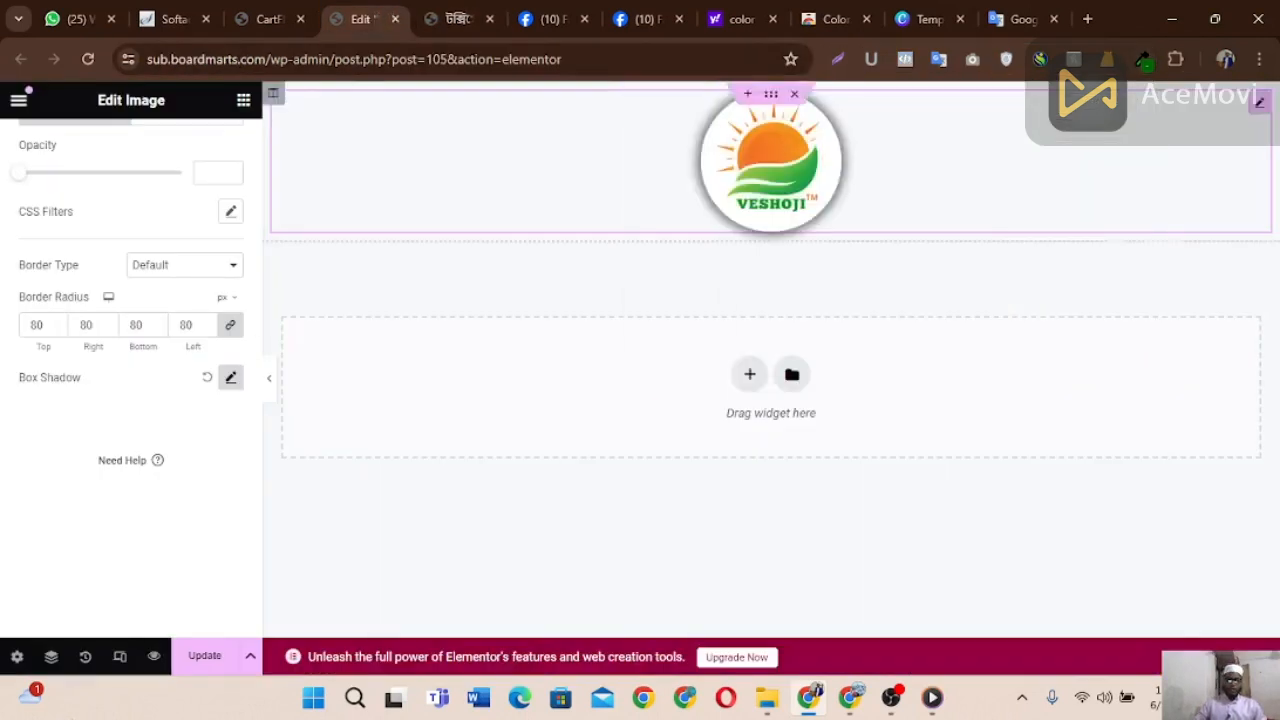
{"action": "left_click", "coordinate": [771, 97]}
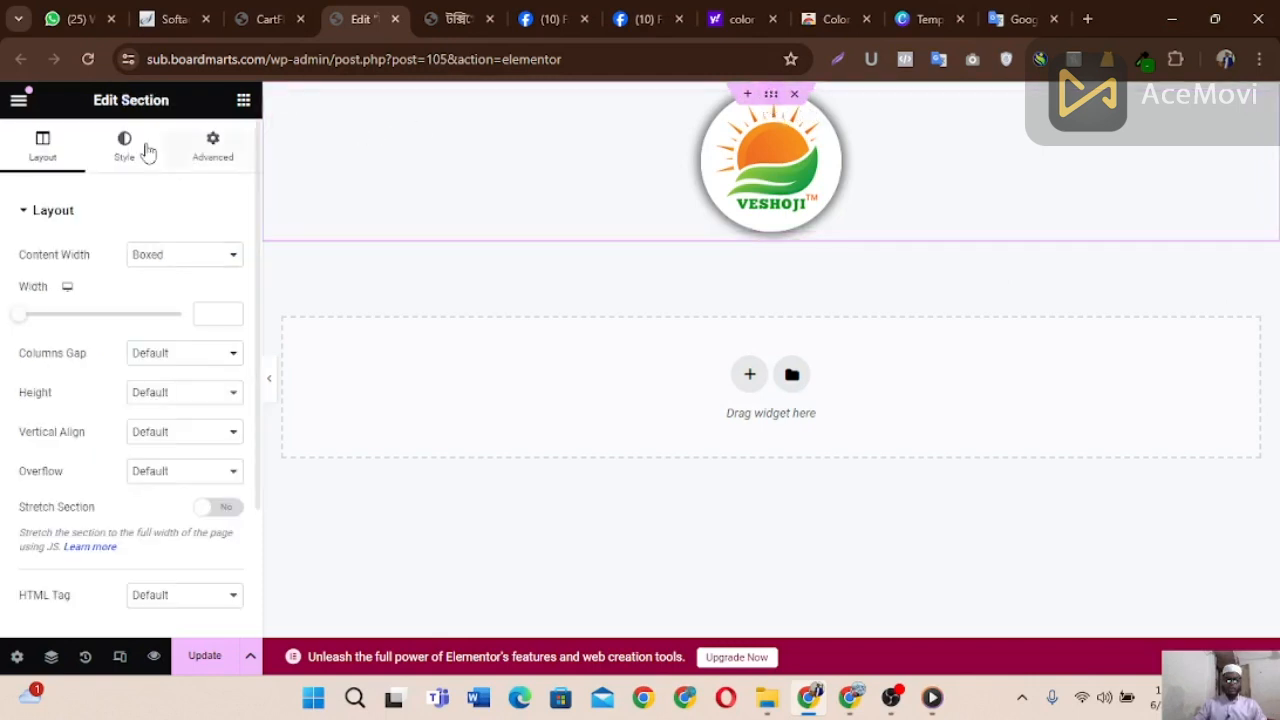
{"action": "left_click", "coordinate": [138, 176]}
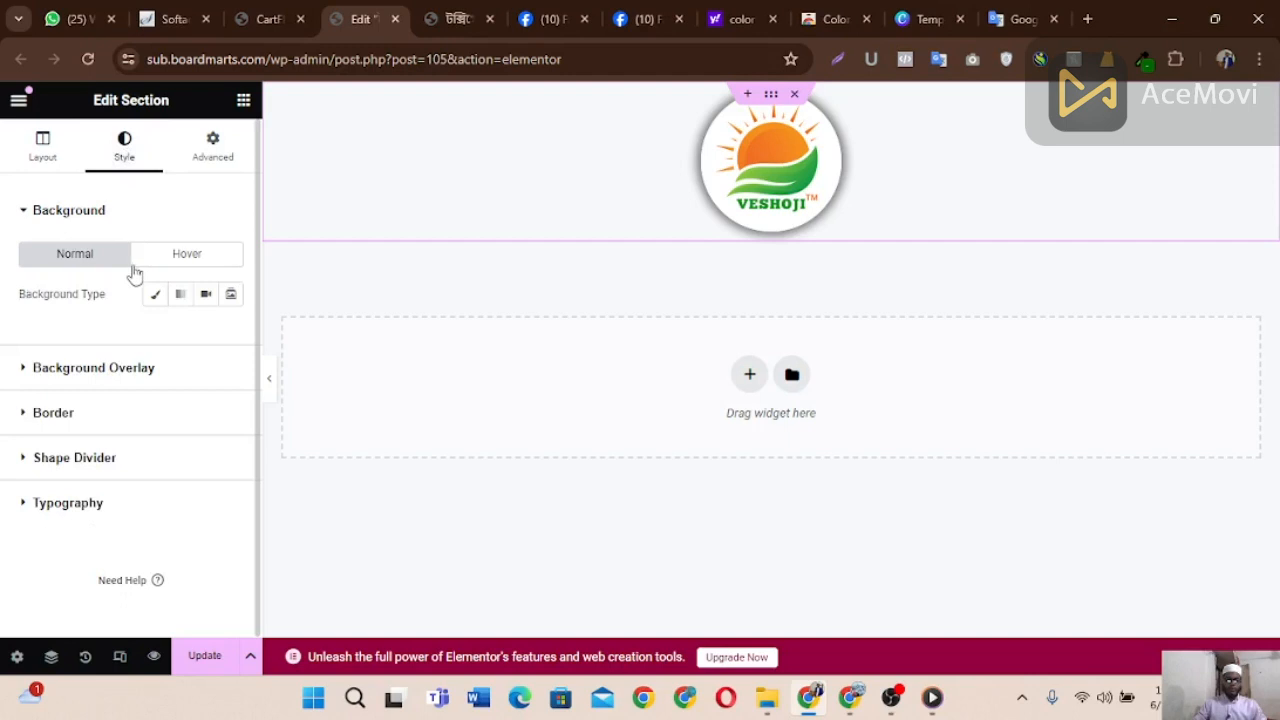
{"action": "left_click", "coordinate": [154, 295]}
{"action": "left_click", "coordinate": [231, 333]}
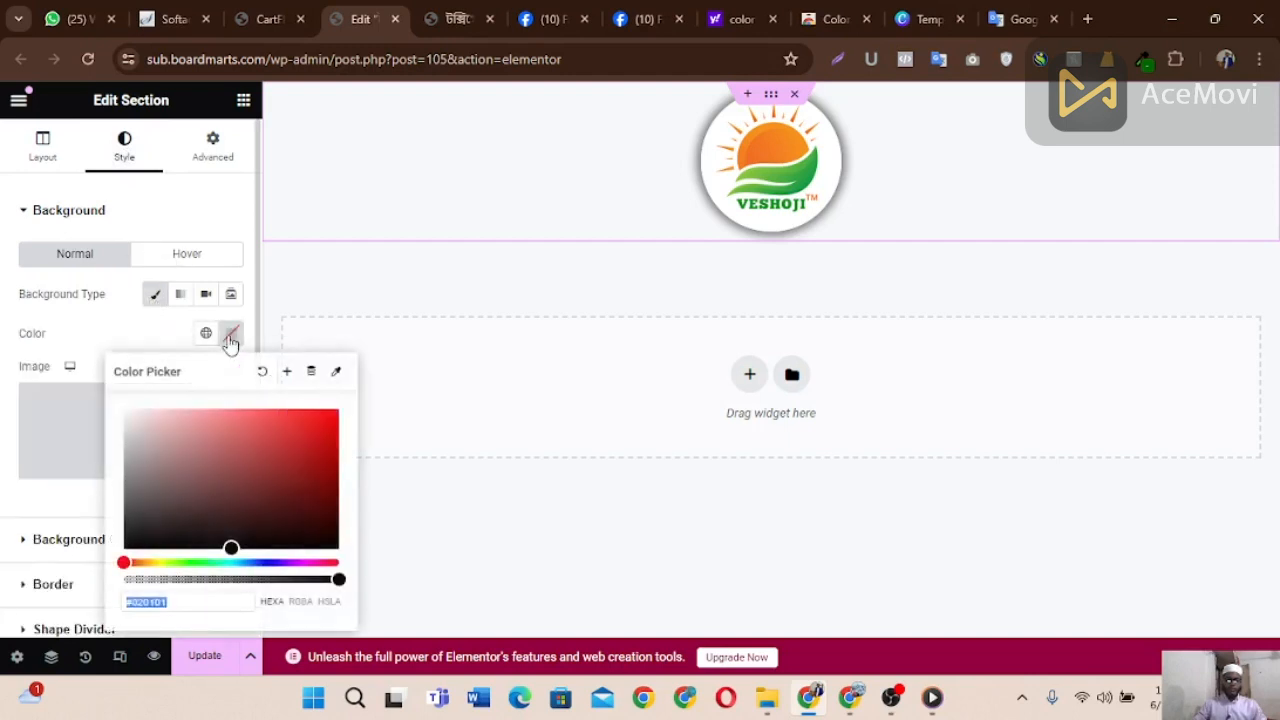
{"action": "key", "text": "ctrl+v"}
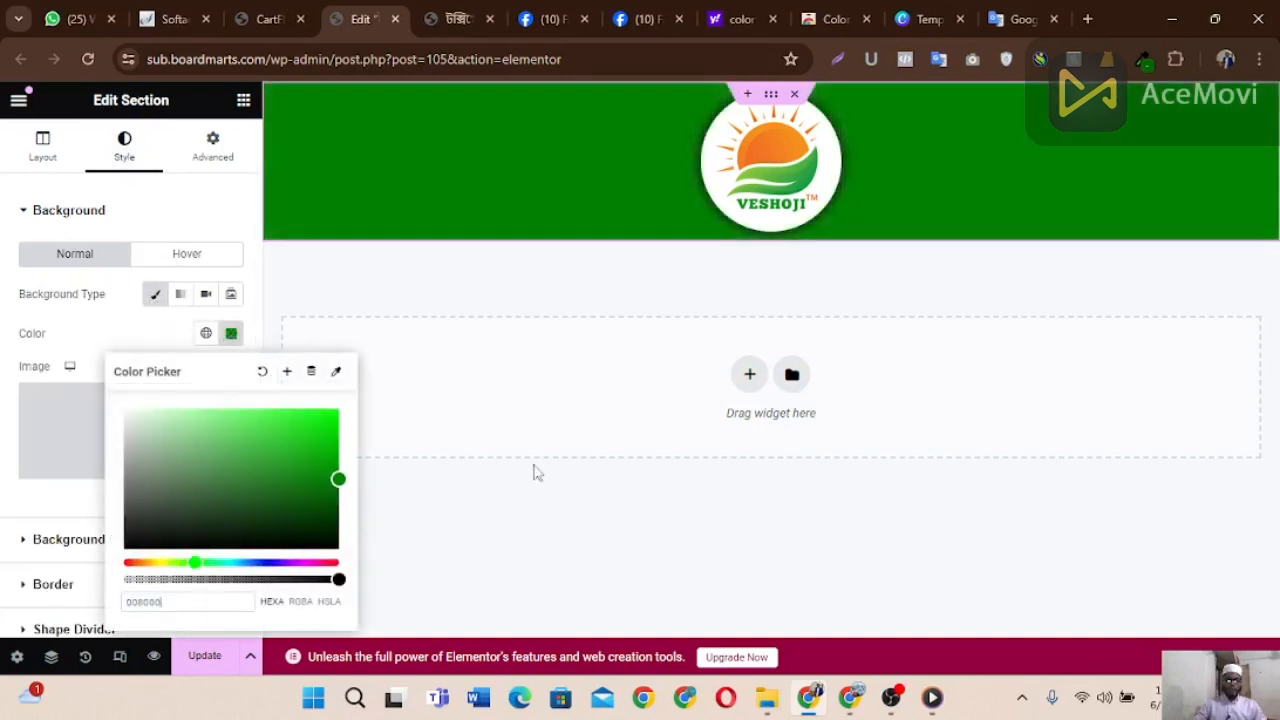
{"action": "left_click", "coordinate": [622, 327]}
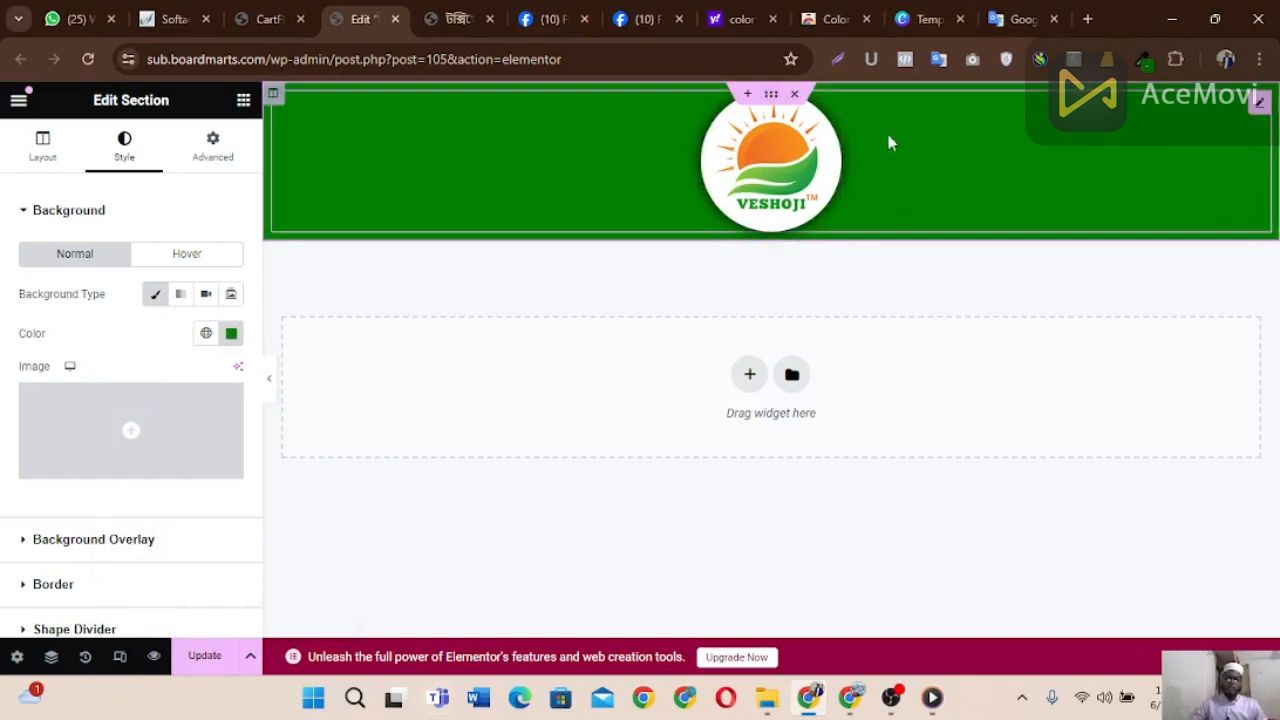
Step: Duplicate the green logo section and delete the logo image from the copy
{"action": "right_click", "coordinate": [770, 95]}
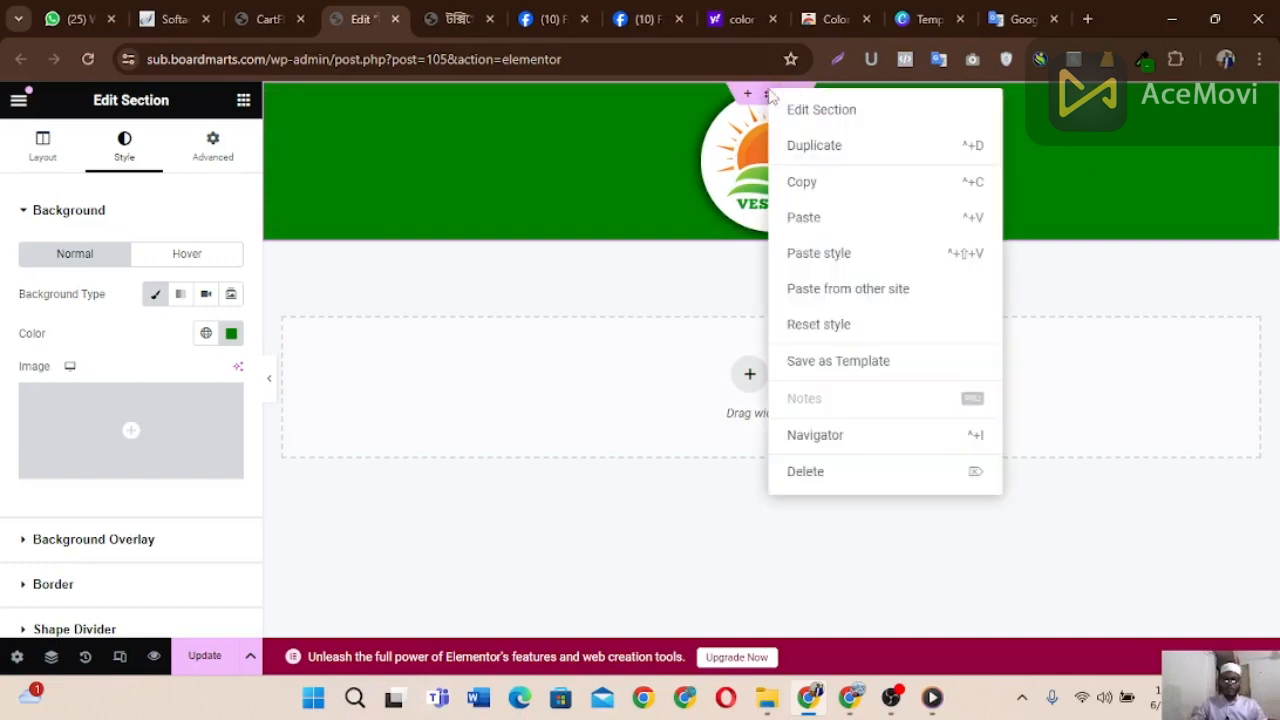
{"action": "left_click", "coordinate": [803, 148]}
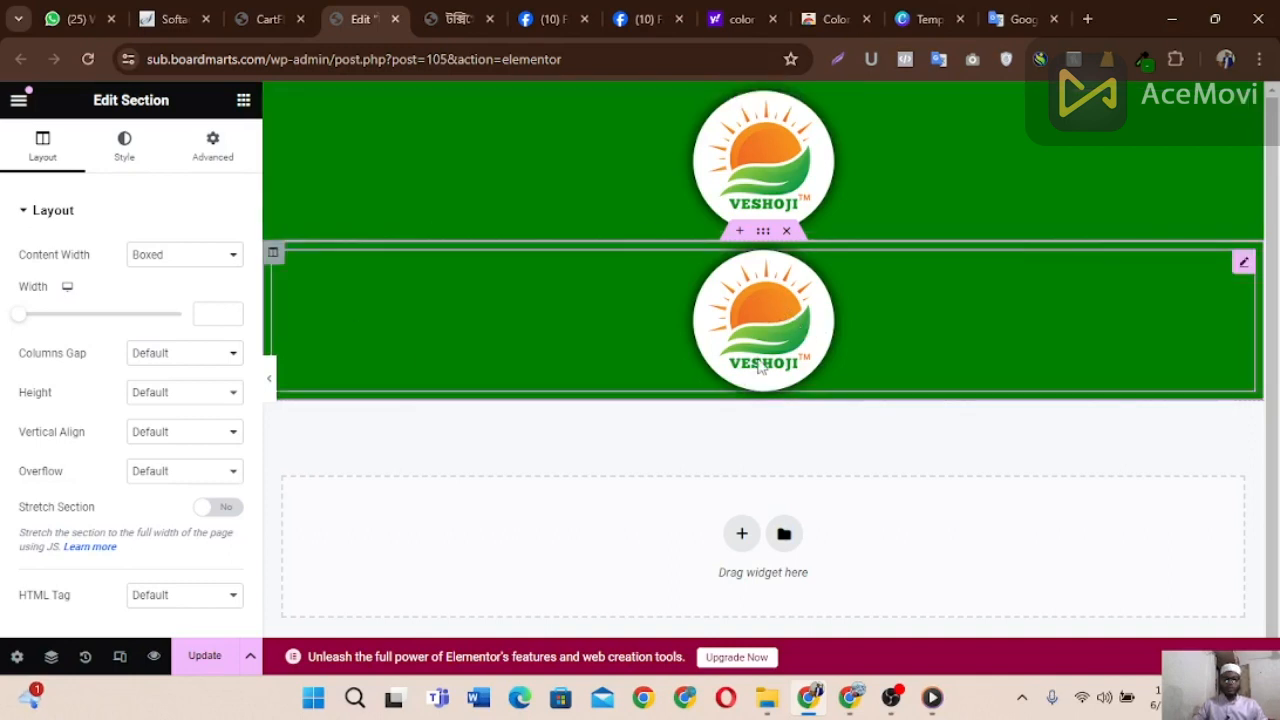
{"action": "right_click", "coordinate": [760, 362]}
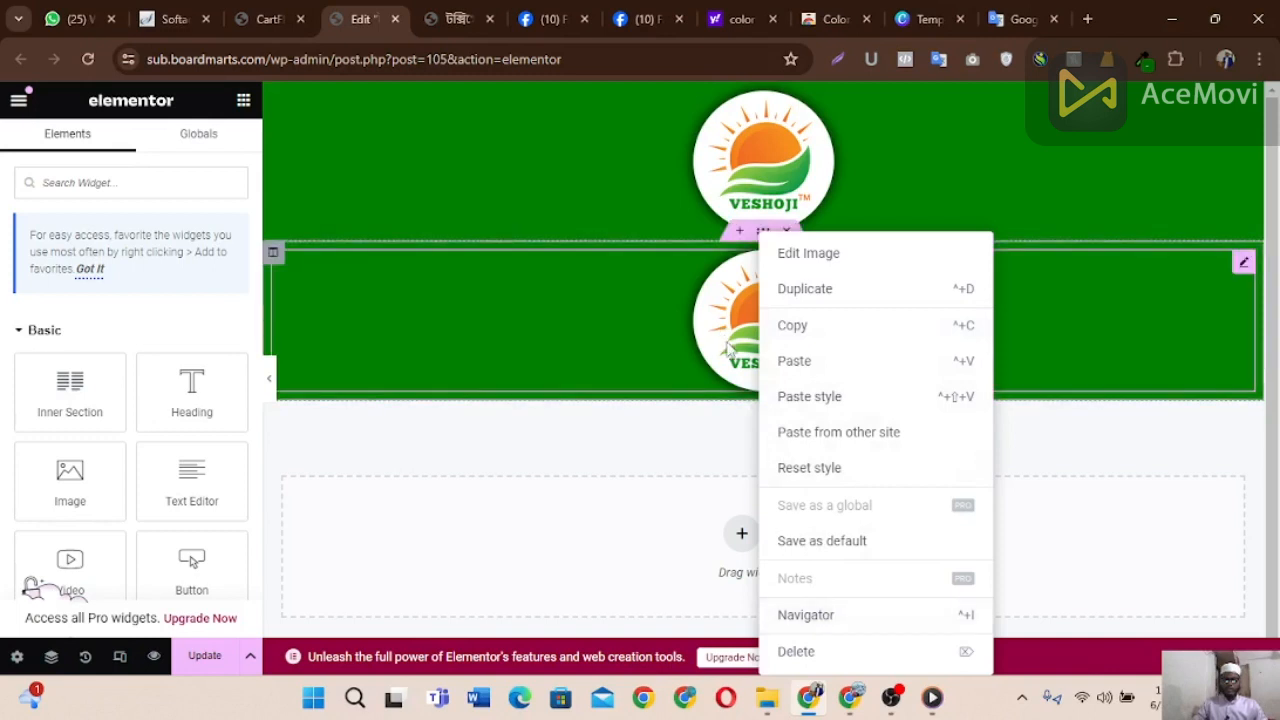
{"action": "left_click", "coordinate": [838, 651]}
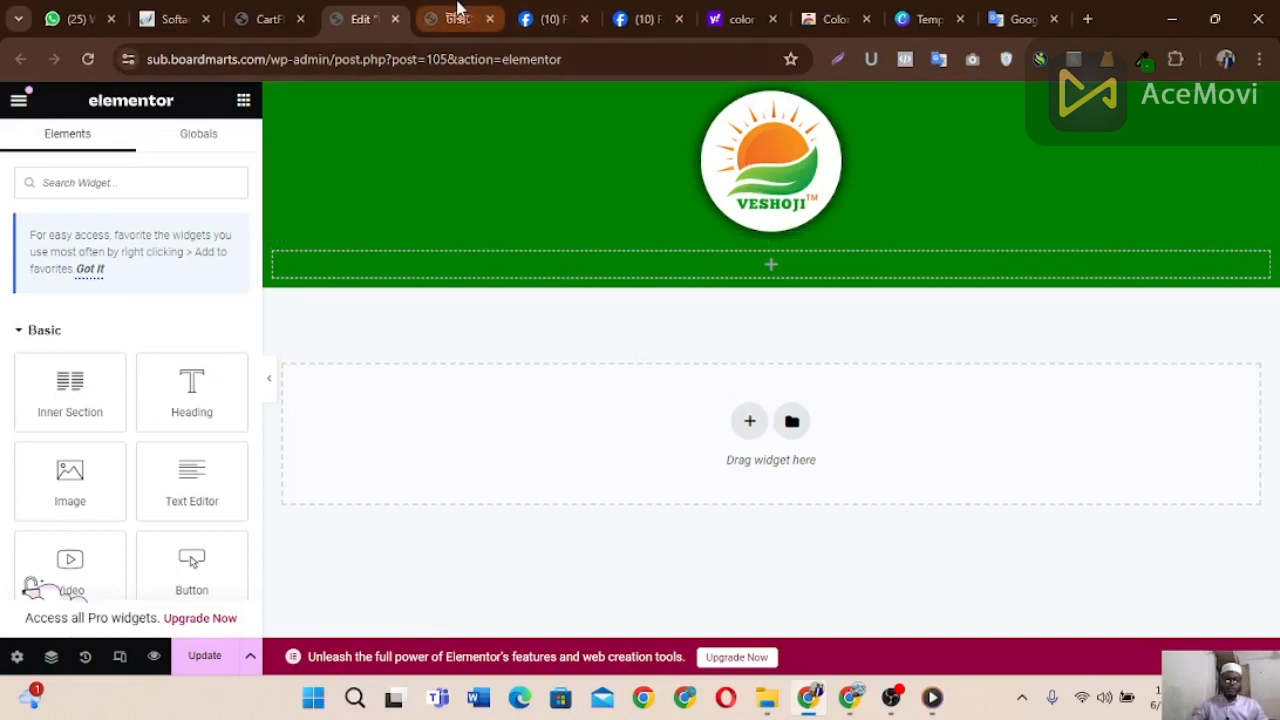
Step: Copy the headline from the veshoji.com reference page and use it as the title of a new Heading widget in the empty green section
{"action": "left_click", "coordinate": [457, 16]}
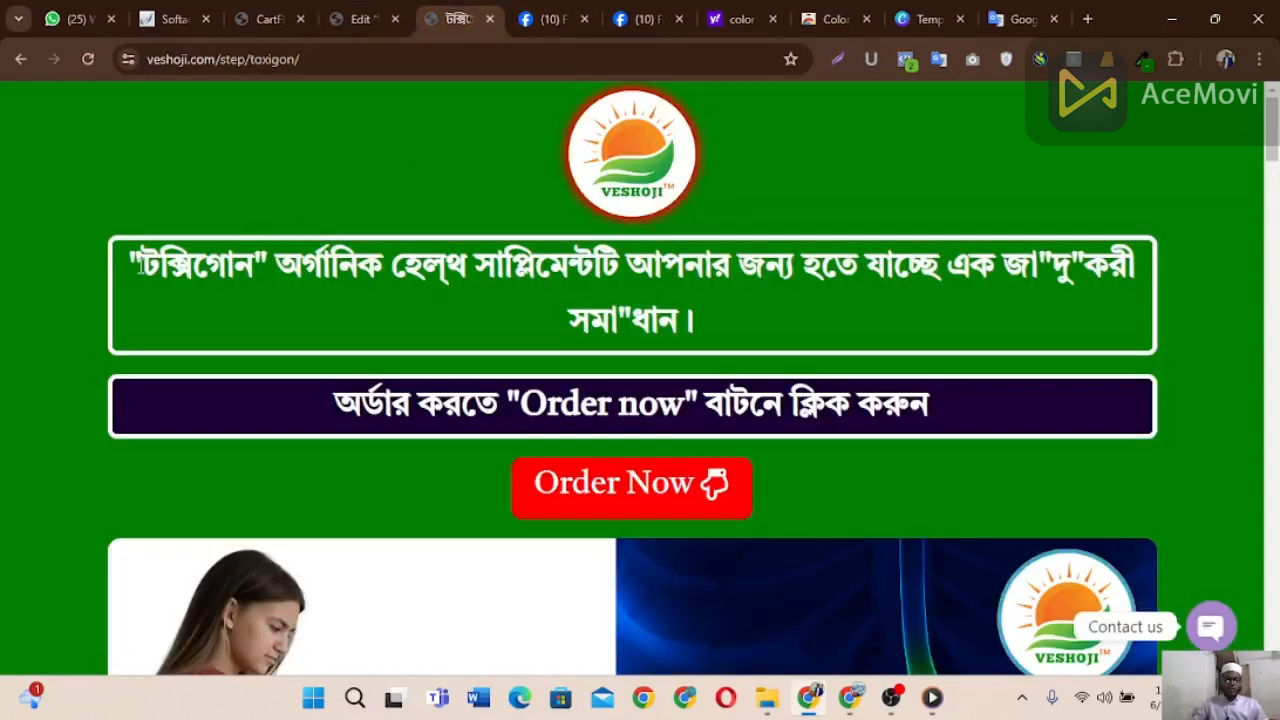
{"action": "left_click_drag", "start_coordinate": [137, 262], "coordinate": [716, 329]}
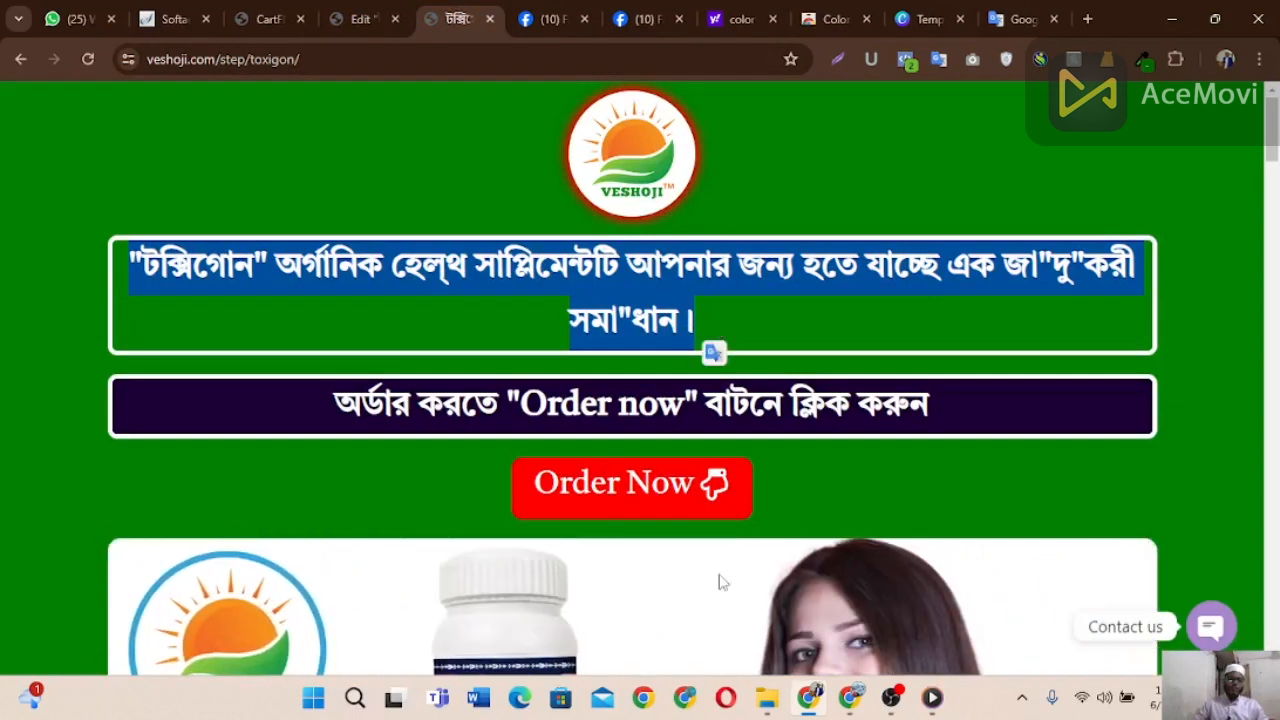
{"action": "left_click", "coordinate": [362, 19]}
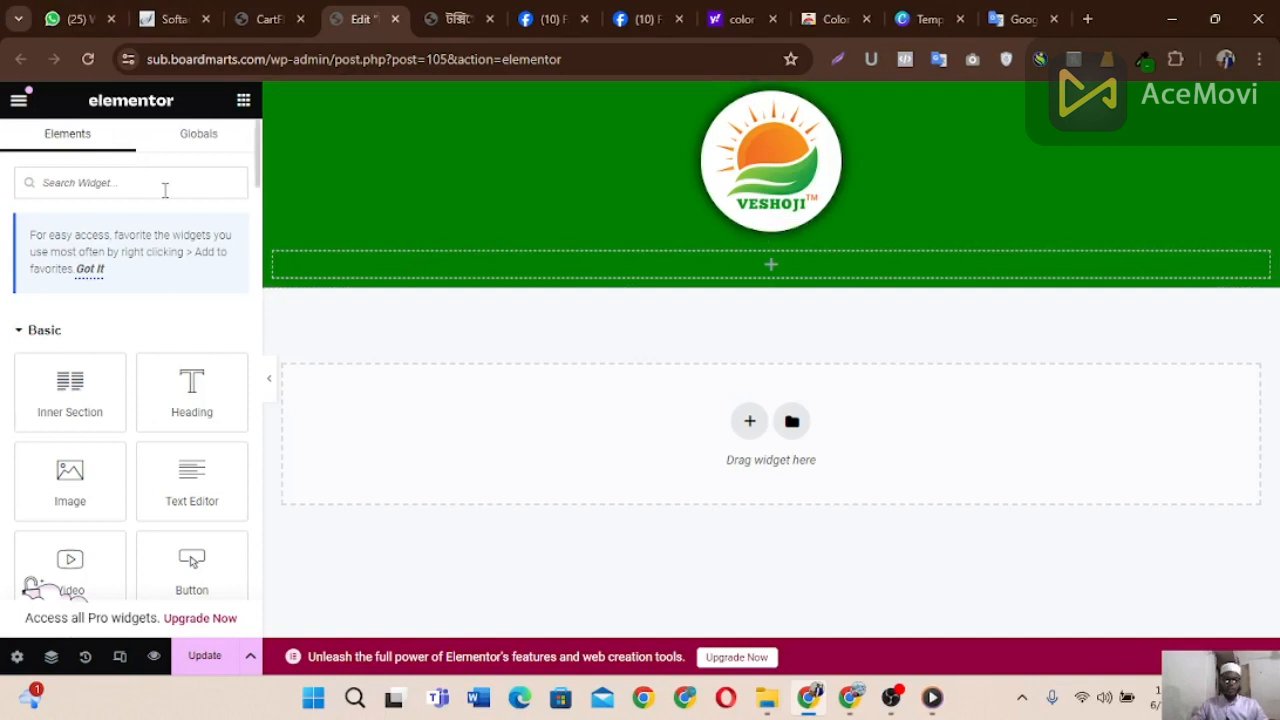
{"action": "left_click_drag", "start_coordinate": [189, 422], "coordinate": [726, 273]}
{"action": "triple_click", "coordinate": [130, 280]}
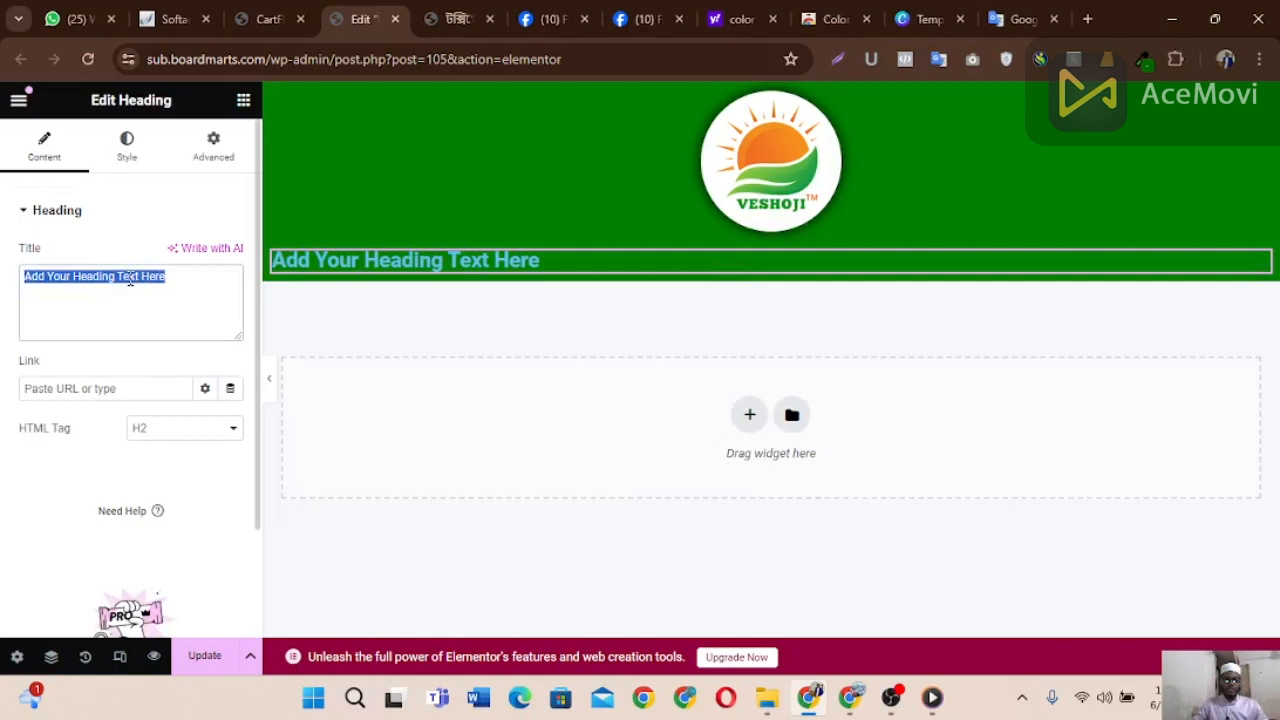
{"action": "type", "text": "\"টক্সিগোন\" অর্গানিক হেল্থ সাপ্লিমেন্টটি আপনার জন্য হতে যাচ্ছে এক জা'দু'করী সমা'ধান।"}
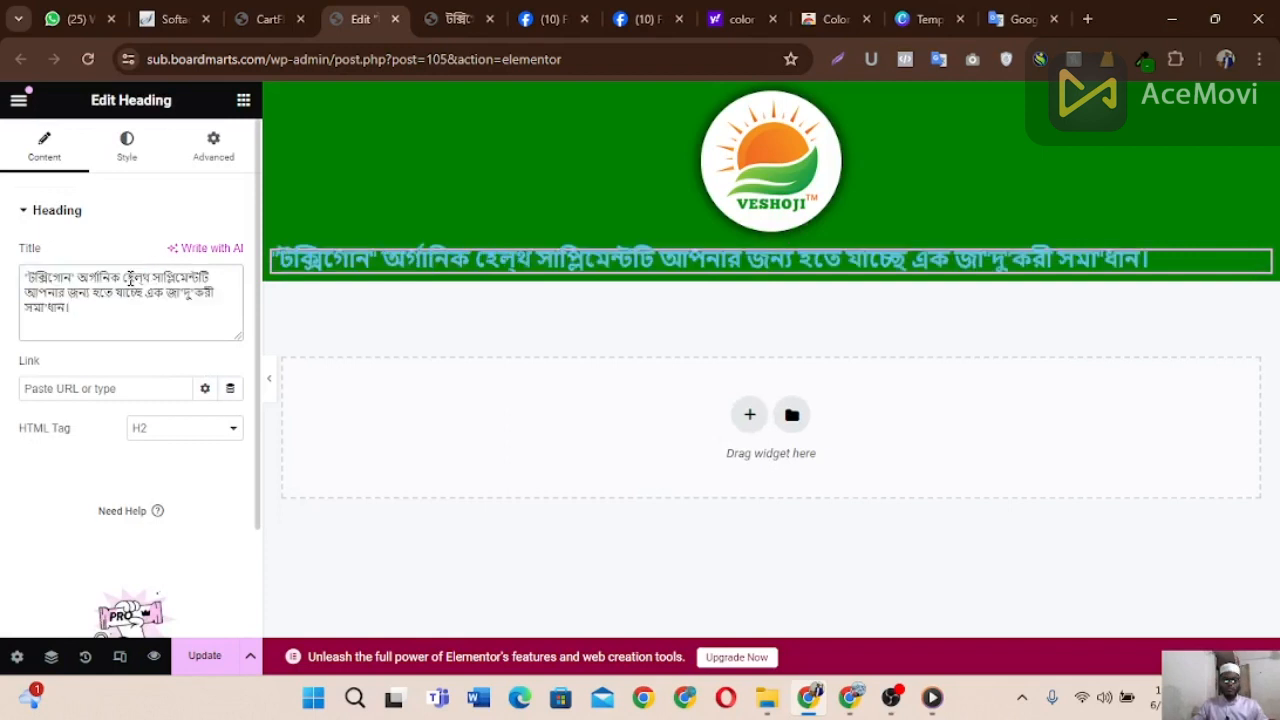
Step: Centre the heading and change its text colour to white
{"action": "left_click", "coordinate": [128, 150]}
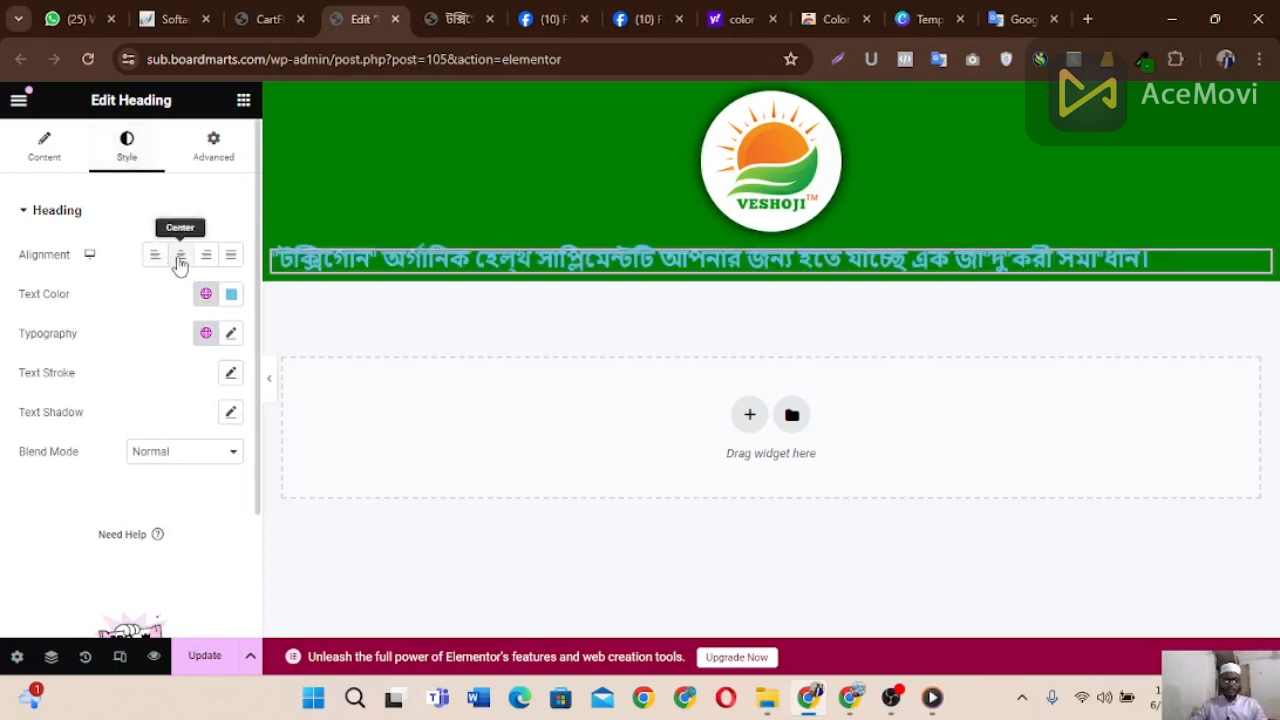
{"action": "left_click", "coordinate": [180, 256]}
{"action": "left_click", "coordinate": [231, 293]}
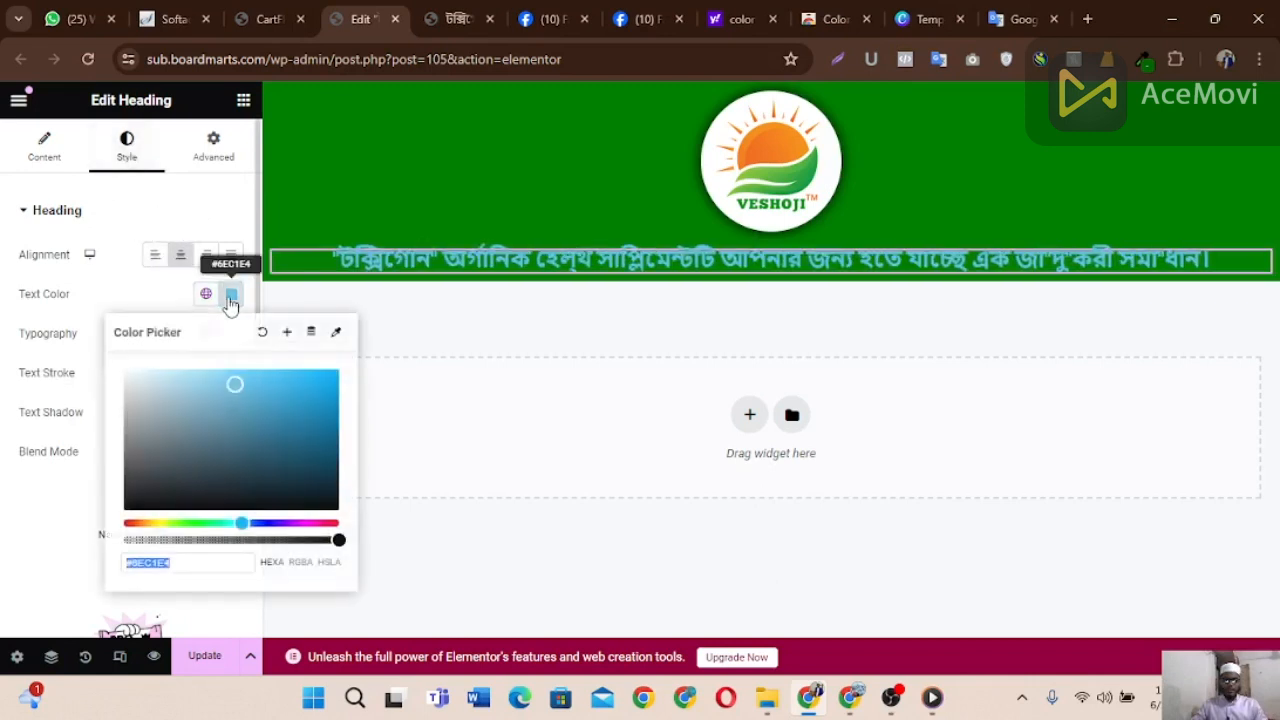
{"action": "left_click", "coordinate": [286, 437]}
{"action": "left_click", "coordinate": [305, 465]}
{"action": "left_click", "coordinate": [335, 509]}
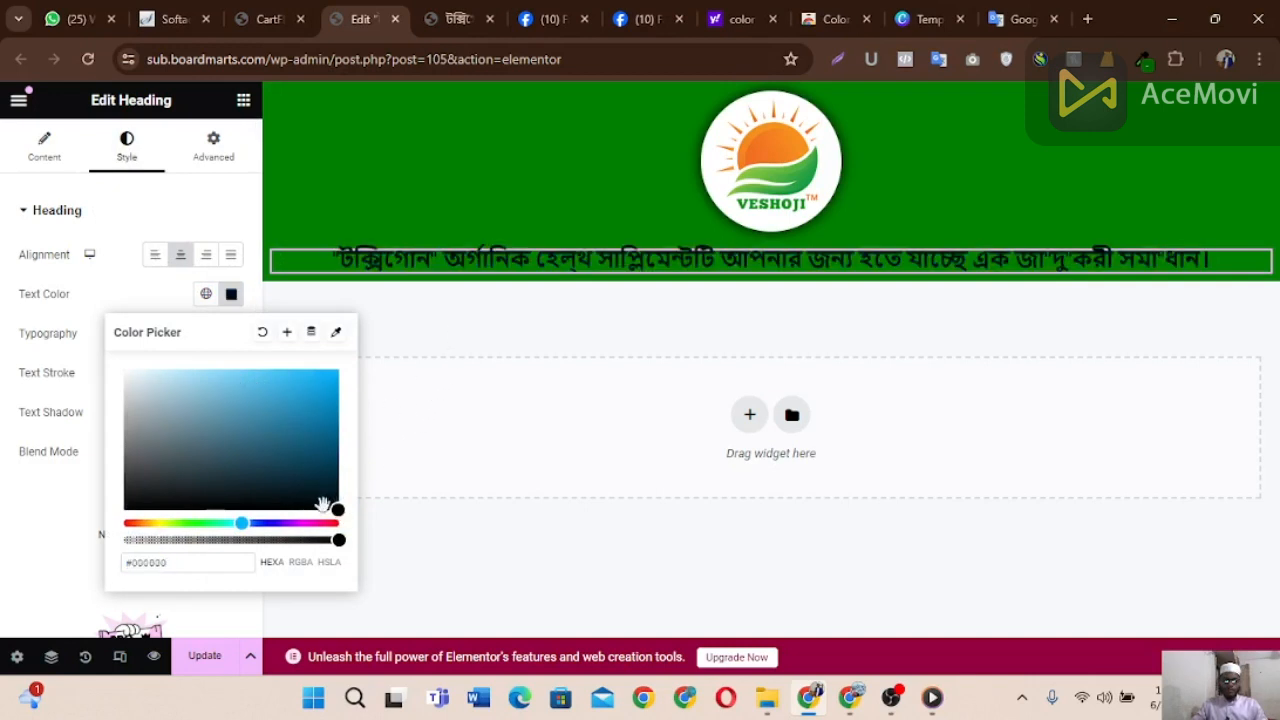
{"action": "left_click_drag", "start_coordinate": [323, 506], "coordinate": [126, 372]}
{"action": "left_click", "coordinate": [140, 296]}
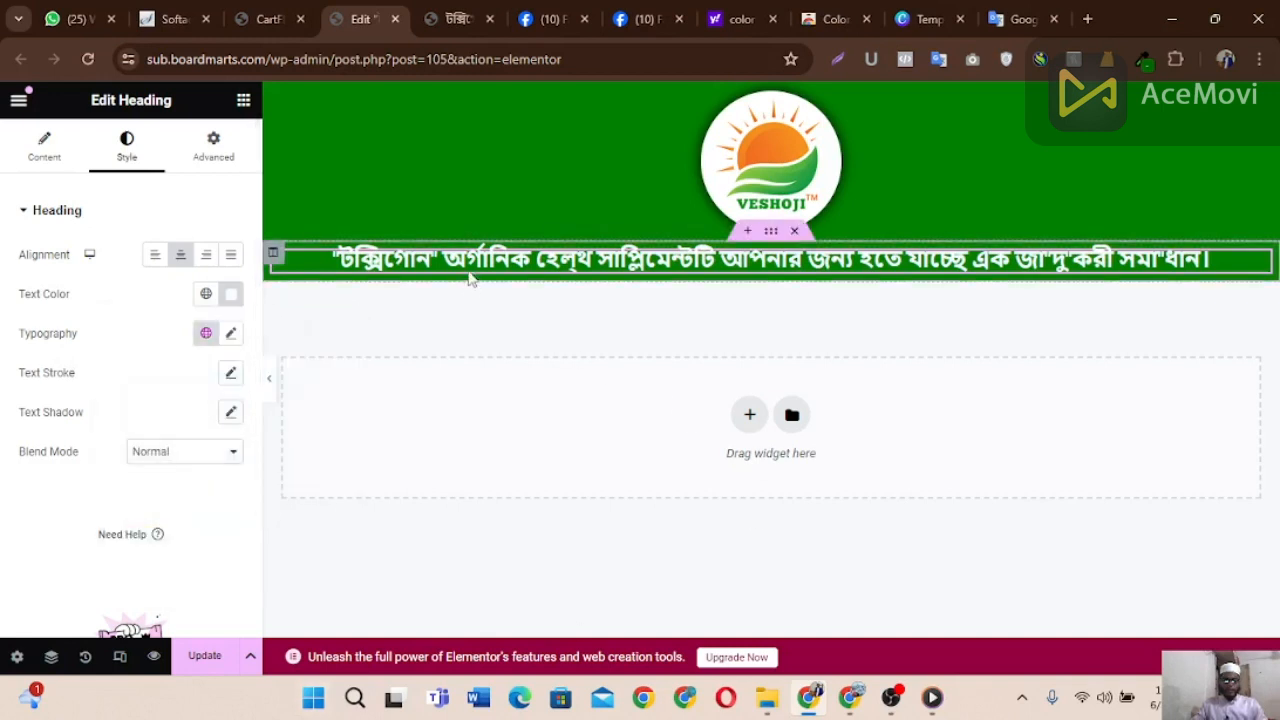
Step: Check the headline's frame on the veshoji.com reference page, then give the heading in the Elementor editor a Solid border
{"action": "left_click", "coordinate": [450, 20]}
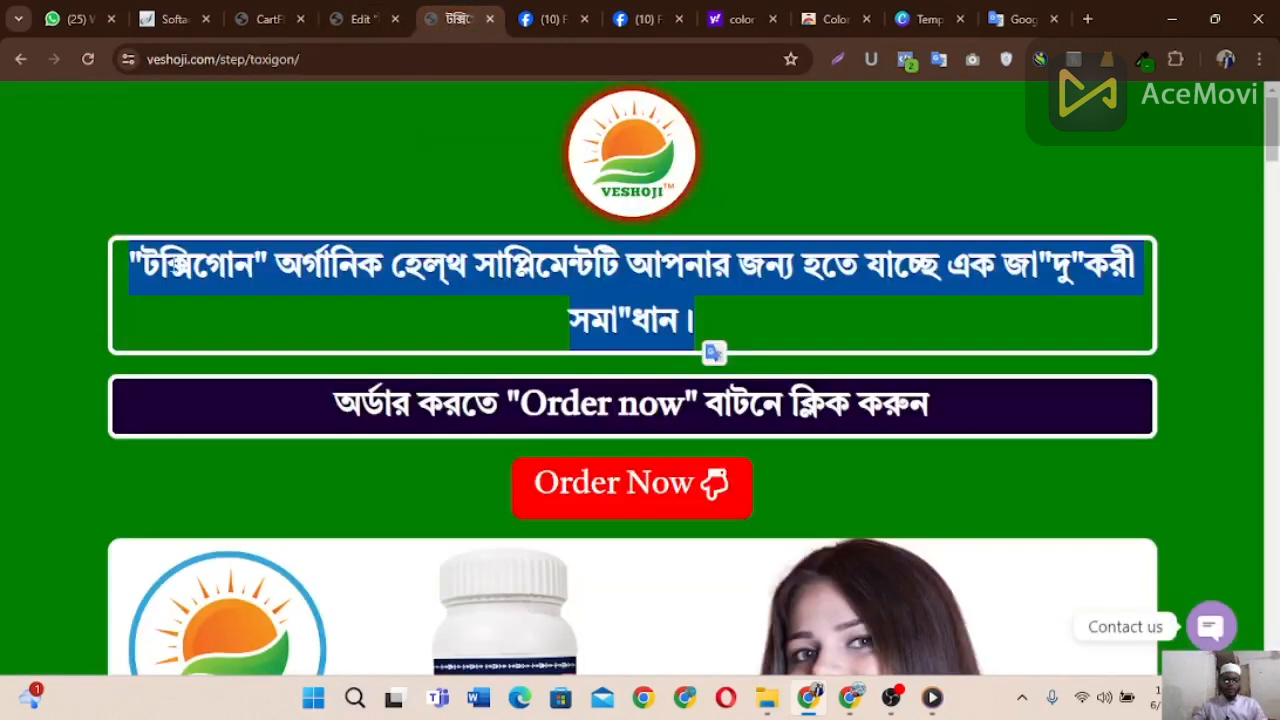
{"action": "left_click", "coordinate": [113, 258]}
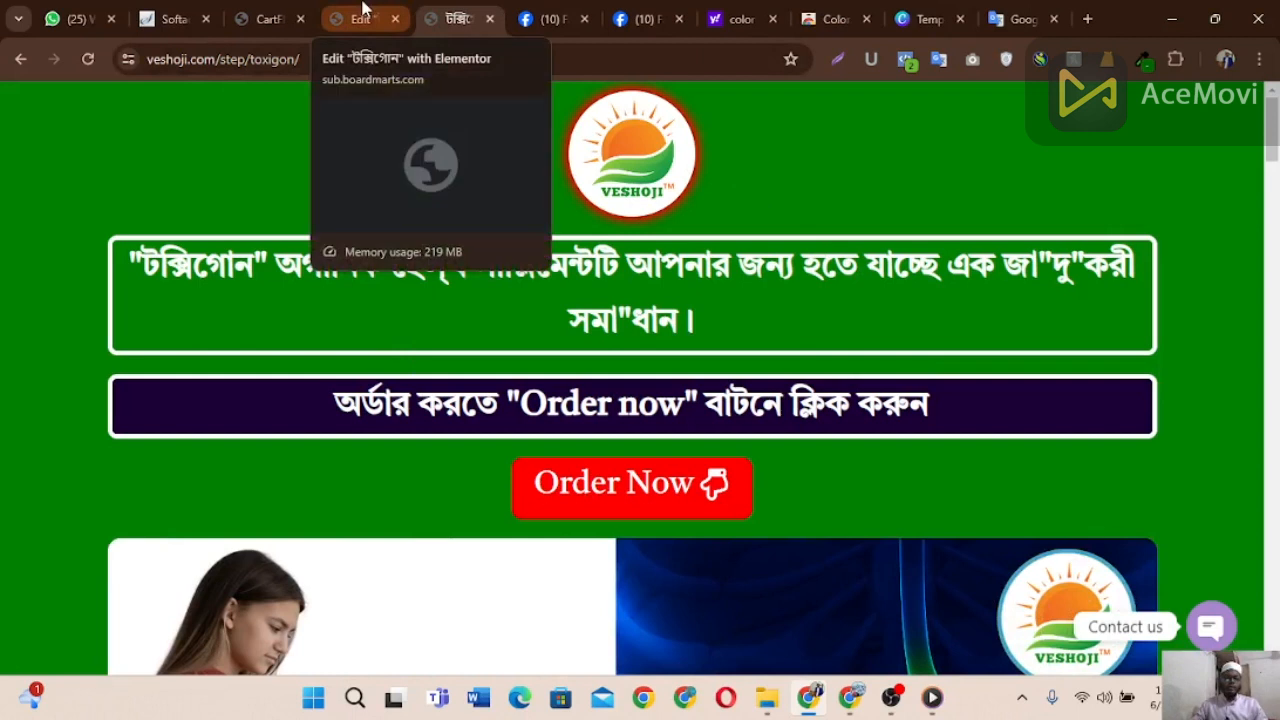
{"action": "left_click", "coordinate": [363, 14]}
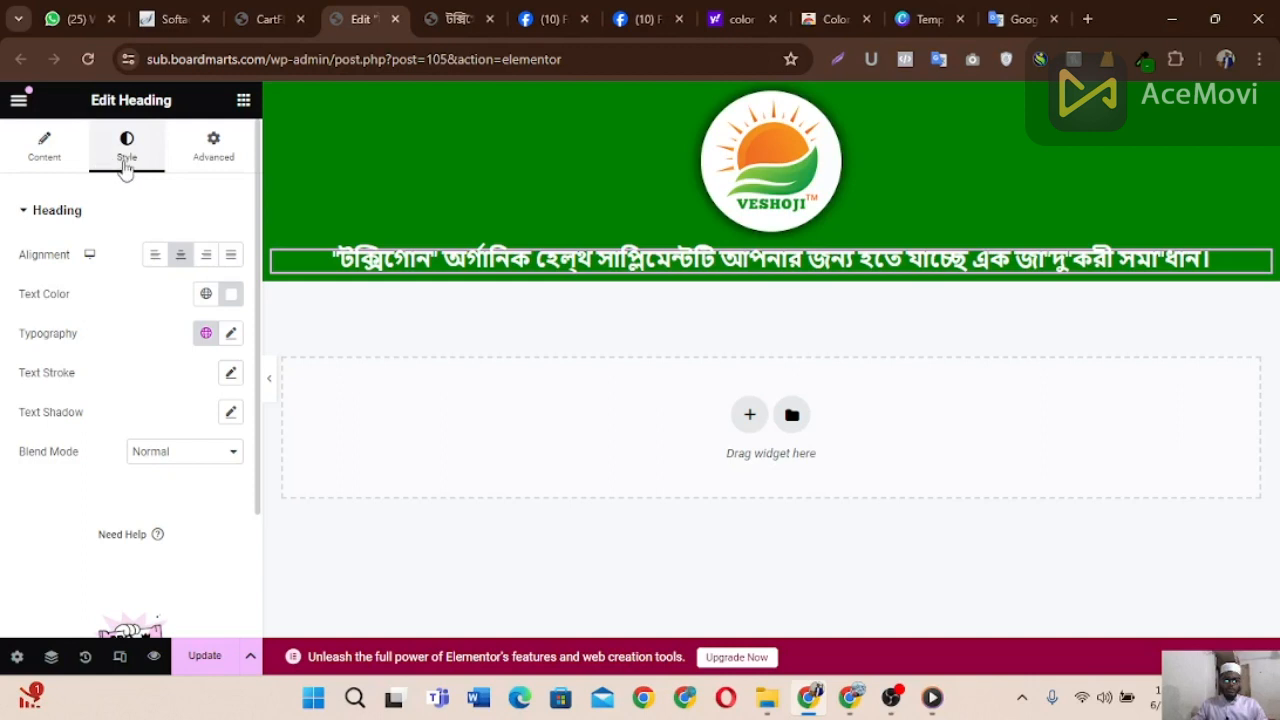
{"action": "left_click", "coordinate": [224, 160]}
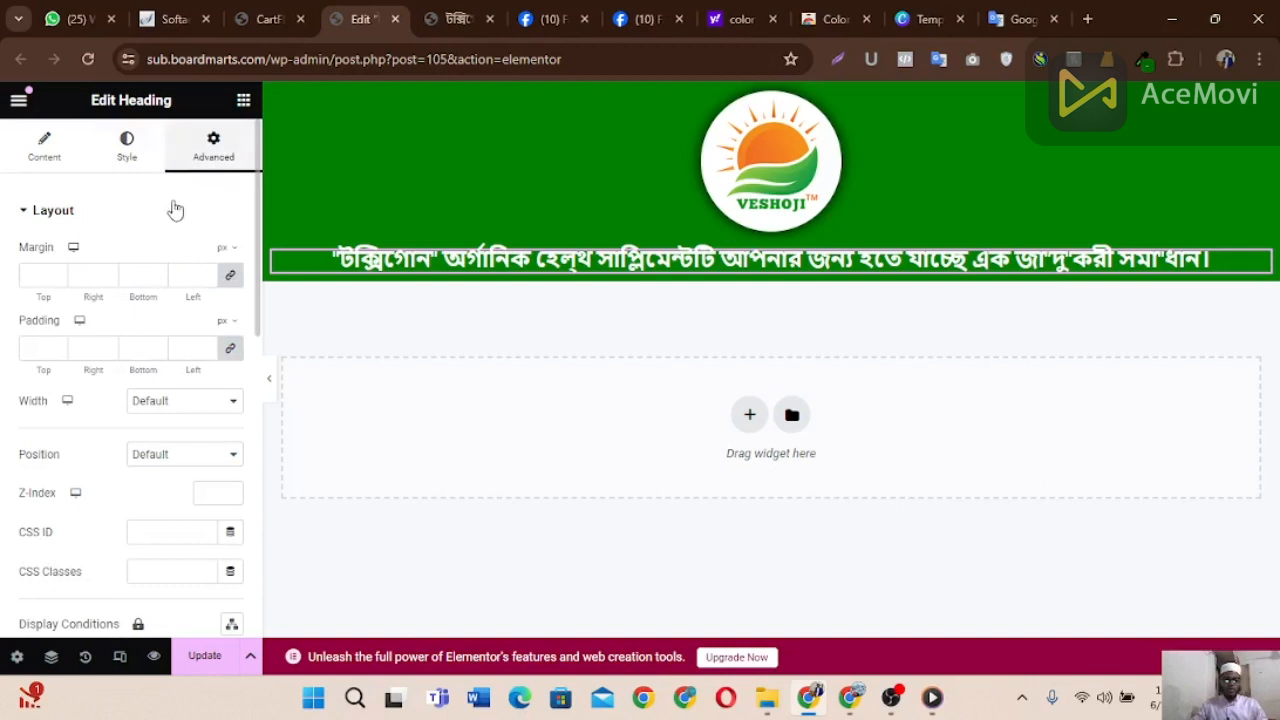
{"action": "scroll", "coordinate": [114, 374], "scroll_direction": "down", "scroll_amount": 4}
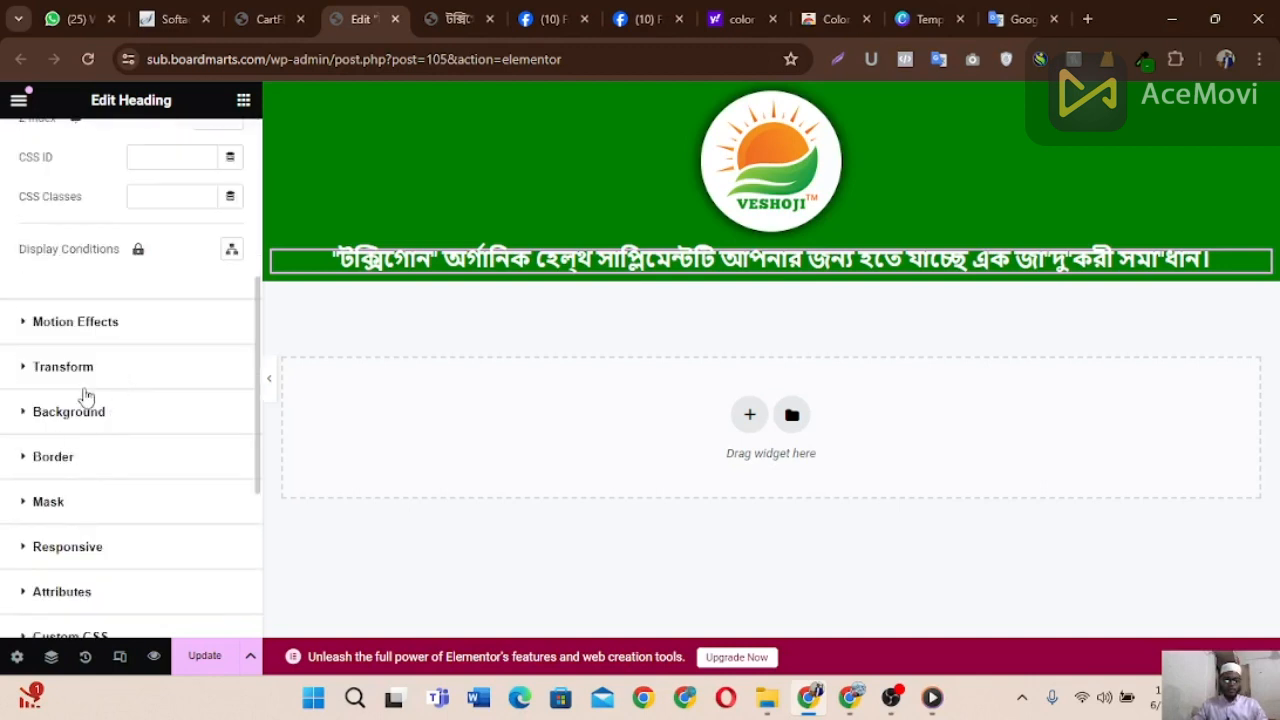
{"action": "left_click", "coordinate": [85, 460]}
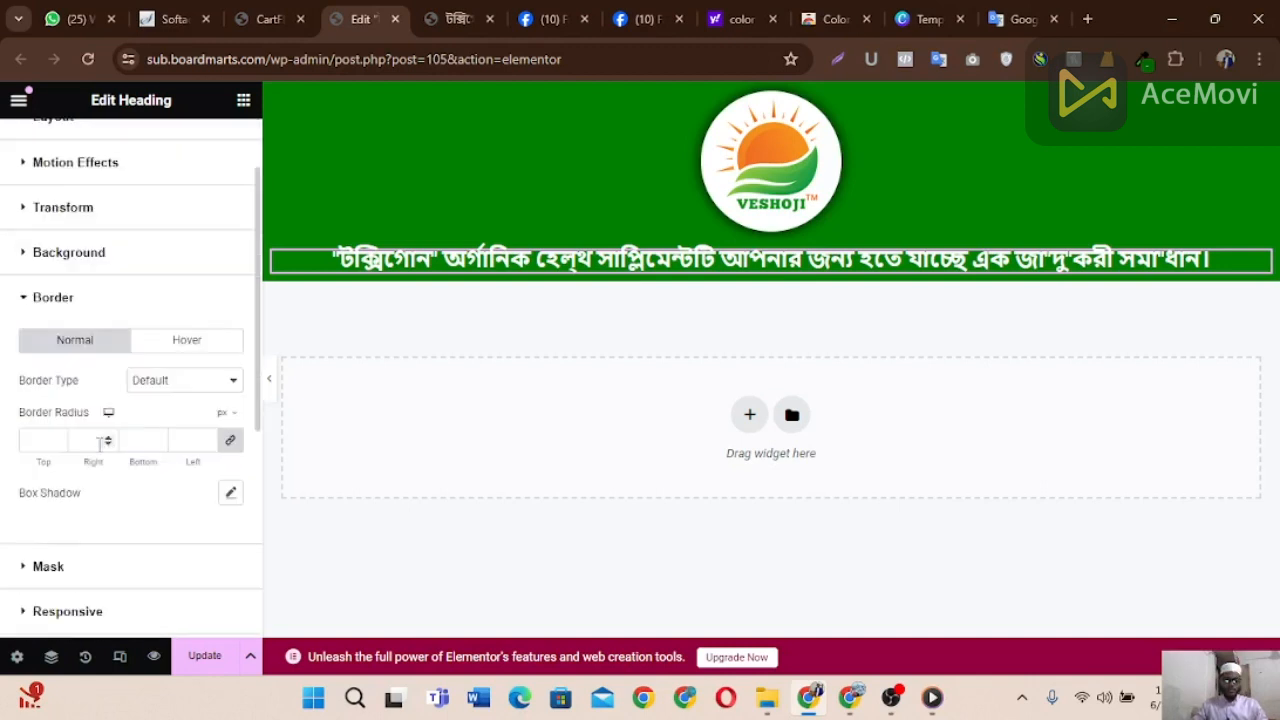
{"action": "left_click", "coordinate": [162, 381]}
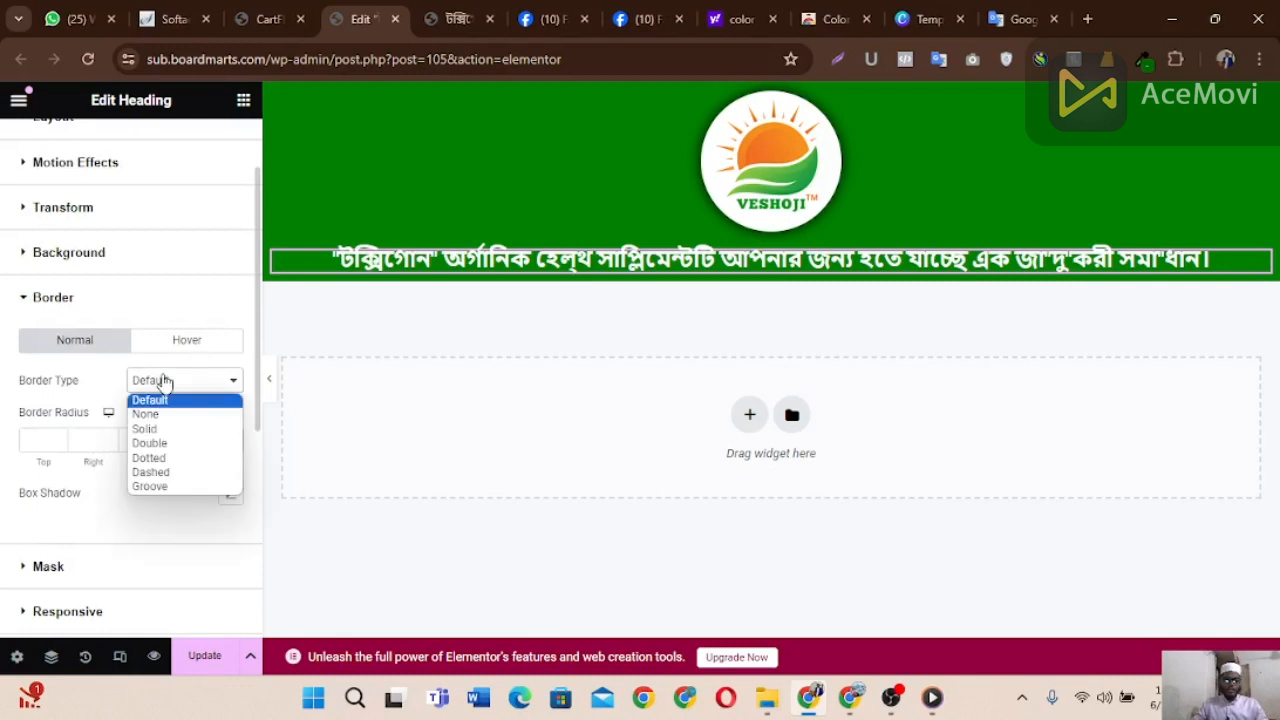
{"action": "left_click", "coordinate": [167, 430]}
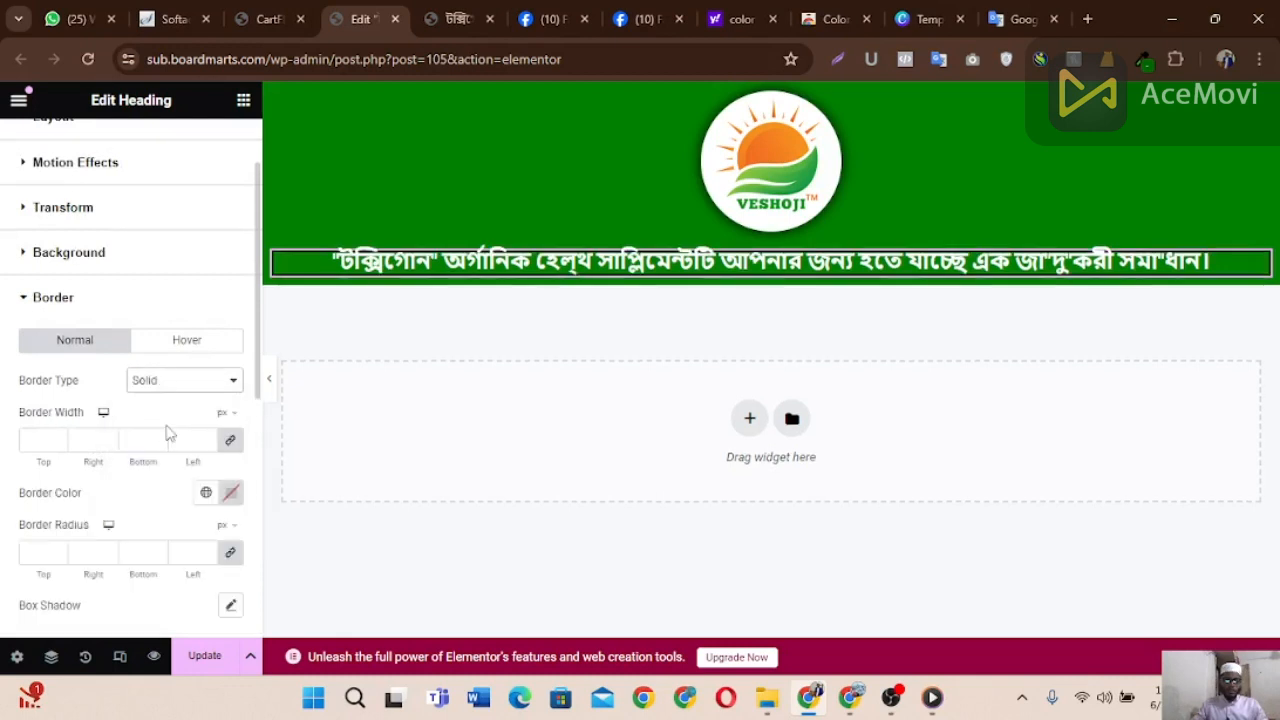
Step: Try the Double and Dotted border types on the heading, then return to Solid
{"action": "left_click", "coordinate": [172, 384]}
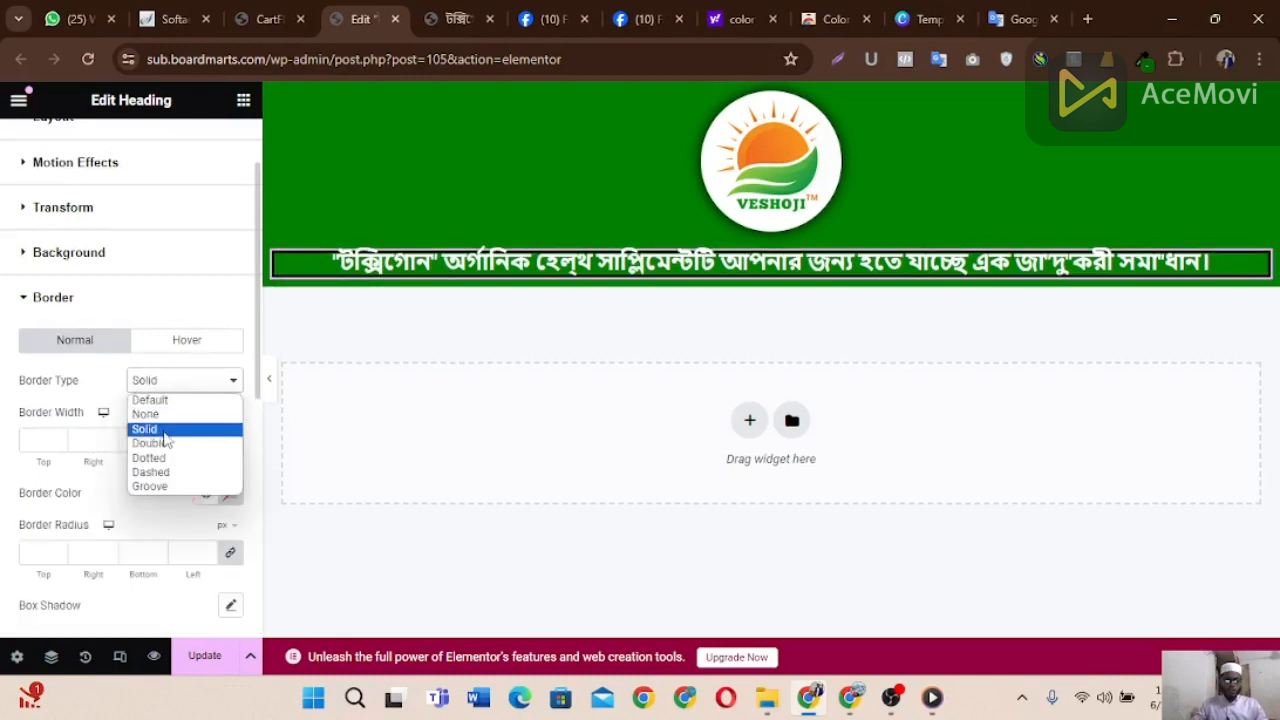
{"action": "left_click", "coordinate": [165, 443]}
{"action": "left_click", "coordinate": [198, 390]}
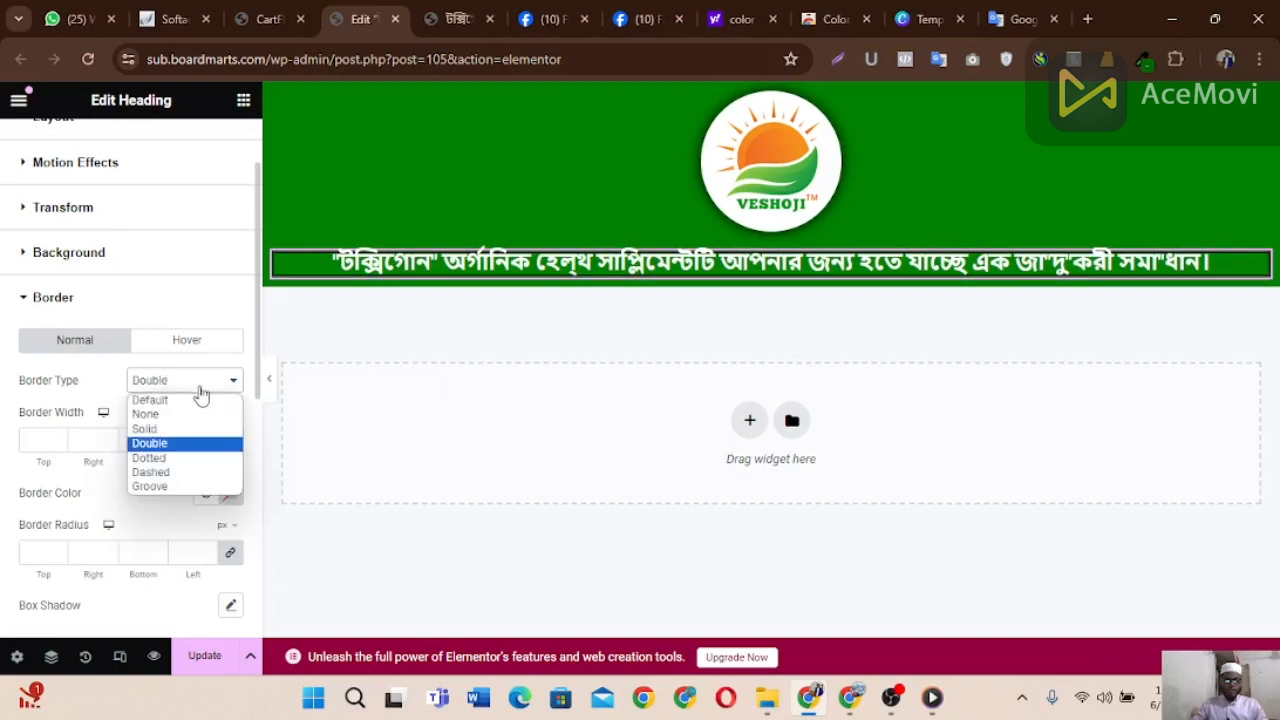
{"action": "left_click", "coordinate": [172, 457]}
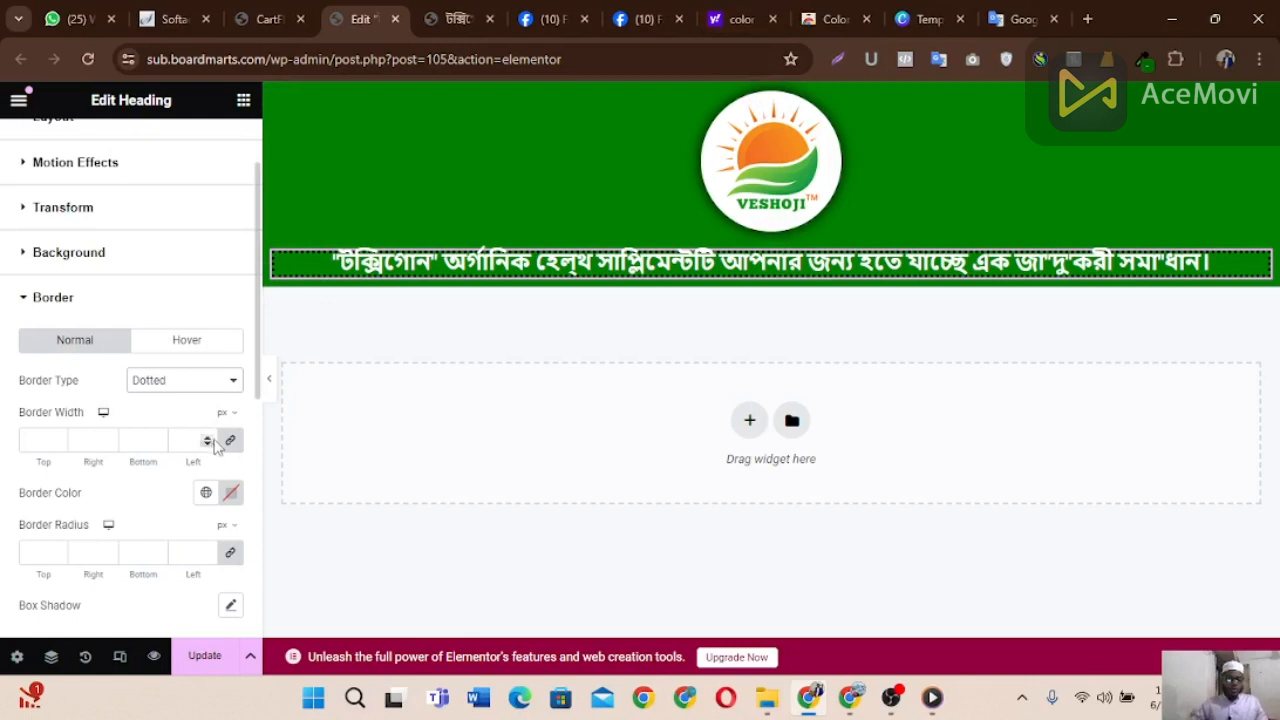
{"action": "left_click", "coordinate": [224, 382]}
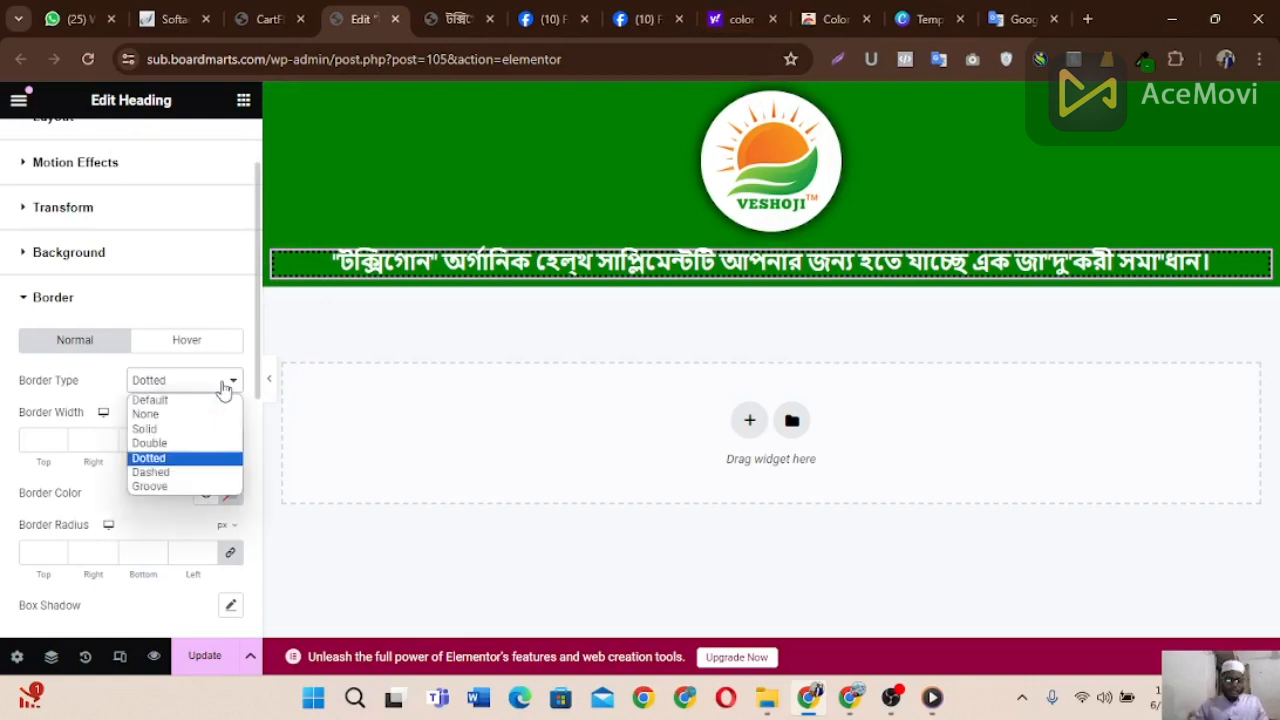
{"action": "left_click", "coordinate": [188, 429]}
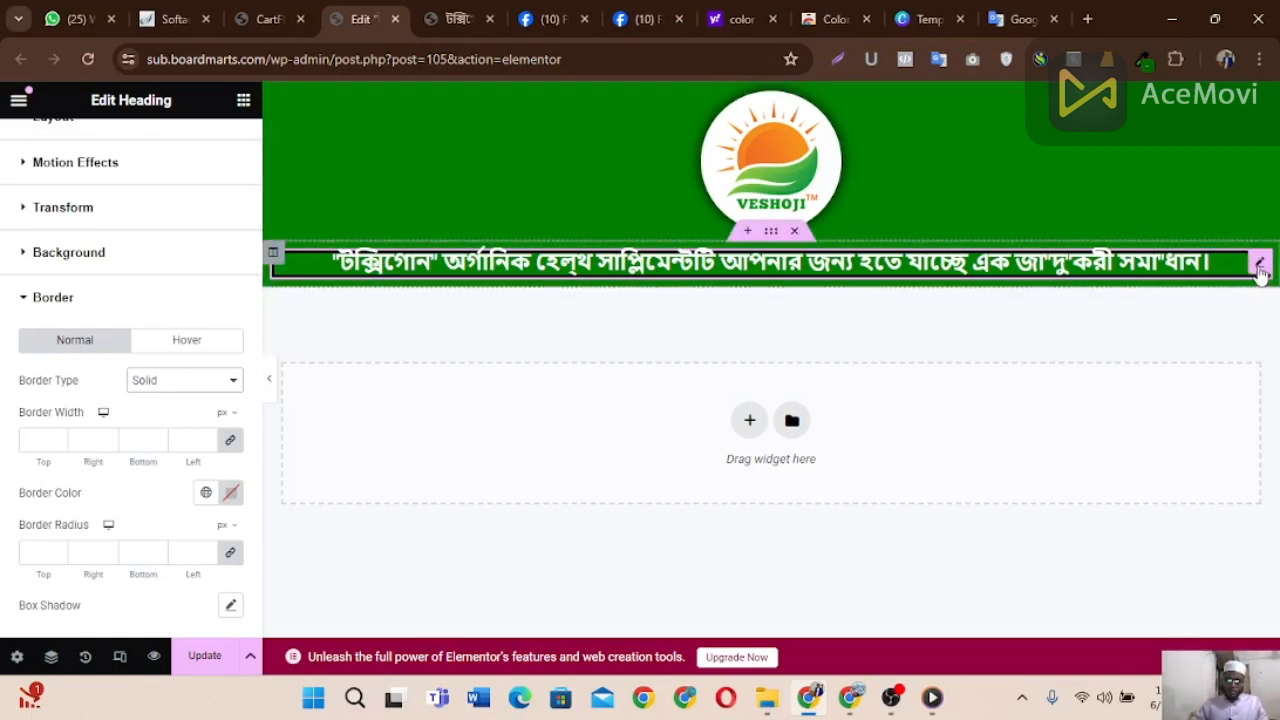
Step: Set the heading's border radius to 10 px on all corners and its border colour to white, #FFFFFF
{"action": "left_click", "coordinate": [52, 554]}
{"action": "type", "text": "10"}
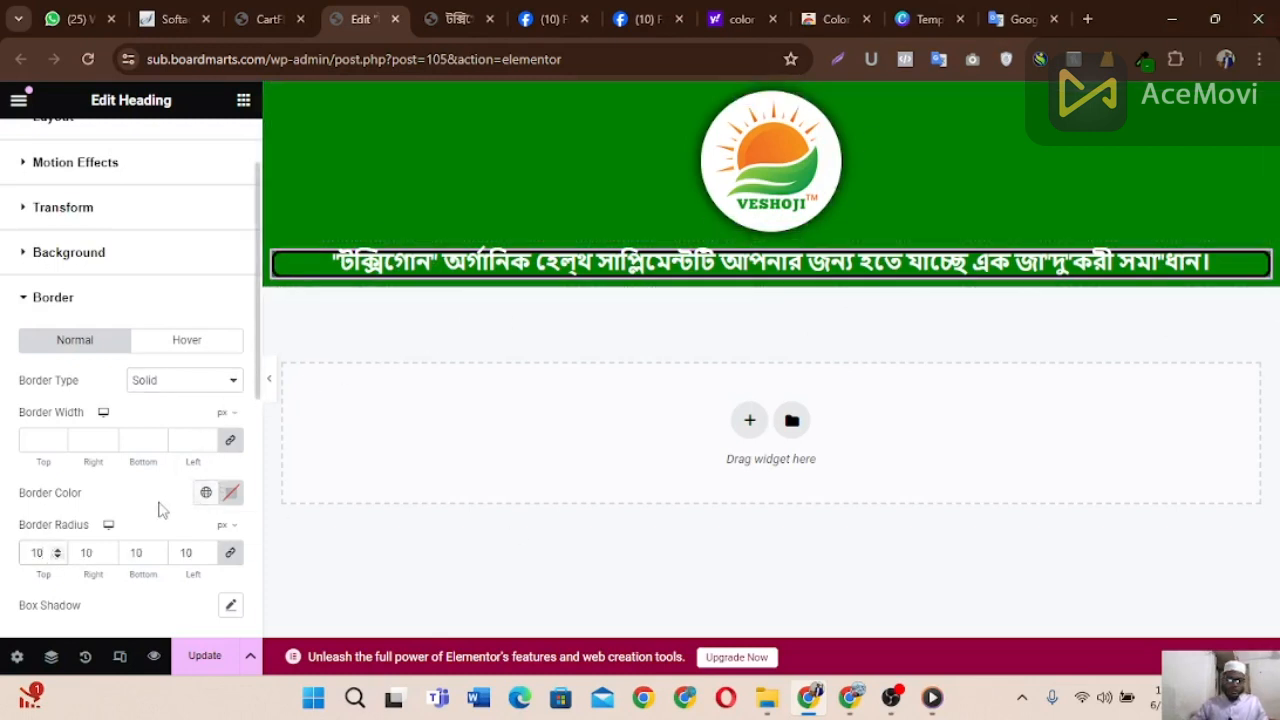
{"action": "left_click", "coordinate": [231, 492]}
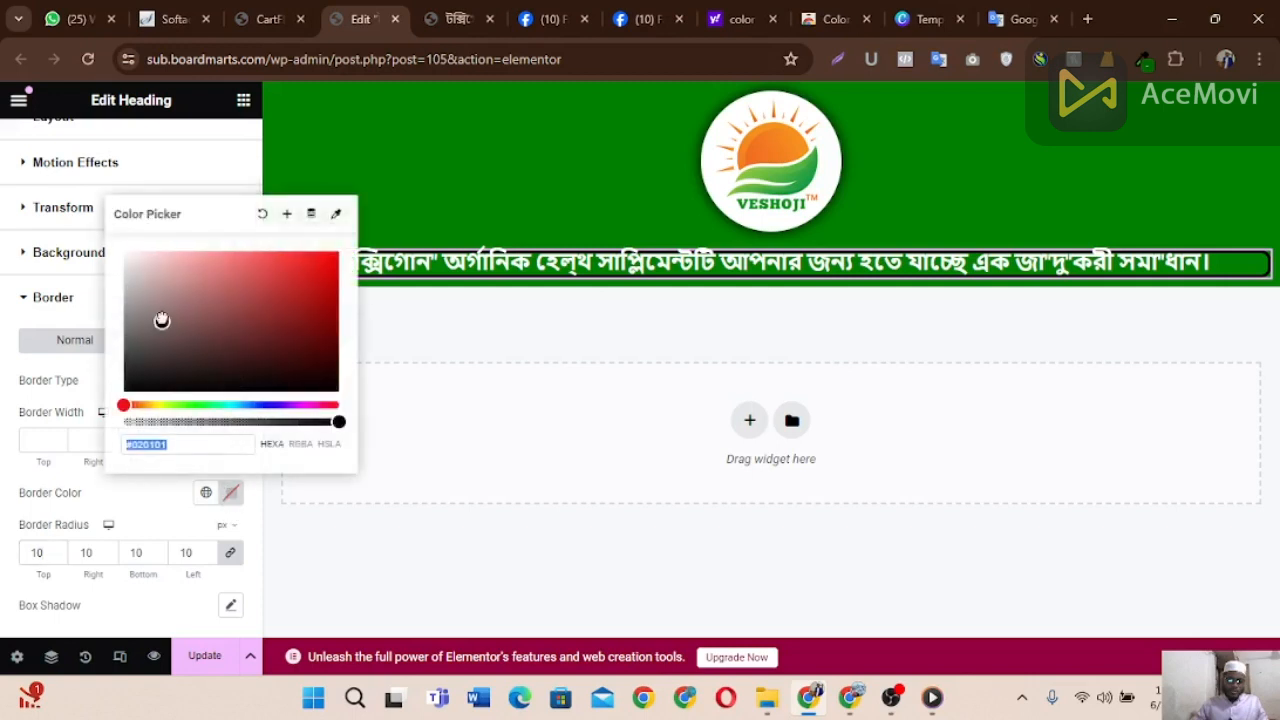
{"action": "left_click_drag", "start_coordinate": [160, 320], "coordinate": [125, 253]}
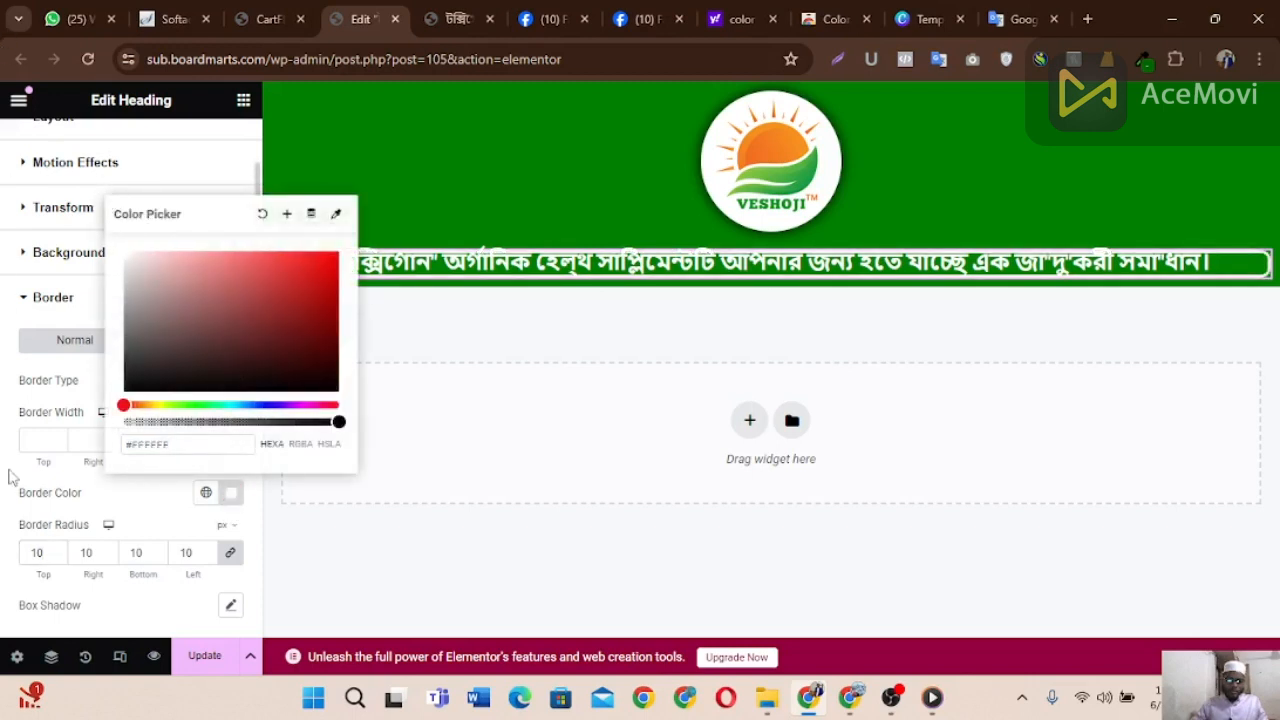
Step: Give the heading a box shadow with a spread of 3
{"action": "left_click", "coordinate": [234, 610]}
{"action": "left_click", "coordinate": [232, 607]}
{"action": "scroll", "coordinate": [230, 600], "scroll_direction": "down", "scroll_amount": 4}
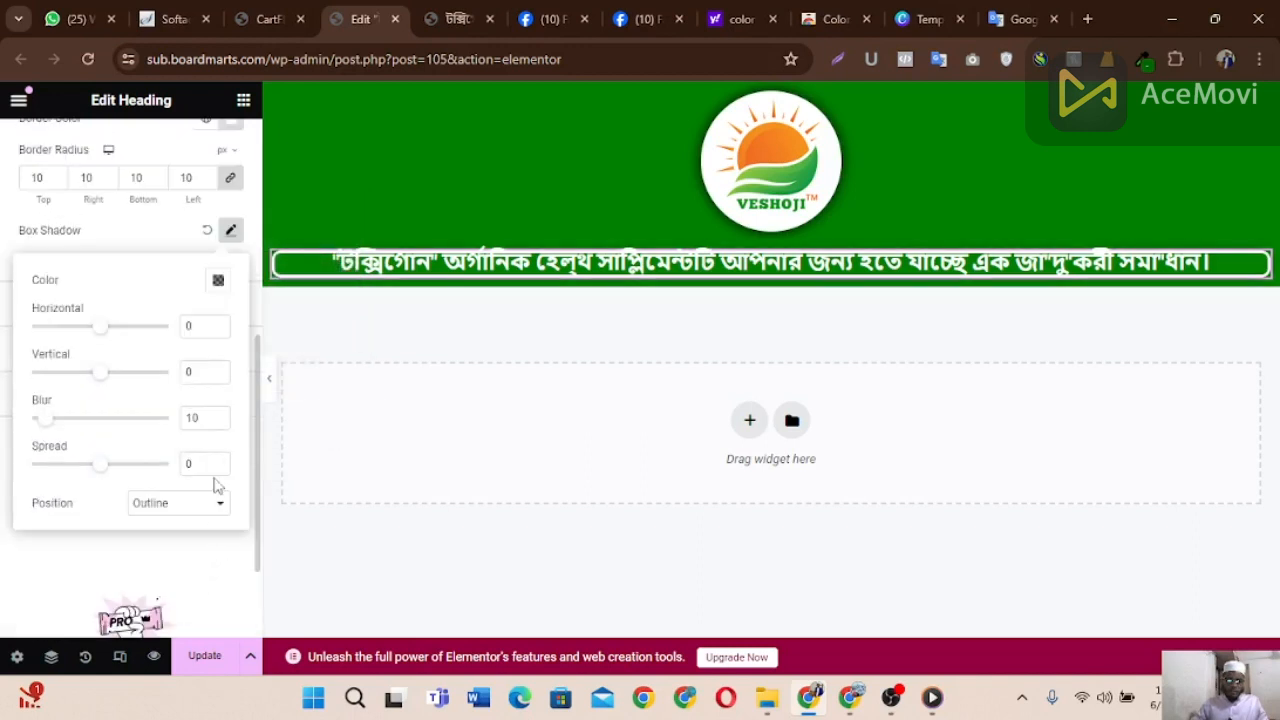
{"action": "left_click", "coordinate": [218, 462]}
{"action": "left_click", "coordinate": [218, 462]}
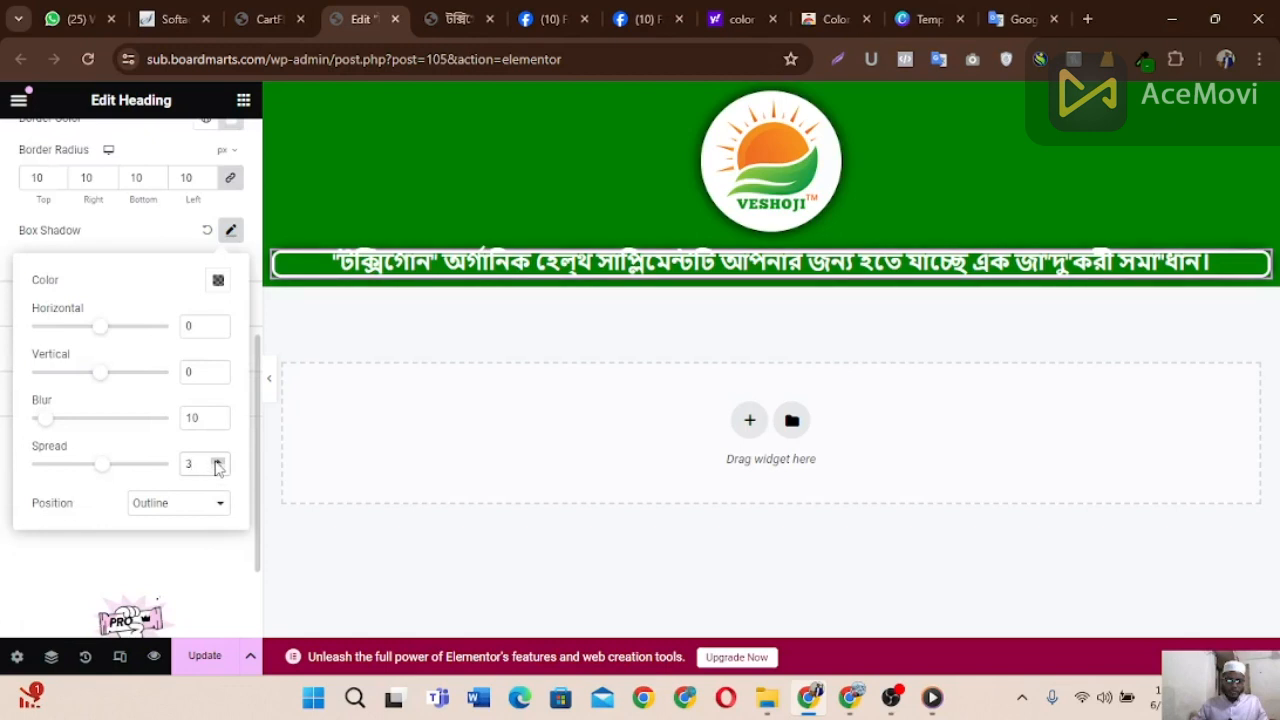
Step: Set the heading's padding to 10 px on all sides
{"action": "scroll", "coordinate": [205, 420], "scroll_direction": "up", "scroll_amount": 3}
{"action": "scroll", "coordinate": [194, 403], "scroll_direction": "up", "scroll_amount": 1}
{"action": "scroll", "coordinate": [194, 403], "scroll_direction": "down", "scroll_amount": 1}
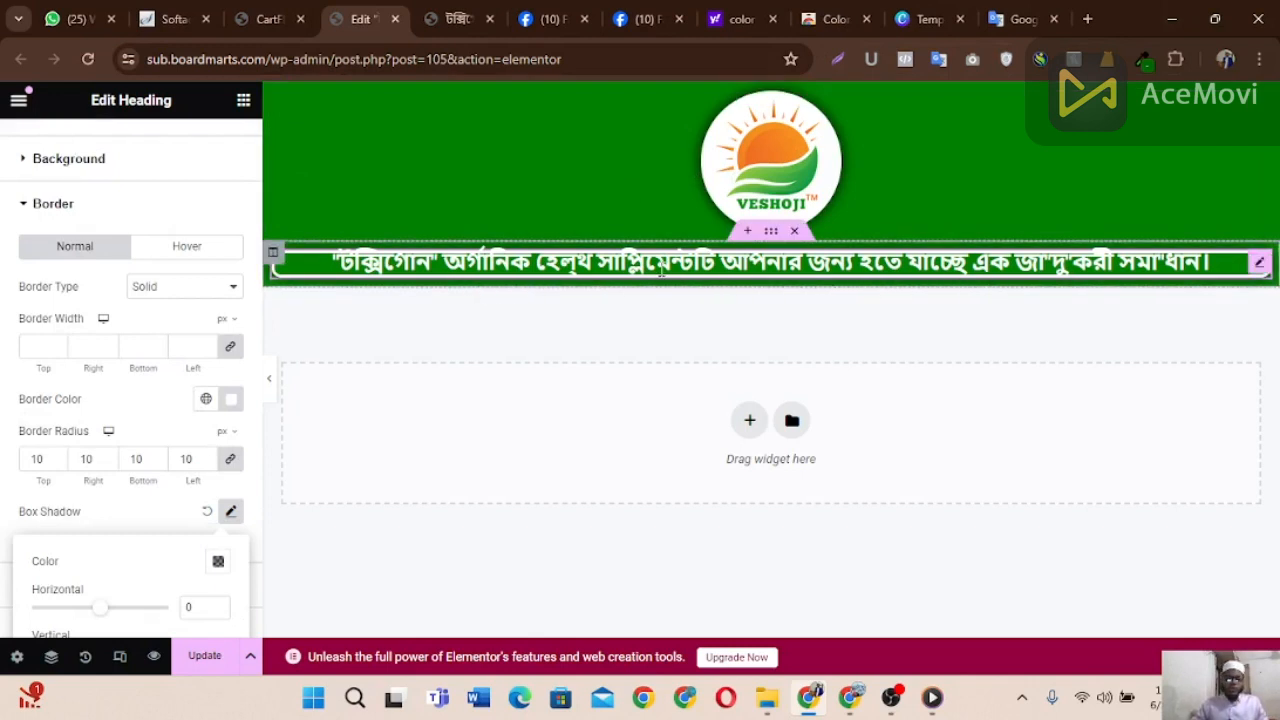
{"action": "left_click", "coordinate": [142, 318]}
{"action": "scroll", "coordinate": [142, 318], "scroll_direction": "up", "scroll_amount": 3}
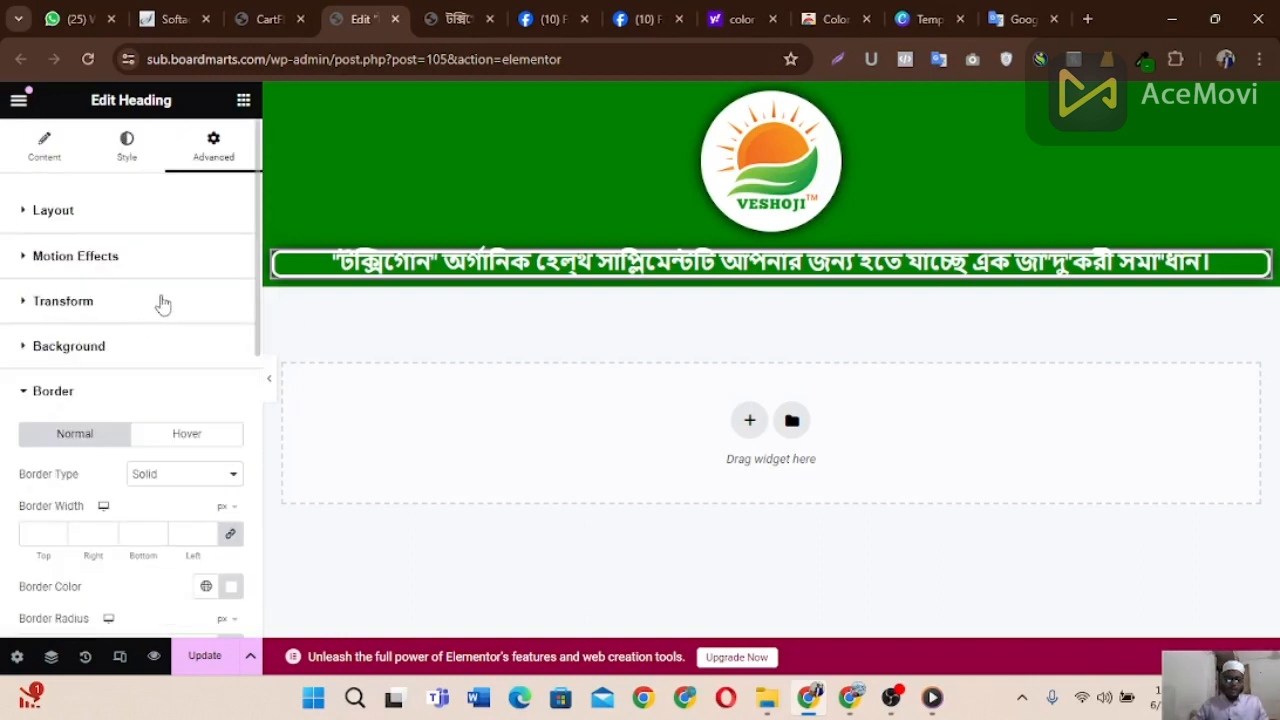
{"action": "left_click", "coordinate": [143, 211]}
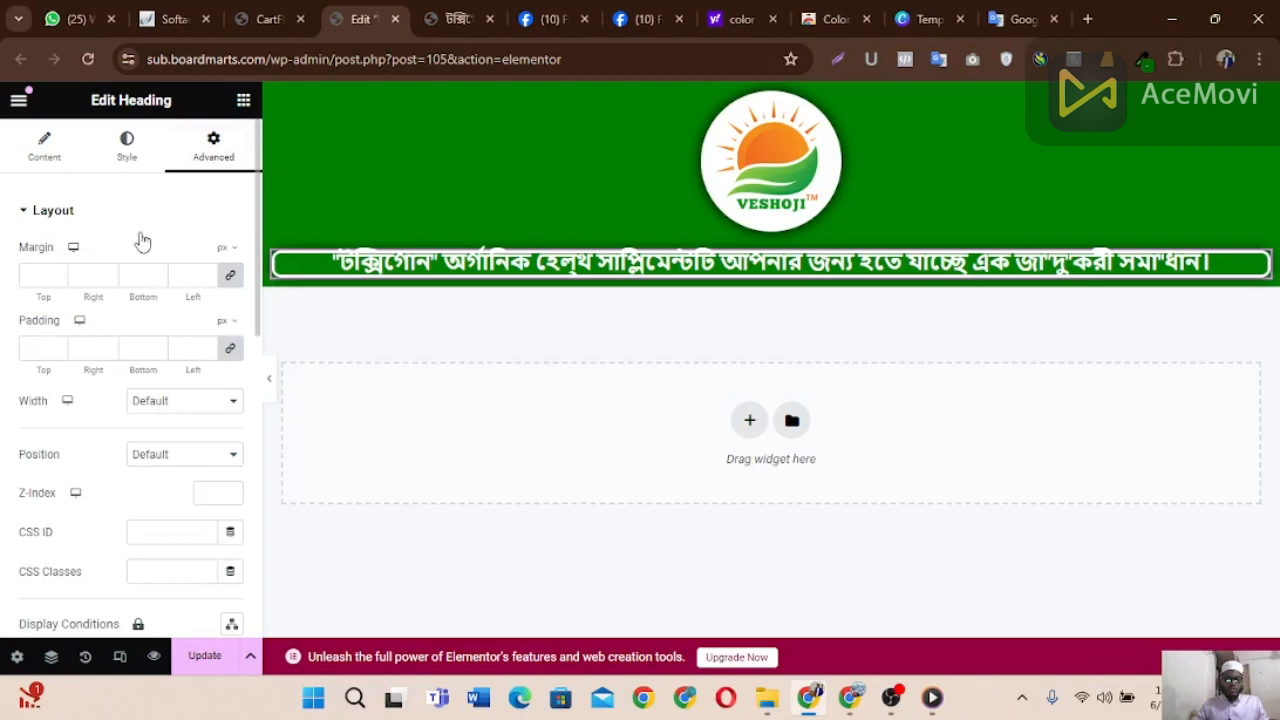
{"action": "left_click", "coordinate": [47, 348]}
{"action": "type", "text": "10"}
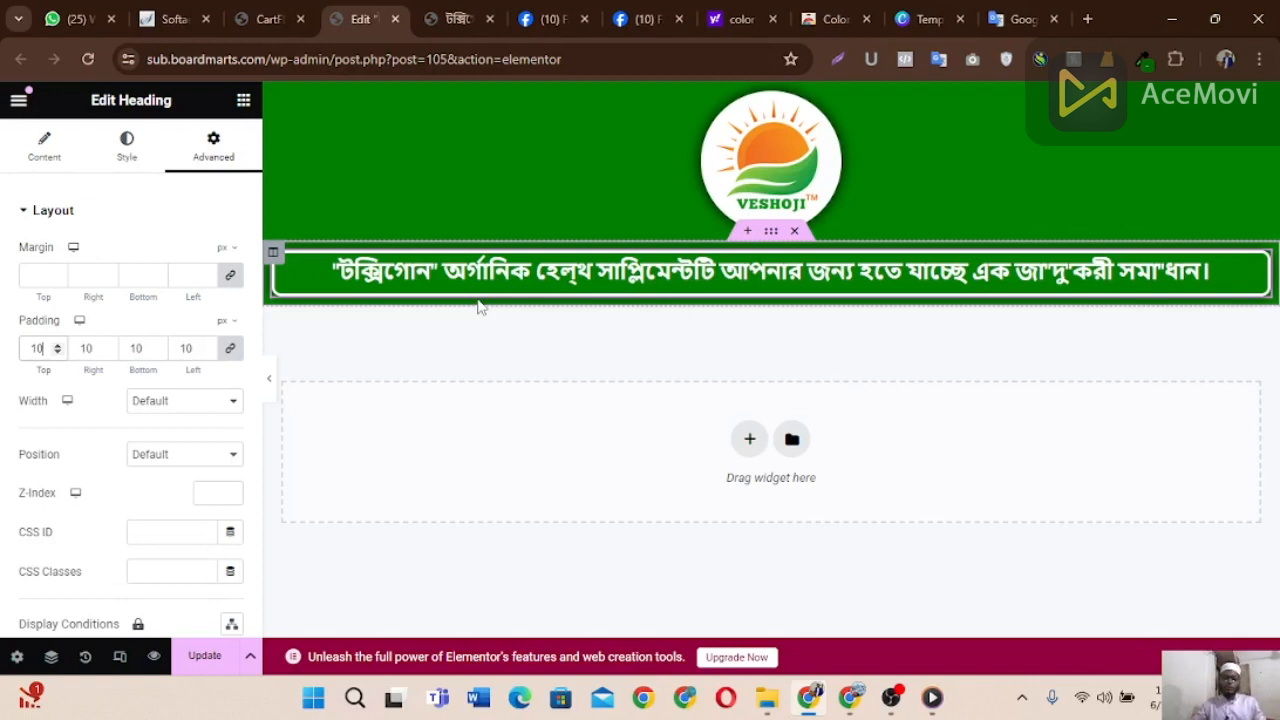
{"action": "key", "text": "shift+F10"}
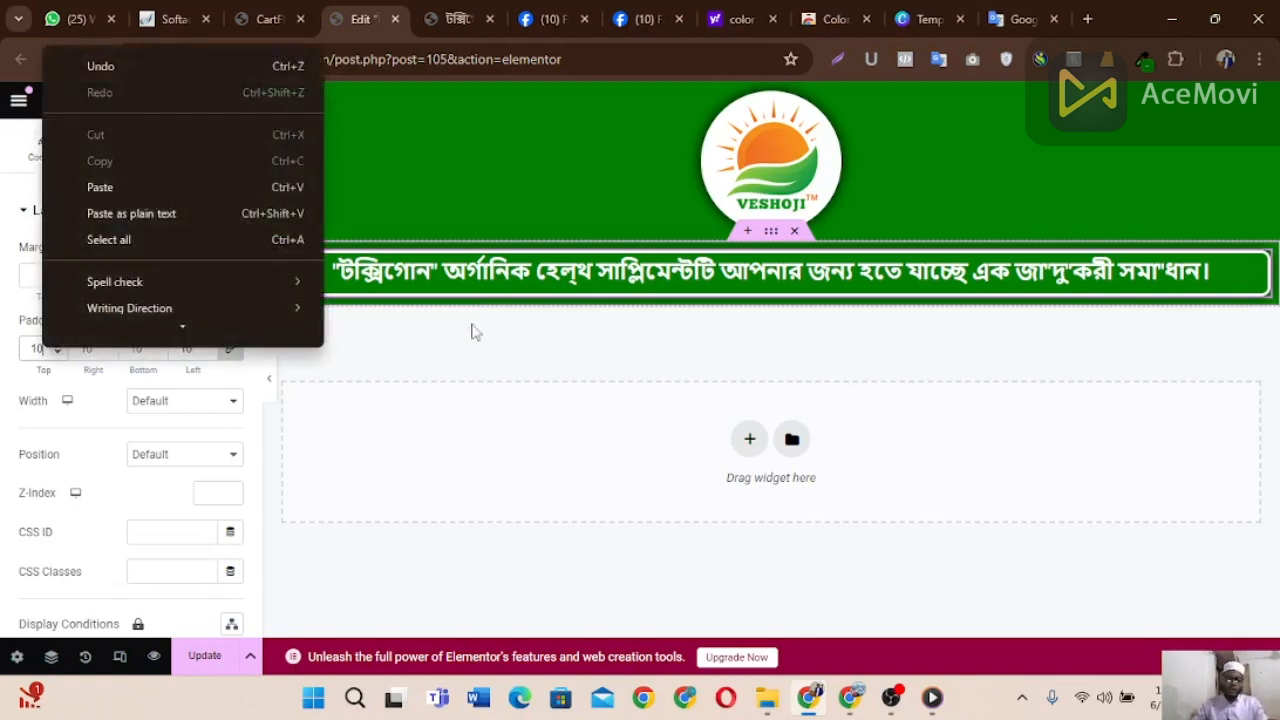
{"action": "left_click", "coordinate": [472, 338]}
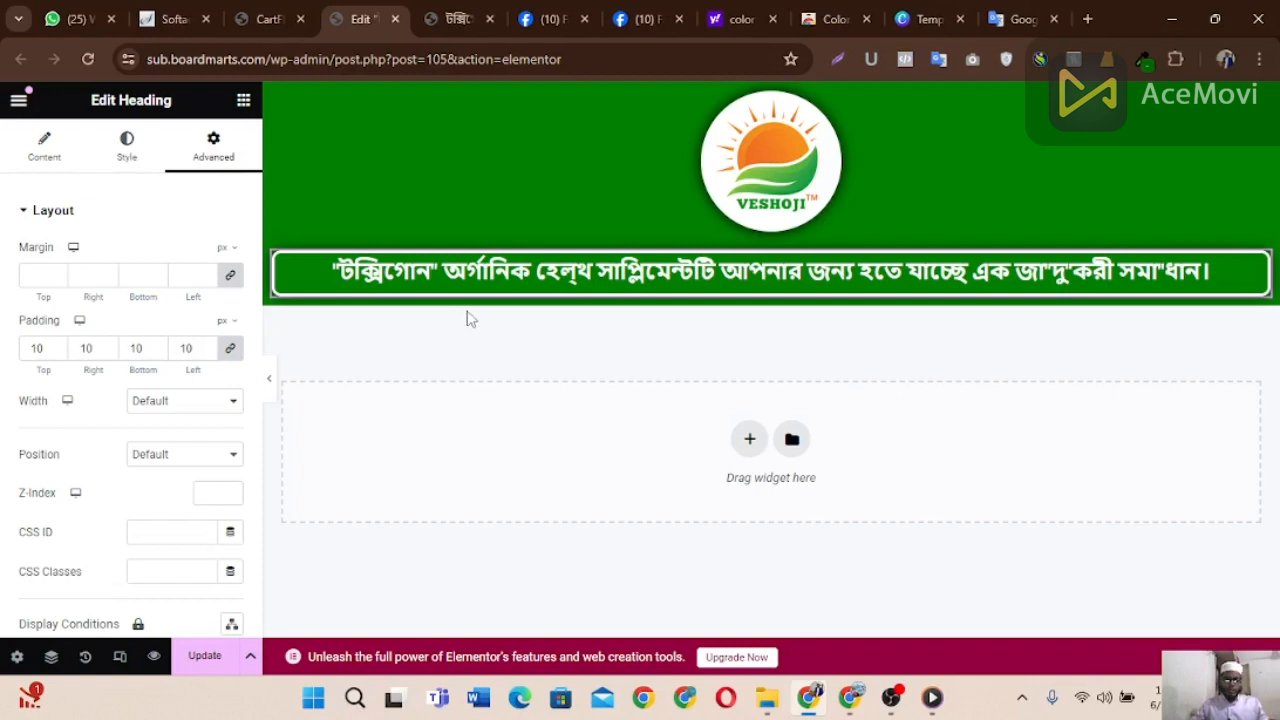
Step: Copy the heading text অর্ডার করতে "Order now" বাটনে ক্লিক করুন from the veshoji.com reference page and return to the Elementor editor
{"action": "left_click", "coordinate": [436, 10]}
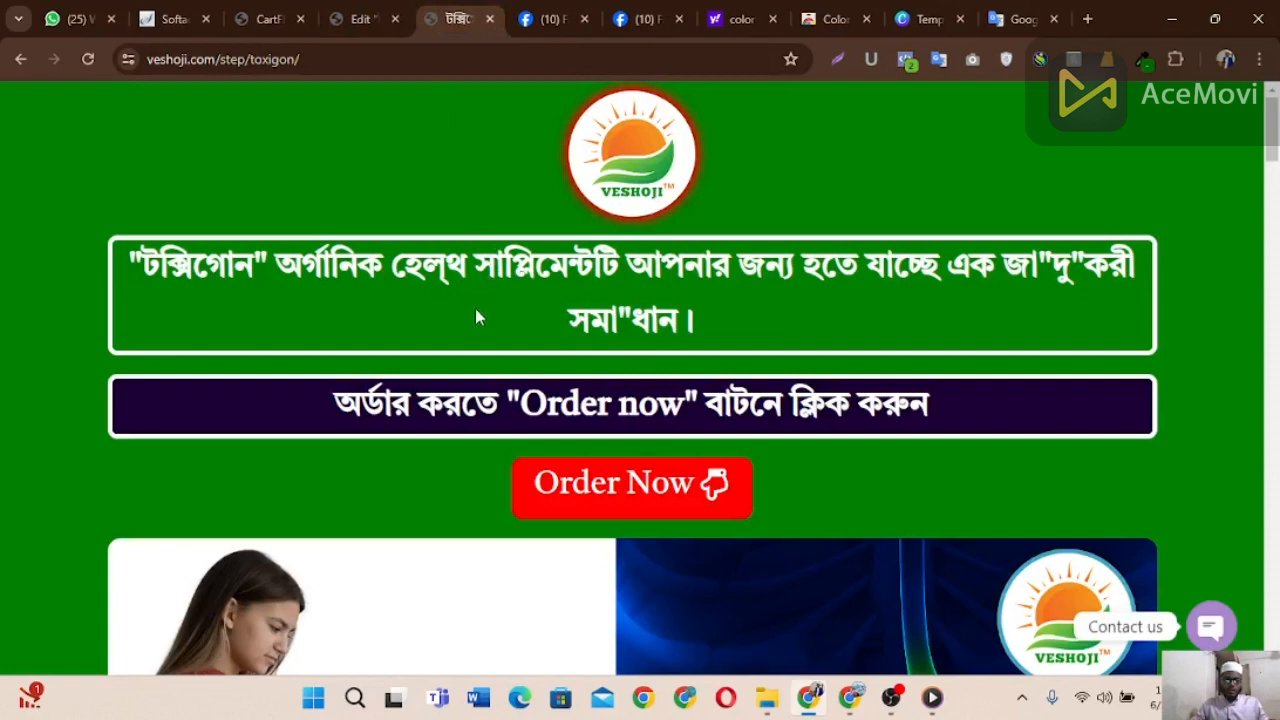
{"action": "scroll", "coordinate": [476, 316], "scroll_direction": "down", "scroll_amount": 2}
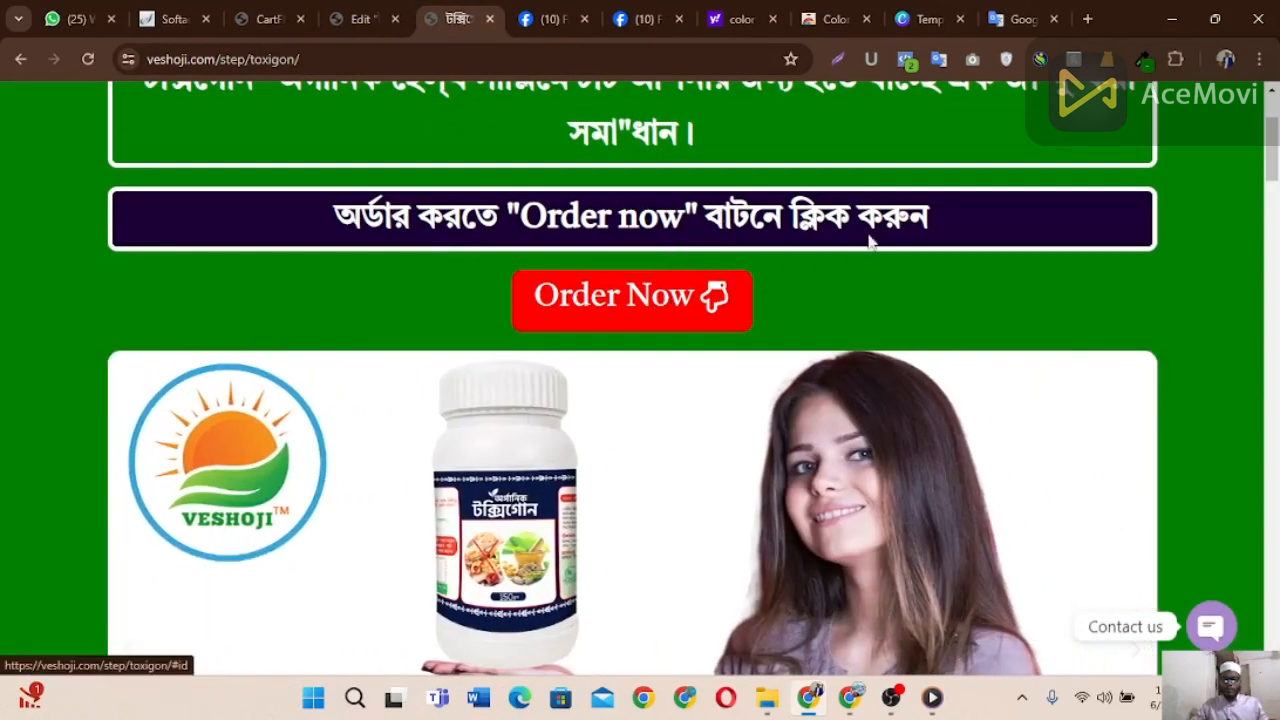
{"action": "left_click_drag", "start_coordinate": [952, 220], "coordinate": [585, 222]}
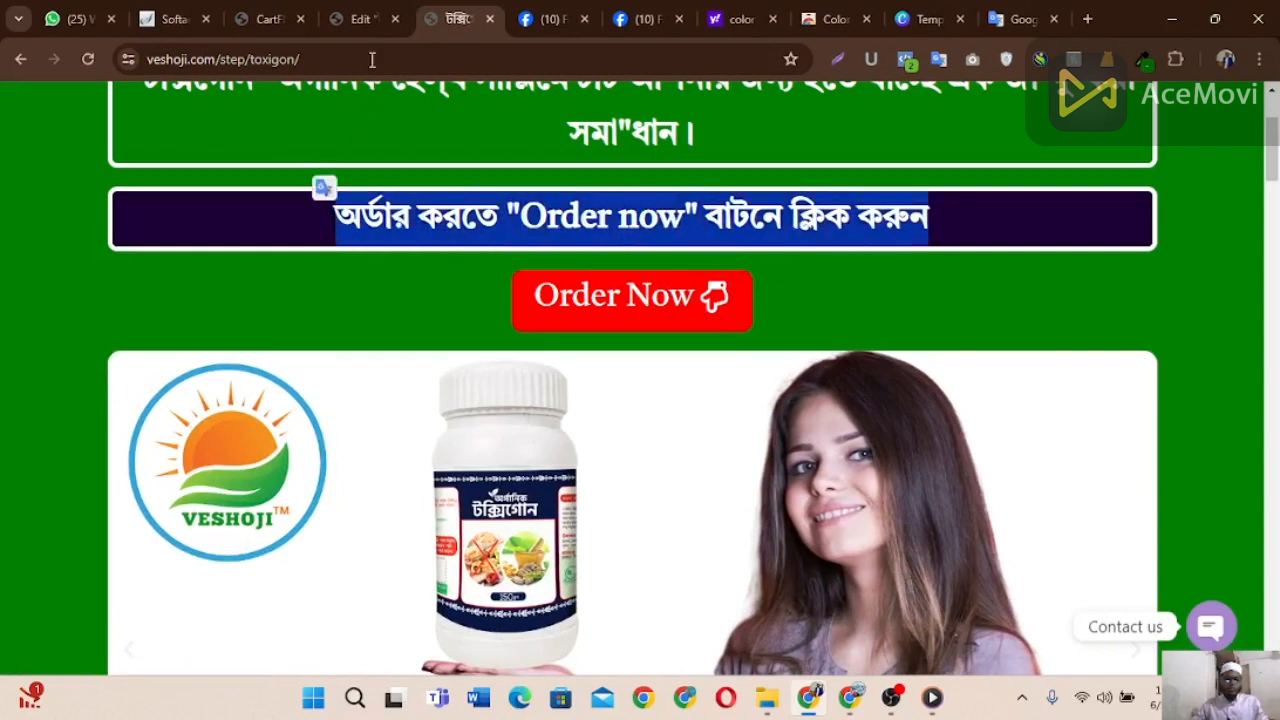
{"action": "left_click", "coordinate": [348, 10]}
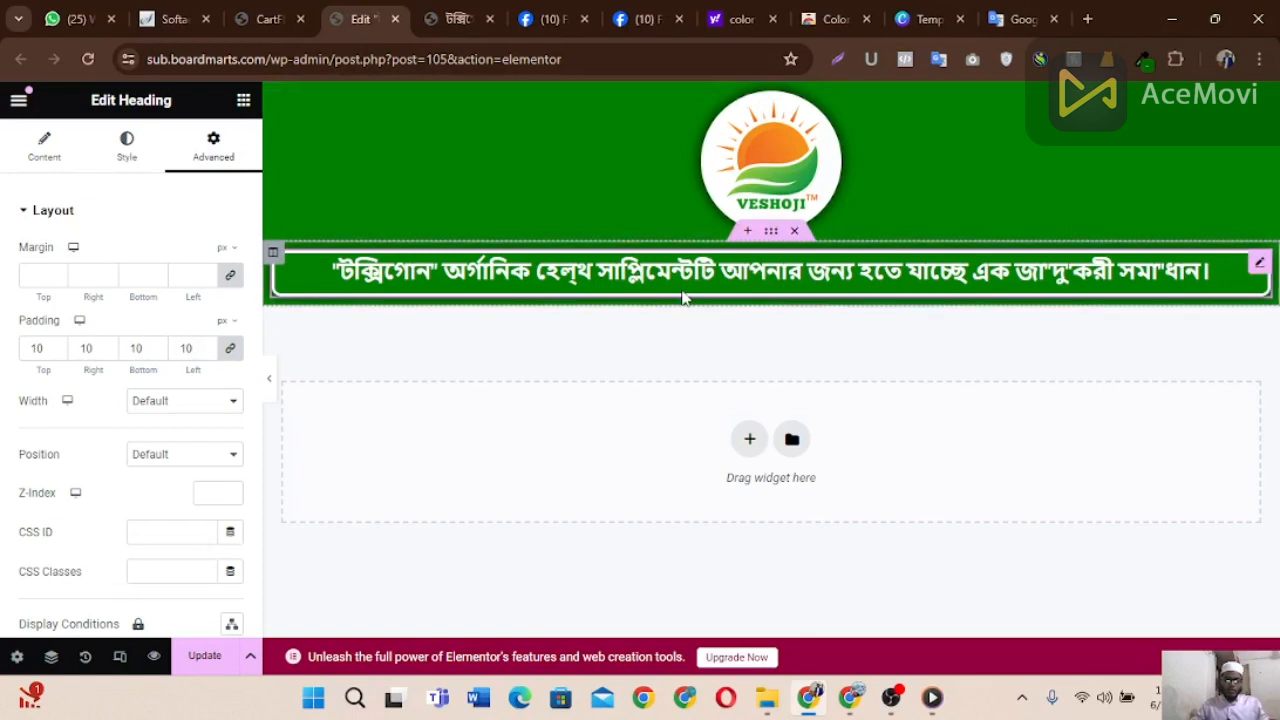
Step: Duplicate the white-bordered heading below the logo
{"action": "right_click", "coordinate": [770, 240]}
{"action": "left_click", "coordinate": [663, 351]}
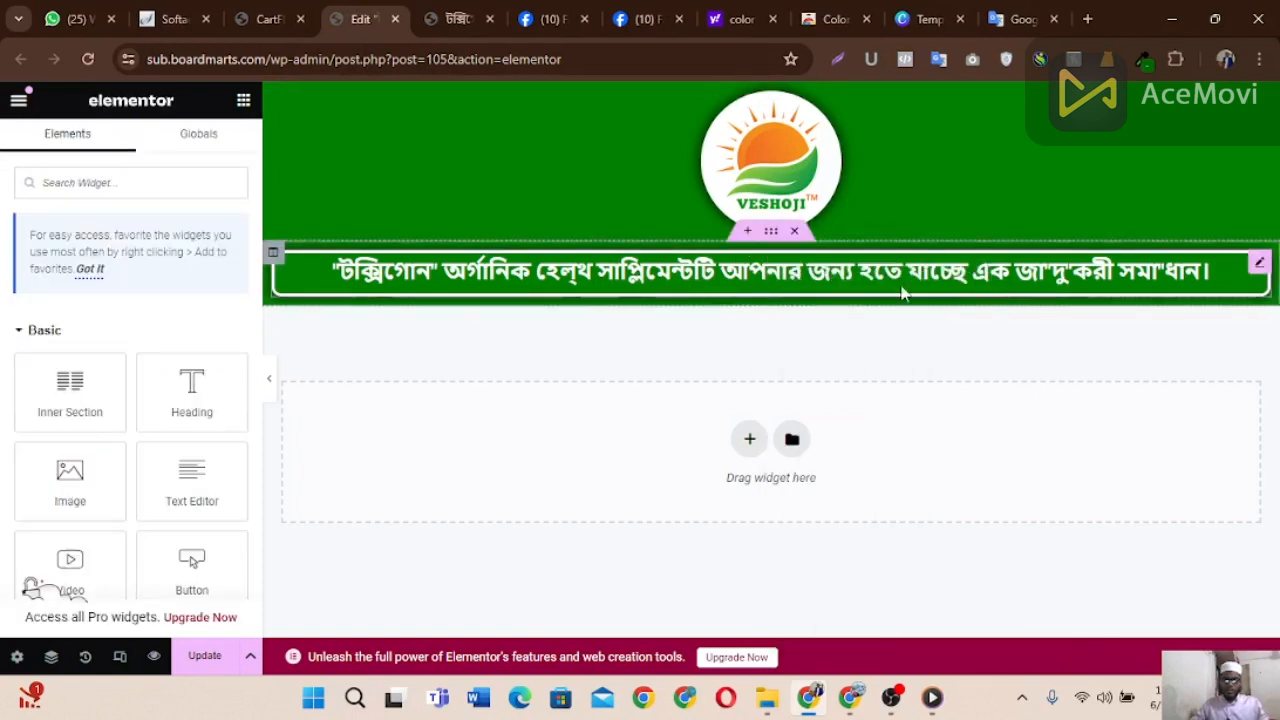
{"action": "right_click", "coordinate": [1264, 270]}
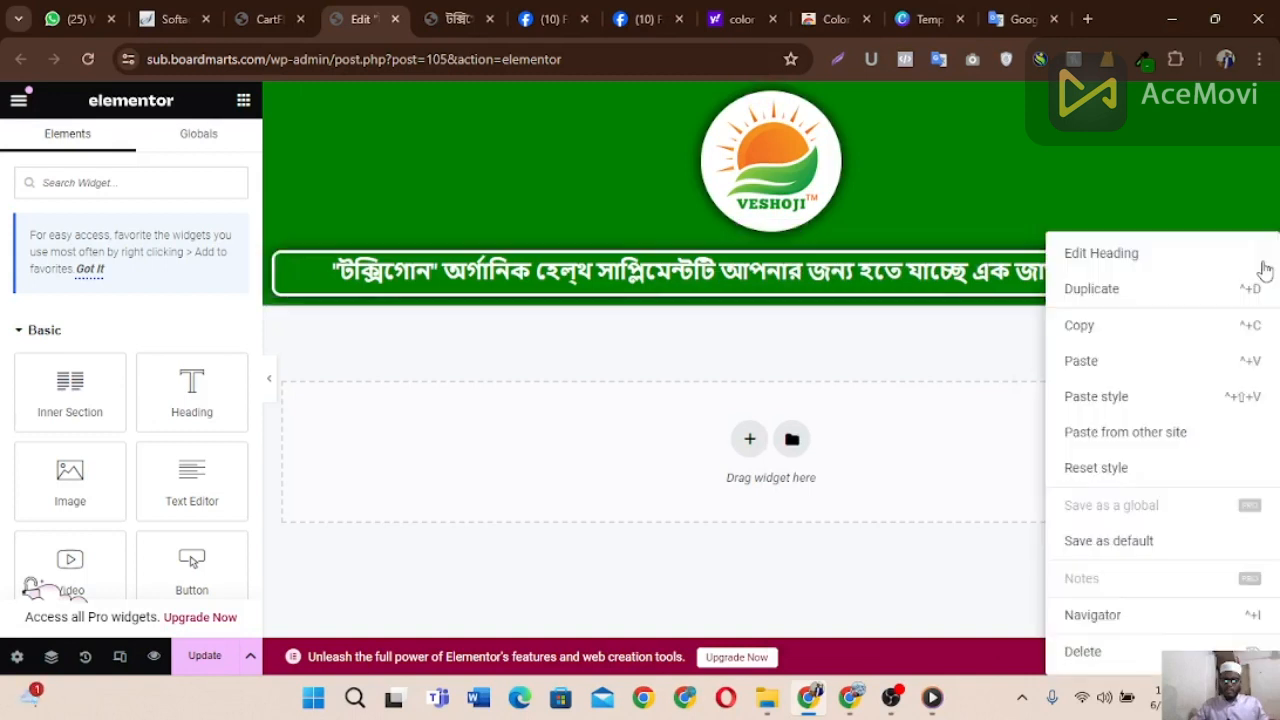
{"action": "left_click", "coordinate": [1129, 292]}
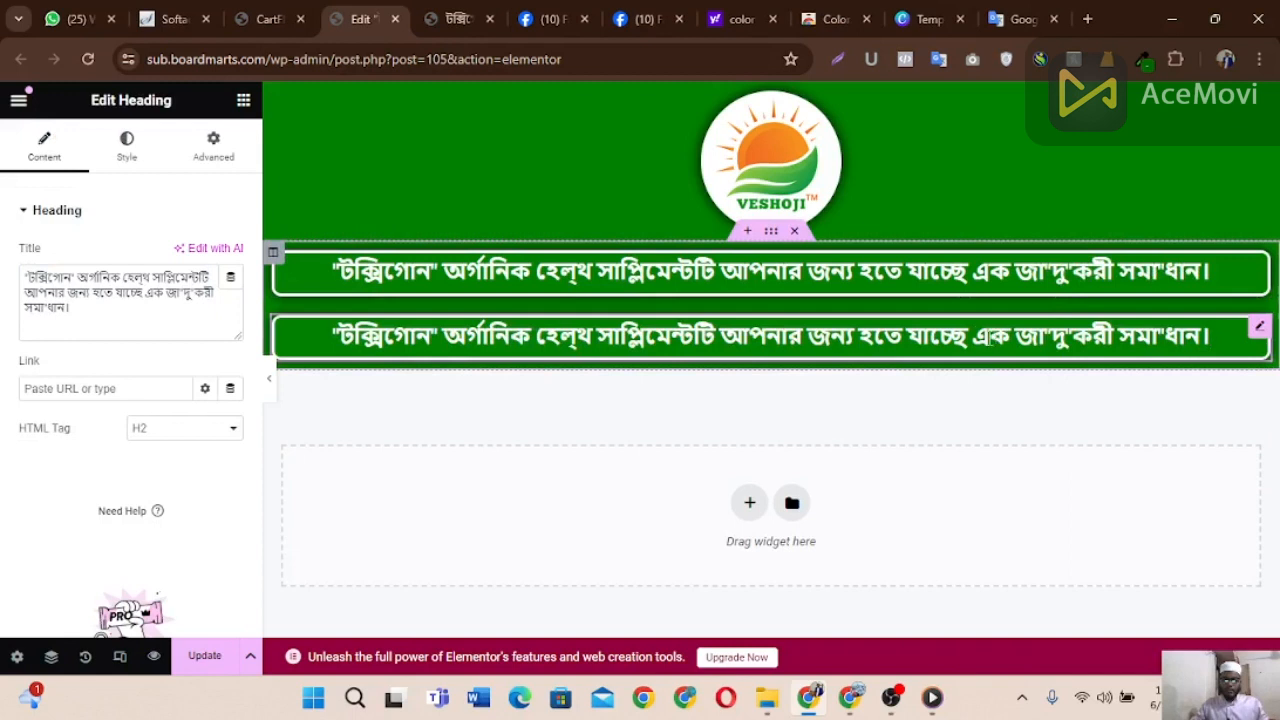
Step: Replace the duplicated heading's title with অর্ডার করতে "Order now" বাটনে ক্লিক করুন
{"action": "left_click", "coordinate": [146, 285]}
{"action": "key", "text": "ctrl+a"}
{"action": "type", "text": "অর্ডার করতে 'Order now' বাটনে ক্লিক করুন।"}
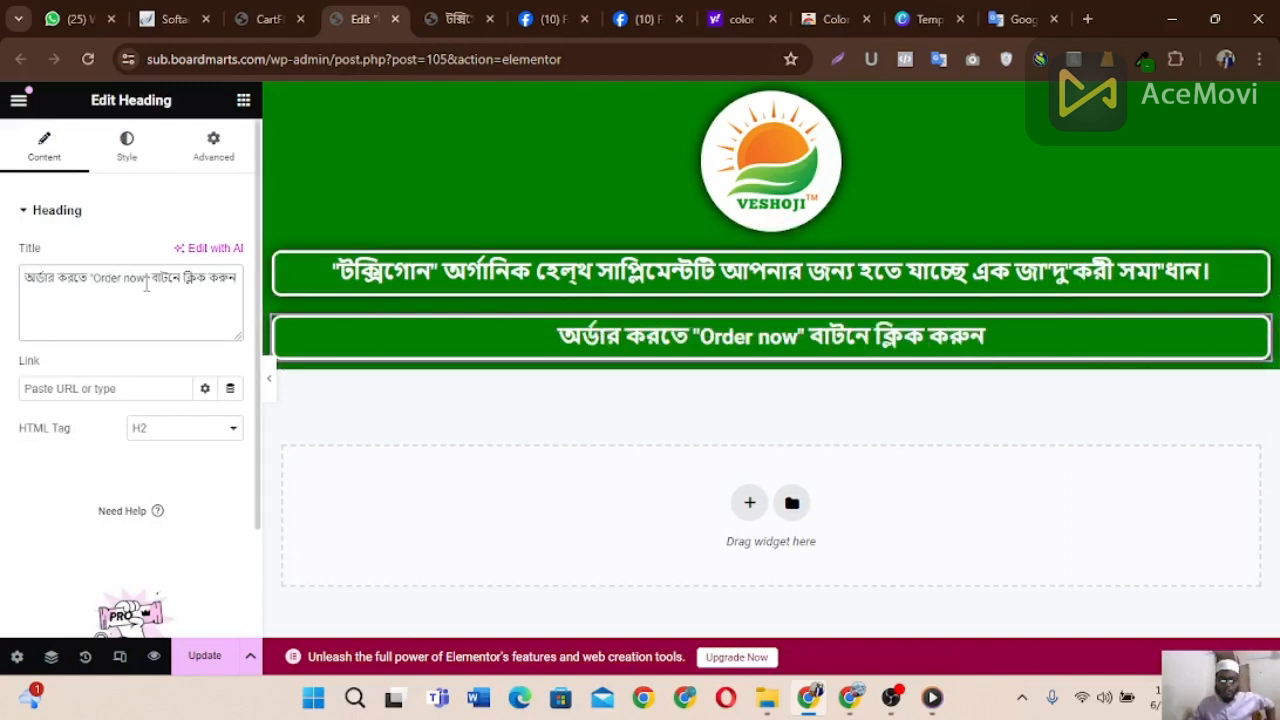
Step: Check the second heading's styling on the veshoji.com reference page, and give the duplicated heading a classic red background, #D10C0C
{"action": "left_click", "coordinate": [458, 18]}
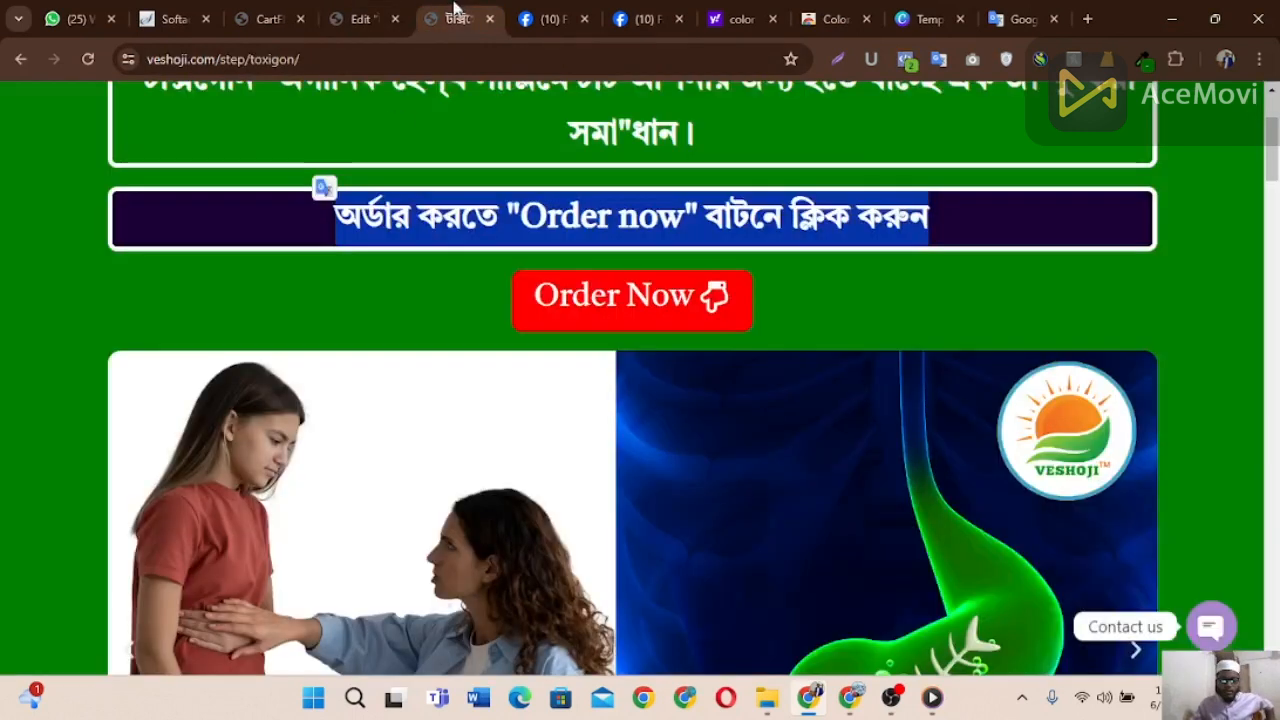
{"action": "left_click", "coordinate": [316, 253]}
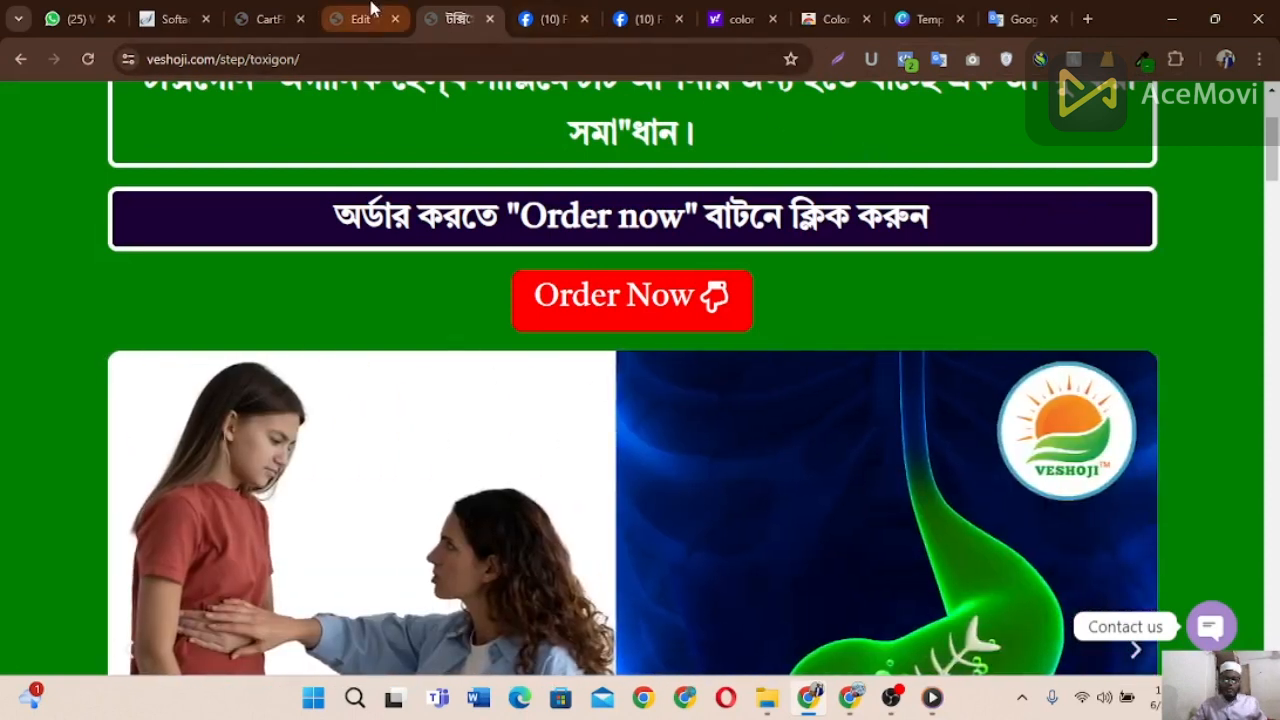
{"action": "left_click", "coordinate": [362, 16]}
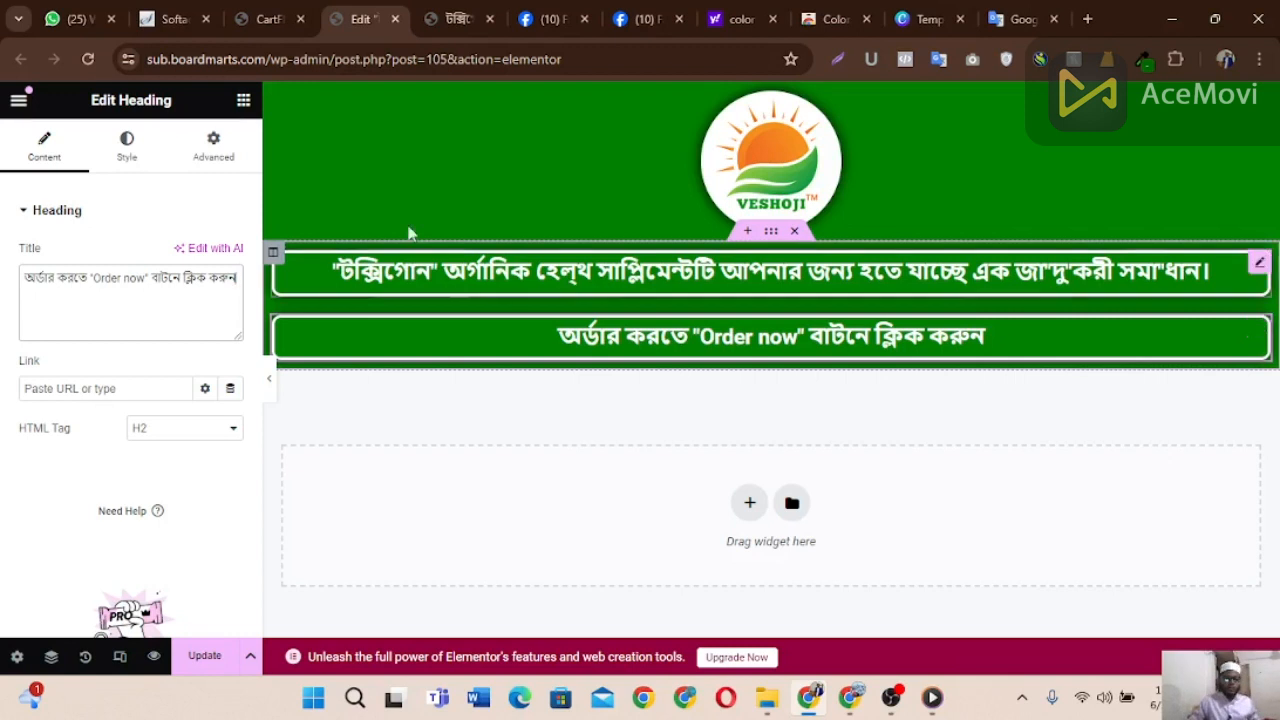
{"action": "left_click", "coordinate": [128, 152]}
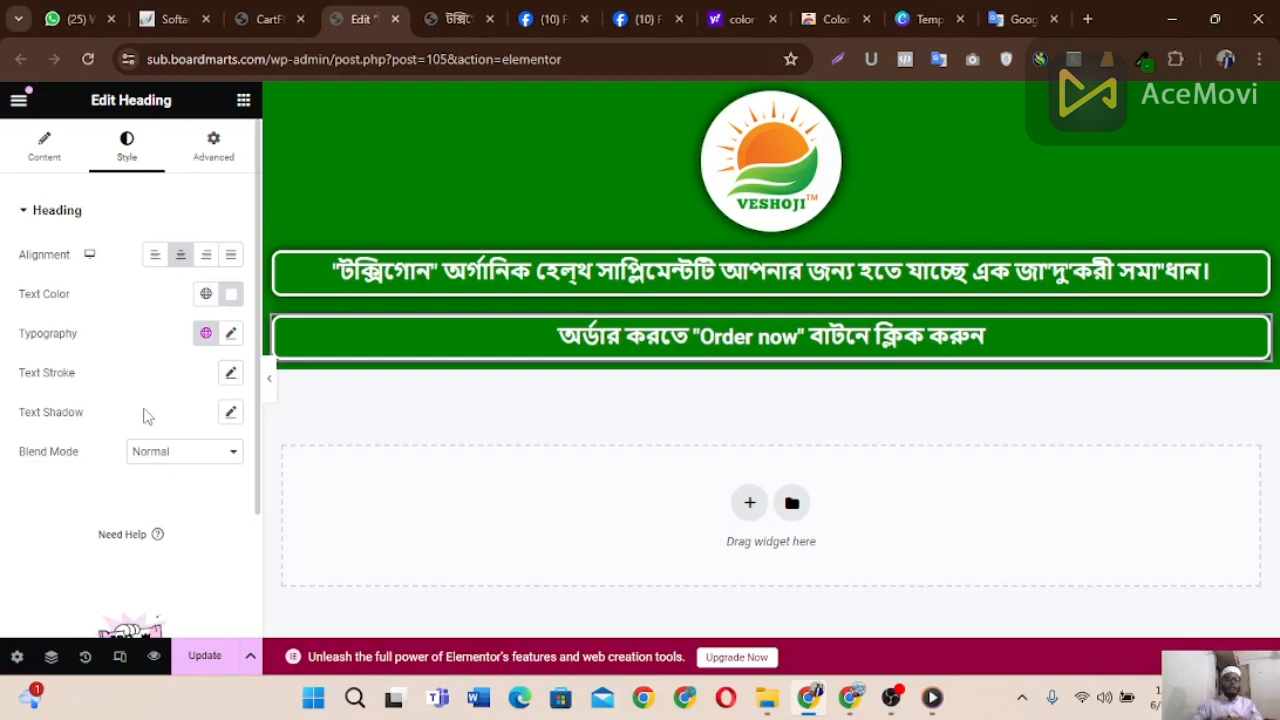
{"action": "left_click", "coordinate": [211, 147]}
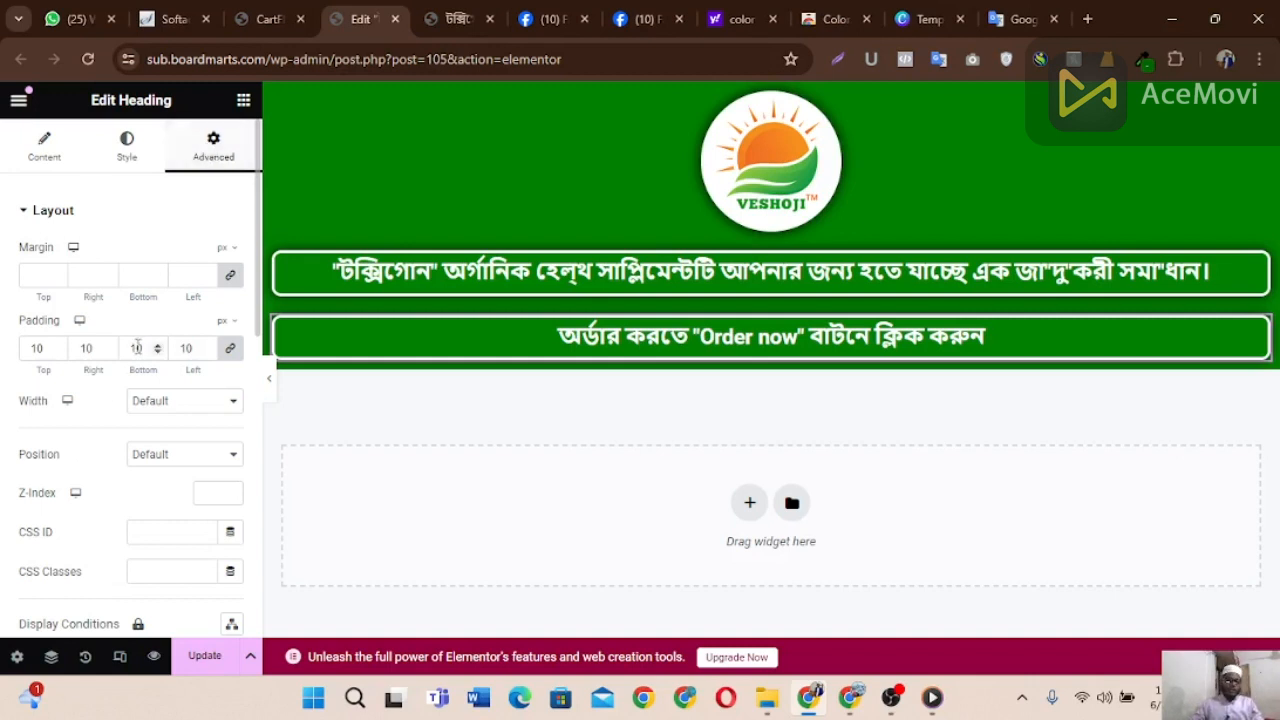
{"action": "scroll", "coordinate": [143, 371], "scroll_direction": "down", "scroll_amount": 3}
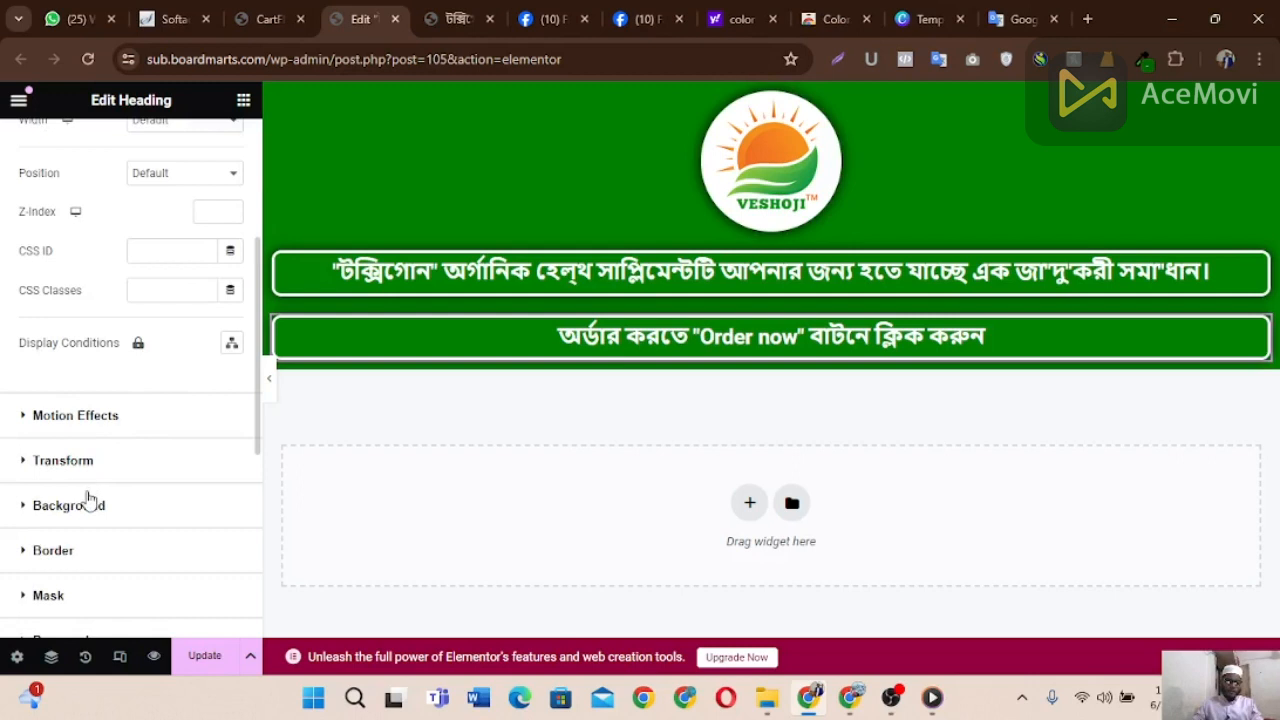
{"action": "left_click", "coordinate": [88, 503]}
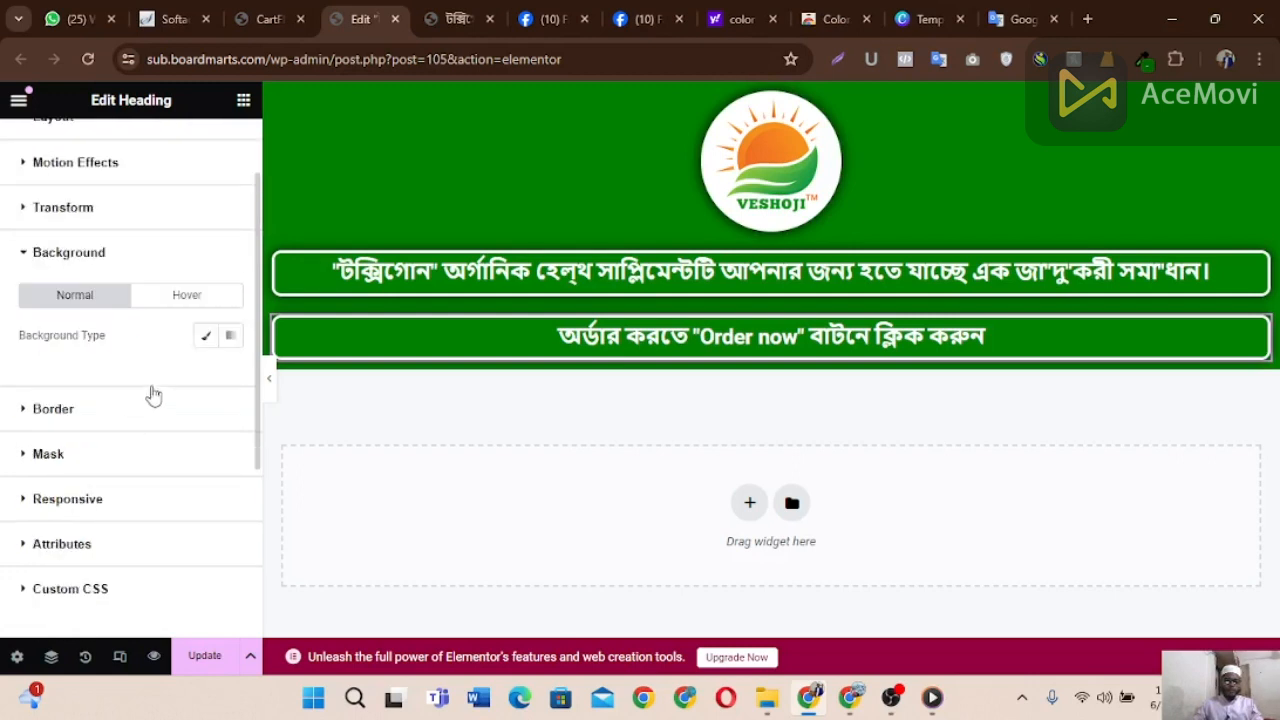
{"action": "left_click", "coordinate": [213, 345]}
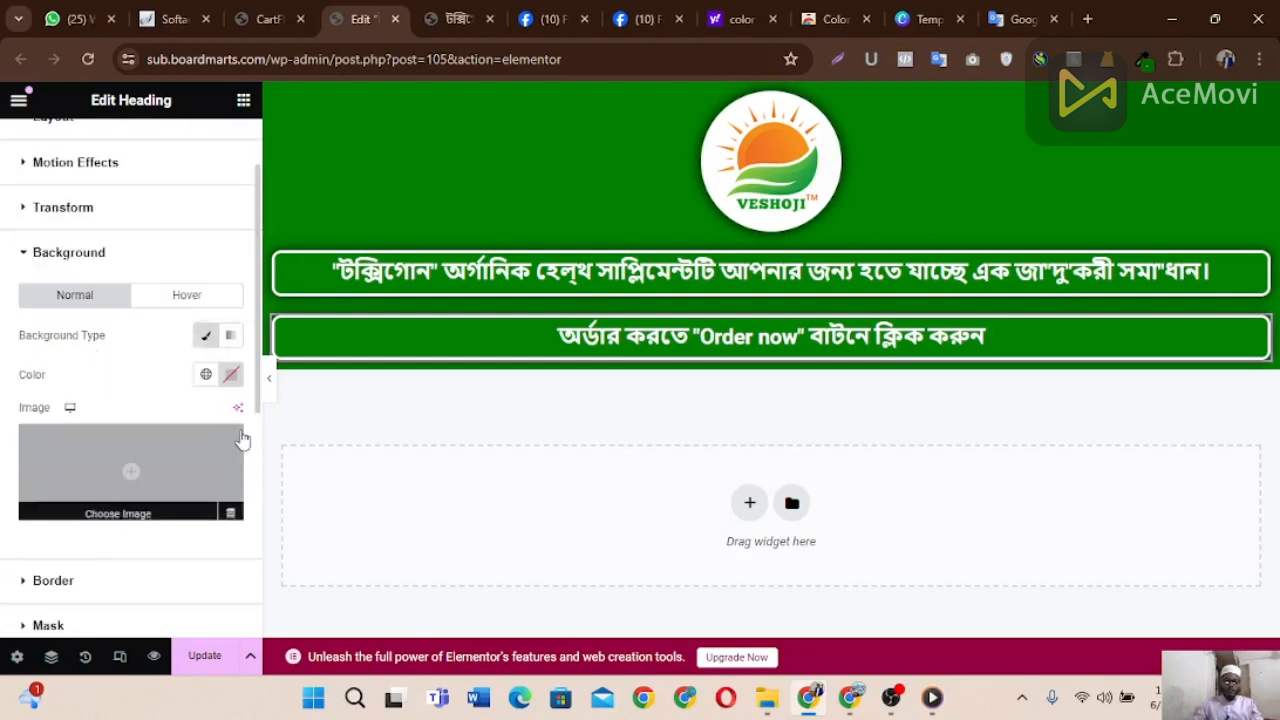
{"action": "left_click", "coordinate": [232, 376]}
{"action": "left_click_drag", "start_coordinate": [320, 510], "coordinate": [326, 476]}
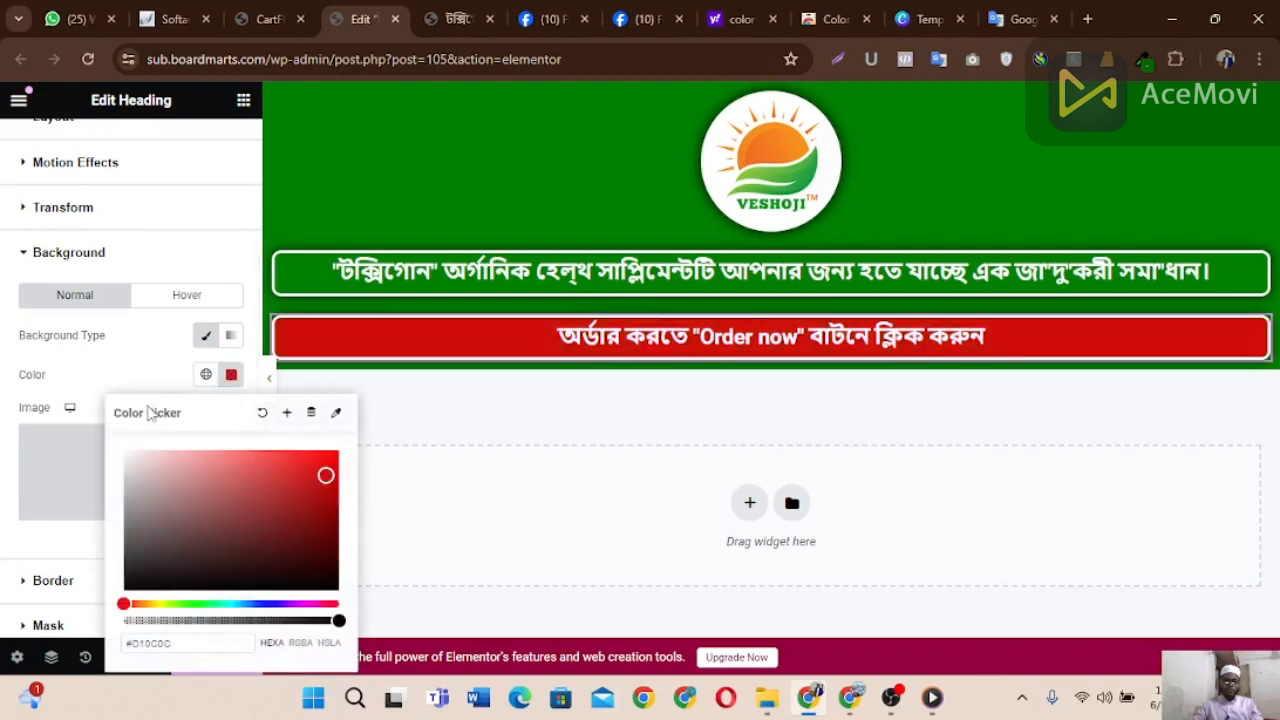
{"action": "left_click", "coordinate": [140, 378]}
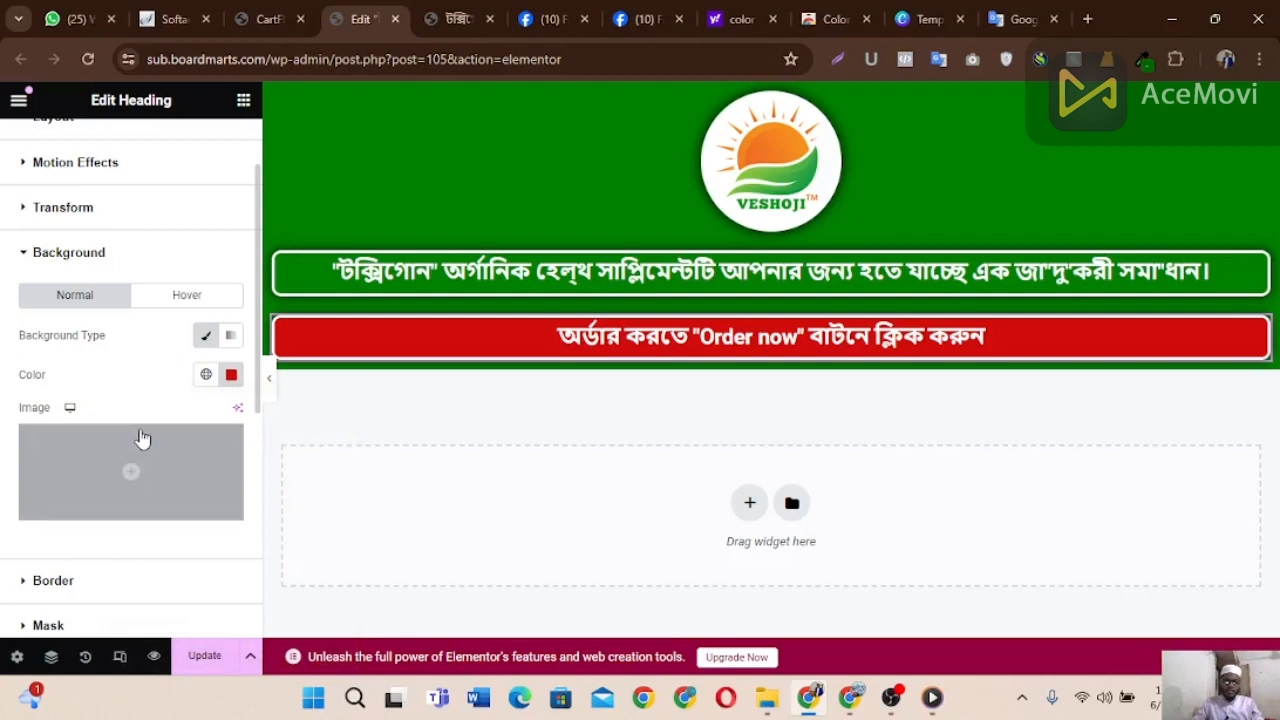
Step: Try the photo of the round fruit on grass from the media library as the second heading's background image
{"action": "left_click", "coordinate": [140, 459]}
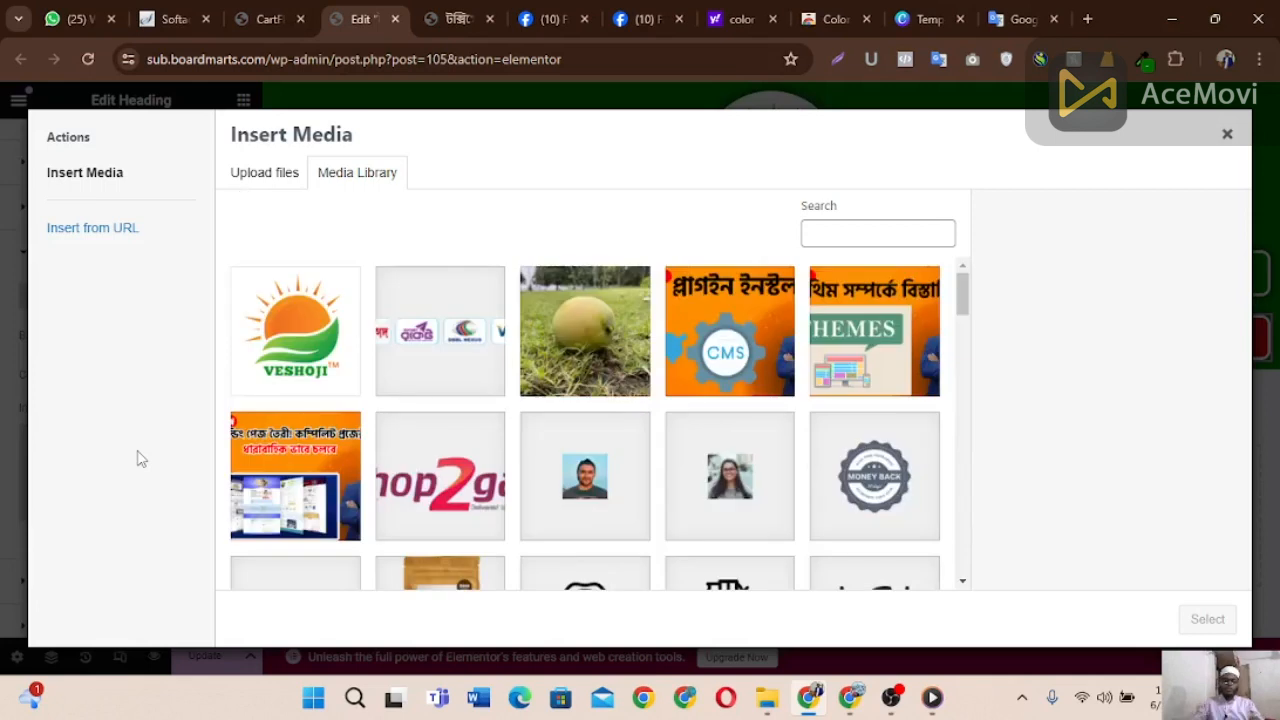
{"action": "left_click", "coordinate": [586, 372]}
{"action": "left_click", "coordinate": [1205, 618]}
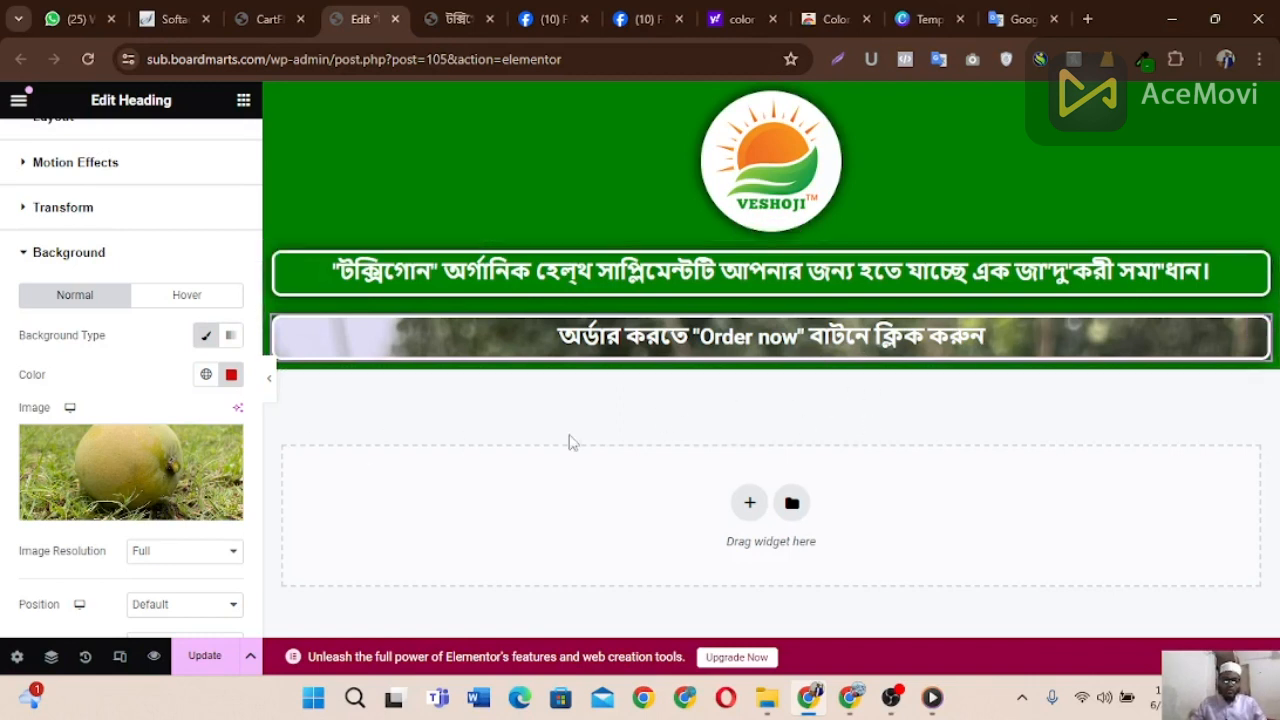
Step: Try the Thumbnail - 150 x 150 image resolution, return it to Full, and set the background image's position to Center Center
{"action": "scroll", "coordinate": [184, 560], "scroll_direction": "down", "scroll_amount": 1}
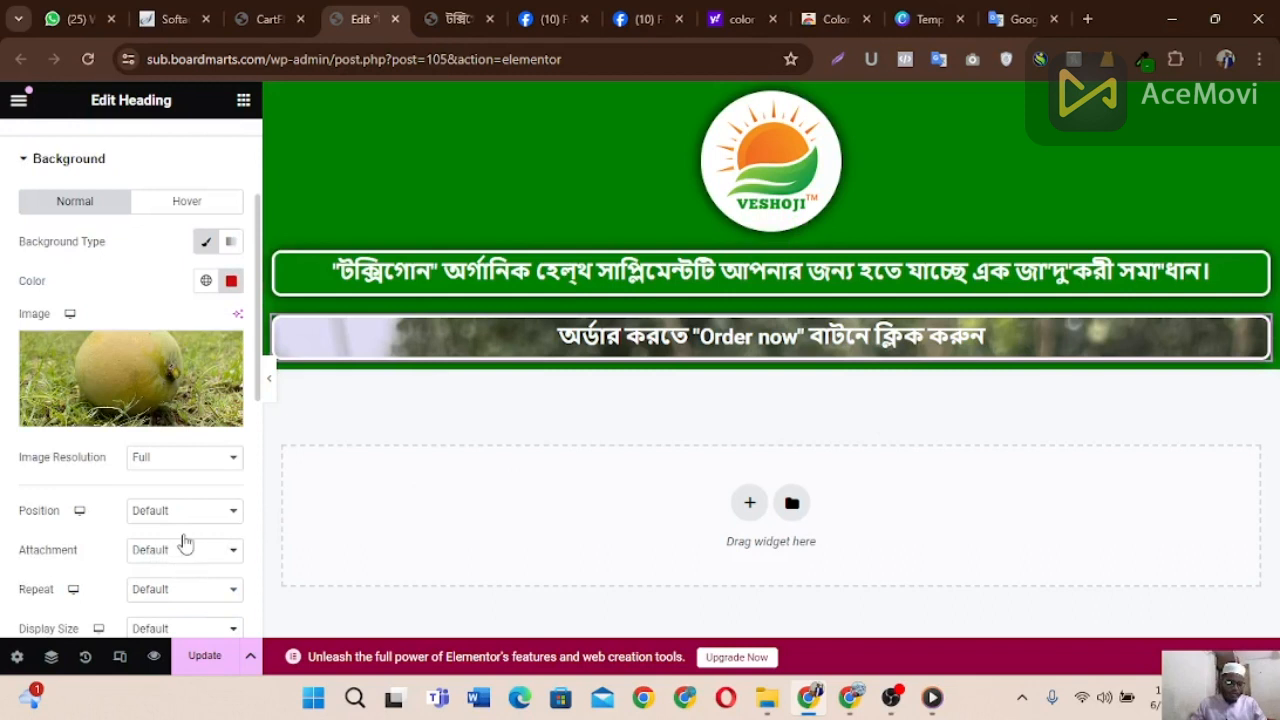
{"action": "left_click", "coordinate": [181, 460]}
{"action": "left_click", "coordinate": [199, 479]}
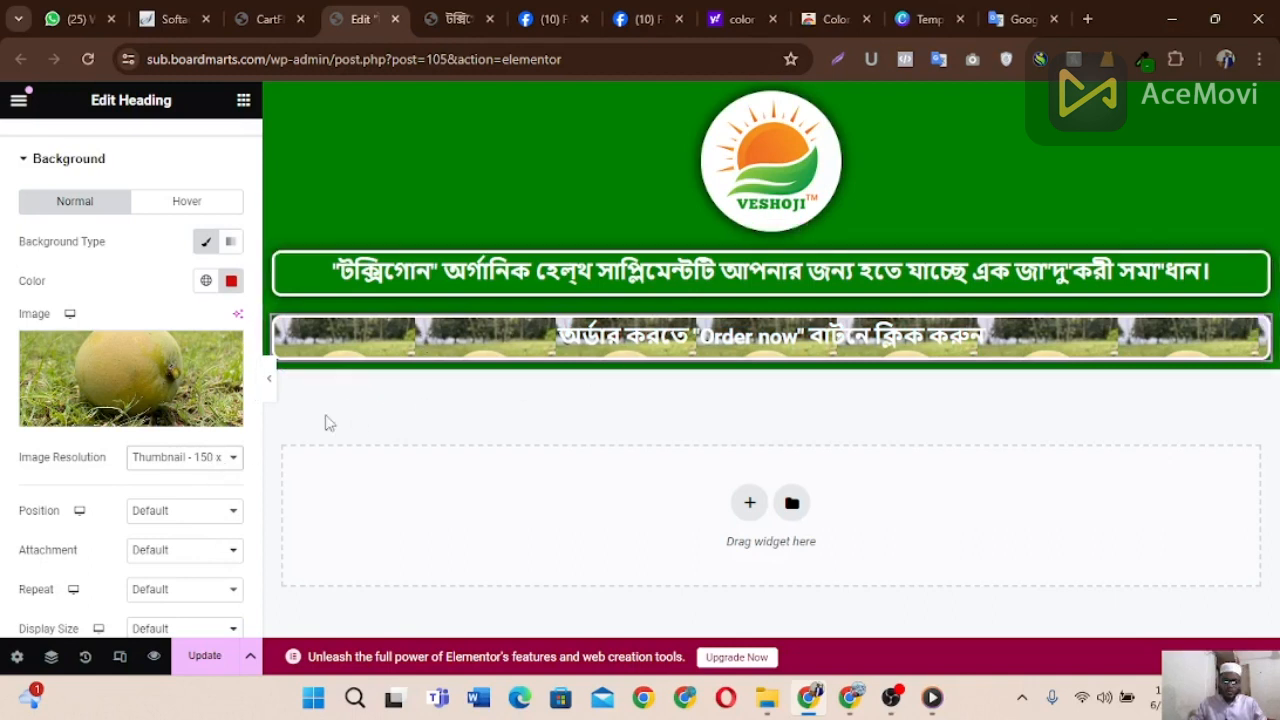
{"action": "left_click", "coordinate": [214, 458]}
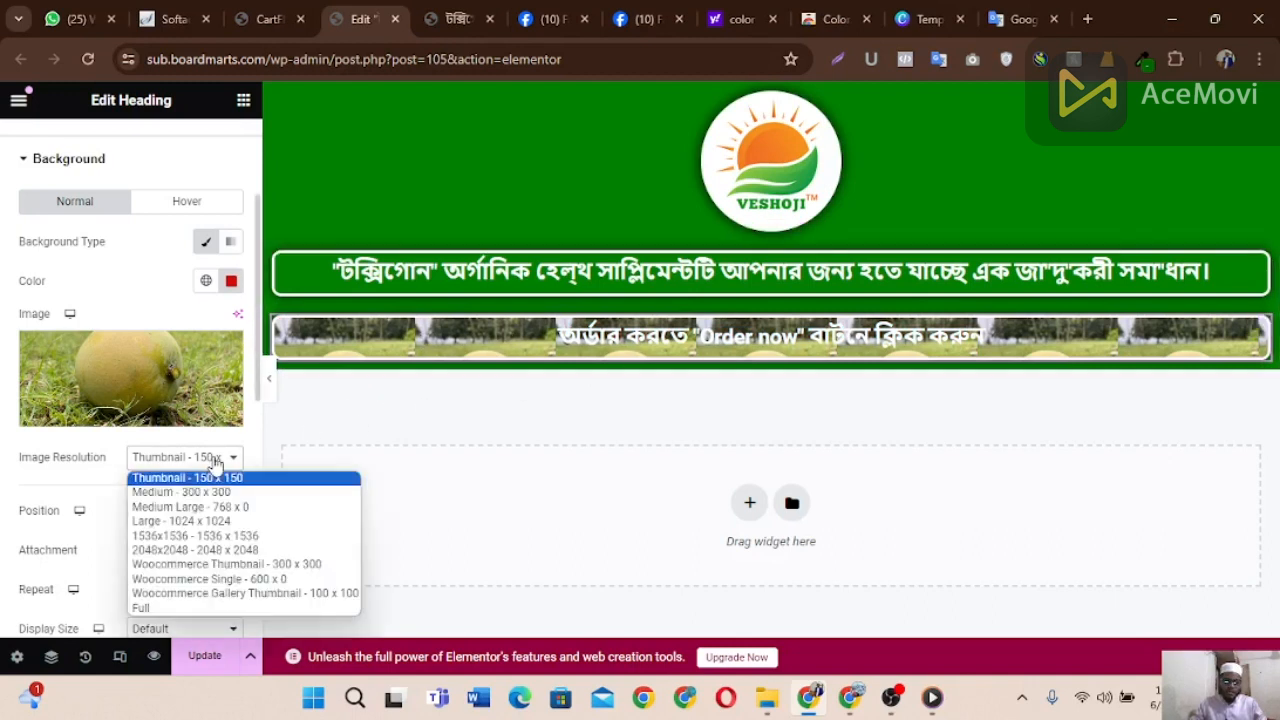
{"action": "left_click", "coordinate": [193, 608]}
{"action": "left_click", "coordinate": [180, 518]}
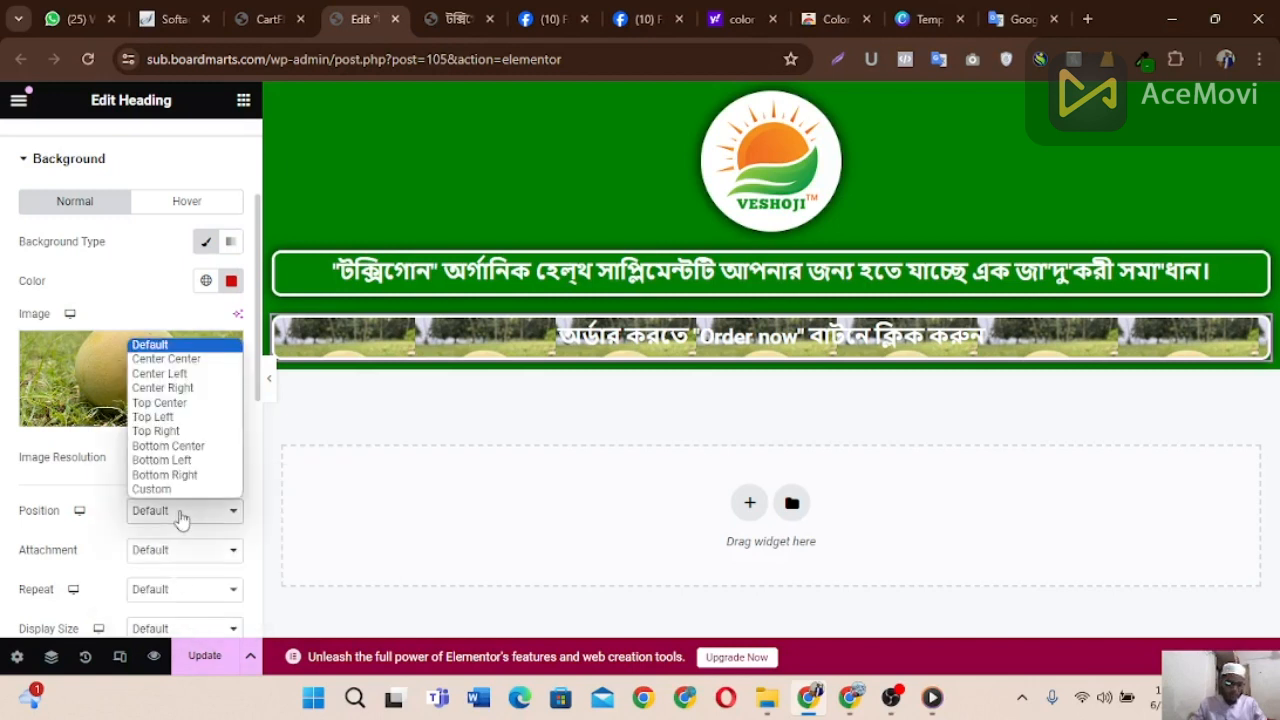
{"action": "left_click", "coordinate": [199, 360]}
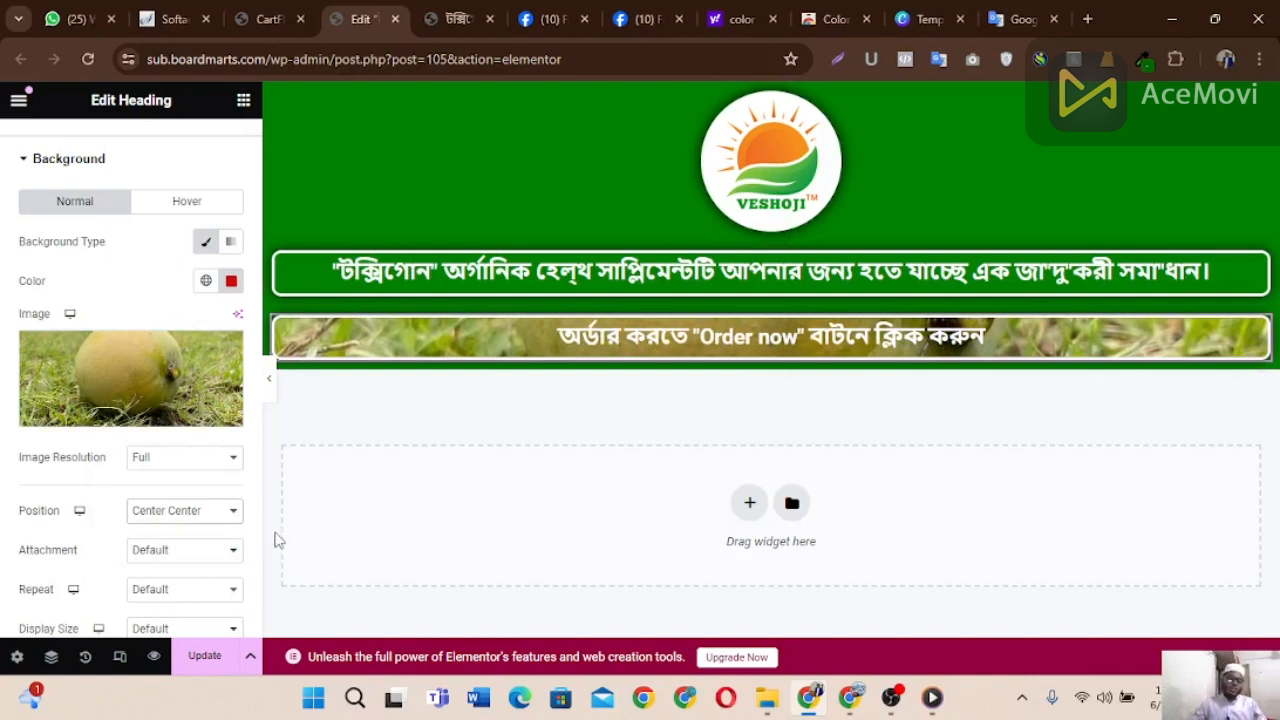
Step: Try the Cover and Contain display sizes for the second heading's background image, and remove the image
{"action": "scroll", "coordinate": [218, 545], "scroll_direction": "down", "scroll_amount": 1}
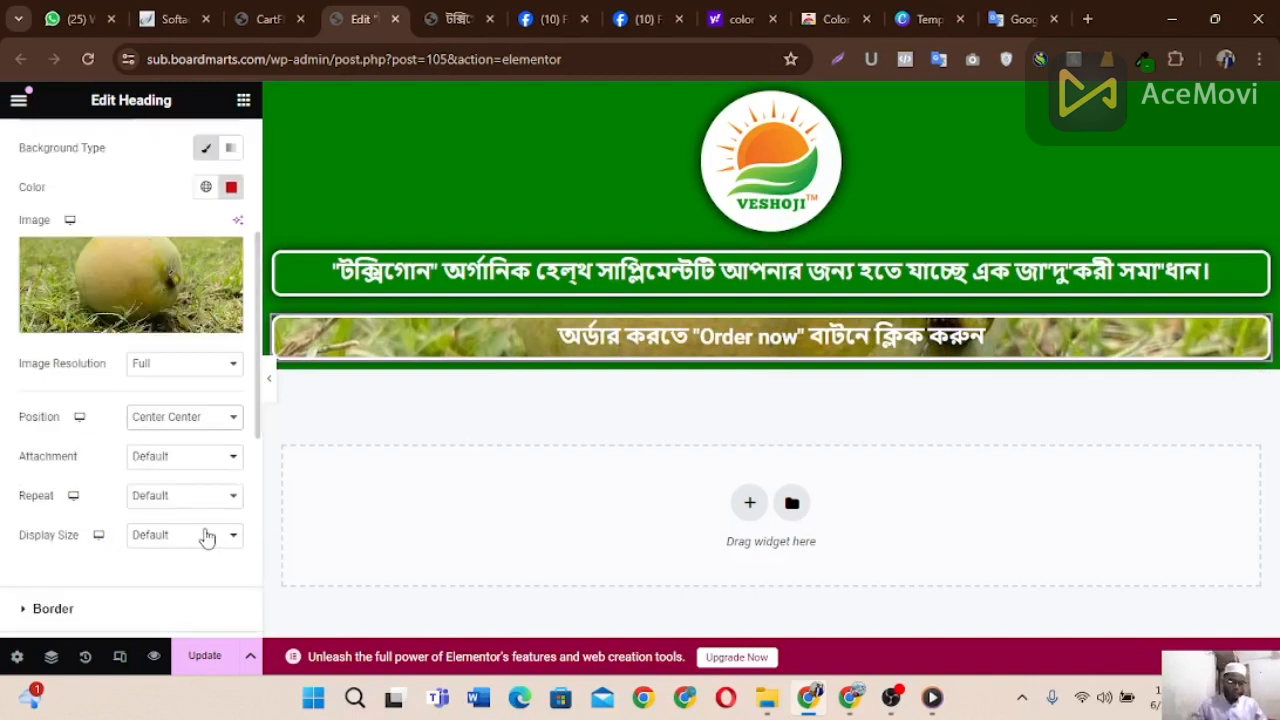
{"action": "left_click", "coordinate": [205, 538]}
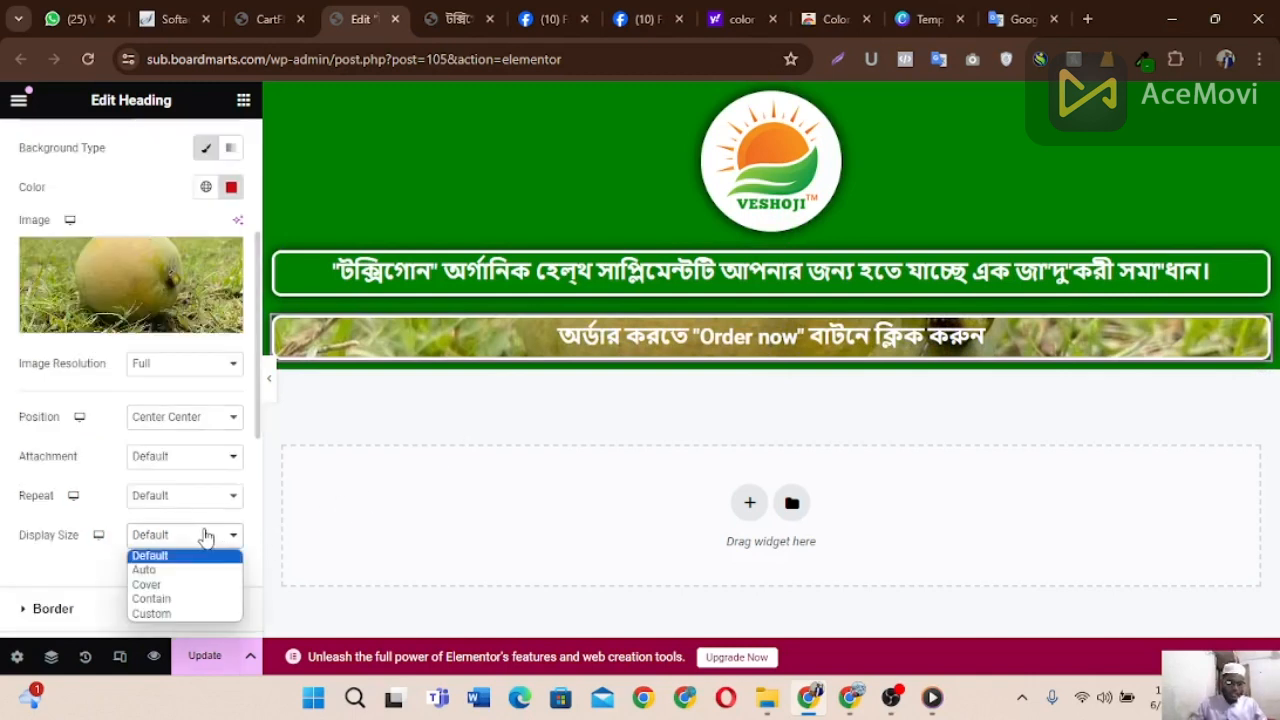
{"action": "left_click", "coordinate": [193, 585]}
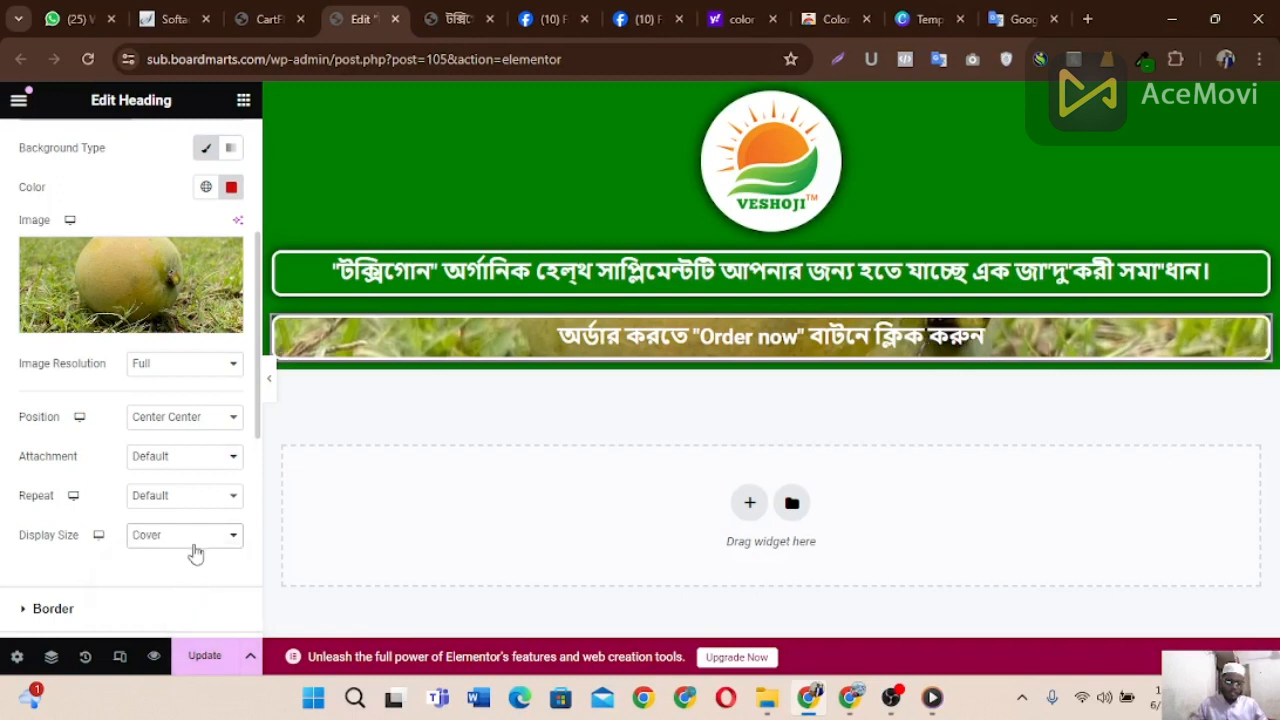
{"action": "left_click", "coordinate": [191, 540]}
{"action": "left_click", "coordinate": [183, 600]}
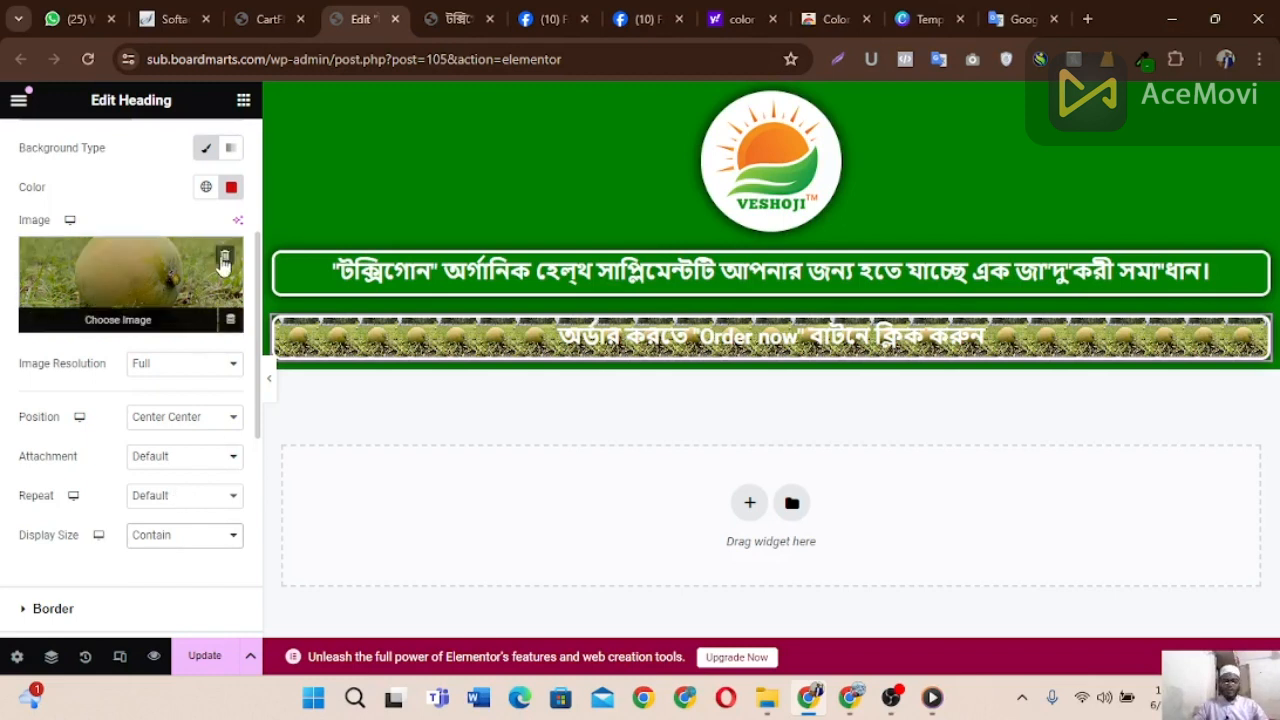
{"action": "left_click", "coordinate": [224, 264]}
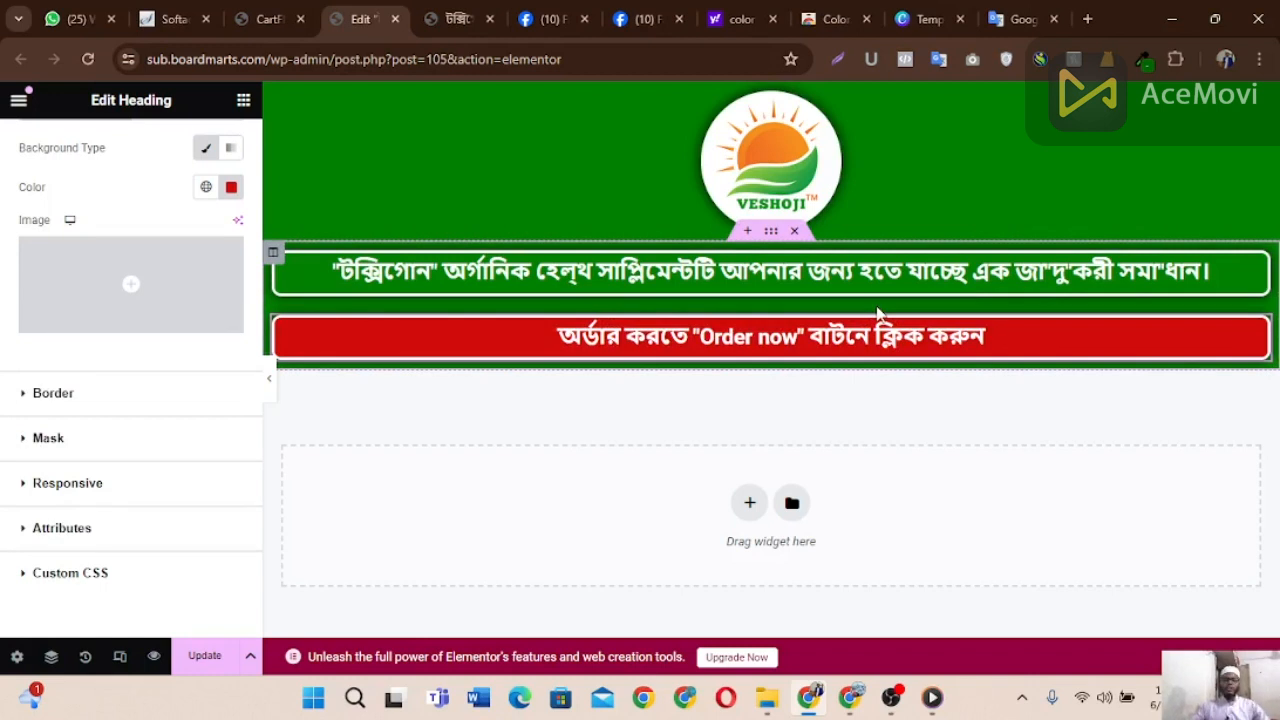
Step: Copy the "Order Now" button label from the veshoji.com reference page and return to the Elementor editor
{"action": "left_click", "coordinate": [455, 18]}
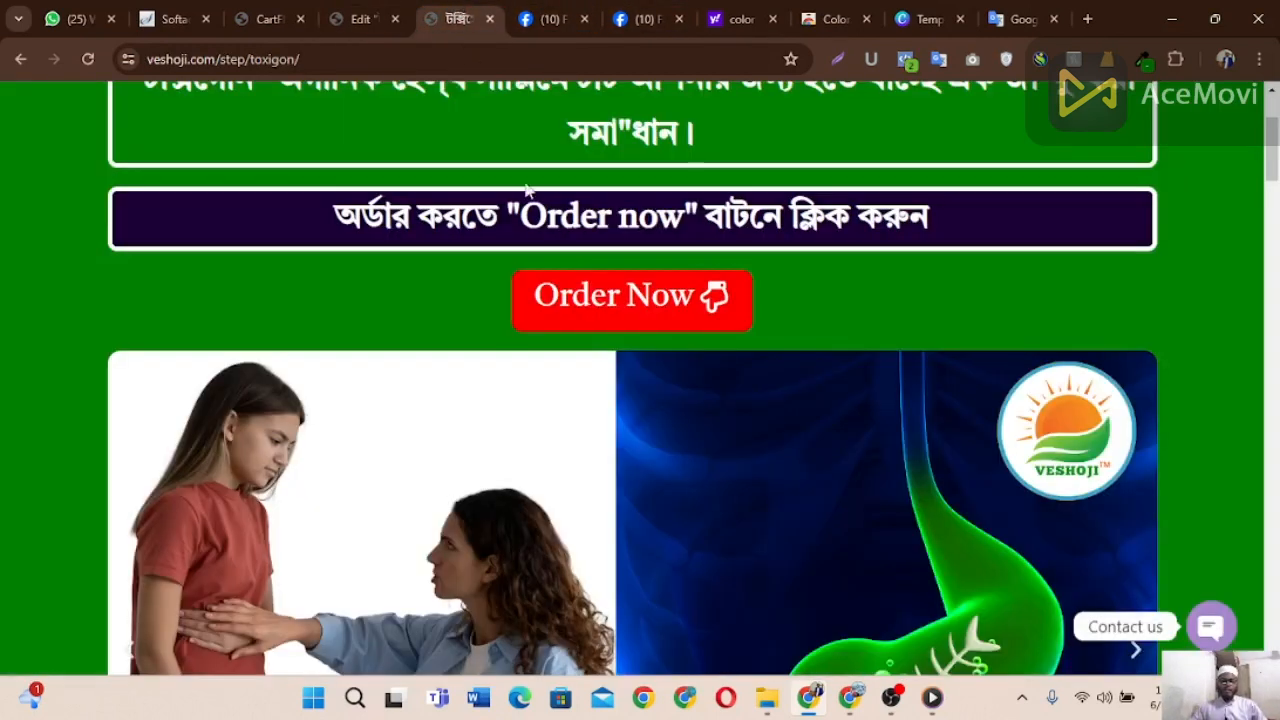
{"action": "left_click_drag", "start_coordinate": [490, 296], "coordinate": [697, 302]}
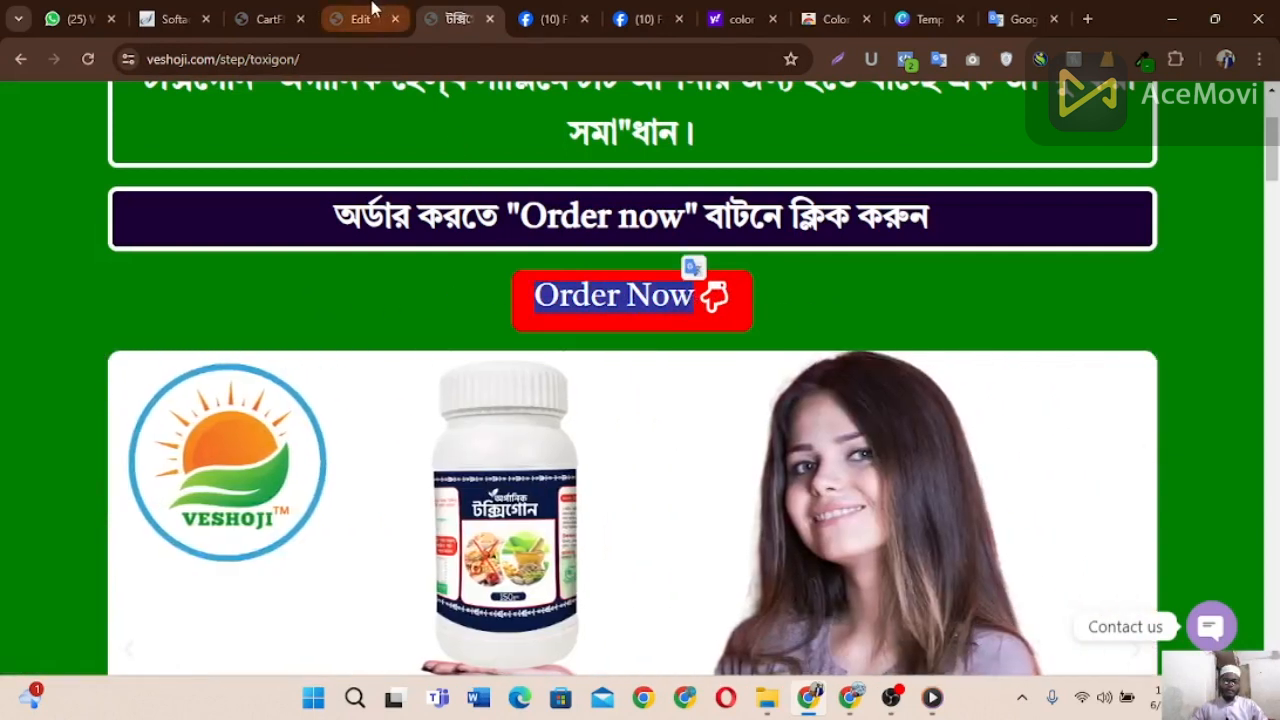
{"action": "left_click", "coordinate": [370, 12]}
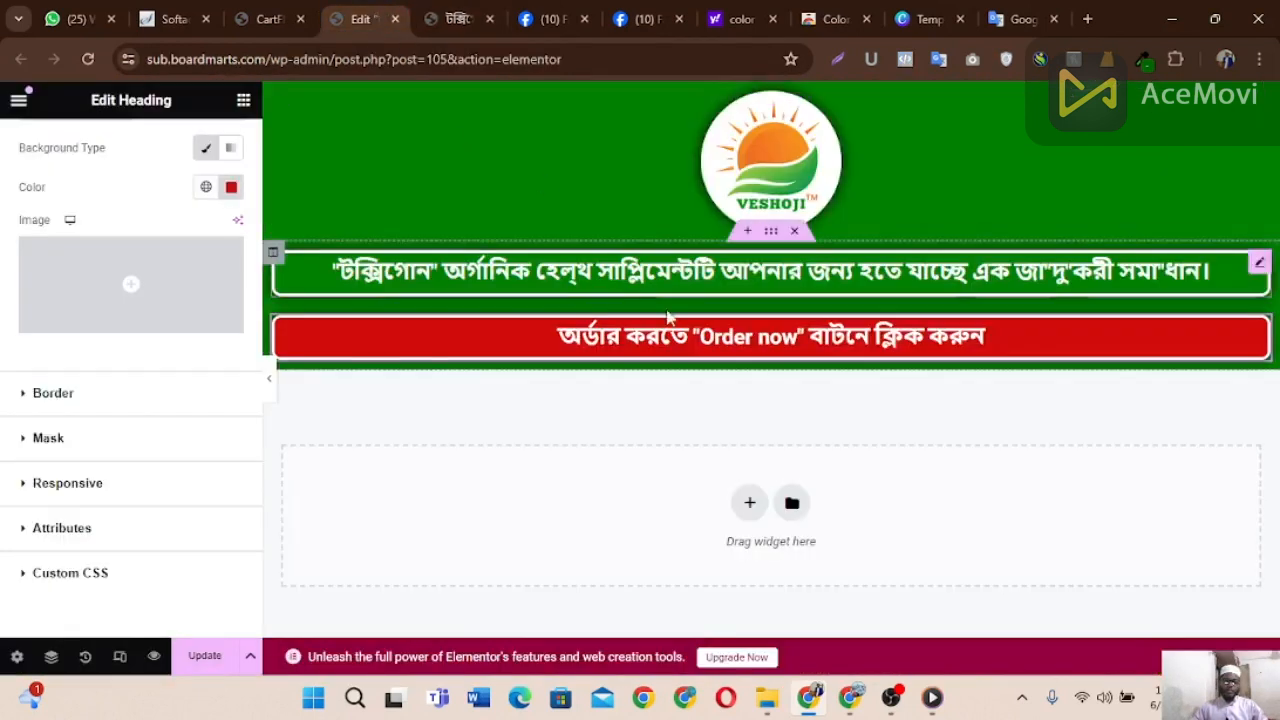
Step: Add a Button widget below the second heading and align it to the center
{"action": "left_click", "coordinate": [241, 99]}
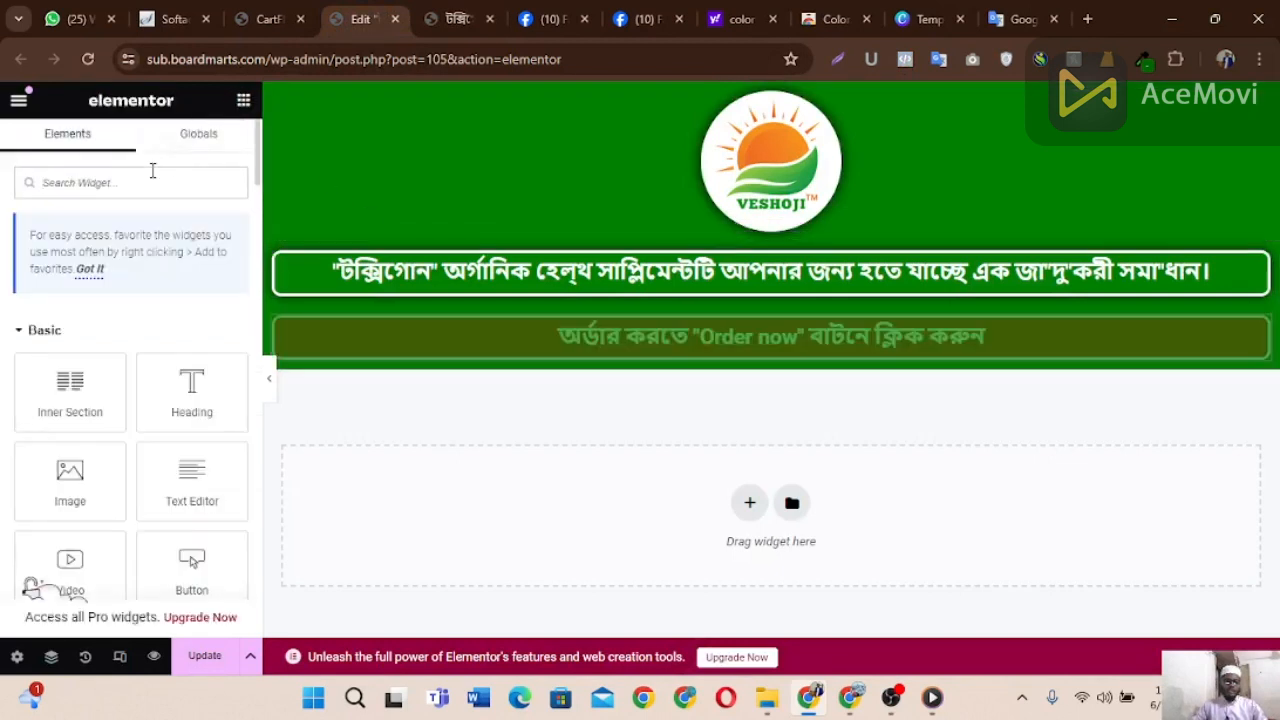
{"action": "type", "text": "bu"}
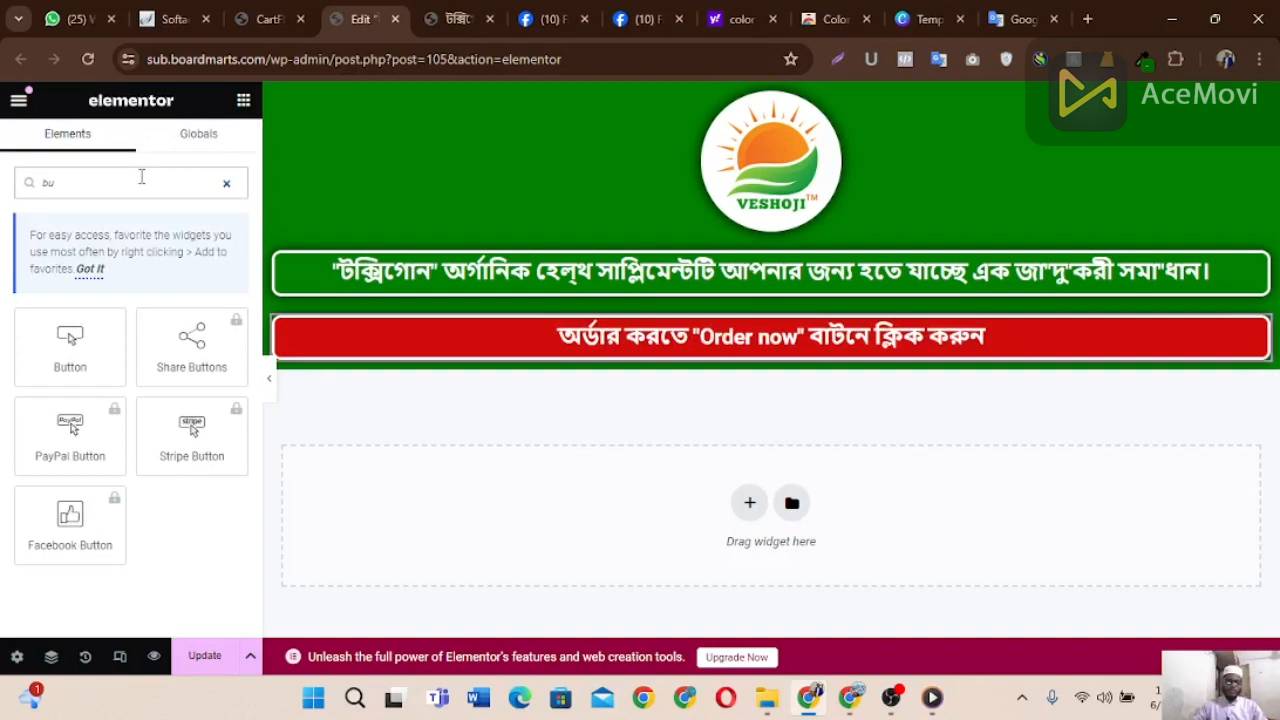
{"action": "left_click_drag", "start_coordinate": [65, 360], "coordinate": [748, 358]}
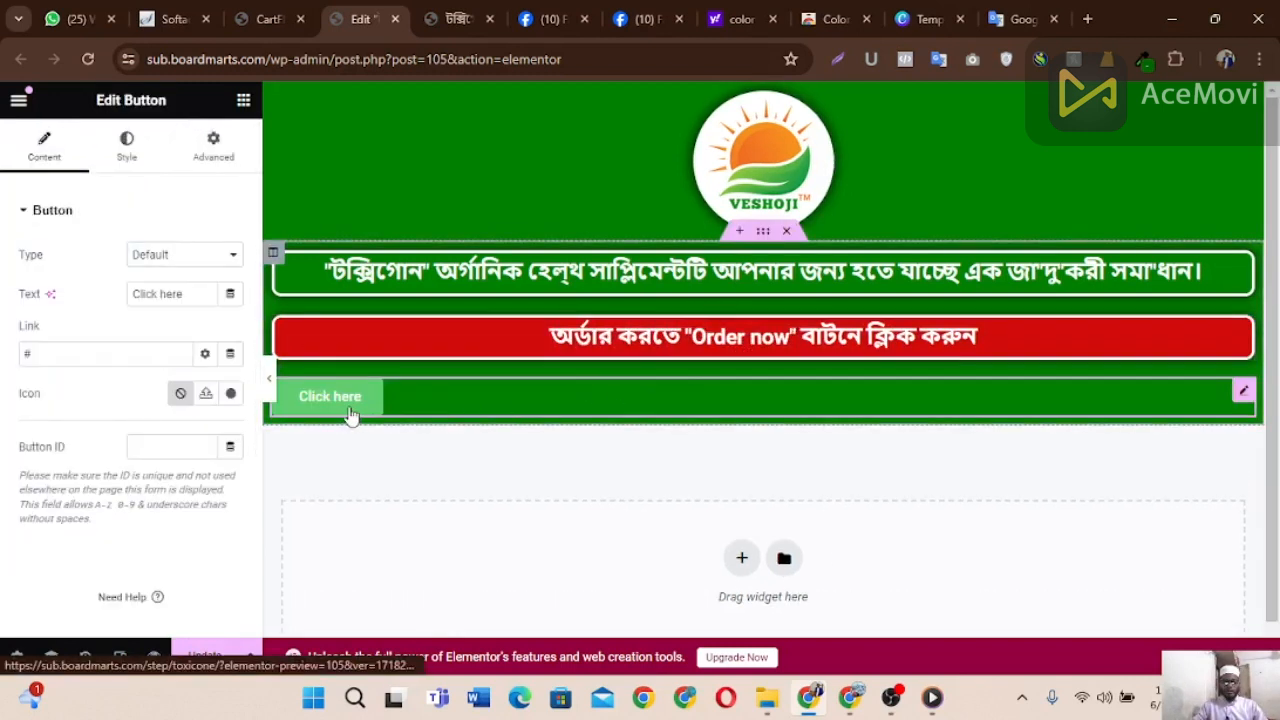
{"action": "triple_click", "coordinate": [167, 291]}
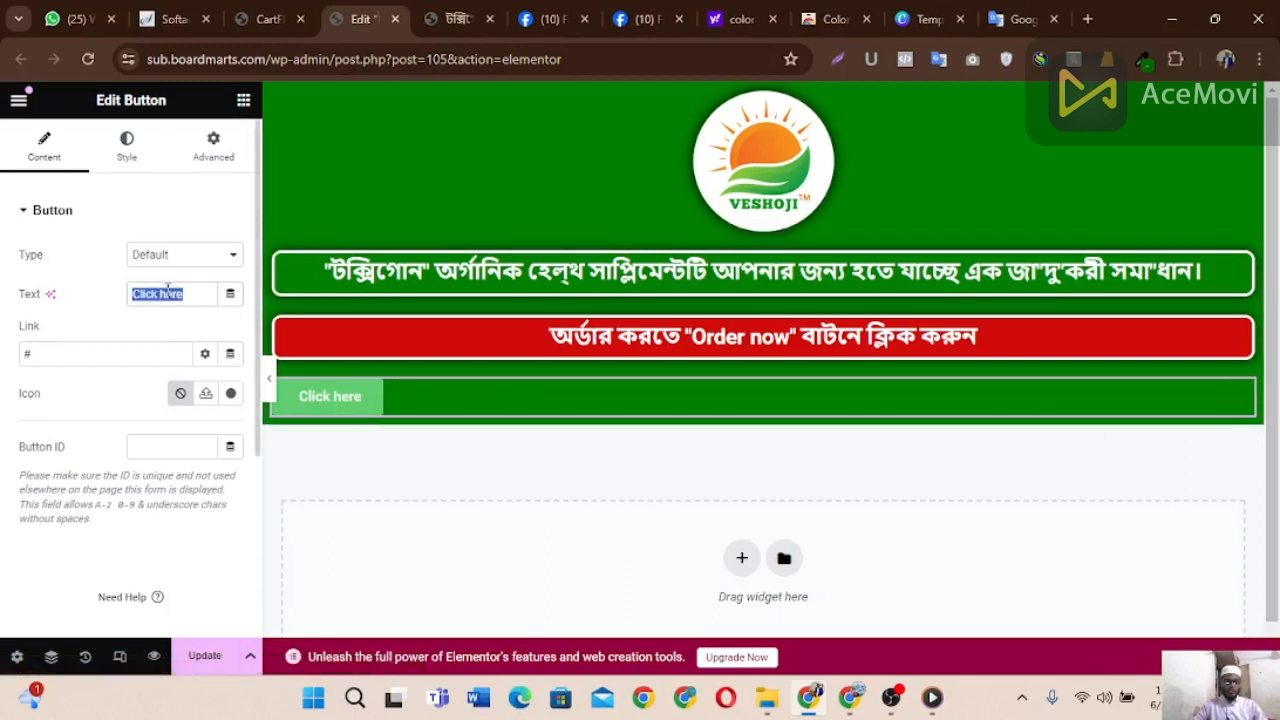
{"action": "left_click", "coordinate": [137, 163]}
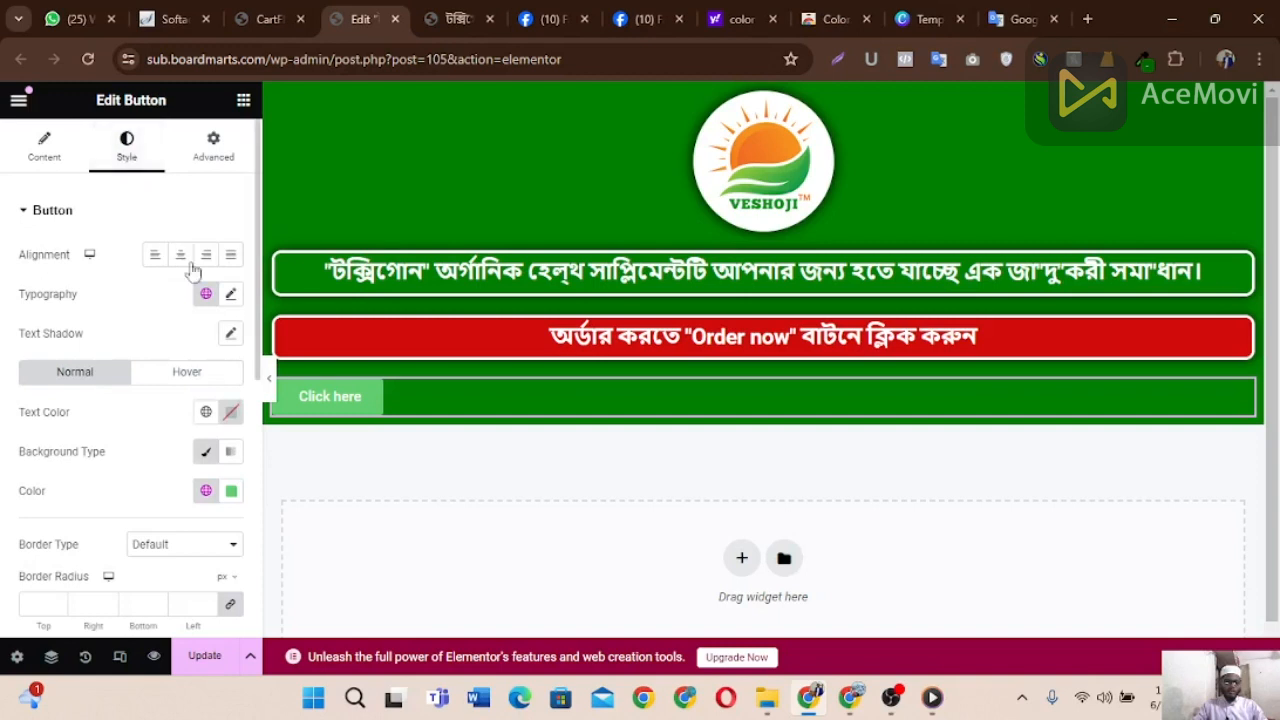
{"action": "left_click", "coordinate": [178, 254]}
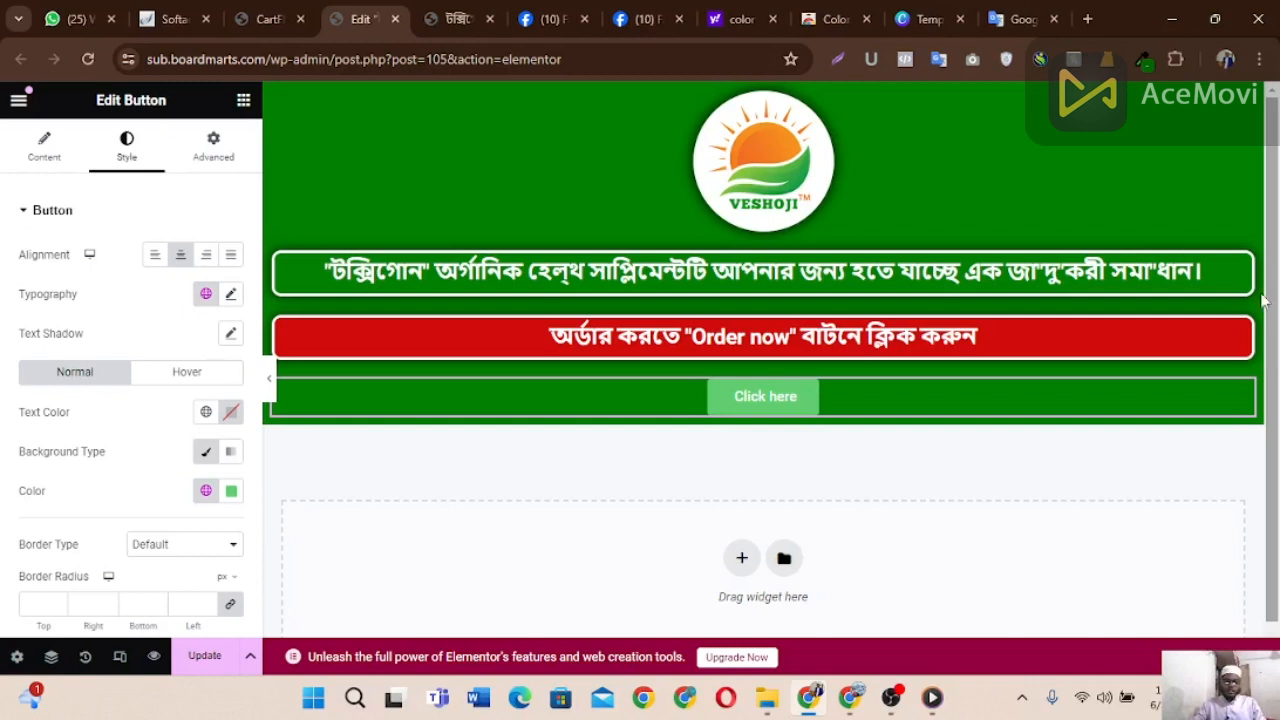
Step: Set the new button's text to "Order Now"
{"action": "left_click", "coordinate": [44, 145]}
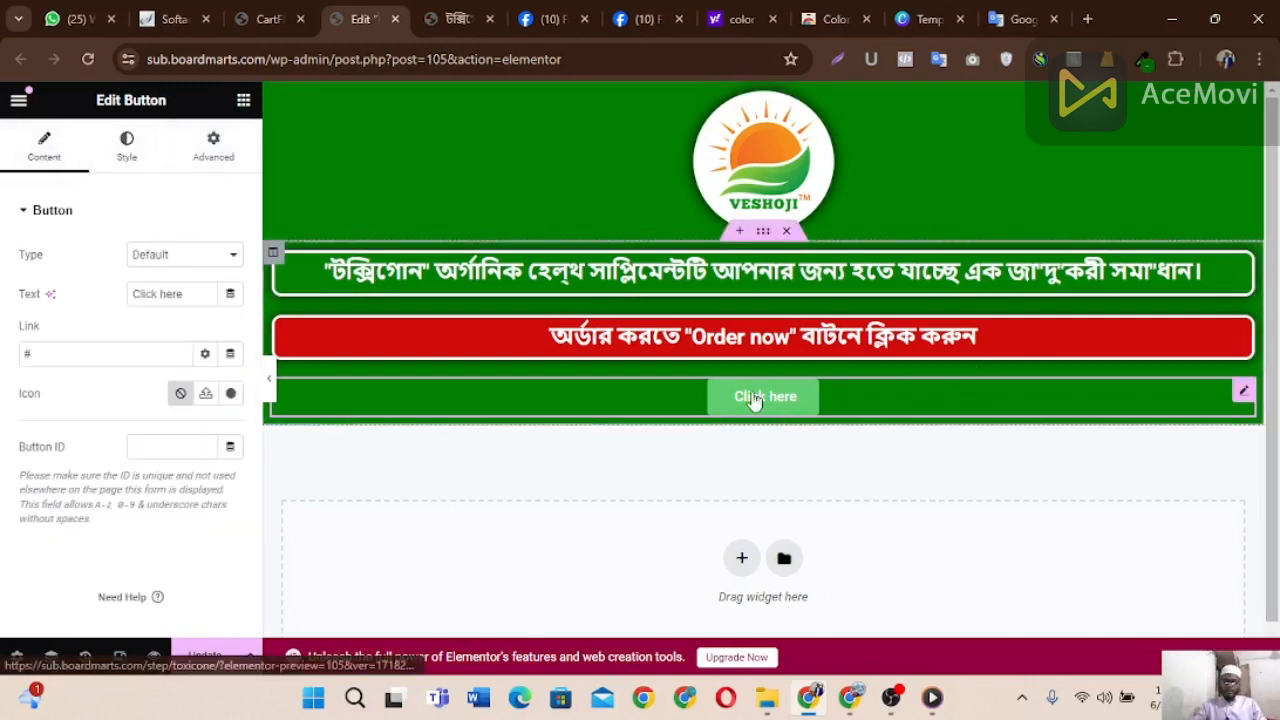
{"action": "triple_click", "coordinate": [172, 298]}
{"action": "type", "text": "Order Now"}
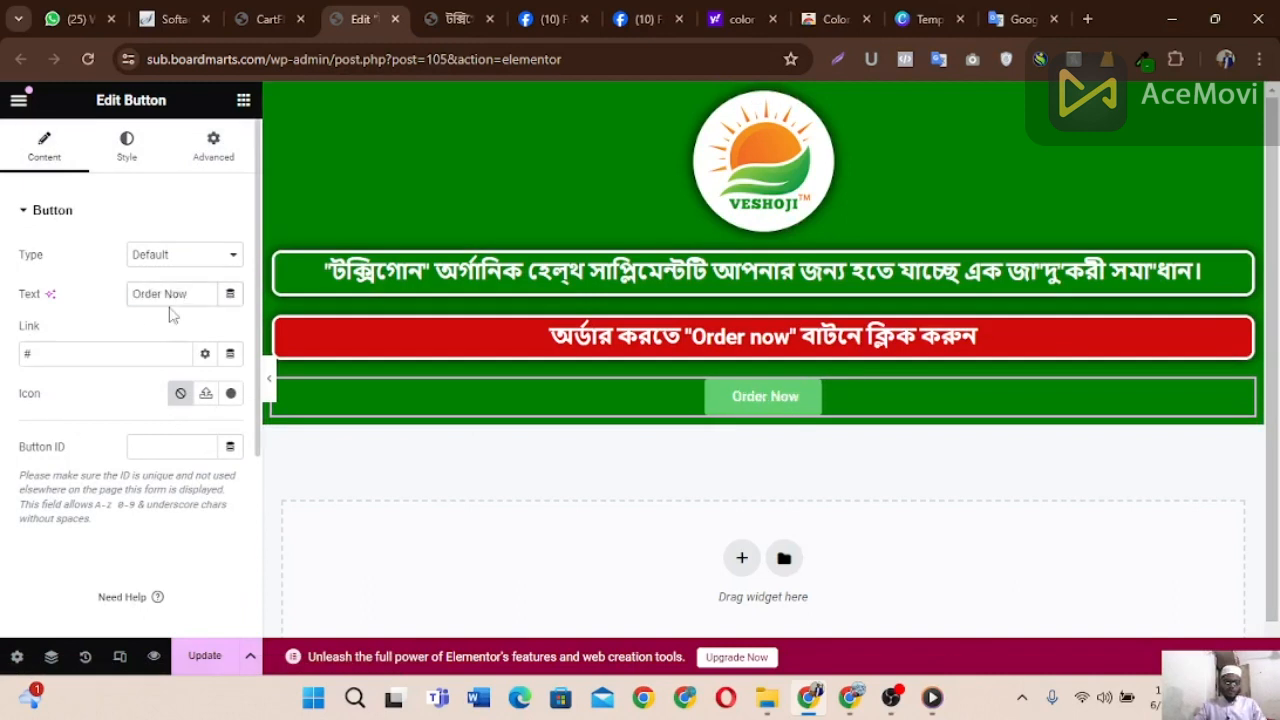
{"action": "double_click", "coordinate": [168, 291]}
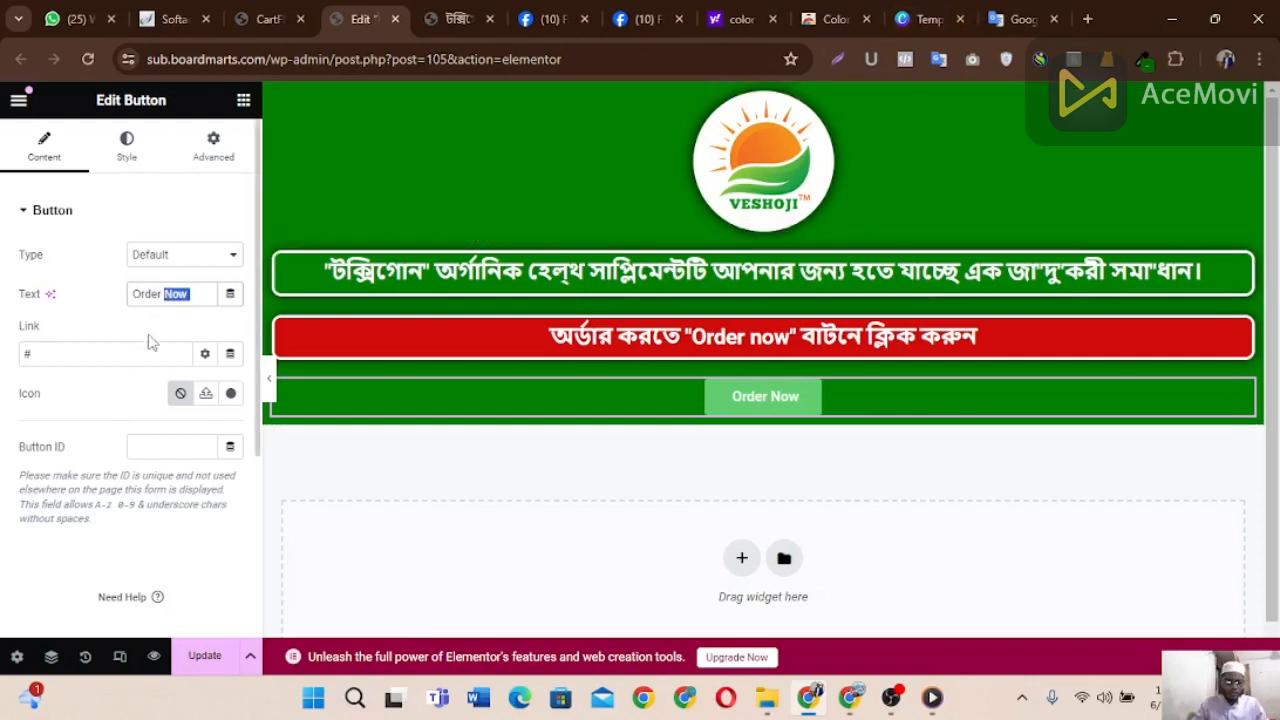
Step: Give the Order Now button a gradient background and set its first color to the near-black #0A0202
{"action": "left_click", "coordinate": [129, 148]}
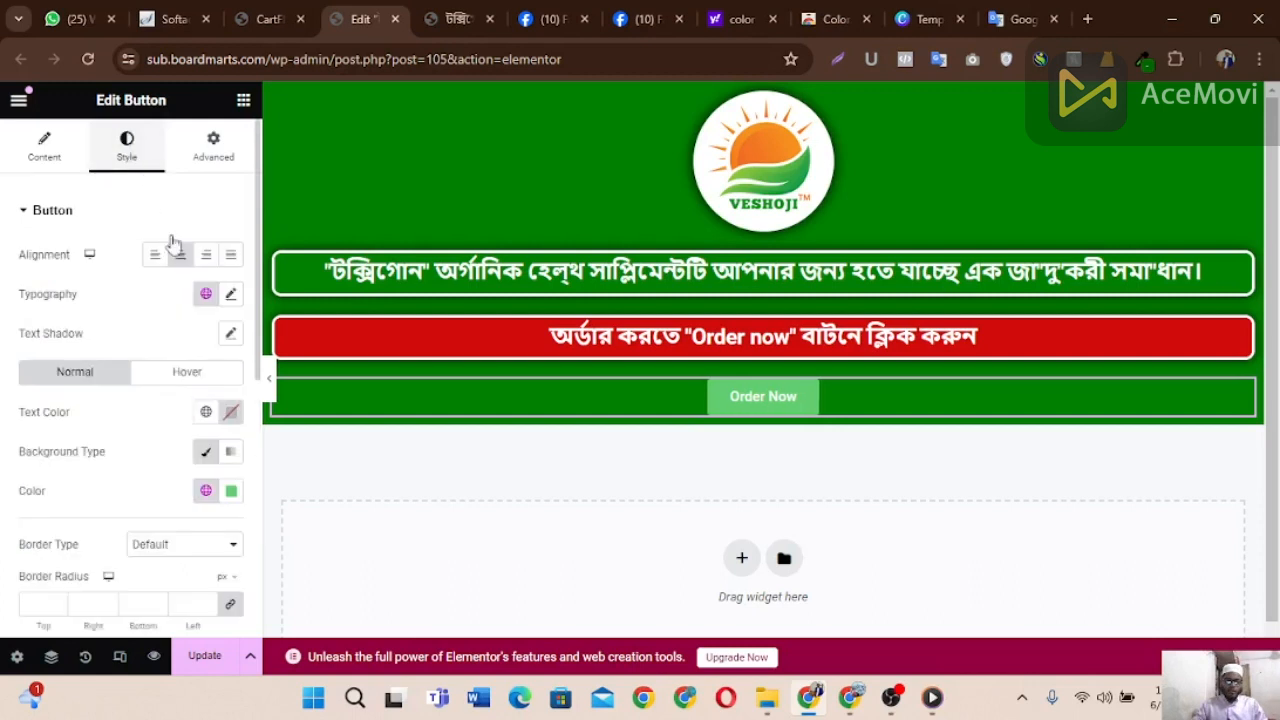
{"action": "left_click", "coordinate": [233, 462]}
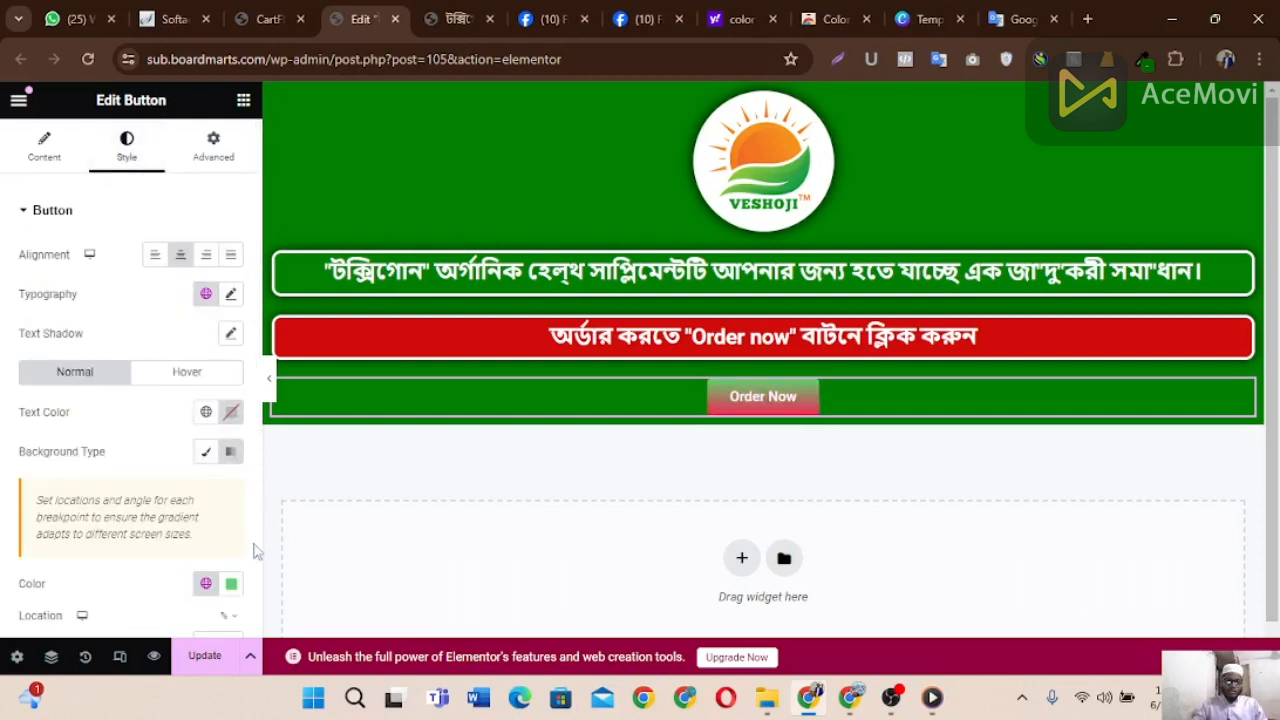
{"action": "left_click", "coordinate": [231, 583]}
{"action": "left_click", "coordinate": [305, 364]}
{"action": "left_click_drag", "start_coordinate": [305, 364], "coordinate": [320, 341]}
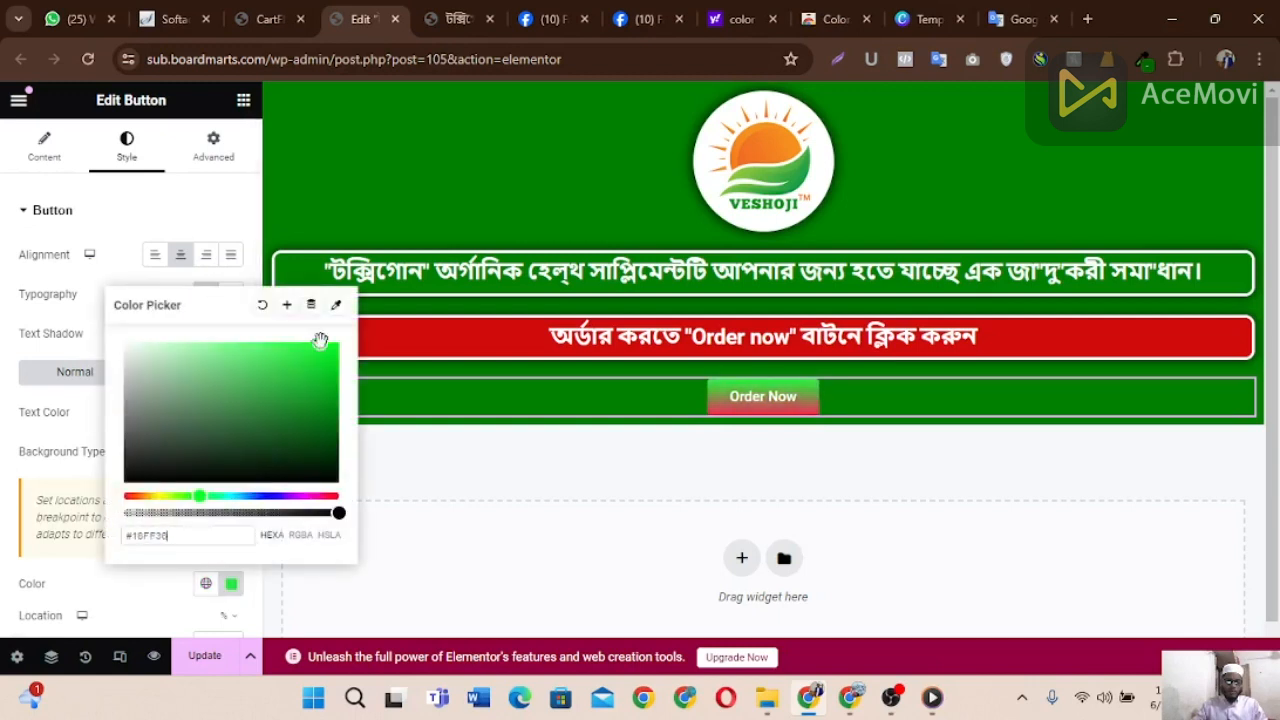
{"action": "left_click_drag", "start_coordinate": [202, 496], "coordinate": [121, 516]}
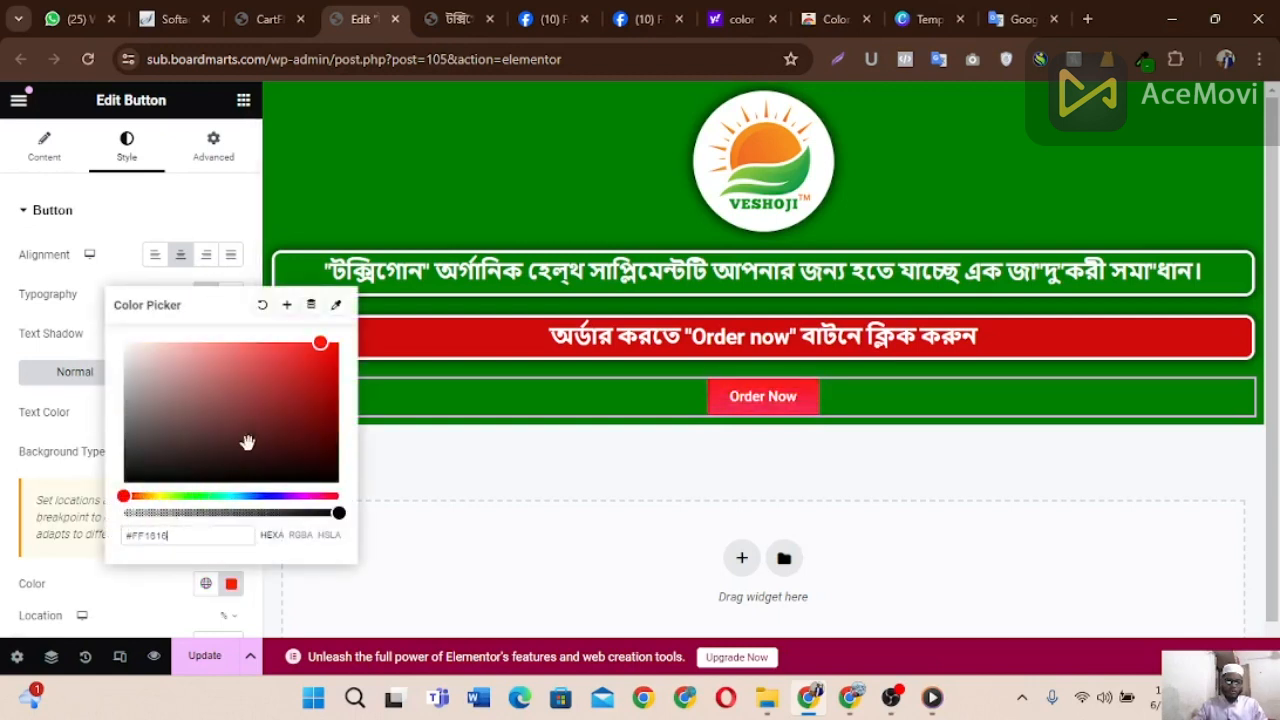
{"action": "left_click_drag", "start_coordinate": [247, 442], "coordinate": [304, 476]}
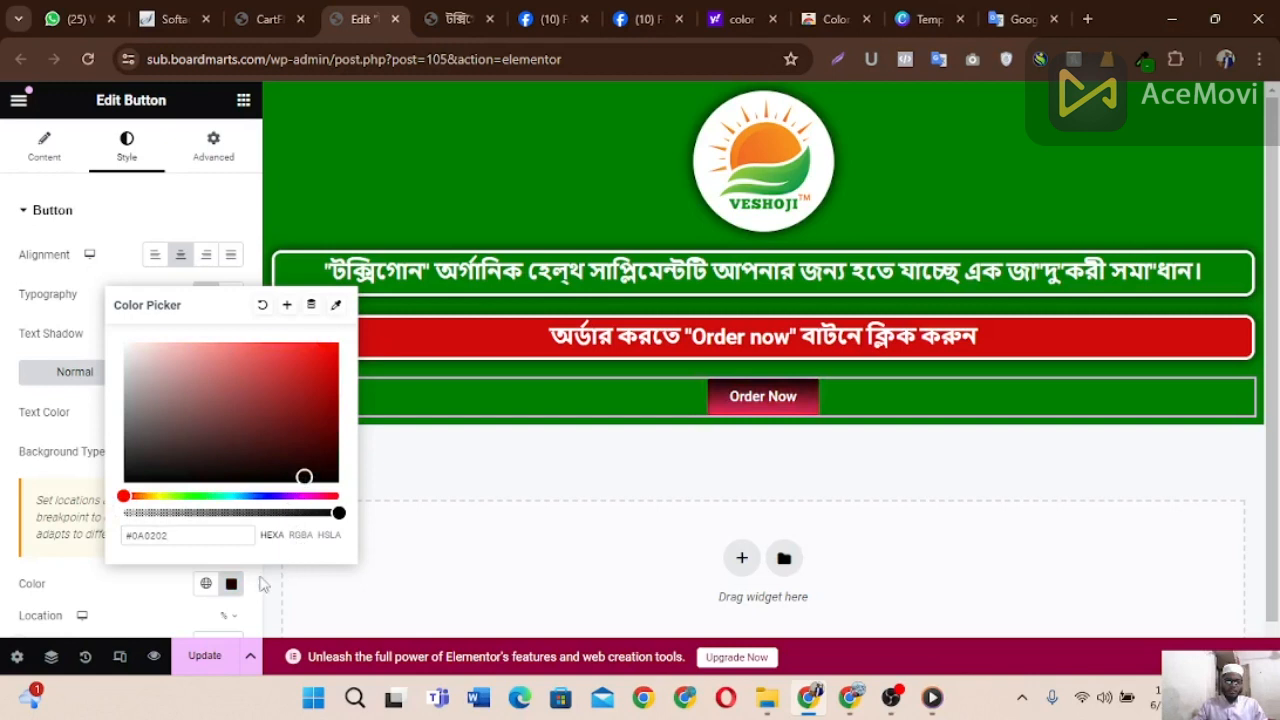
{"action": "left_click", "coordinate": [158, 580]}
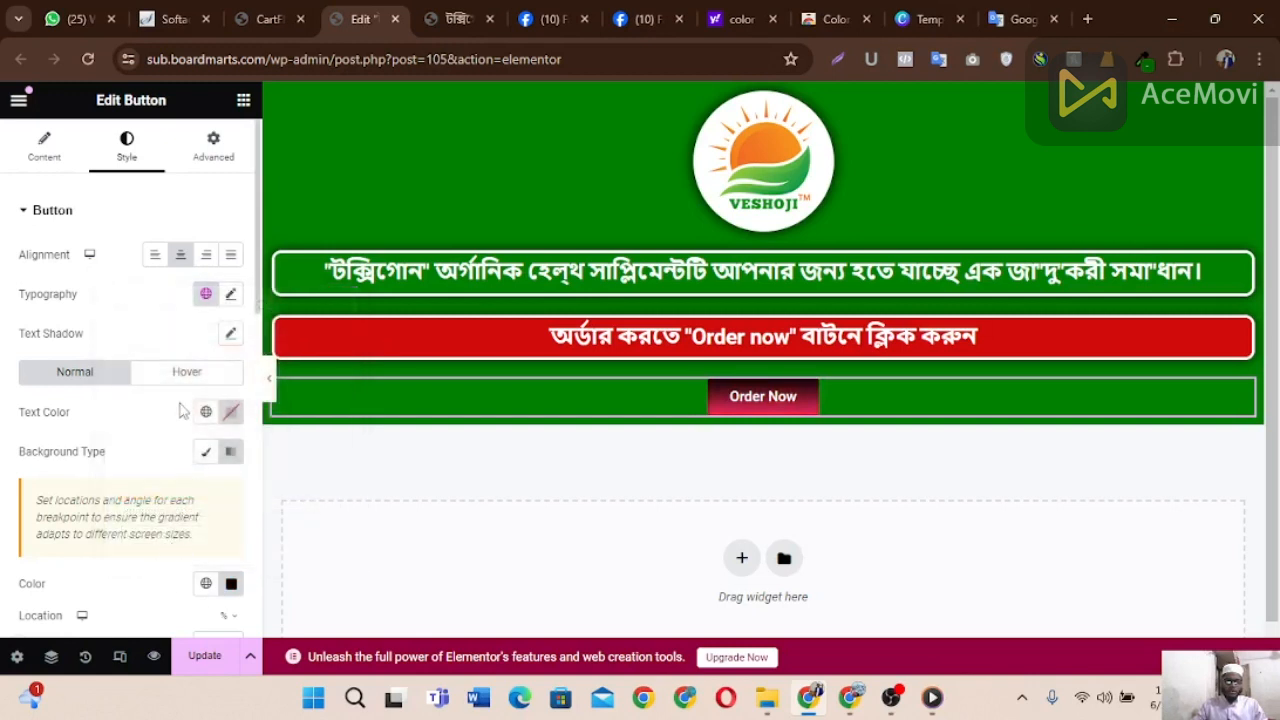
Step: Check the Order Now button's icon on the veshoji.com reference page and open the icon library for the new button
{"action": "left_click", "coordinate": [52, 156]}
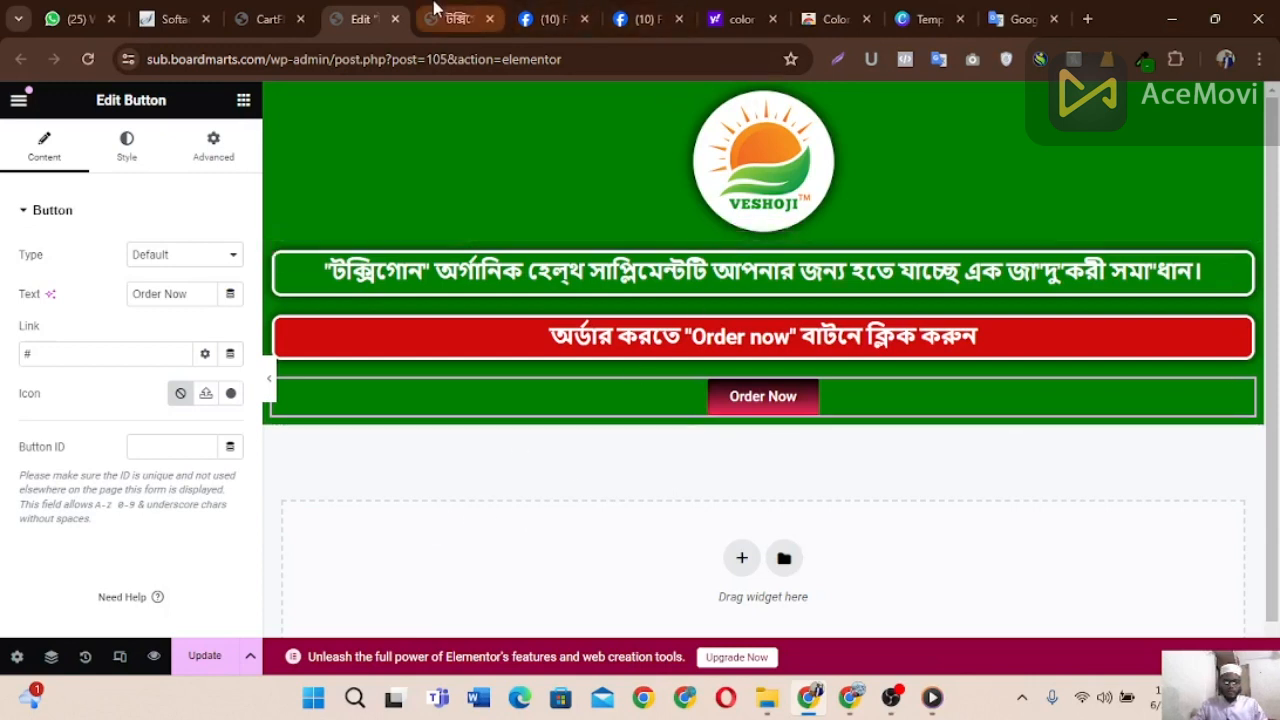
{"action": "left_click", "coordinate": [453, 10]}
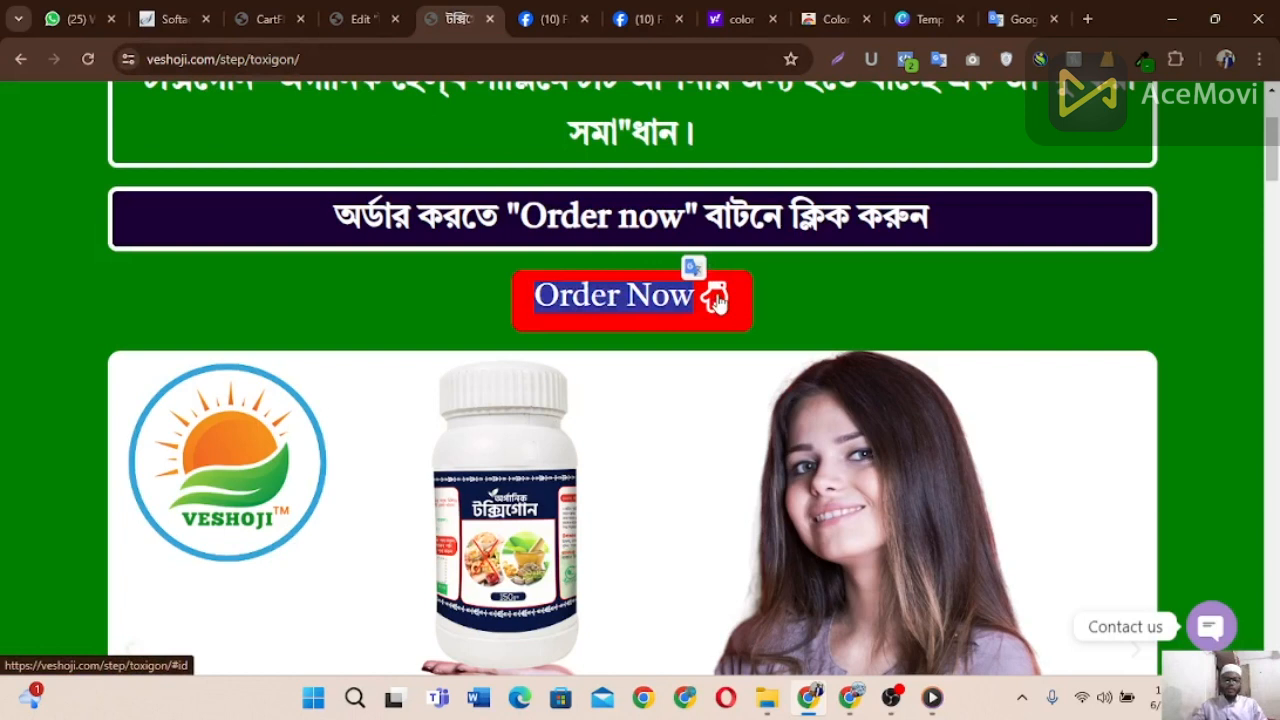
{"action": "left_click", "coordinate": [358, 16]}
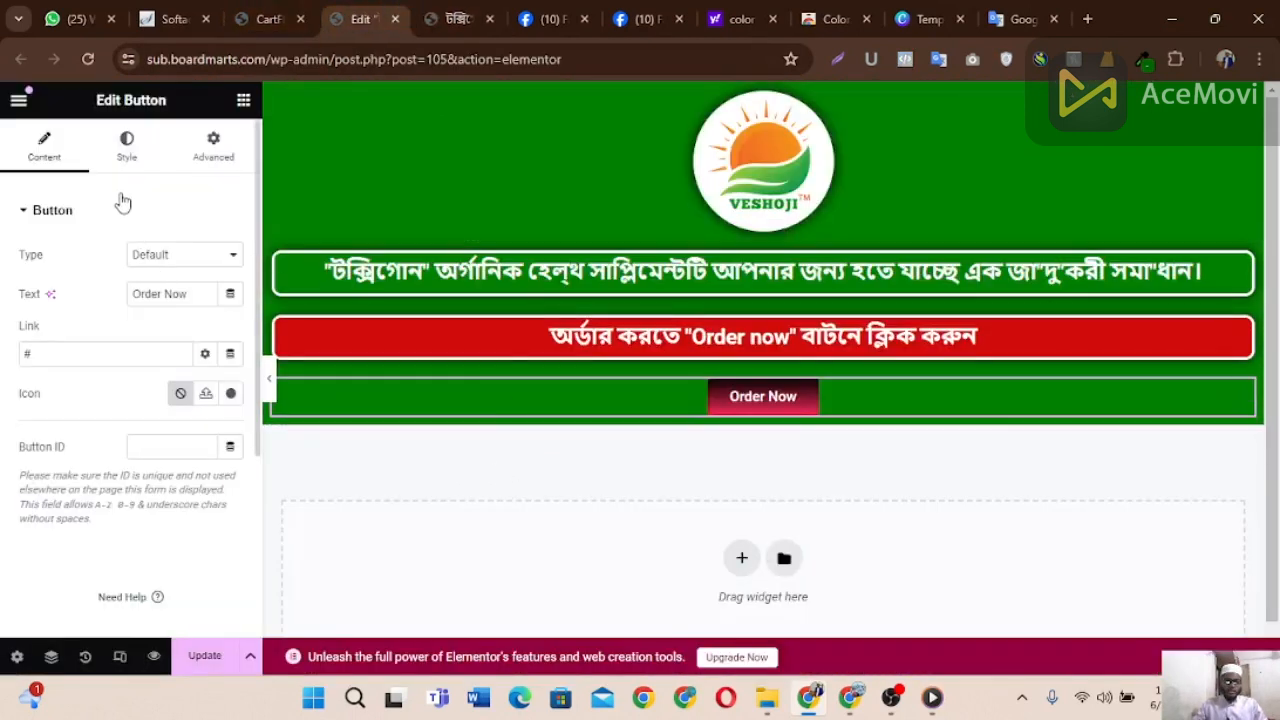
{"action": "left_click", "coordinate": [60, 210]}
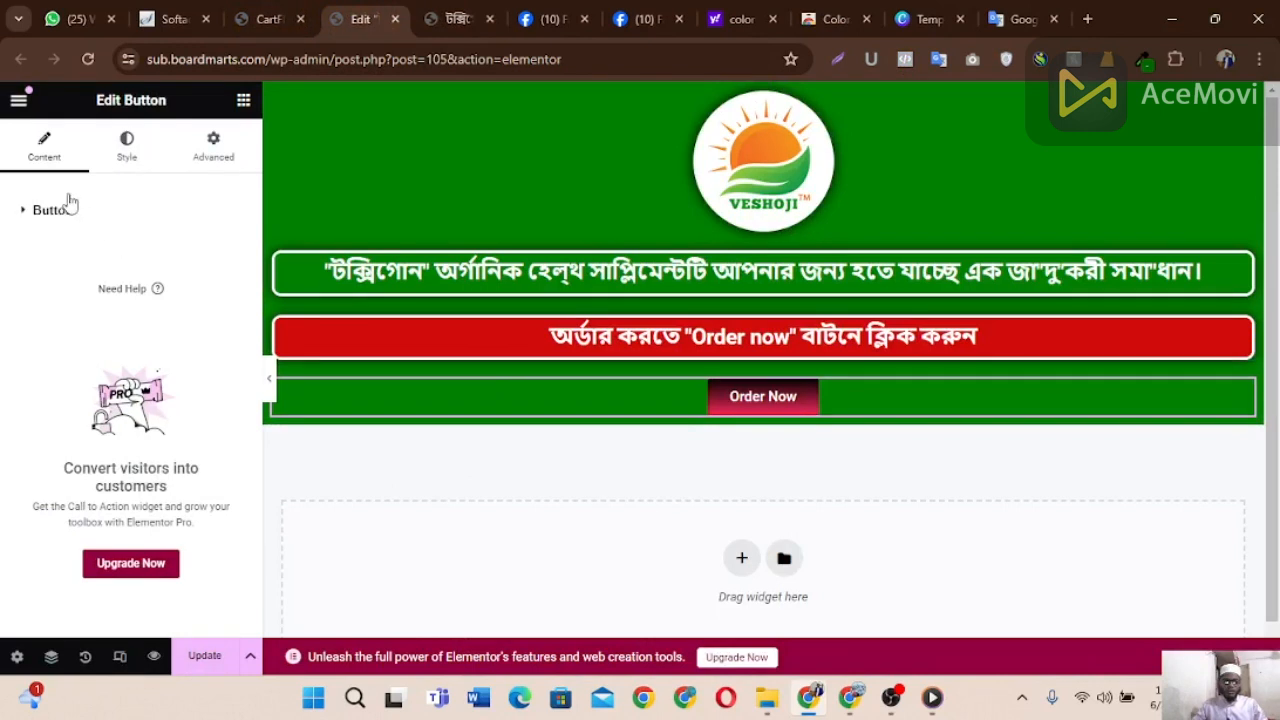
{"action": "left_click", "coordinate": [38, 208]}
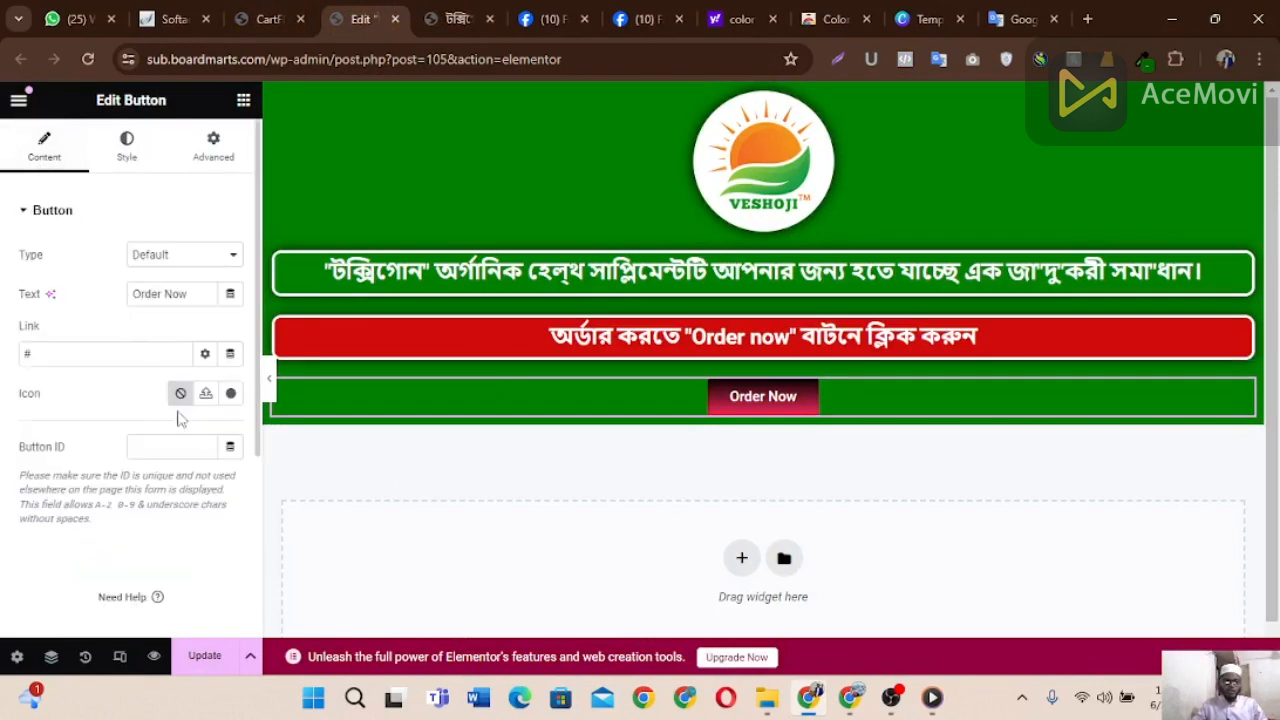
{"action": "left_click", "coordinate": [231, 395]}
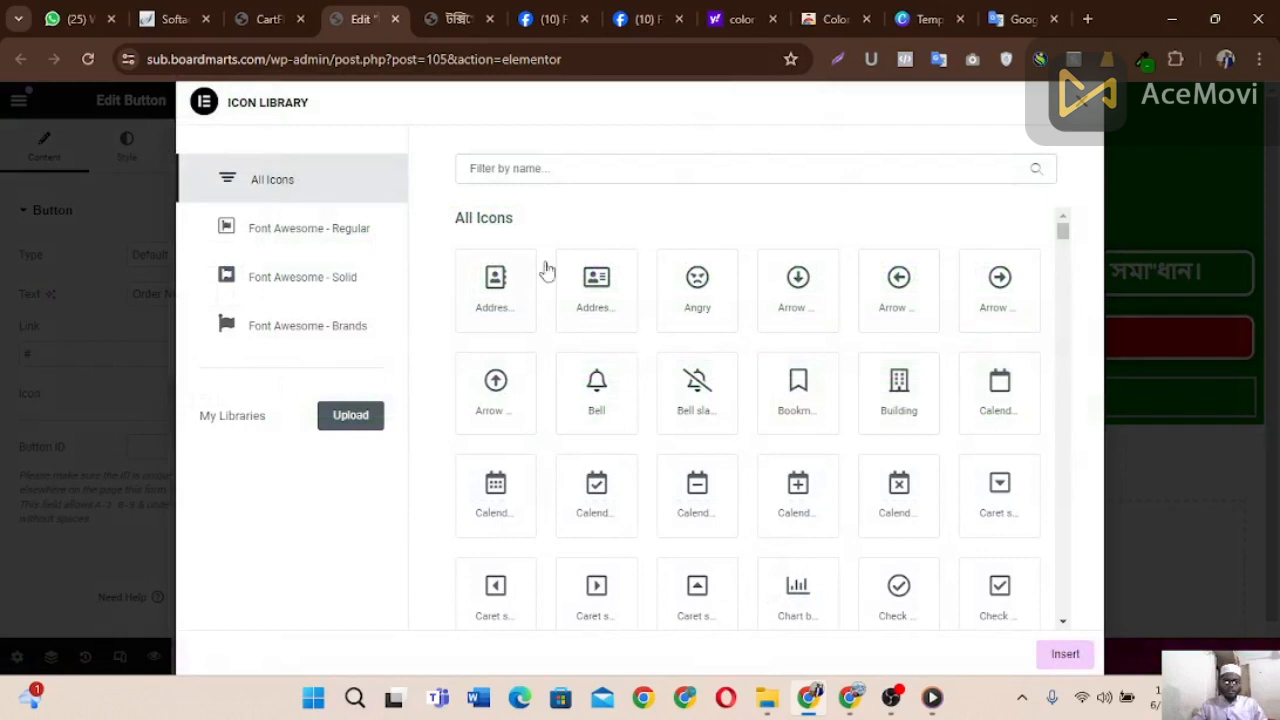
Step: Search the icon library for "hand" and try selecting the solid Hand point down icon
{"action": "mouse_move", "coordinate": [1066, 246]}
{"action": "left_mouse_down"}
{"action": "mouse_move", "coordinate": [1066, 294]}
{"action": "mouse_move", "coordinate": [1066, 232]}
{"action": "left_mouse_up"}
{"action": "left_click", "coordinate": [630, 177]}
{"action": "type", "text": "hand"}
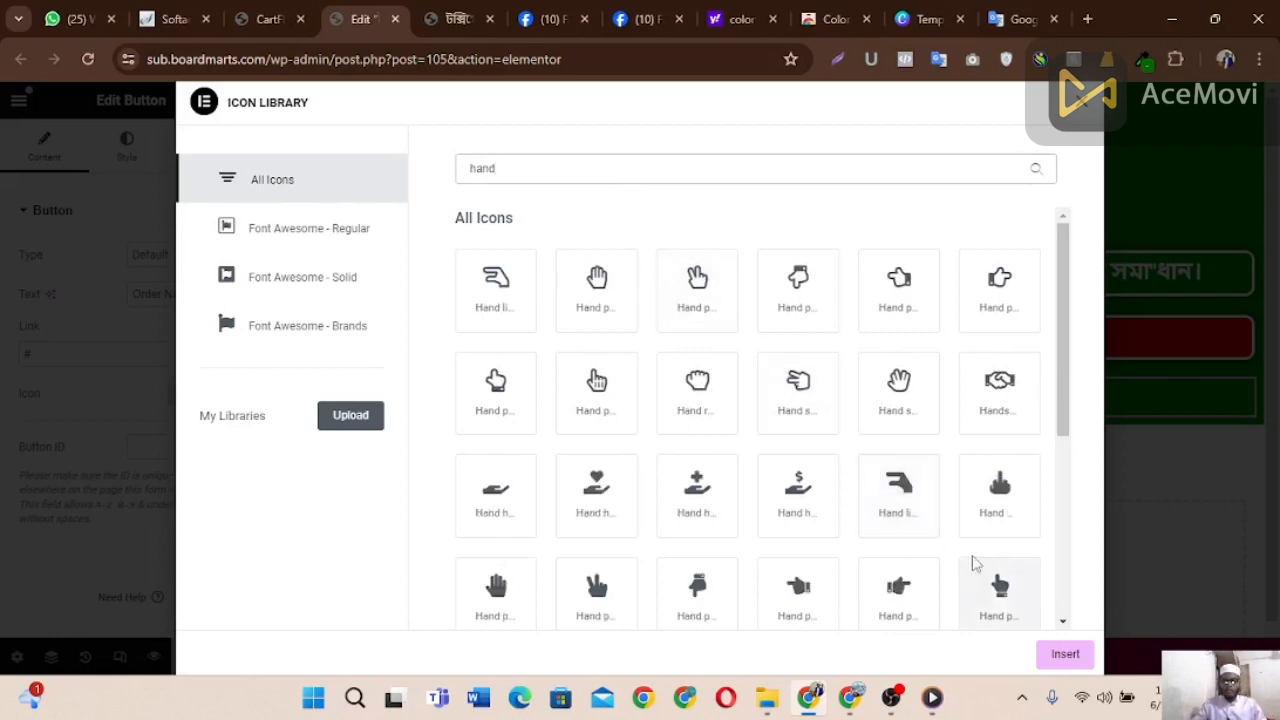
{"action": "scroll", "coordinate": [966, 563], "scroll_direction": "down", "scroll_amount": 1}
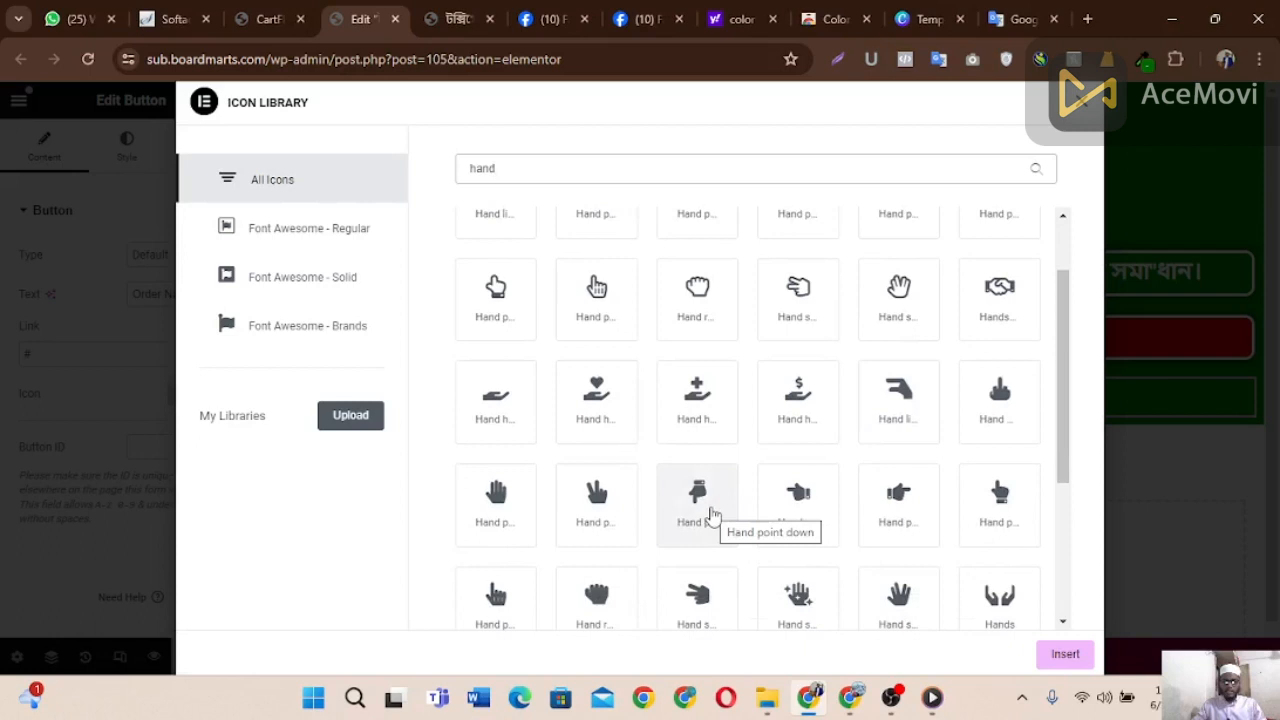
{"action": "left_click", "coordinate": [705, 508]}
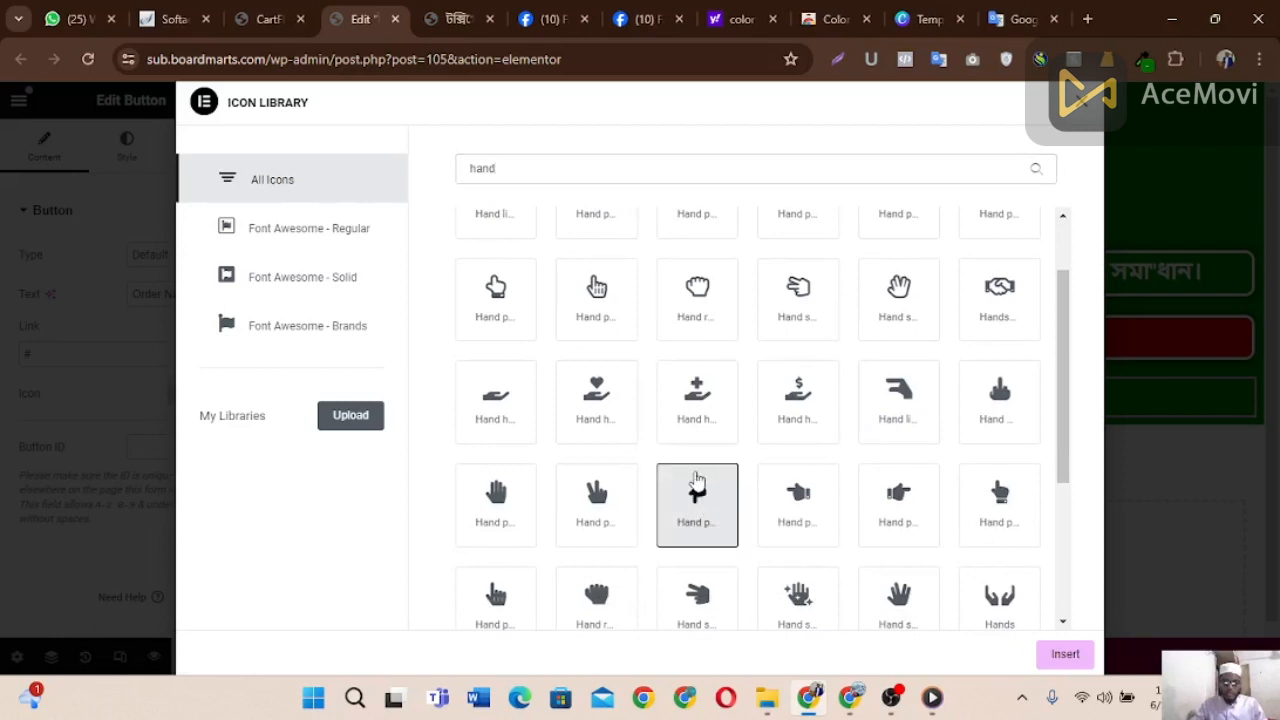
Step: Search the icon library for "cart"
{"action": "double_click", "coordinate": [510, 174]}
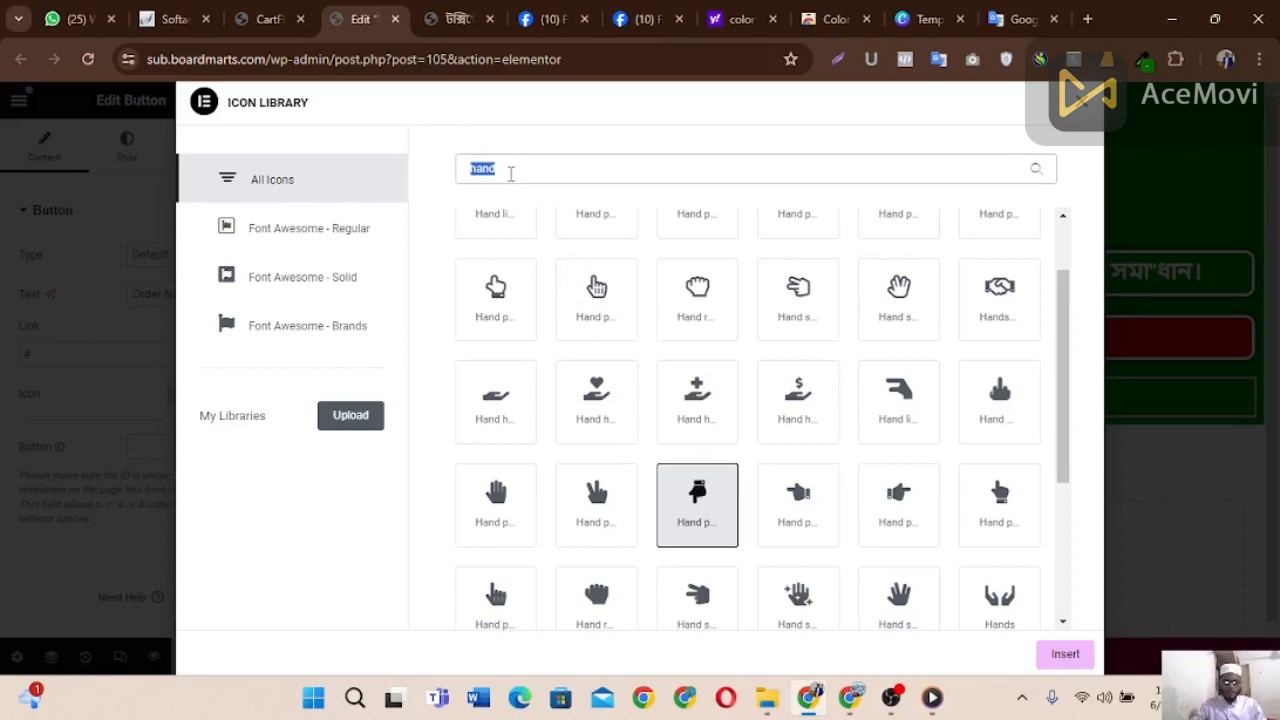
{"action": "type", "text": "caer"}
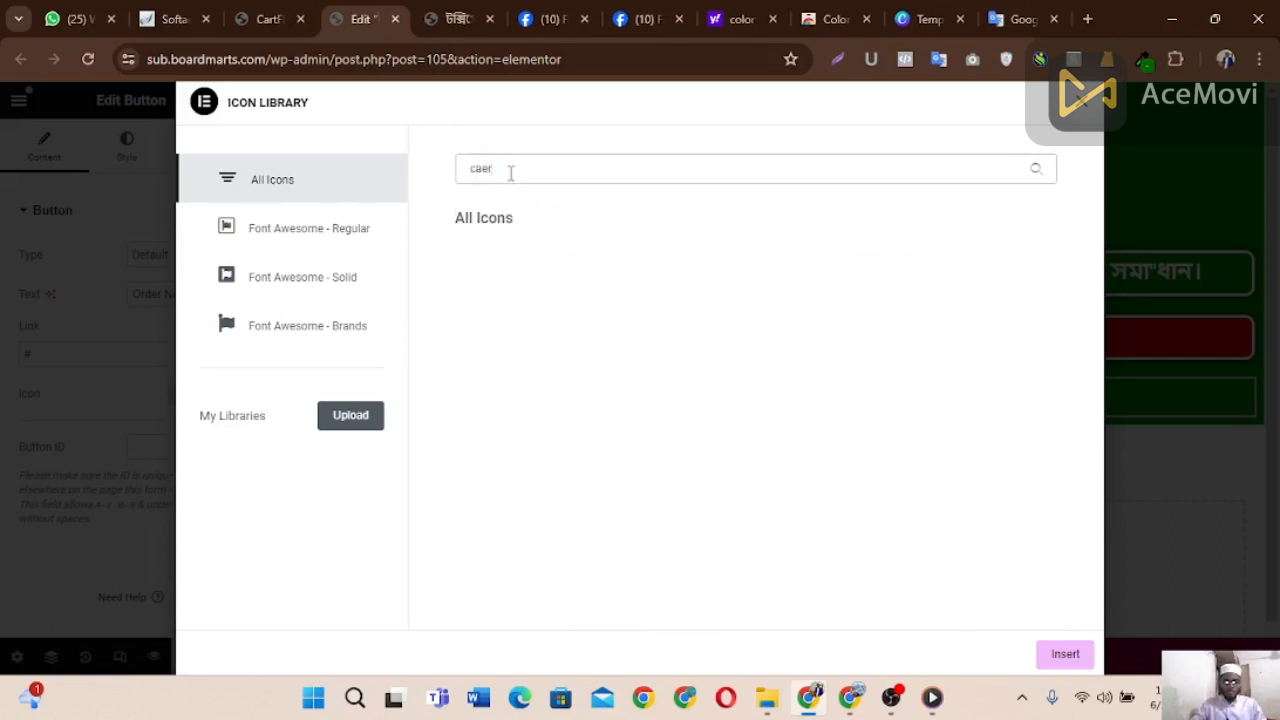
{"action": "key", "text": "BackSpace"}
{"action": "key", "text": "BackSpace"}
{"action": "type", "text": "rt"}
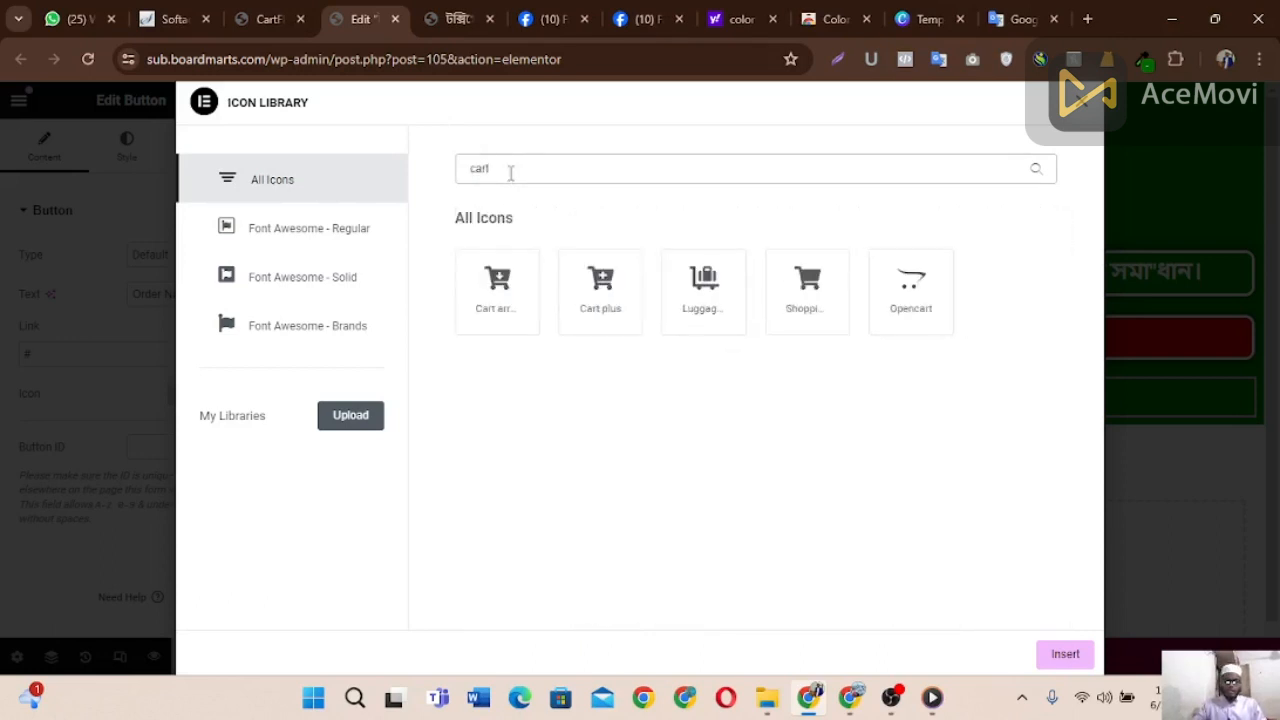
Step: Filter the icons by "ar" and insert the circled down-arrow icon into the Order Now button
{"action": "type", "text": "al"}
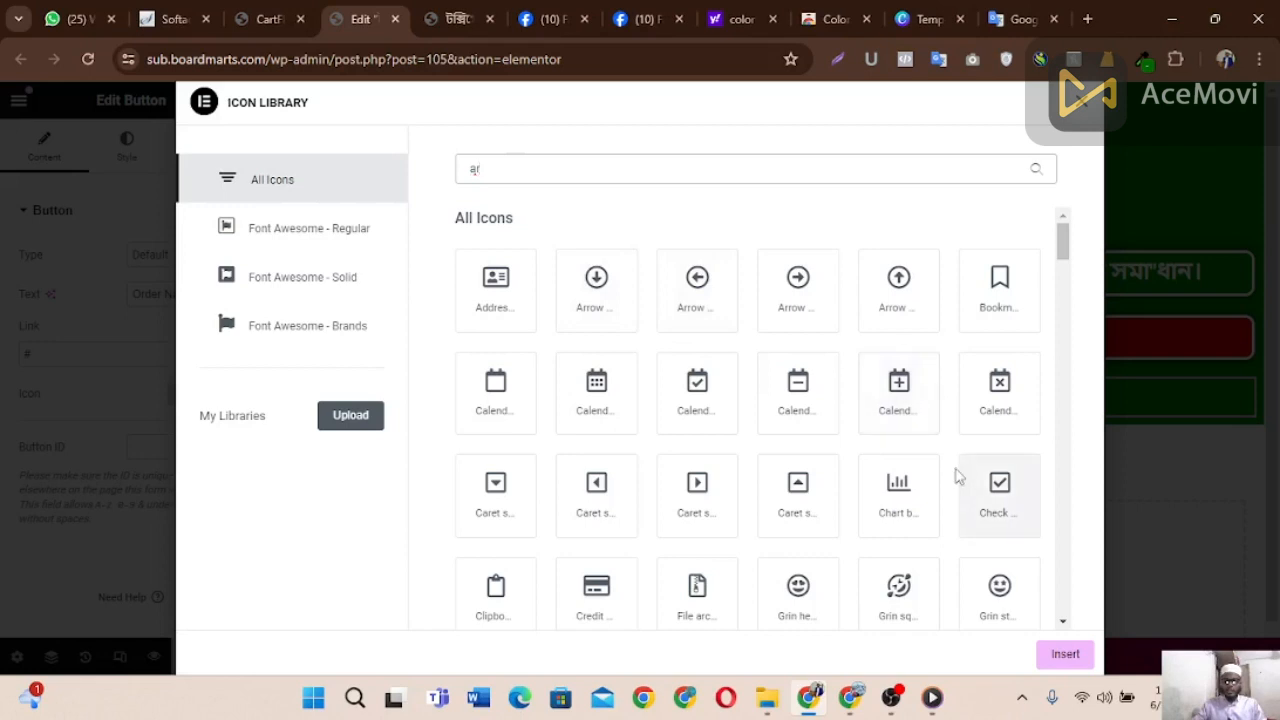
{"action": "left_click", "coordinate": [615, 287]}
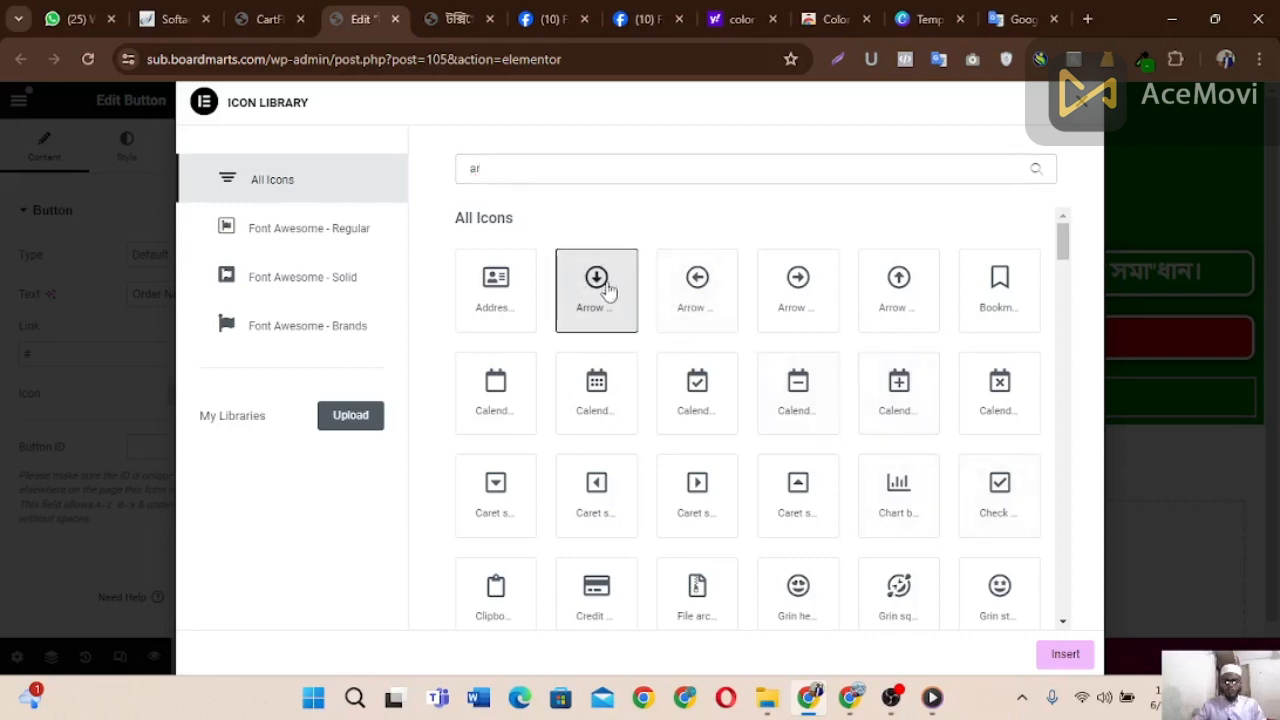
{"action": "left_click", "coordinate": [1065, 655]}
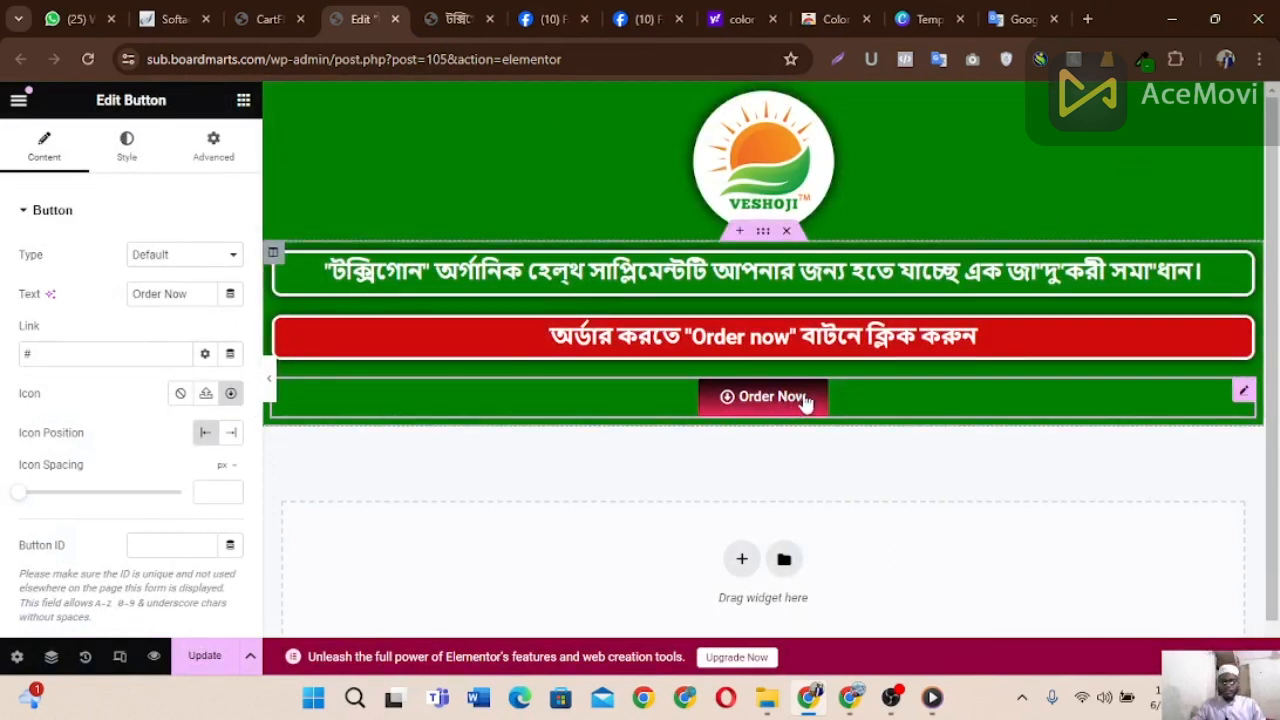
Step: Set the Order Now button's typography size to 43 px and look through its remaining style options
{"action": "left_click", "coordinate": [127, 147]}
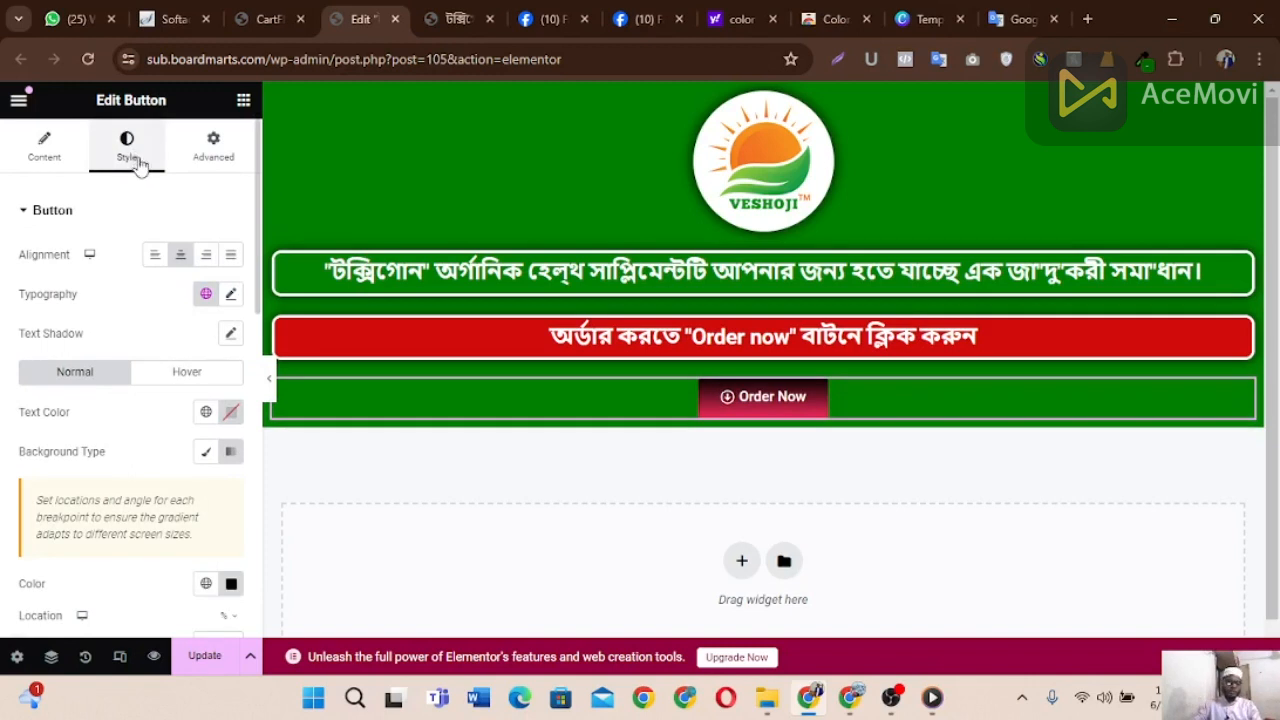
{"action": "left_click", "coordinate": [230, 293]}
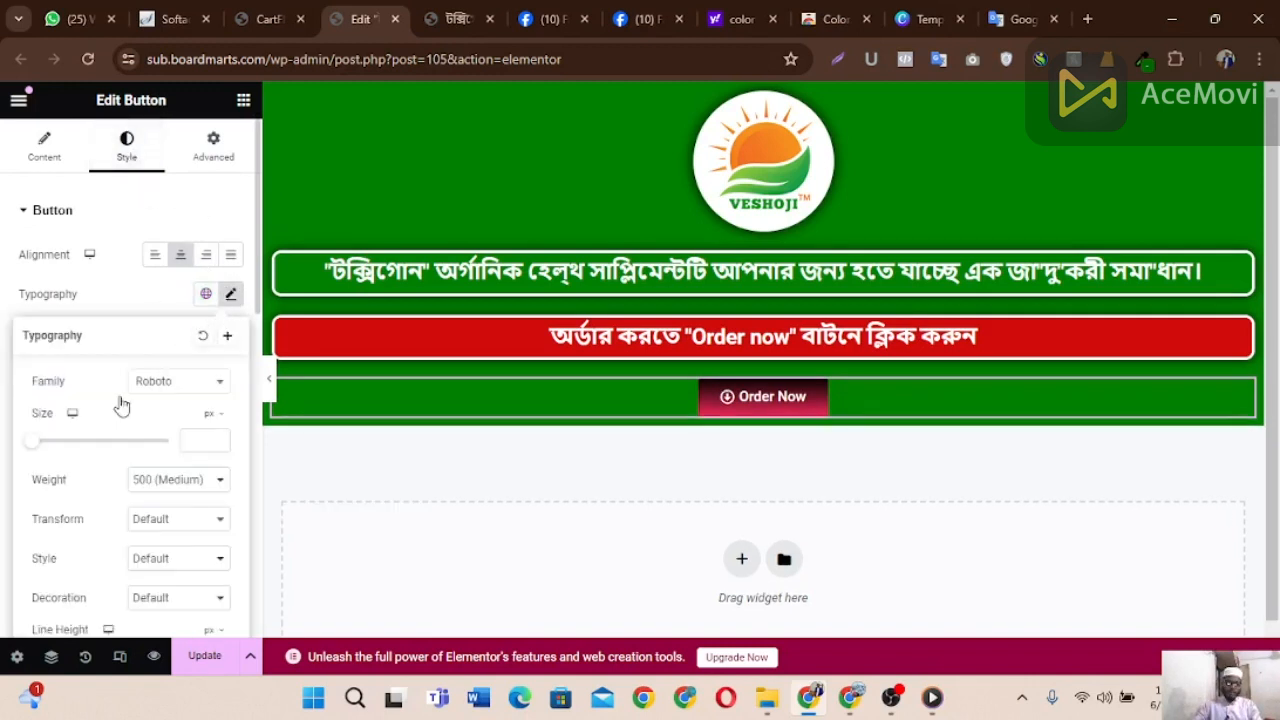
{"action": "left_click_drag", "start_coordinate": [36, 451], "coordinate": [63, 446]}
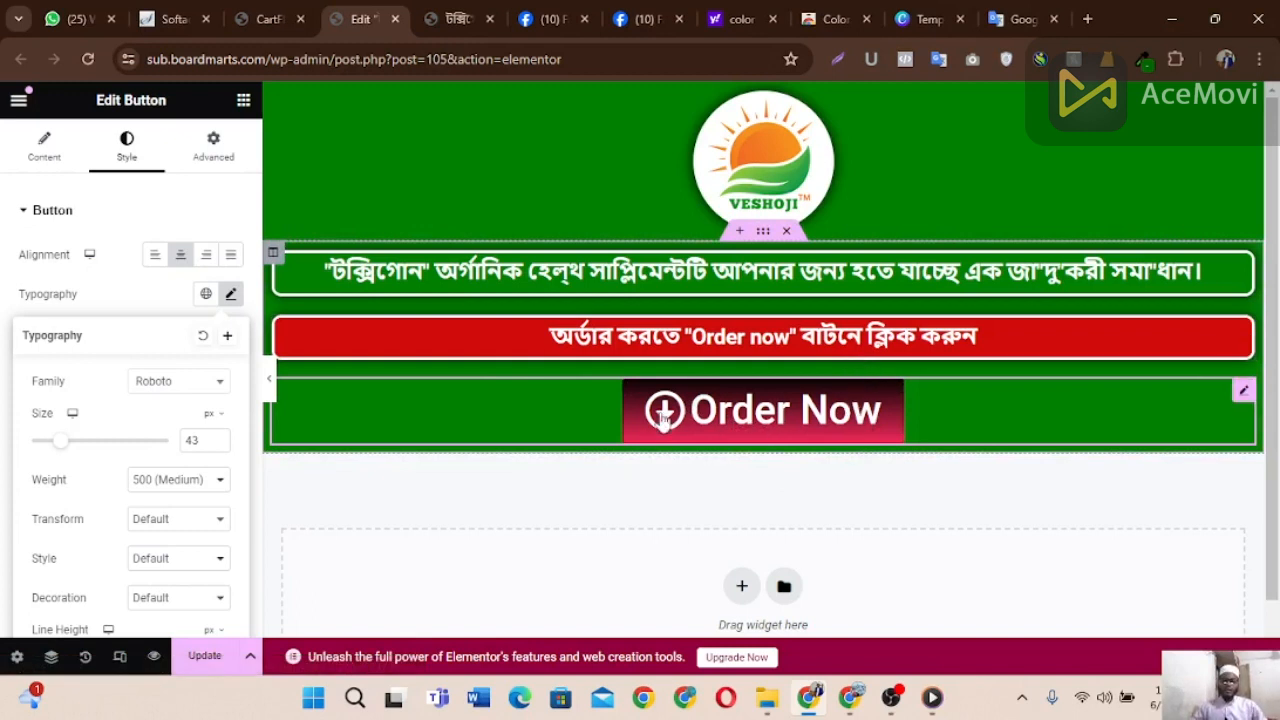
{"action": "scroll", "coordinate": [106, 480], "scroll_direction": "down", "scroll_amount": 10}
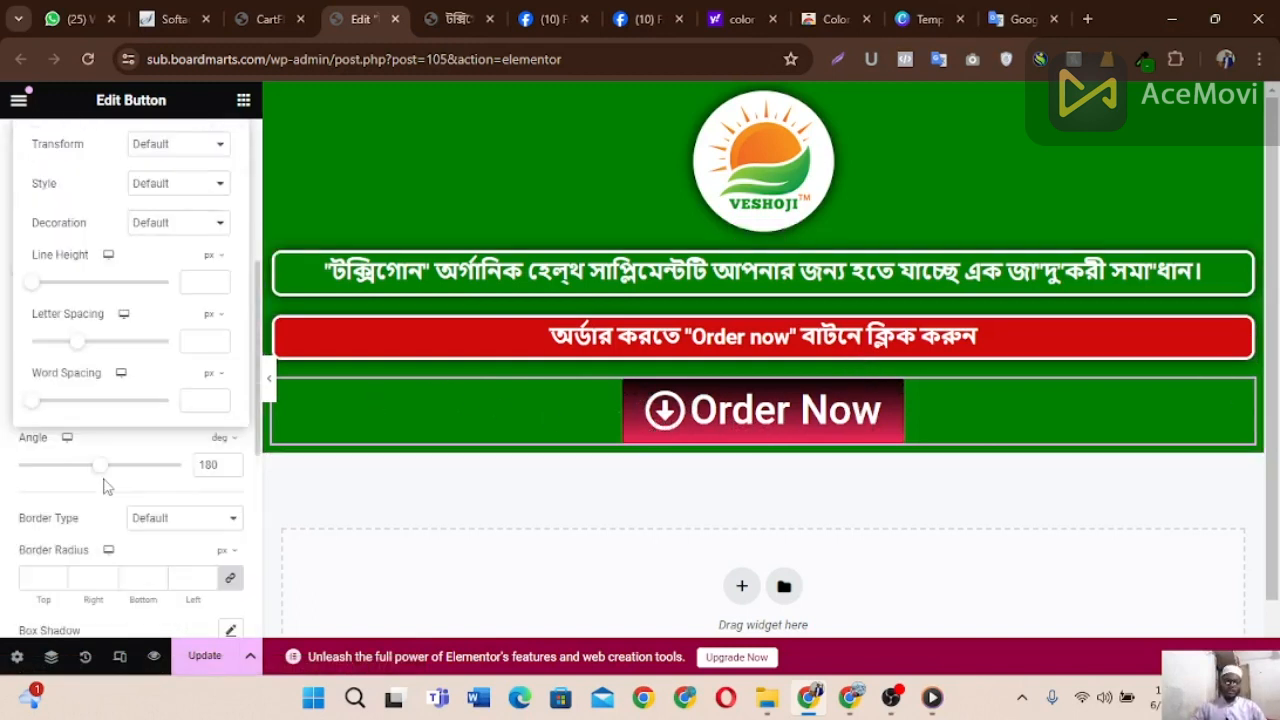
{"action": "scroll", "coordinate": [109, 494], "scroll_direction": "up", "scroll_amount": 10}
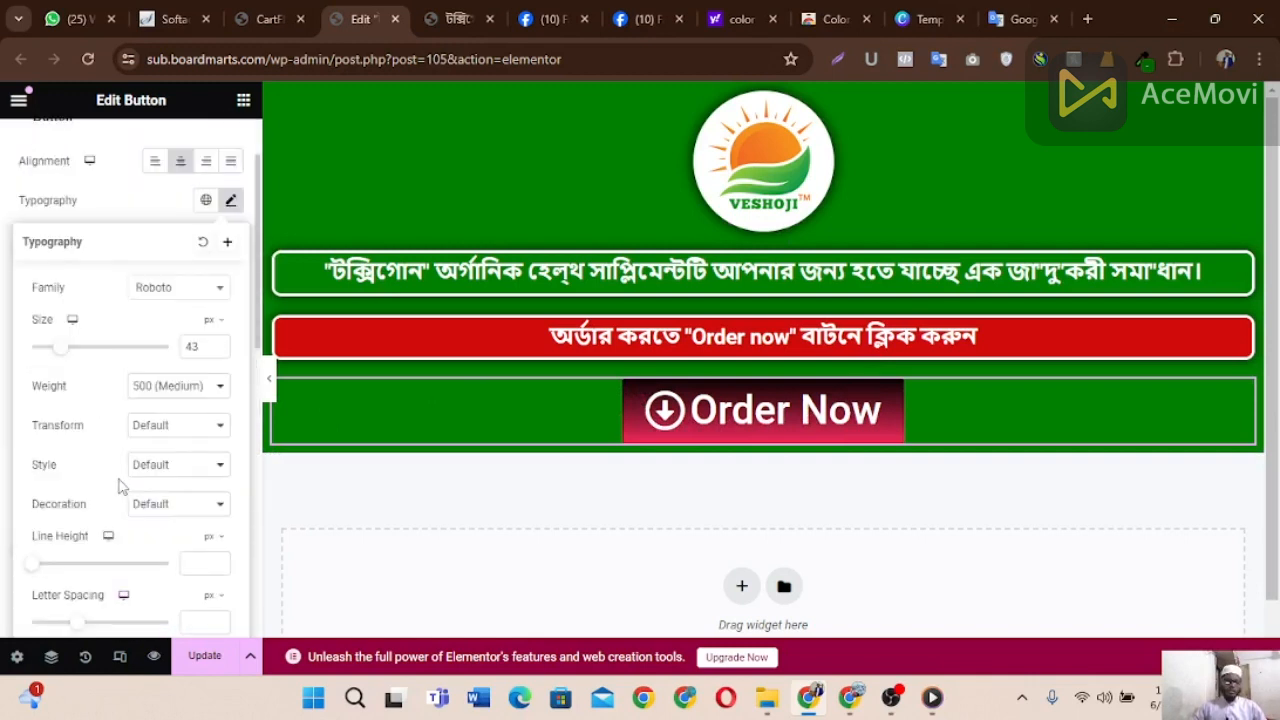
{"action": "left_click", "coordinate": [140, 291]}
{"action": "scroll", "coordinate": [94, 400], "scroll_direction": "down", "scroll_amount": 8}
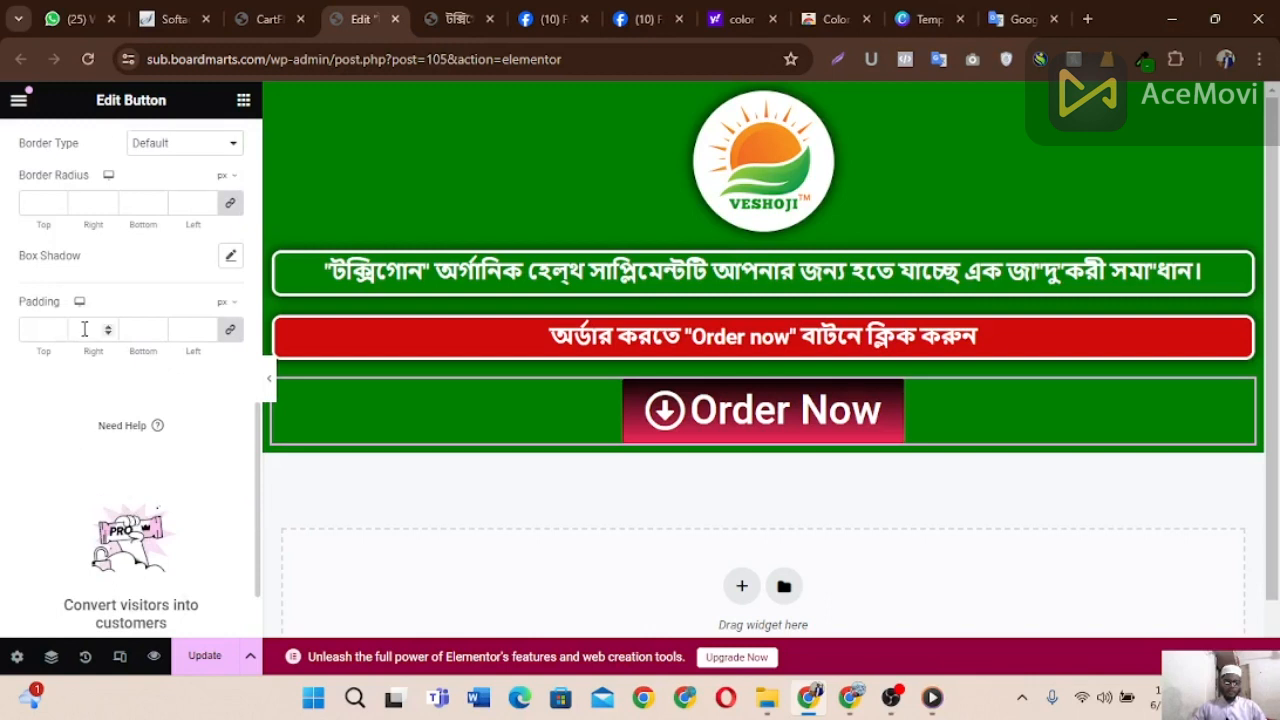
{"action": "scroll", "coordinate": [82, 334], "scroll_direction": "up", "scroll_amount": 10}
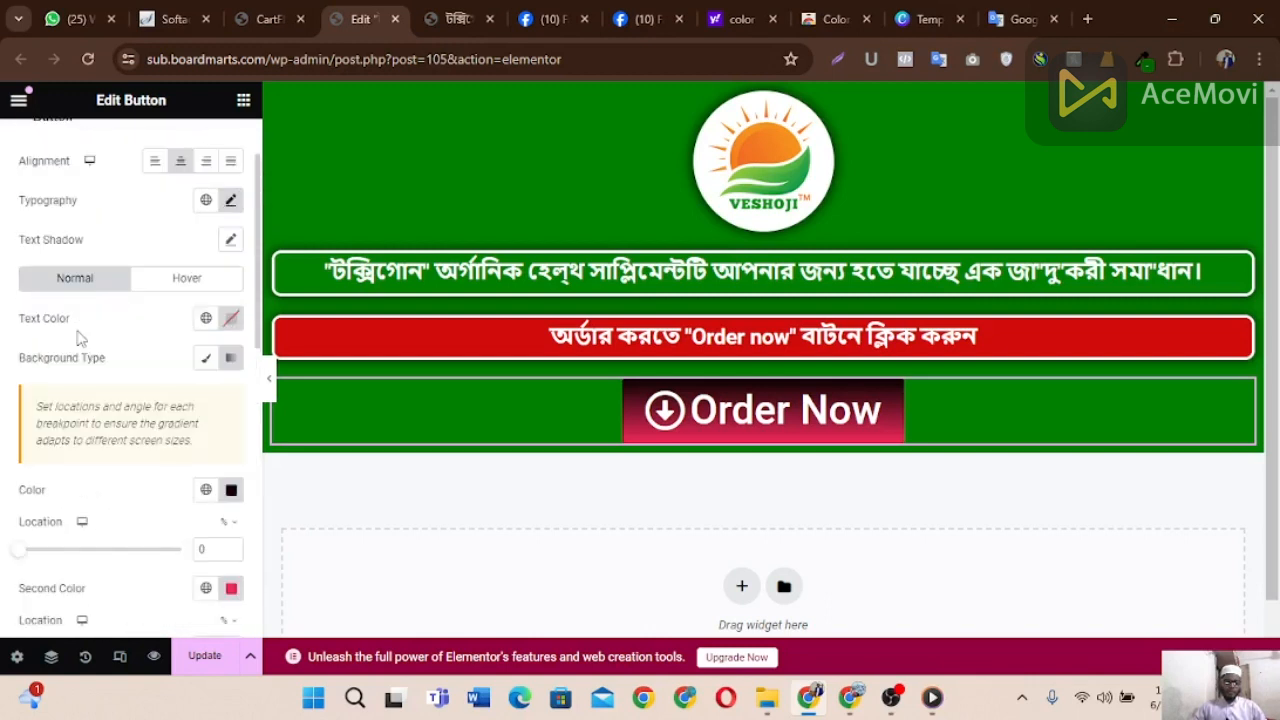
{"action": "scroll", "coordinate": [80, 340], "scroll_direction": "up", "scroll_amount": 2}
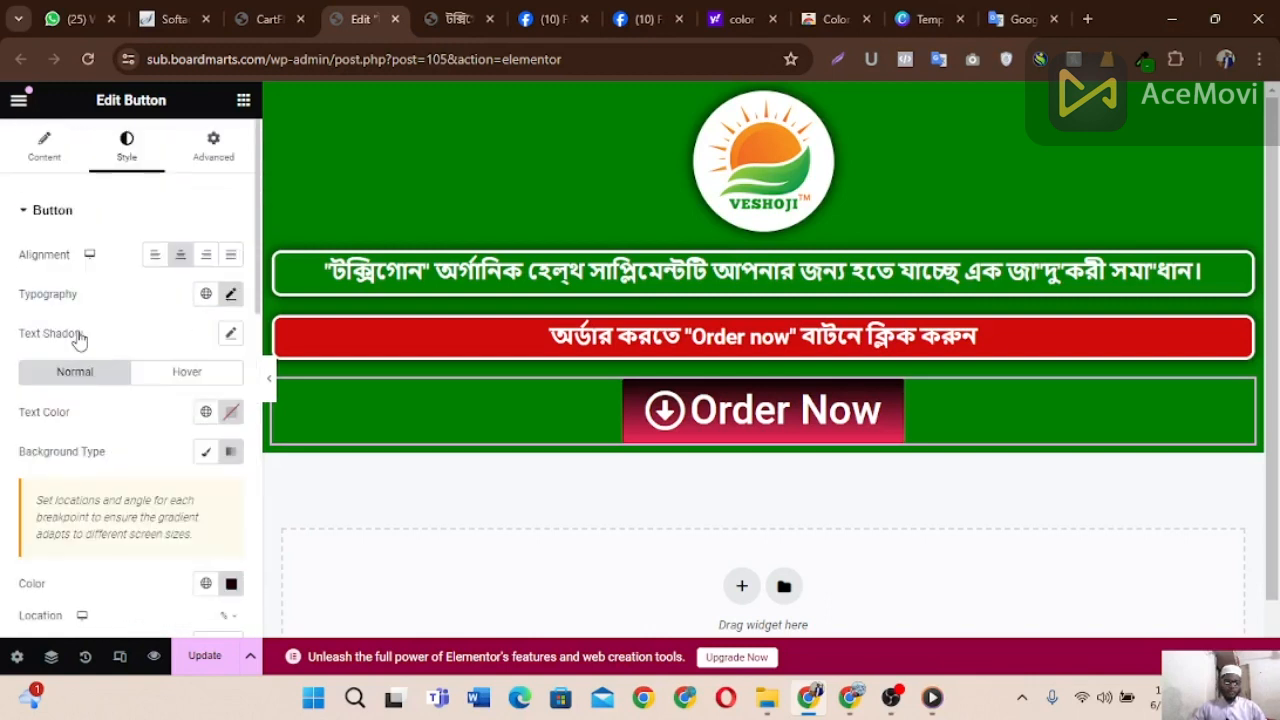
{"action": "left_click", "coordinate": [60, 210]}
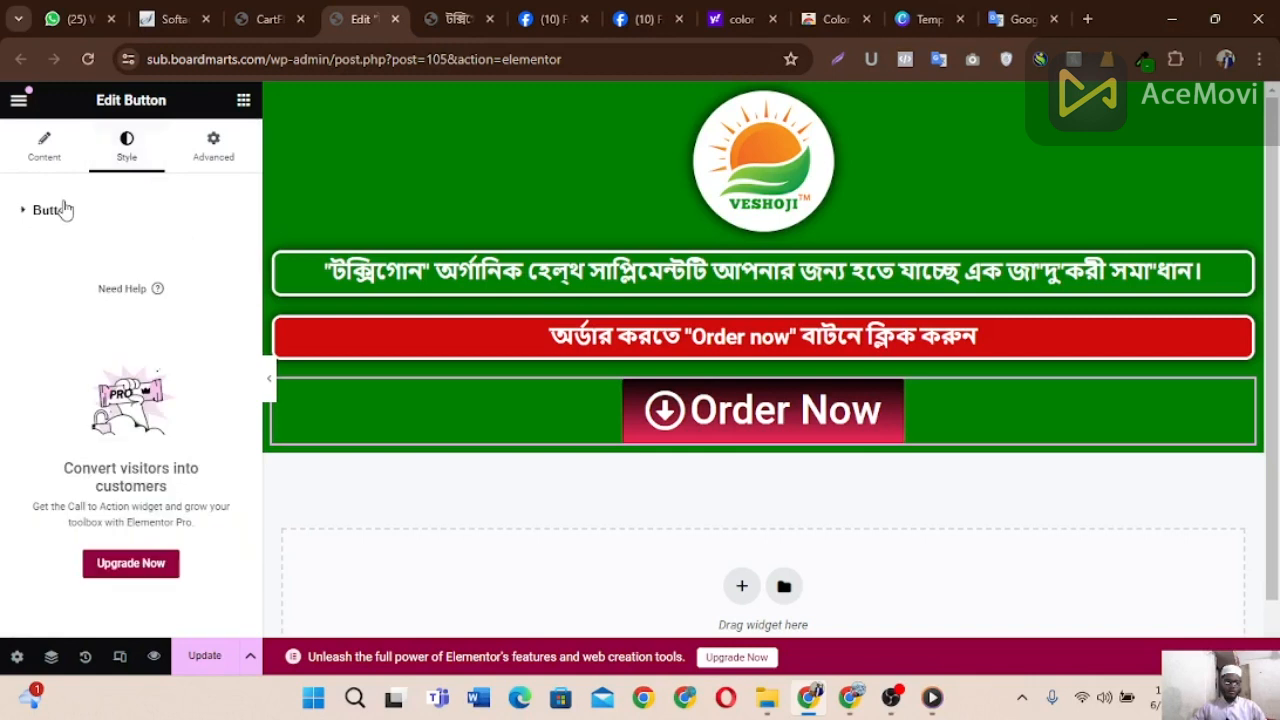
Step: Try a 29 px border radius on the Order Now button's outer widget container, and clear the value again
{"action": "left_click", "coordinate": [213, 150]}
{"action": "scroll", "coordinate": [92, 470], "scroll_direction": "down", "scroll_amount": 3}
{"action": "scroll", "coordinate": [92, 470], "scroll_direction": "down", "scroll_amount": 3}
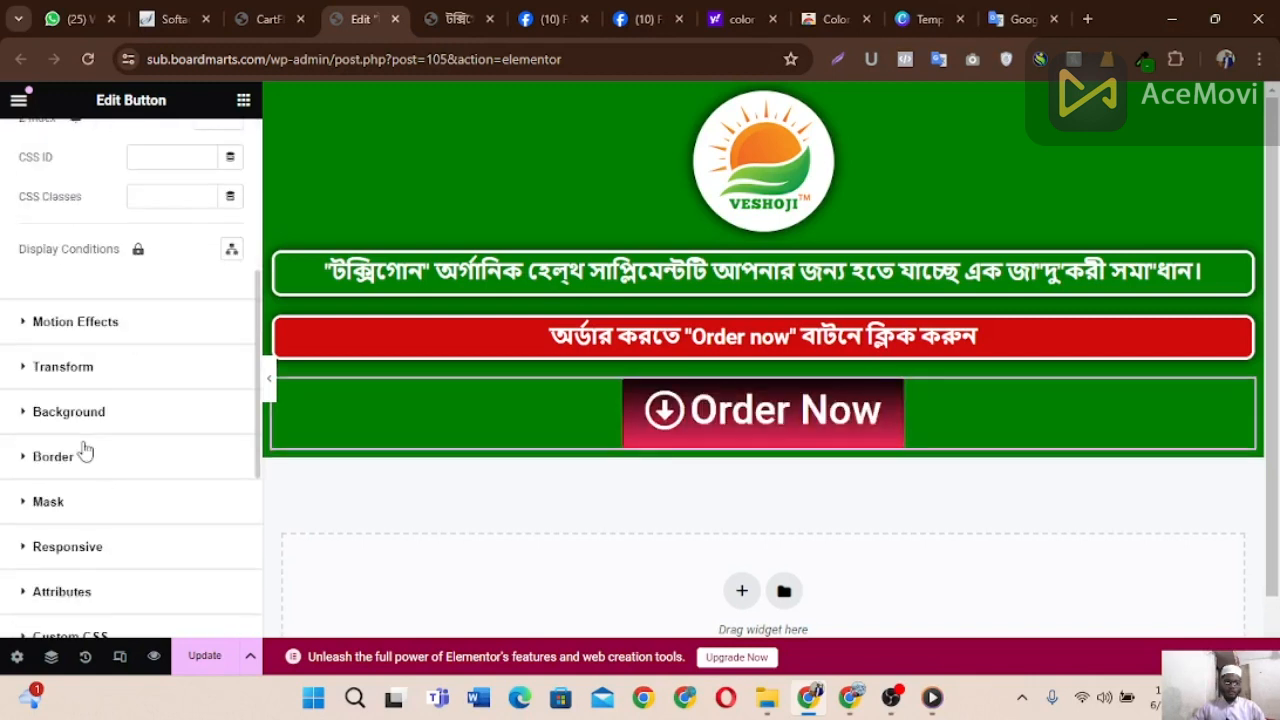
{"action": "left_click", "coordinate": [85, 452]}
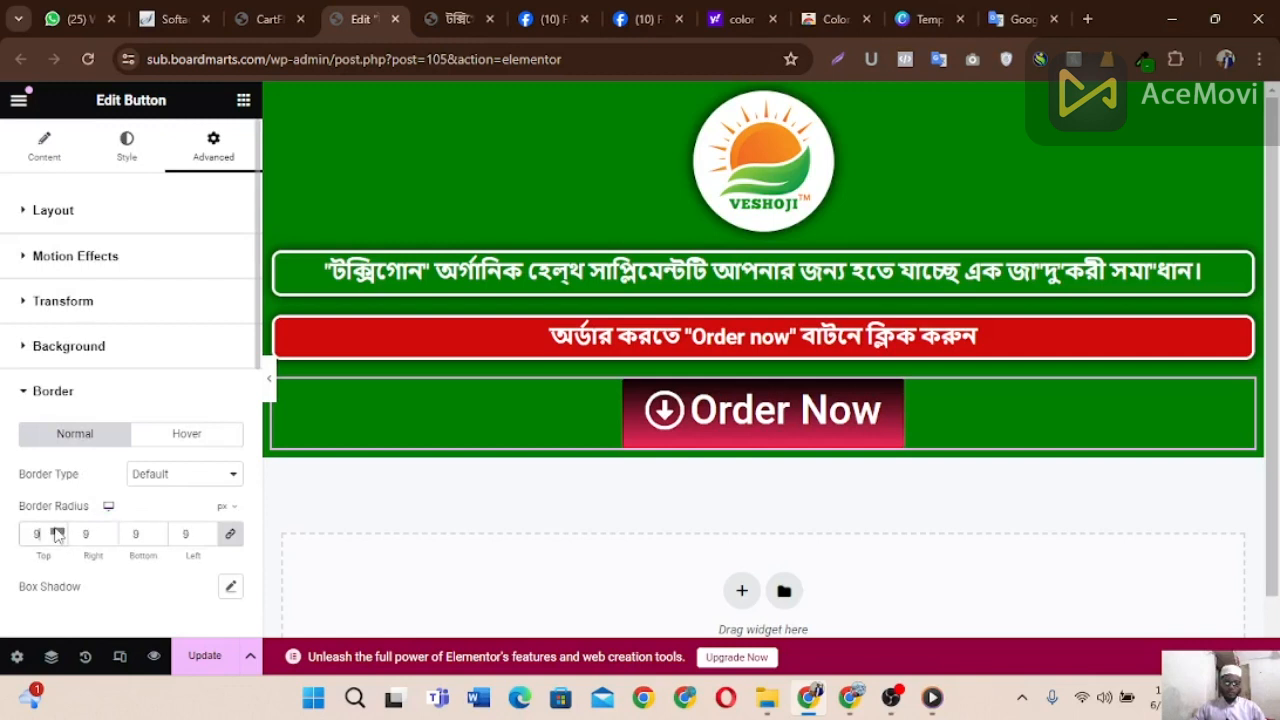
{"action": "left_click", "coordinate": [57, 532]}
{"action": "left_click", "coordinate": [57, 532]}
{"action": "left_click", "coordinate": [57, 532]}
{"action": "left_click", "coordinate": [57, 532]}
{"action": "left_click", "coordinate": [57, 532]}
{"action": "left_click", "coordinate": [57, 532]}
{"action": "left_click", "coordinate": [57, 532]}
{"action": "left_click", "coordinate": [57, 532]}
{"action": "left_click", "coordinate": [57, 532]}
{"action": "left_click", "coordinate": [57, 532]}
{"action": "left_click", "coordinate": [57, 532]}
{"action": "left_click", "coordinate": [57, 532]}
{"action": "left_click", "coordinate": [57, 532]}
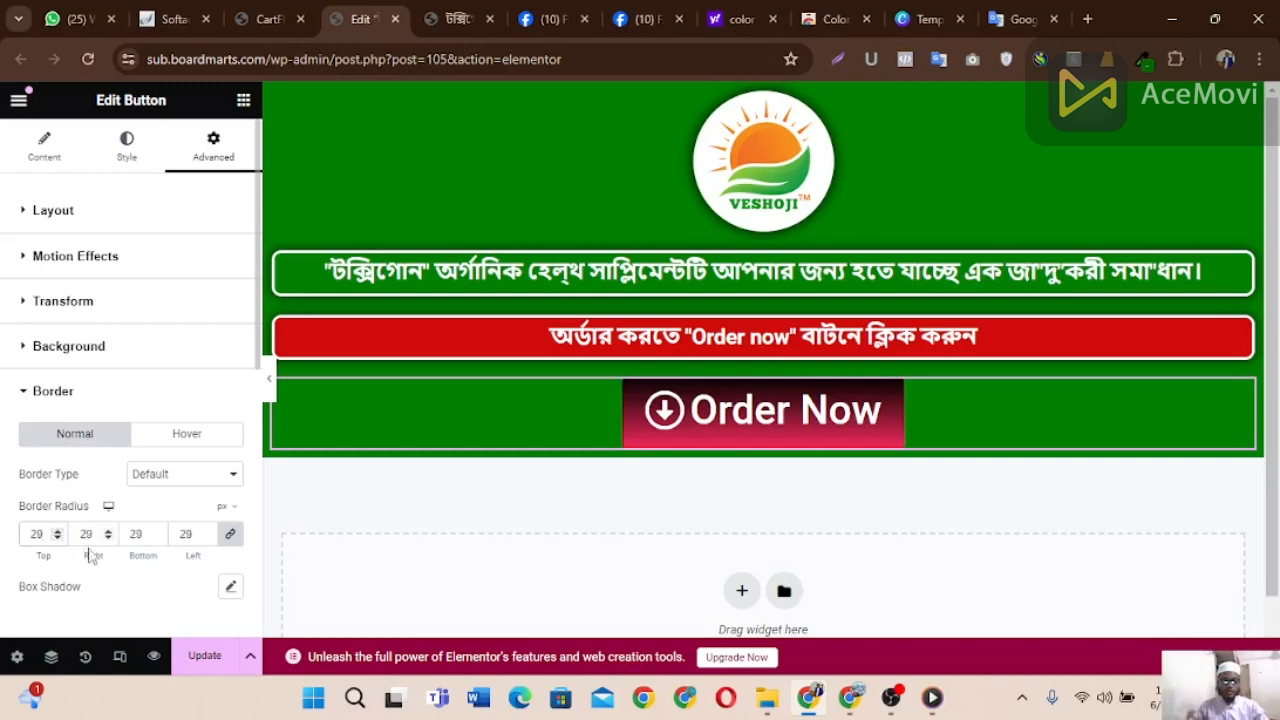
{"action": "key", "text": "BackSpace"}
{"action": "key", "text": "BackSpace"}
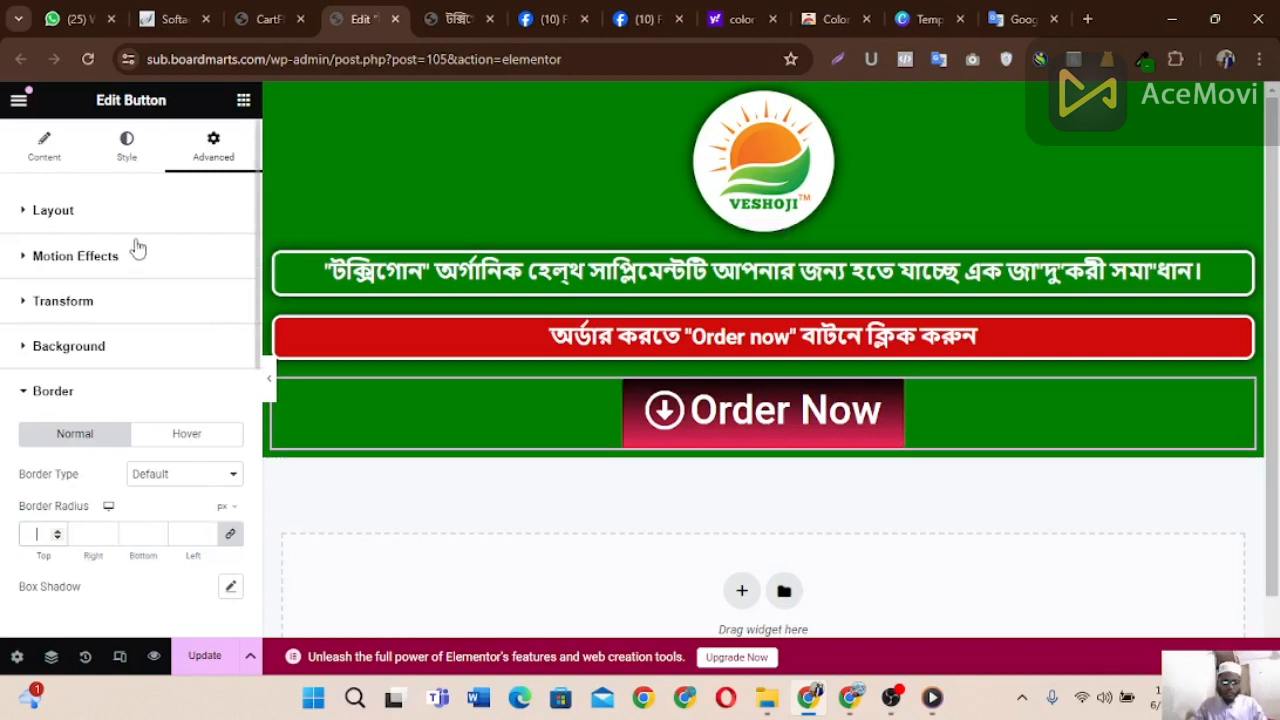
Step: Give the Order Now button itself a 10 px border radius on all corners and a solid border
{"action": "left_click", "coordinate": [133, 150]}
{"action": "scroll", "coordinate": [155, 400], "scroll_direction": "down", "scroll_amount": 6}
{"action": "scroll", "coordinate": [155, 405], "scroll_direction": "down", "scroll_amount": 2}
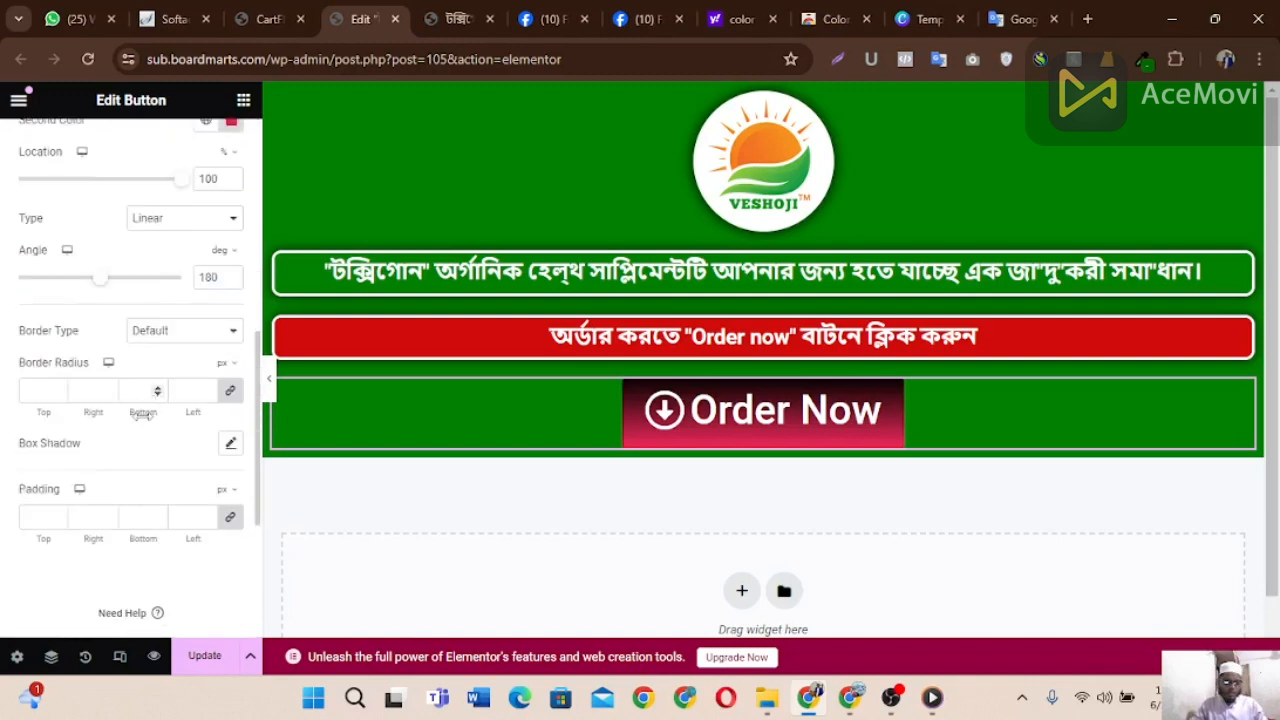
{"action": "double_click", "coordinate": [57, 392]}
{"action": "type", "text": "10"}
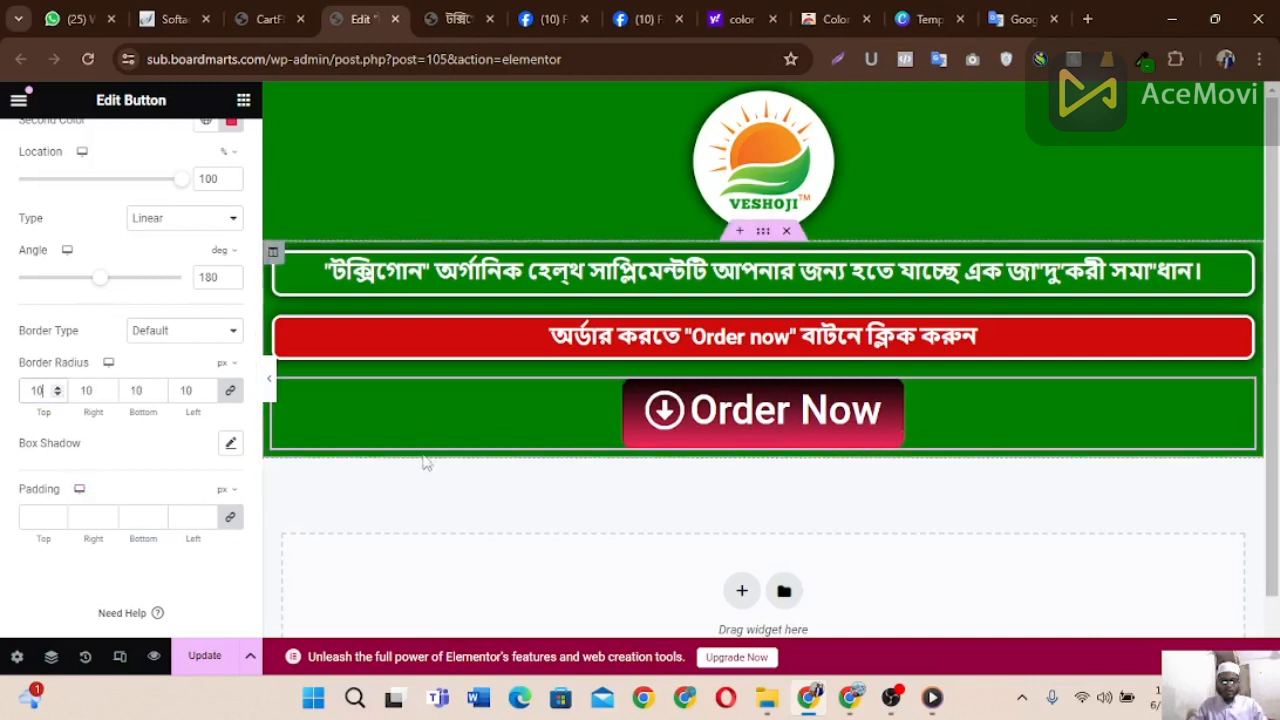
{"action": "left_click", "coordinate": [207, 338]}
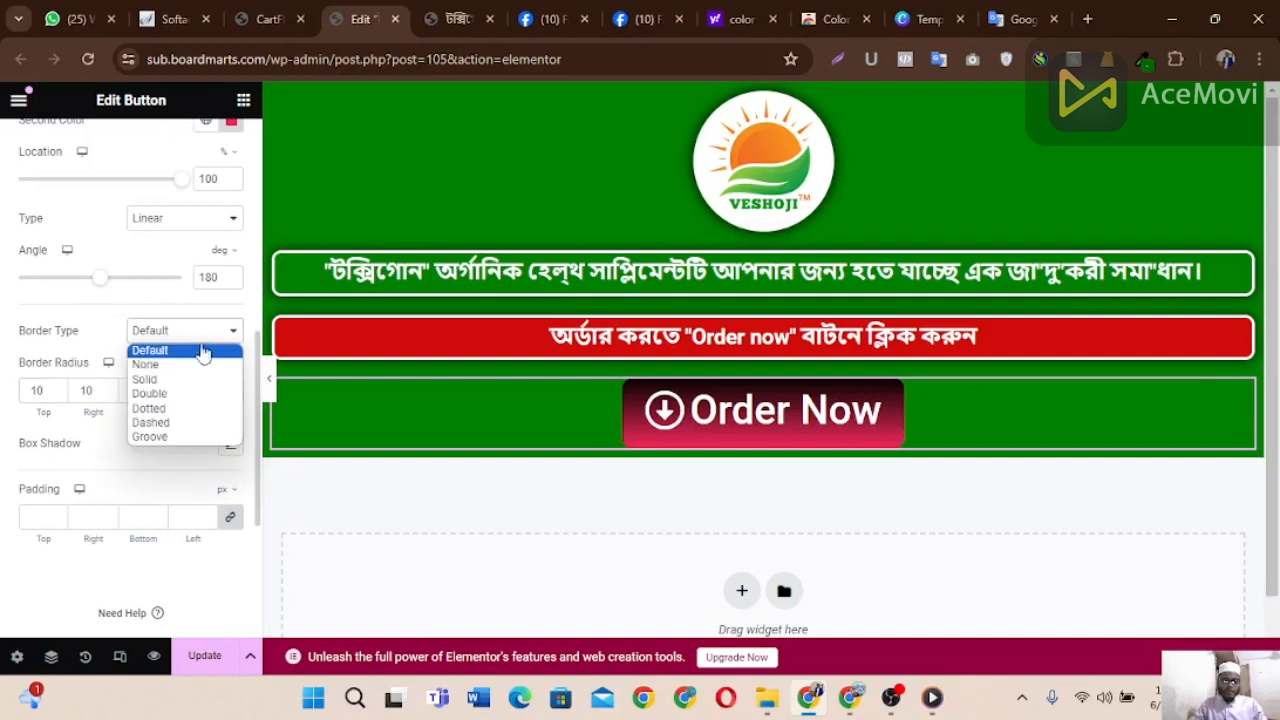
{"action": "left_click", "coordinate": [190, 379]}
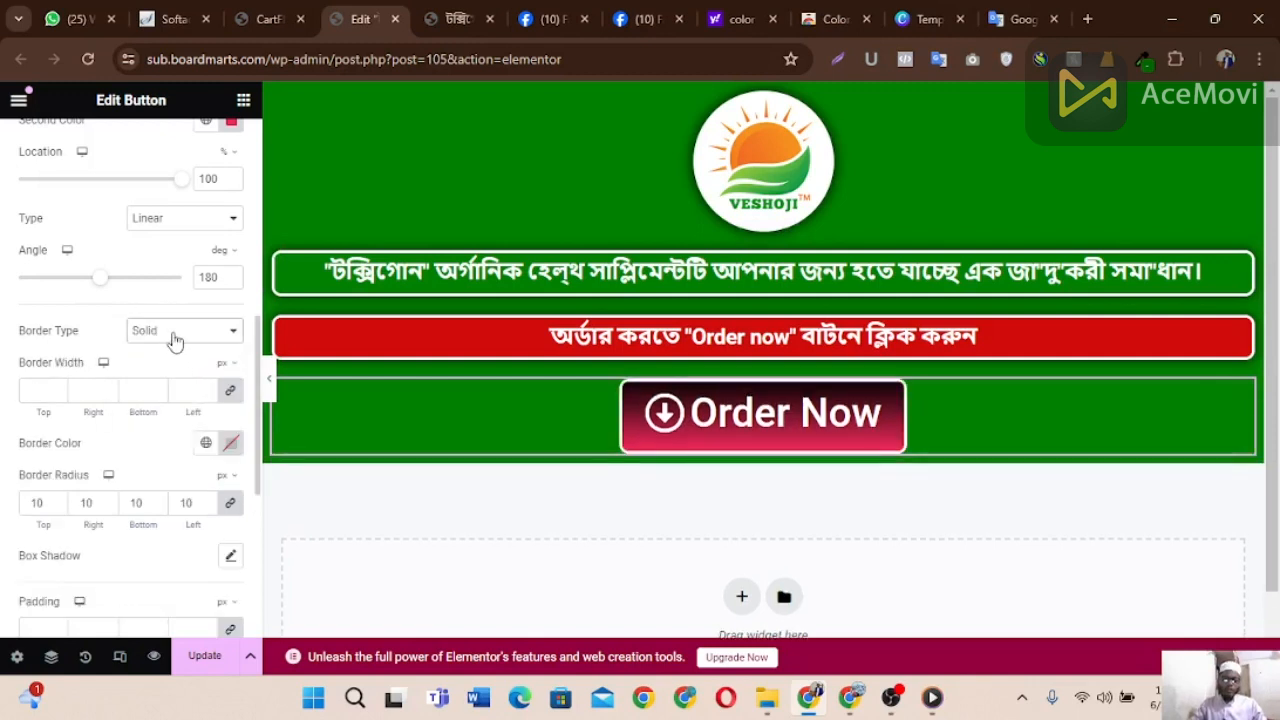
Step: Add an outline box shadow to the Order Now button with a spread of 11
{"action": "left_click", "coordinate": [230, 557]}
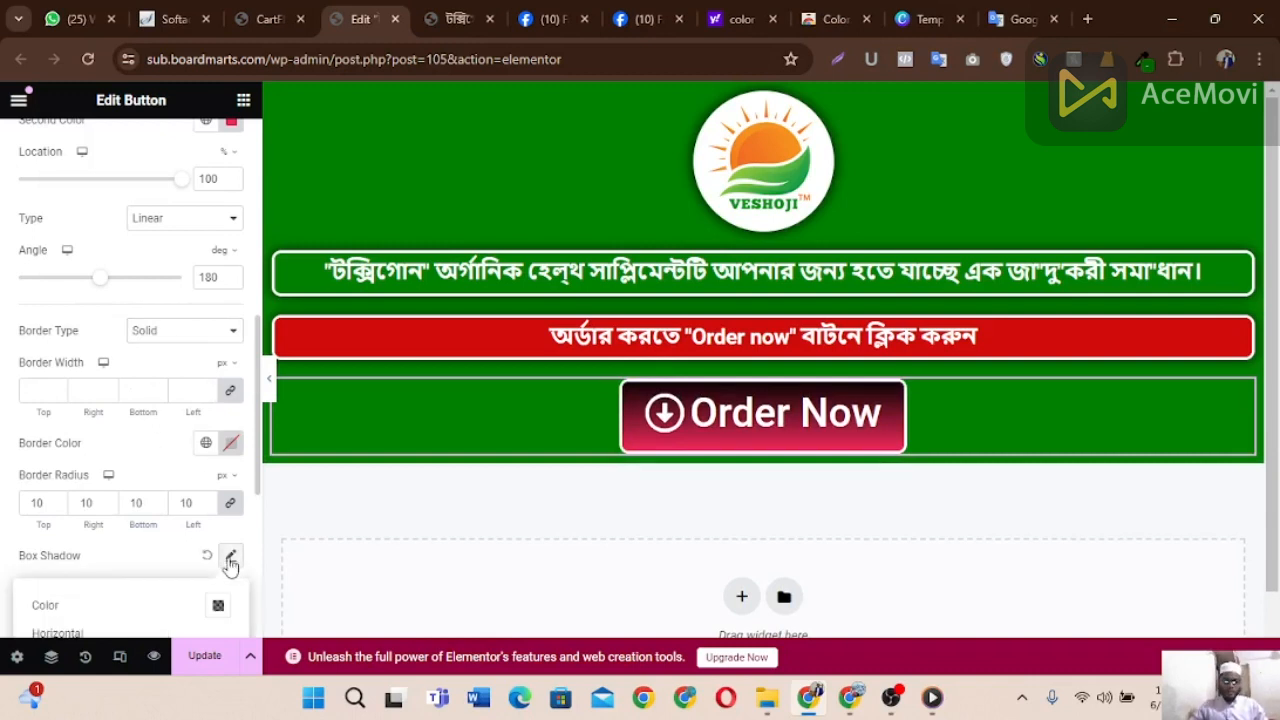
{"action": "scroll", "coordinate": [230, 560], "scroll_direction": "down", "scroll_amount": 2}
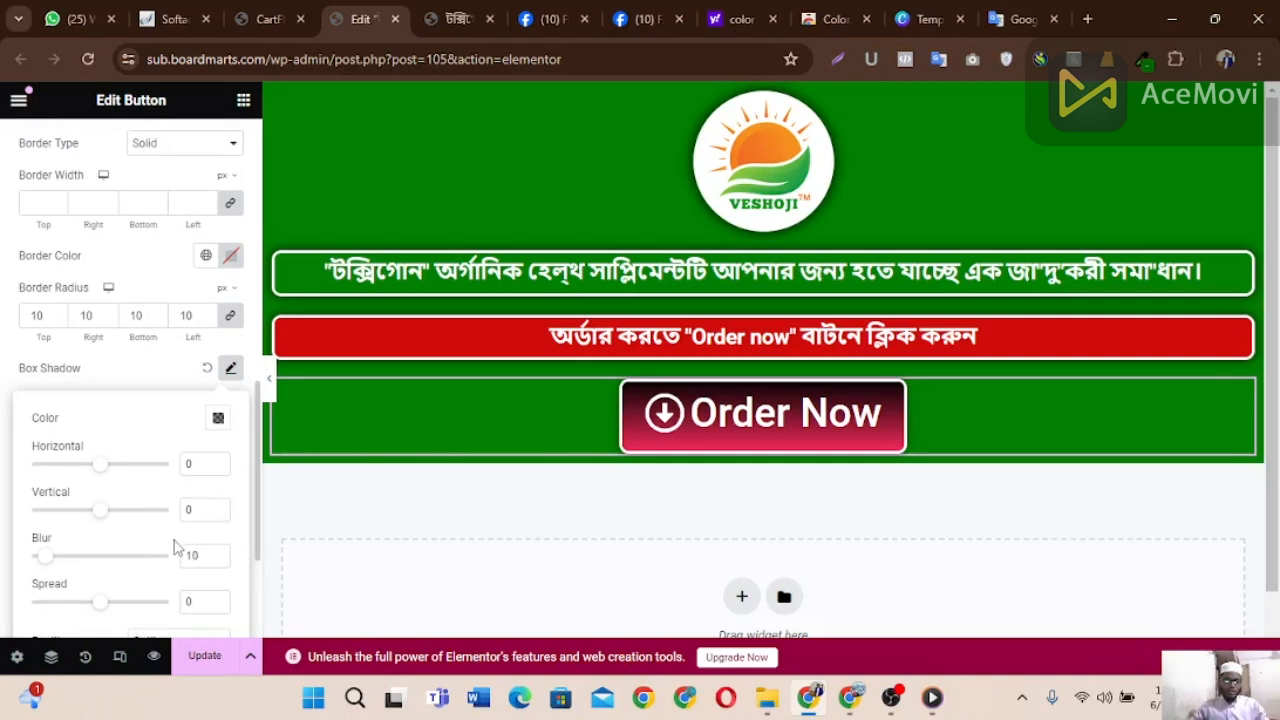
{"action": "scroll", "coordinate": [174, 546], "scroll_direction": "down", "scroll_amount": 2}
{"action": "left_click_drag", "start_coordinate": [105, 418], "coordinate": [108, 417]}
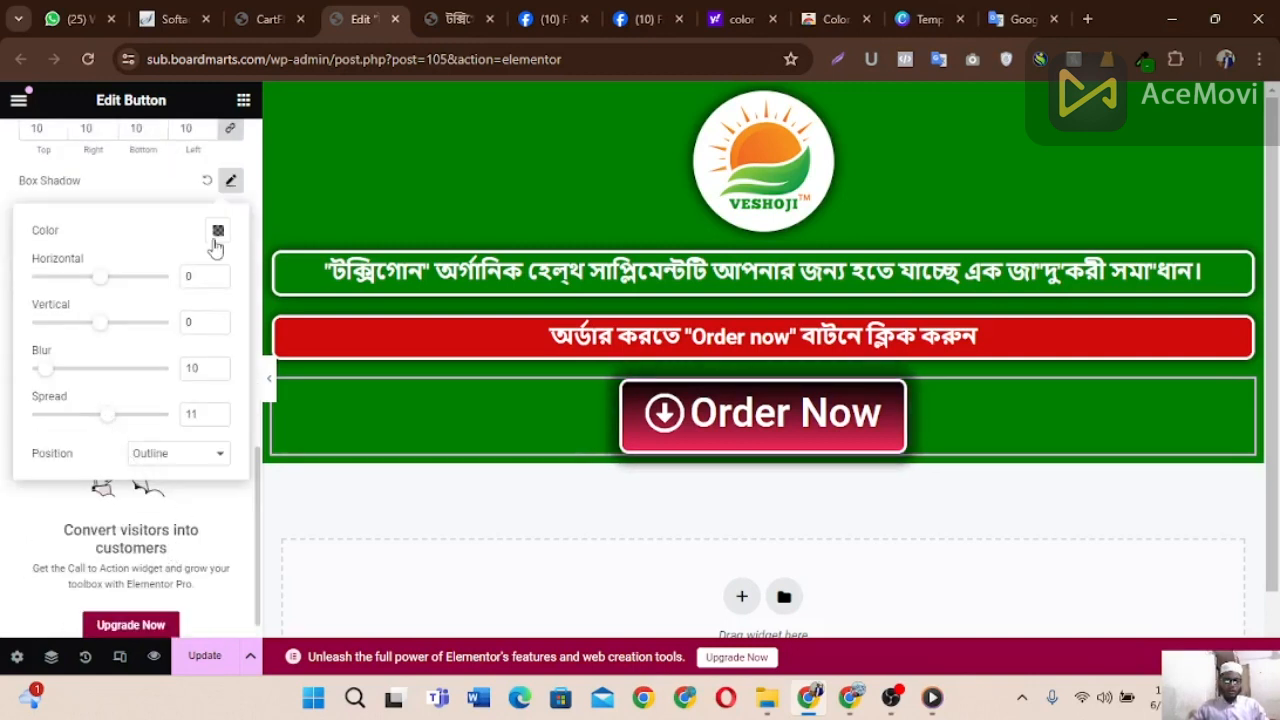
Step: Set the Order Now button's box shadow color to a dark purple at 0.72 opacity
{"action": "left_click", "coordinate": [217, 232]}
{"action": "mouse_move", "coordinate": [234, 317]}
{"action": "left_mouse_down"}
{"action": "mouse_move", "coordinate": [286, 409]}
{"action": "mouse_move", "coordinate": [257, 298]}
{"action": "left_mouse_up"}
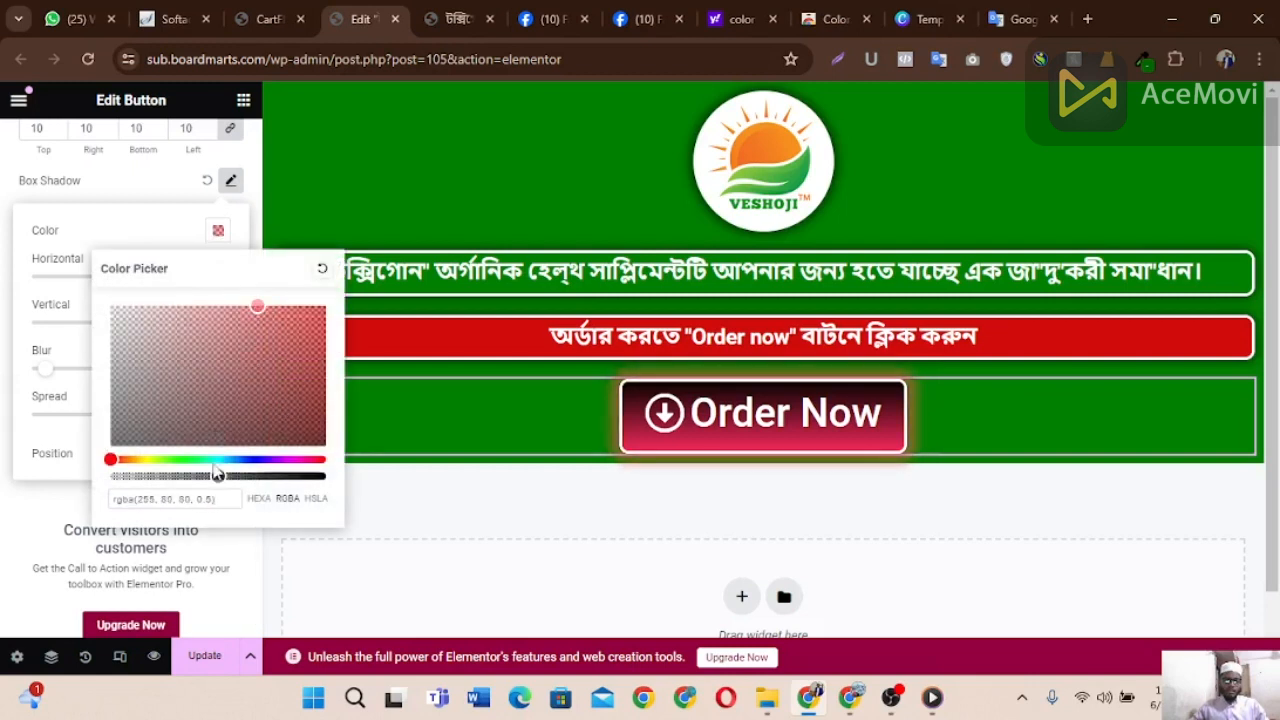
{"action": "mouse_move", "coordinate": [218, 476]}
{"action": "left_mouse_down"}
{"action": "mouse_move", "coordinate": [263, 476]}
{"action": "mouse_move", "coordinate": [205, 458]}
{"action": "left_mouse_up"}
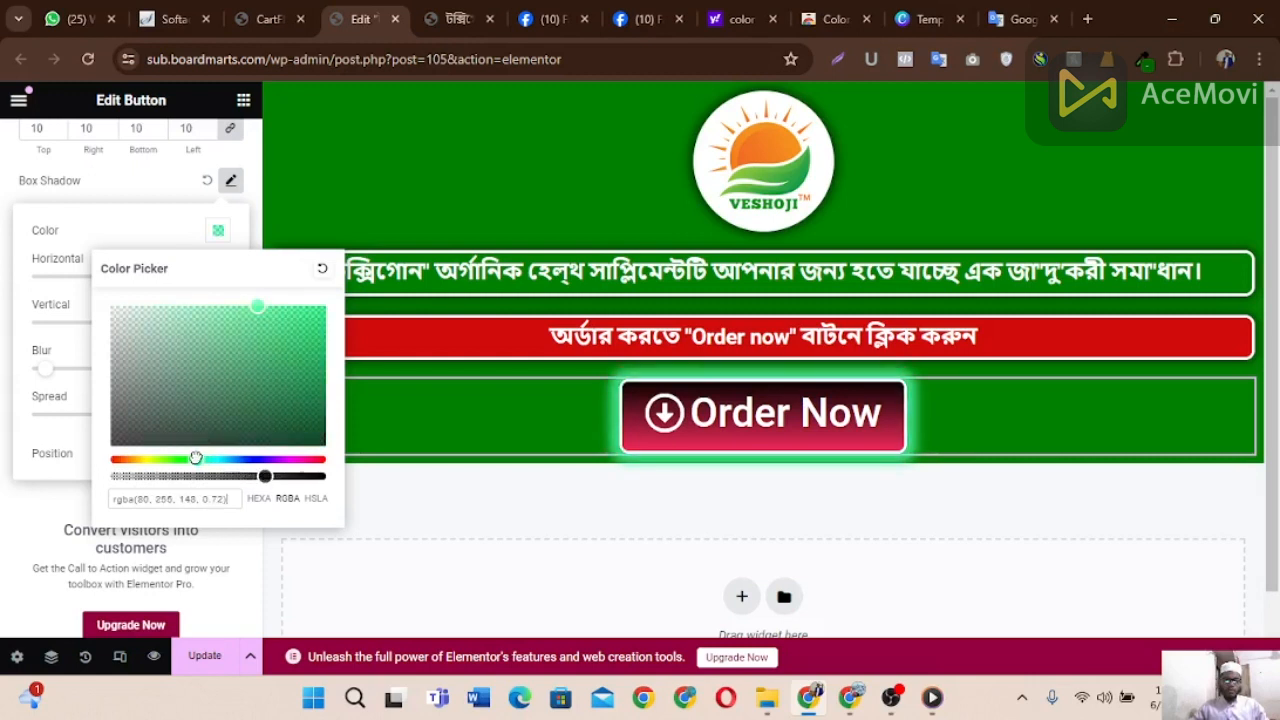
{"action": "mouse_move", "coordinate": [198, 390]}
{"action": "left_mouse_down"}
{"action": "mouse_move", "coordinate": [209, 357]}
{"action": "mouse_move", "coordinate": [278, 415]}
{"action": "mouse_move", "coordinate": [160, 330]}
{"action": "mouse_move", "coordinate": [132, 325]}
{"action": "mouse_move", "coordinate": [162, 353]}
{"action": "left_mouse_up"}
{"action": "mouse_move", "coordinate": [303, 397]}
{"action": "left_mouse_down"}
{"action": "mouse_move", "coordinate": [309, 318]}
{"action": "mouse_move", "coordinate": [302, 331]}
{"action": "left_mouse_up"}
{"action": "mouse_move", "coordinate": [281, 406]}
{"action": "left_mouse_down"}
{"action": "mouse_move", "coordinate": [285, 428]}
{"action": "mouse_move", "coordinate": [242, 460]}
{"action": "mouse_move", "coordinate": [268, 459]}
{"action": "mouse_move", "coordinate": [320, 371]}
{"action": "left_mouse_up"}
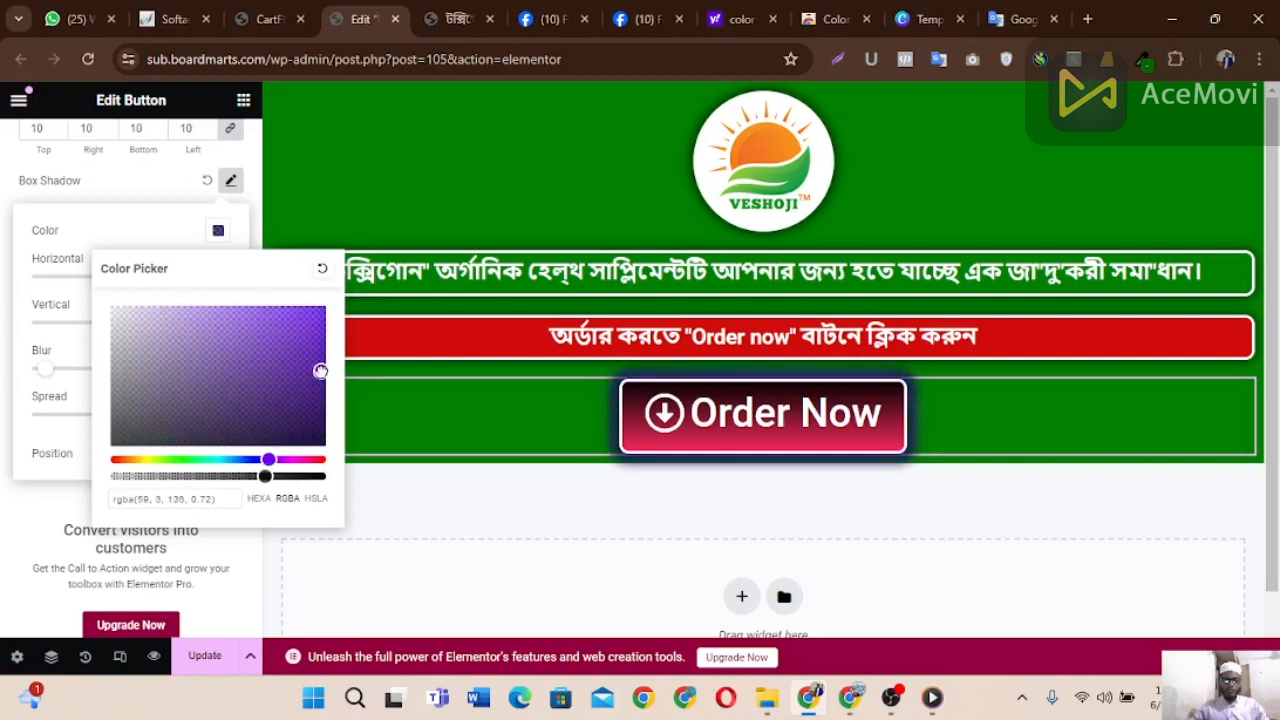
{"action": "left_click", "coordinate": [446, 475]}
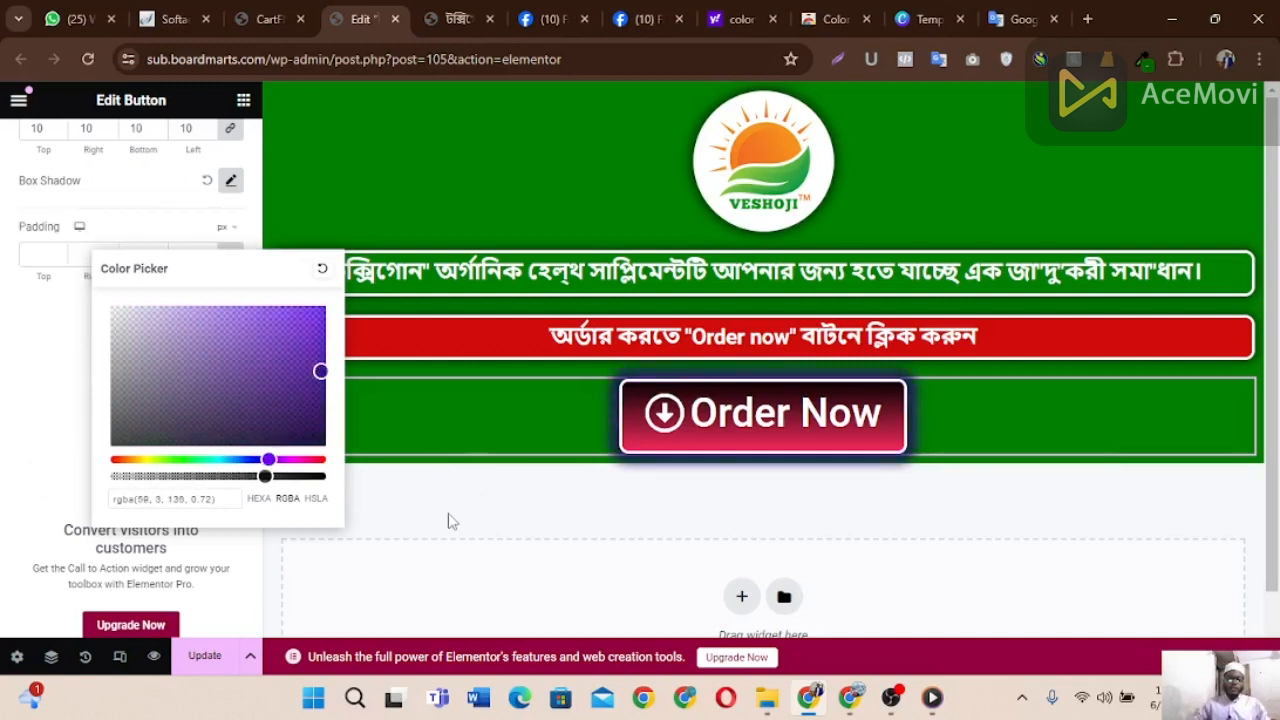
Step: Check the image slider on the veshoji.com reference page and add a single-column section below the Order Now button
{"action": "left_click", "coordinate": [462, 14]}
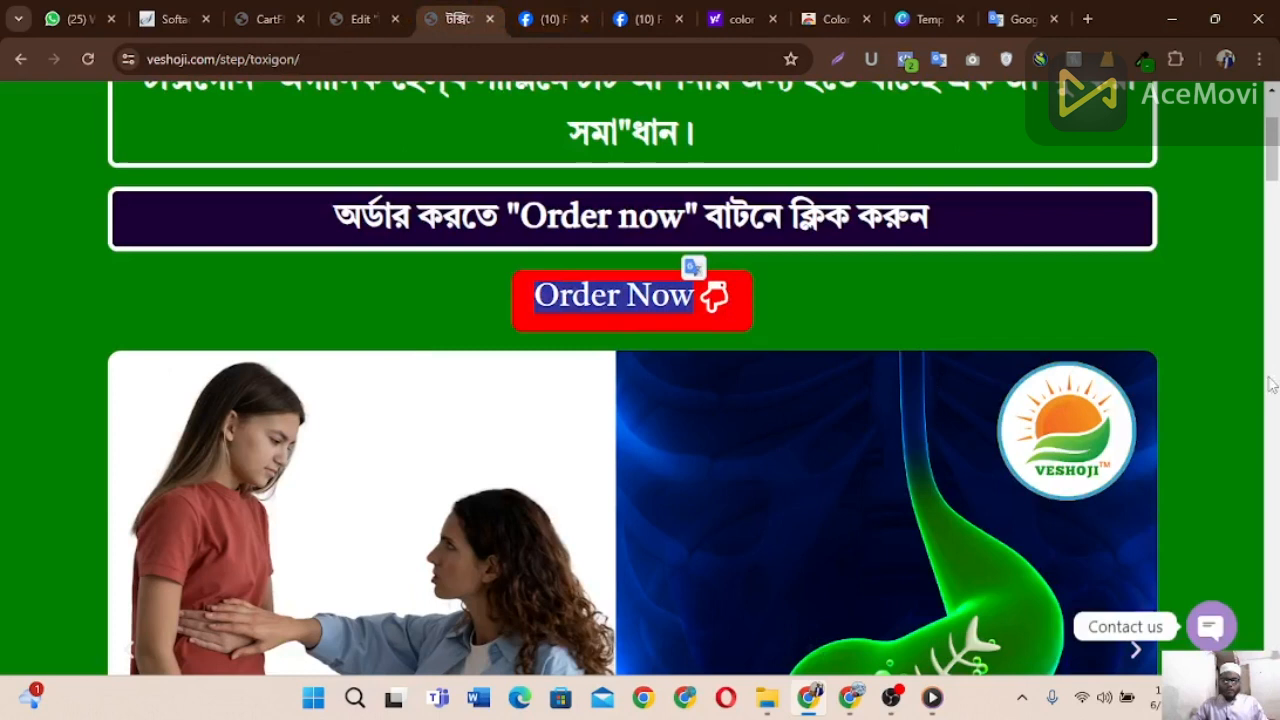
{"action": "scroll", "coordinate": [895, 345], "scroll_direction": "down", "scroll_amount": 4}
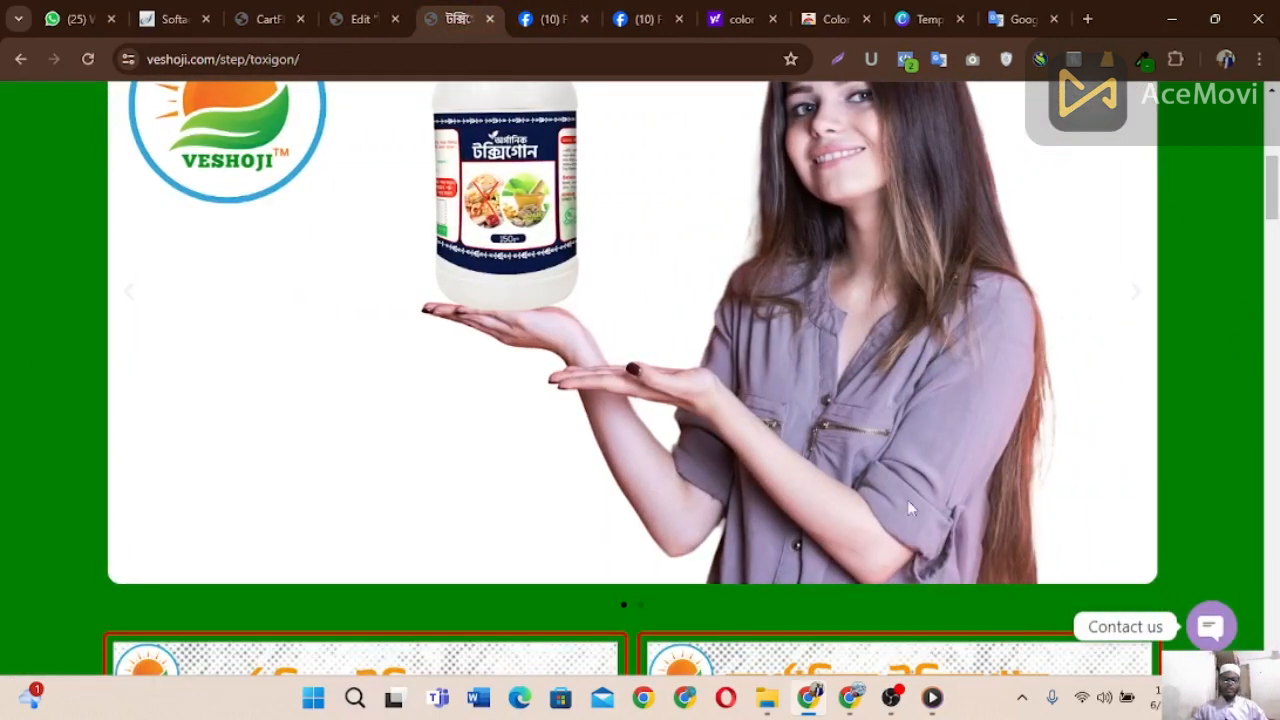
{"action": "left_click", "coordinate": [362, 18]}
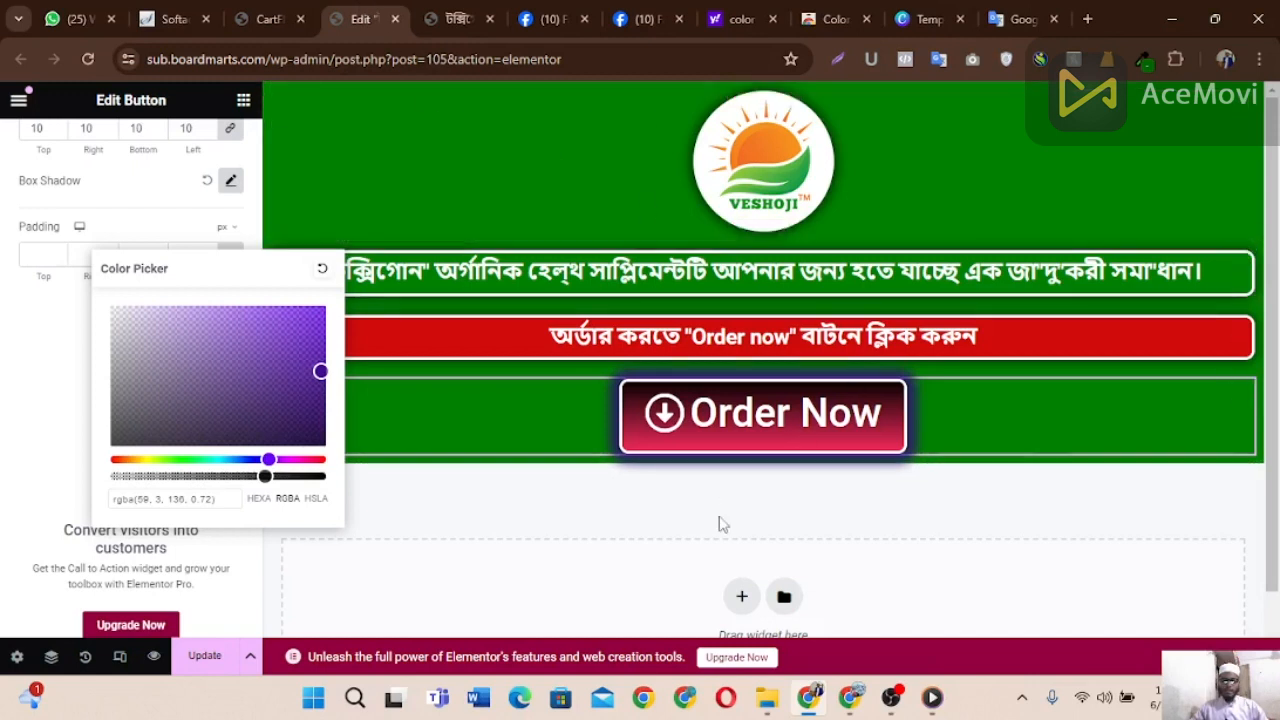
{"action": "left_click", "coordinate": [741, 597]}
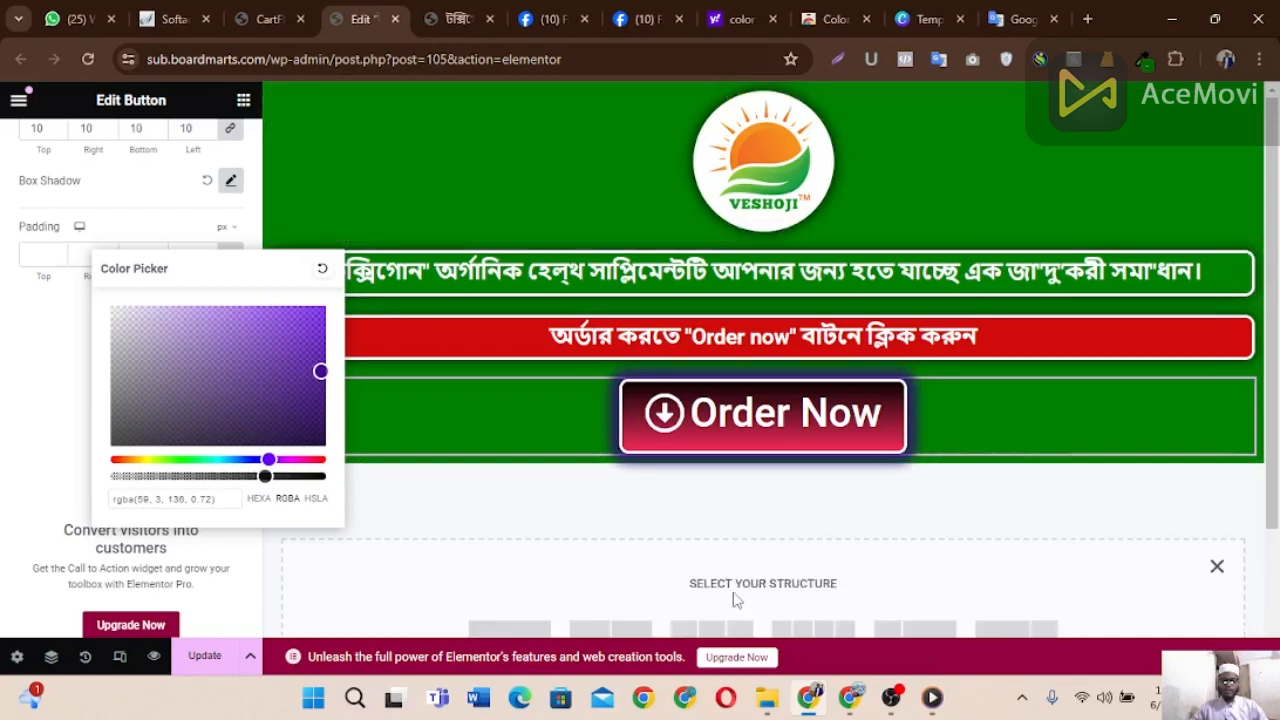
{"action": "left_click", "coordinate": [545, 548]}
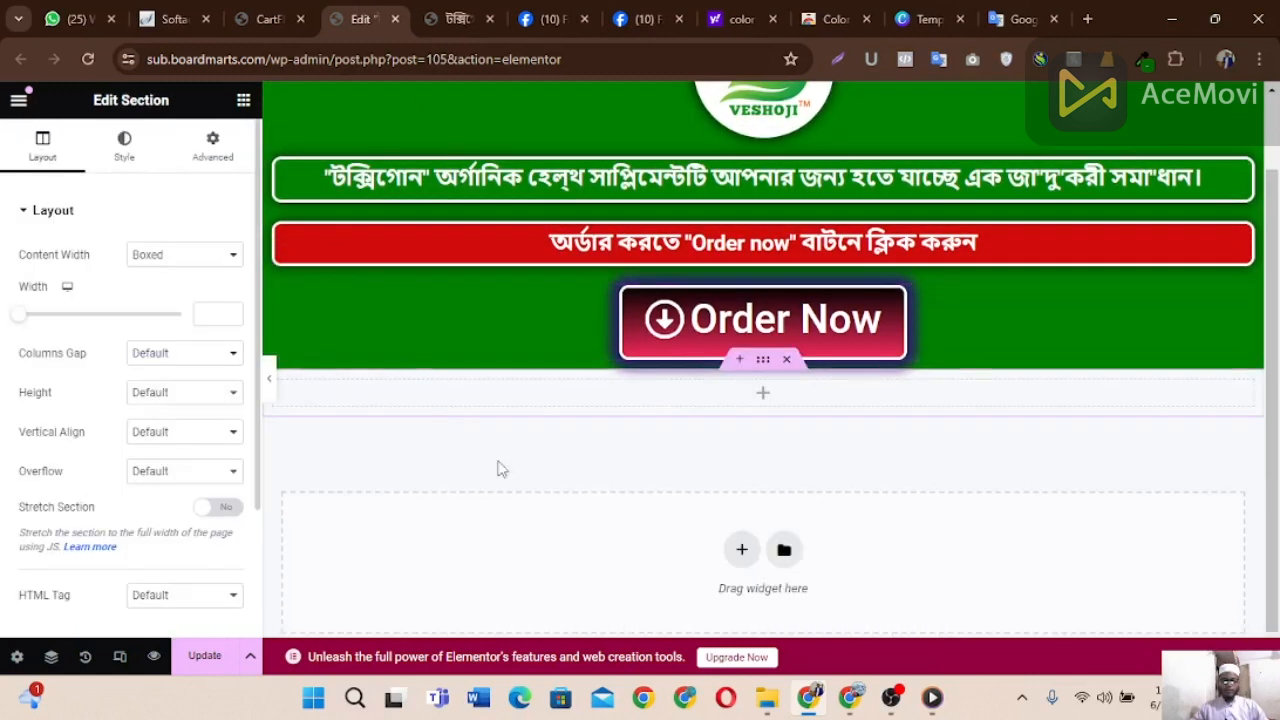
Step: Find the Image Carousel widget and place it in the new empty section below the Order Now button
{"action": "left_click", "coordinate": [243, 100]}
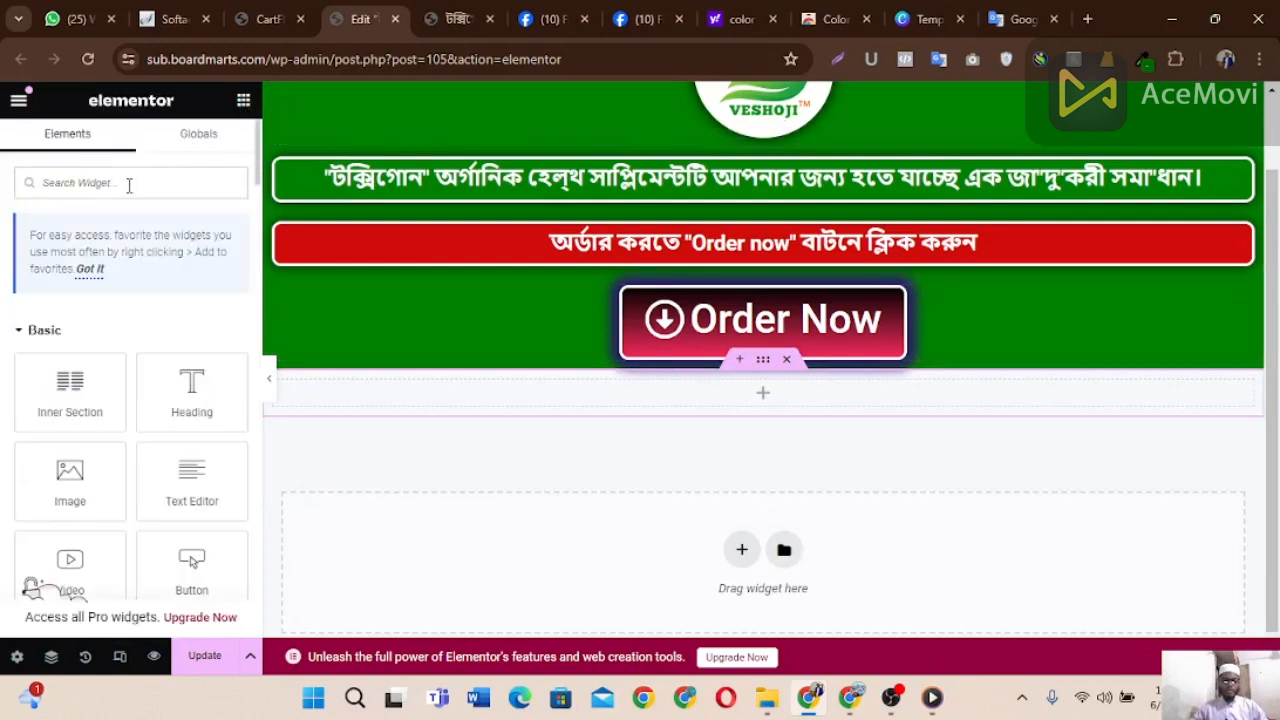
{"action": "type", "text": "a"}
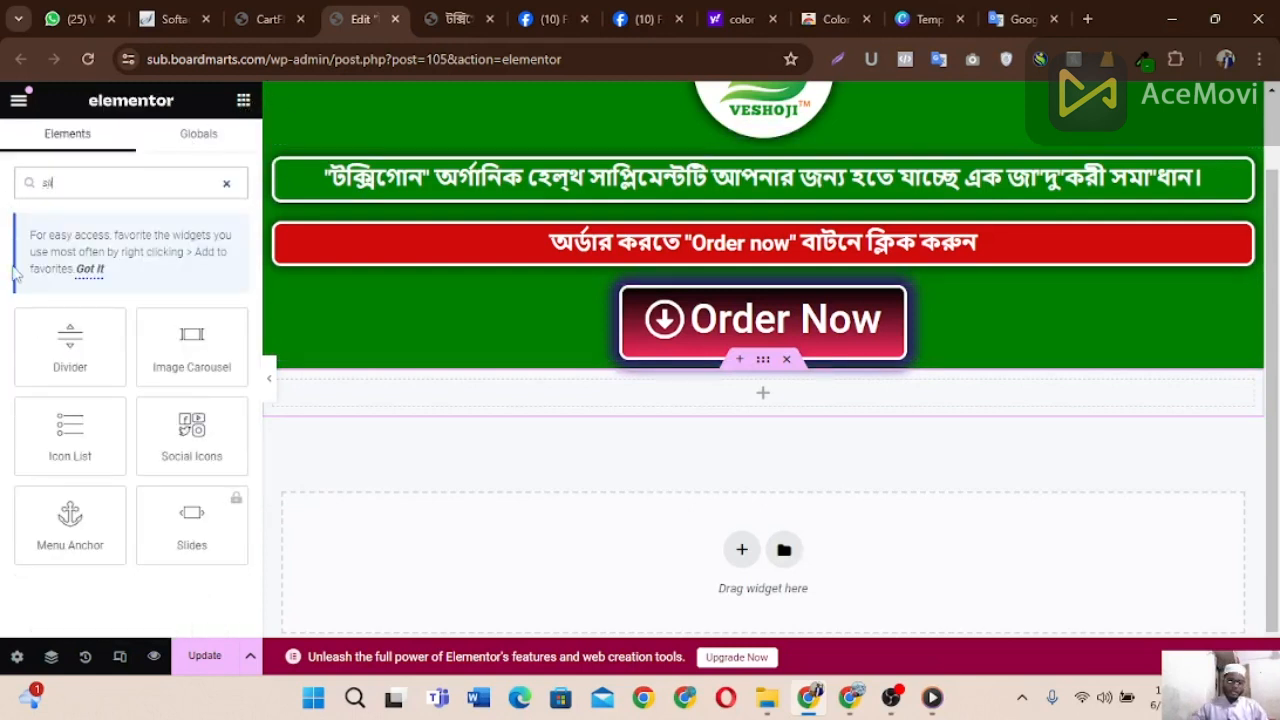
{"action": "left_click_drag", "start_coordinate": [209, 362], "coordinate": [598, 396]}
Step: Create a gallery from the three orange plugin install, themes and landing page images in the media library and insert it into the carousel
{"action": "left_click", "coordinate": [50, 298]}
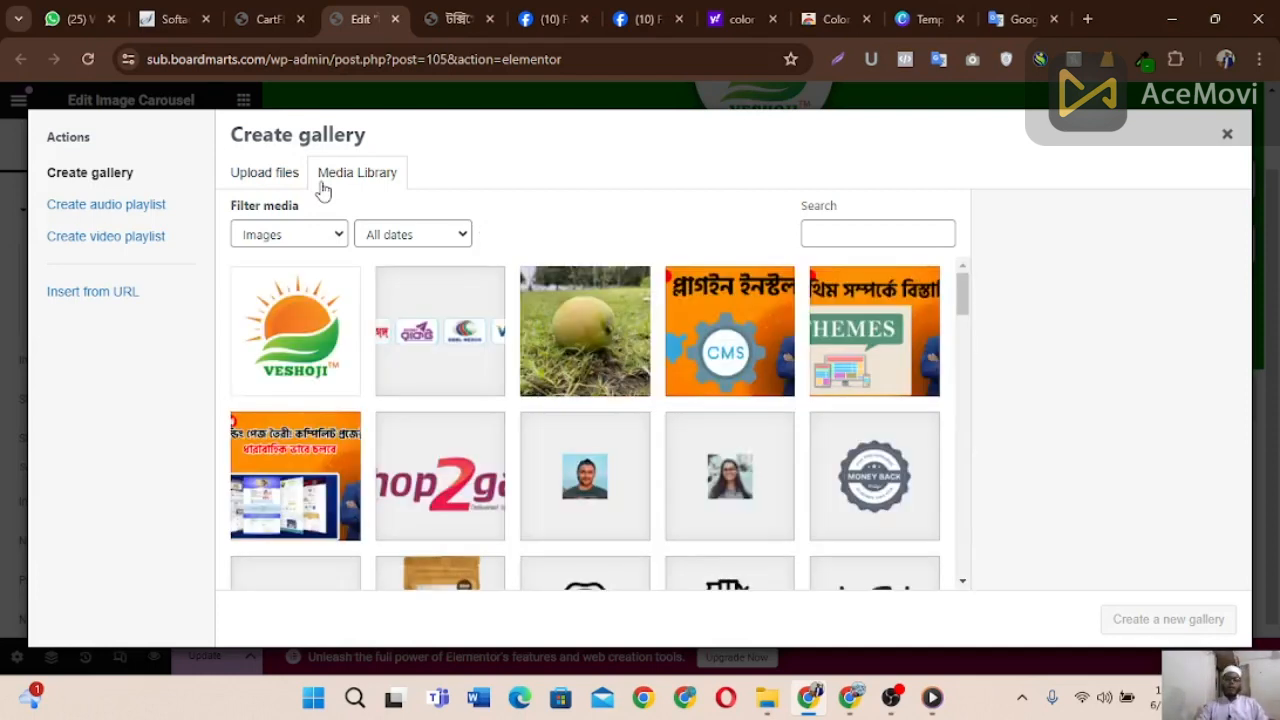
{"action": "left_click", "coordinate": [715, 330]}
{"action": "left_click", "coordinate": [858, 352]}
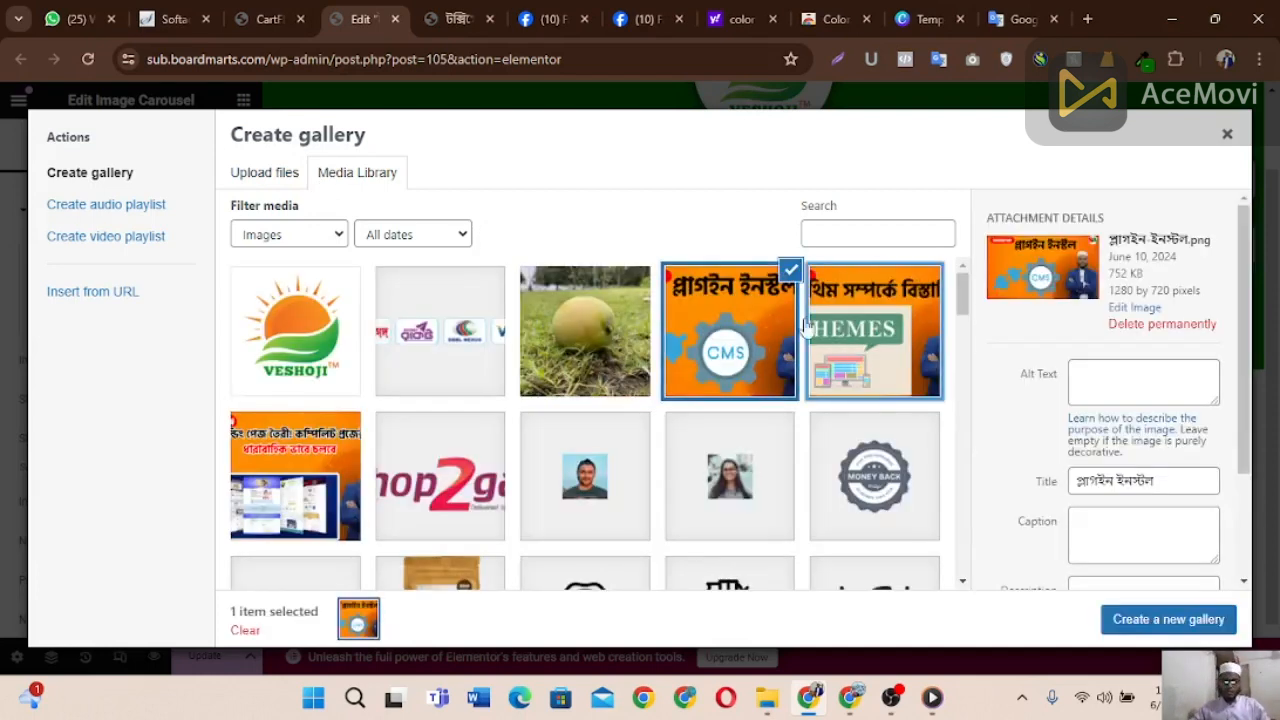
{"action": "left_click", "coordinate": [342, 496]}
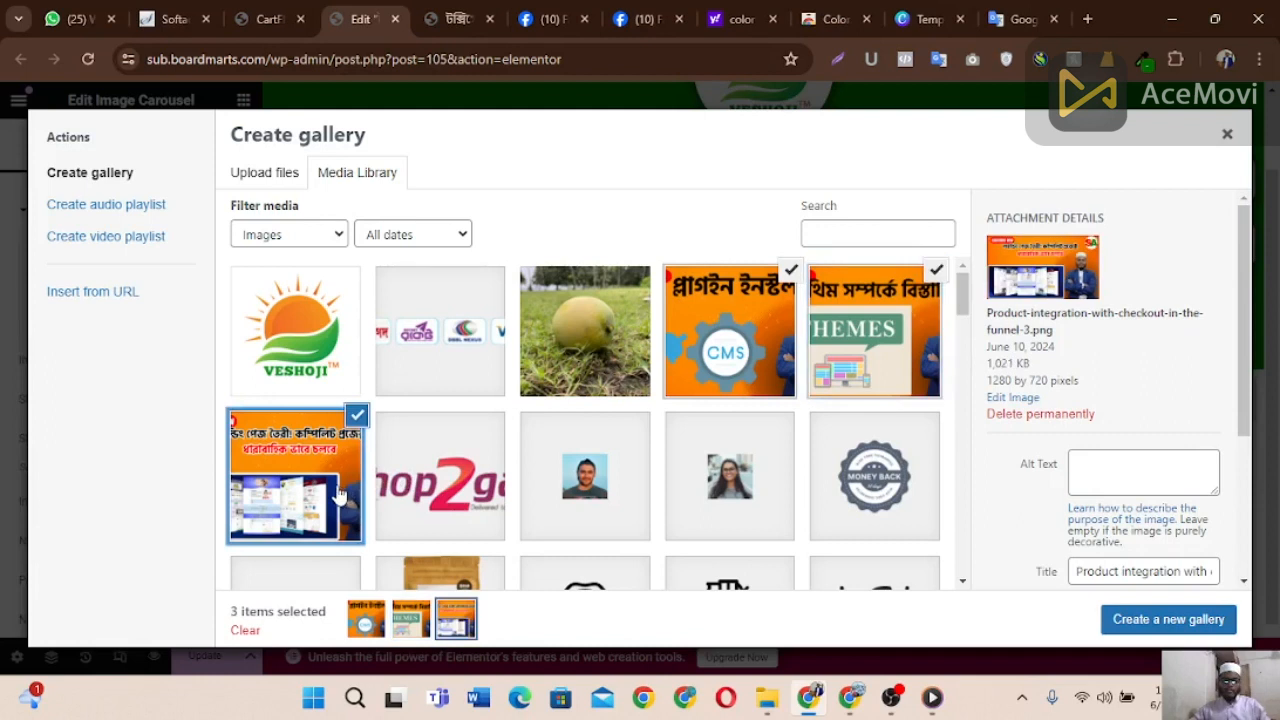
{"action": "left_click", "coordinate": [1200, 618]}
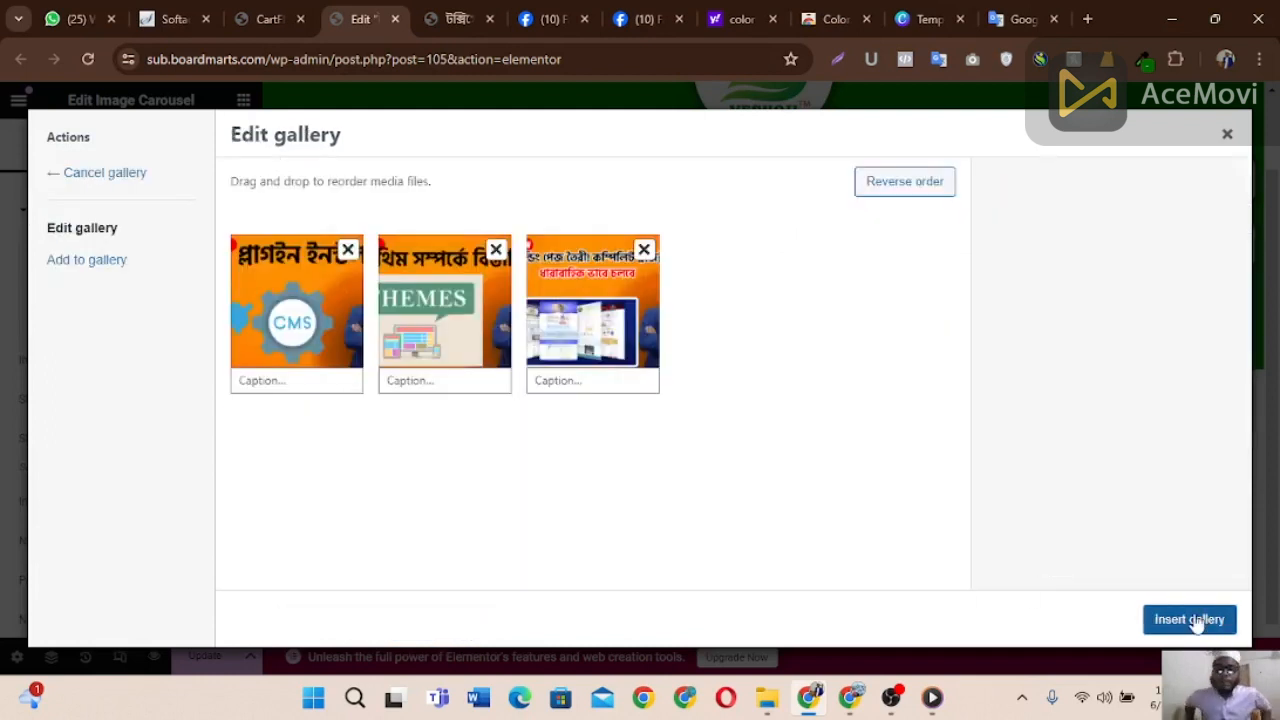
{"action": "left_click", "coordinate": [1189, 619]}
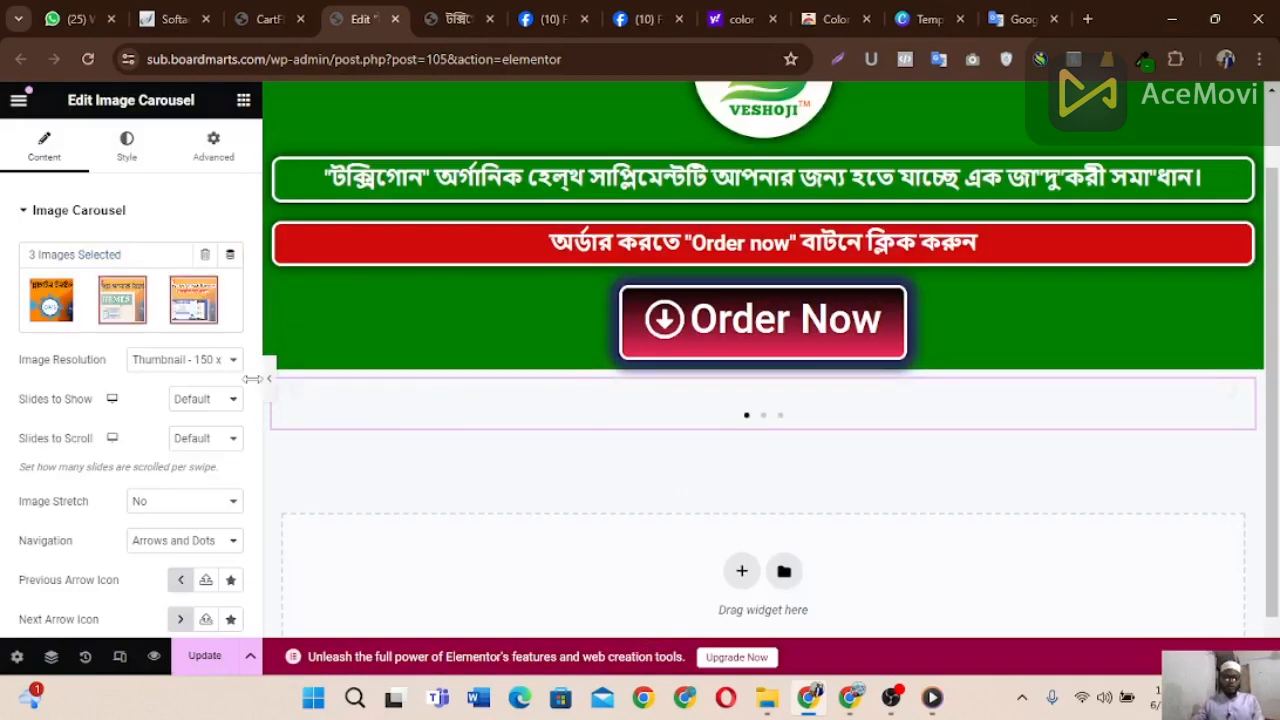
Step: Set the image carousel's resolution to Full and its slides to show to 1, and check the result on the page
{"action": "left_click", "coordinate": [186, 362]}
{"action": "left_click", "coordinate": [145, 509]}
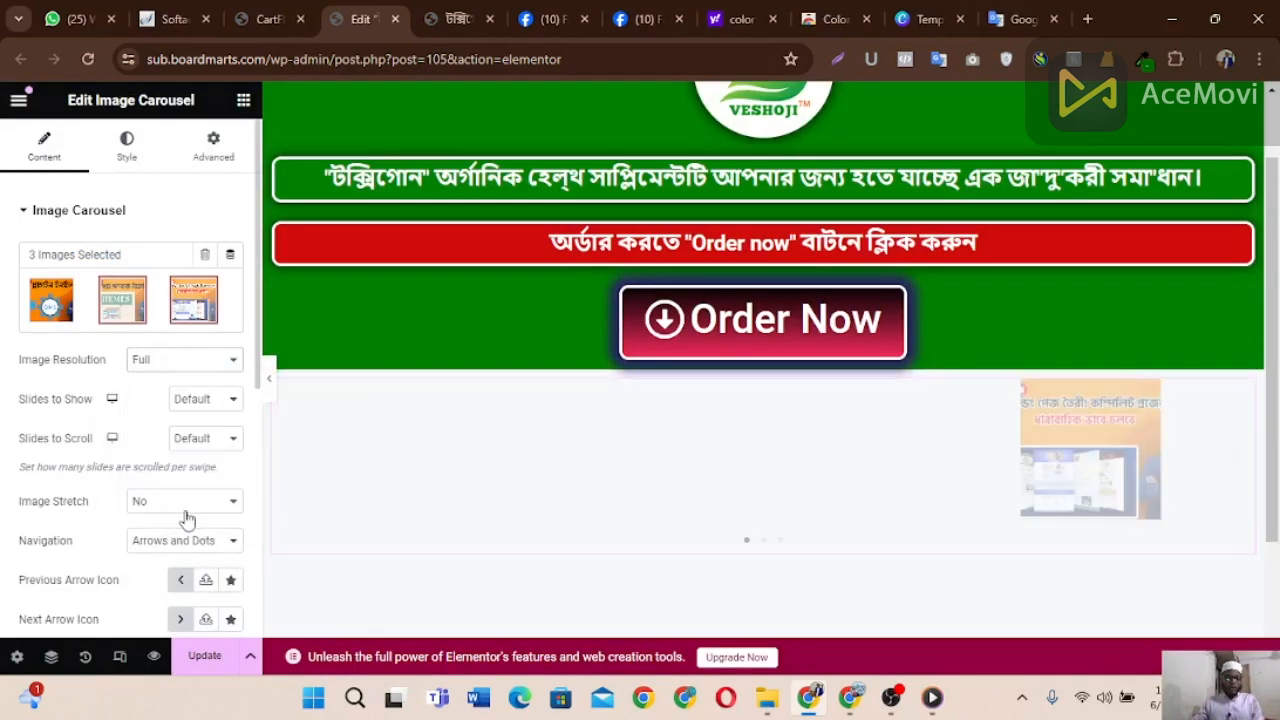
{"action": "scroll", "coordinate": [222, 433], "scroll_direction": "down", "scroll_amount": 1}
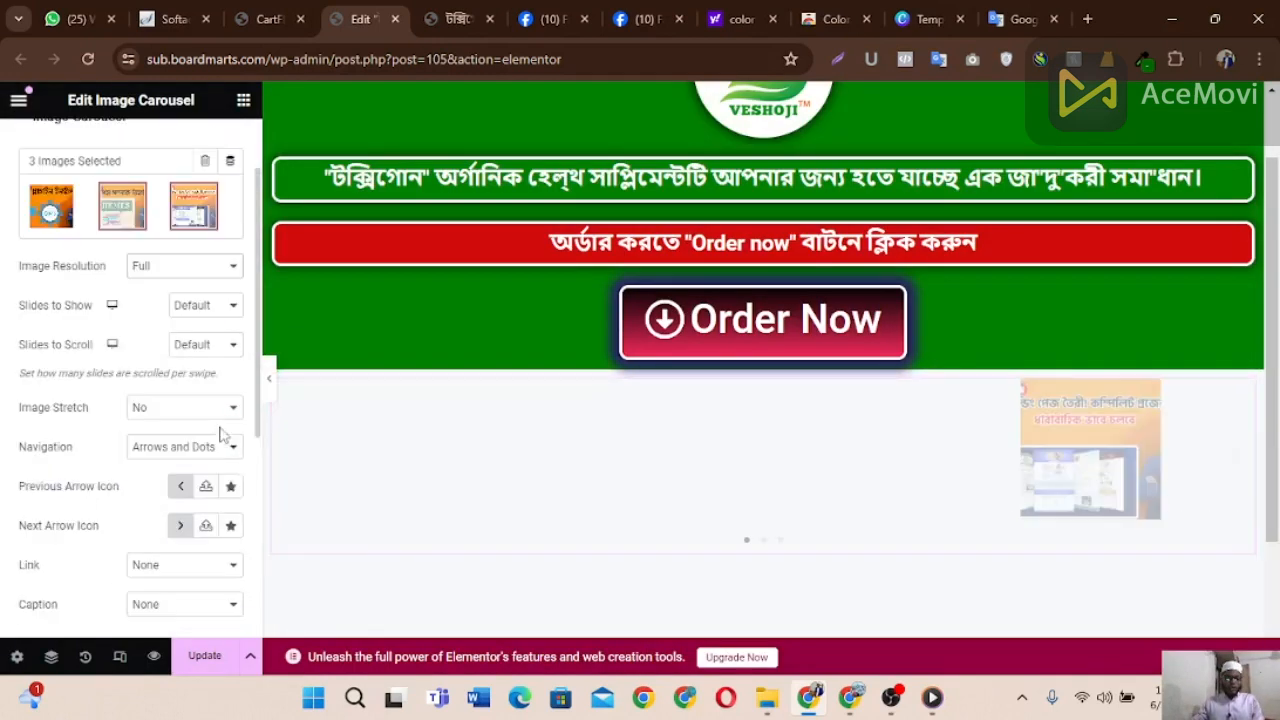
{"action": "left_click", "coordinate": [211, 318]}
{"action": "left_click", "coordinate": [185, 331]}
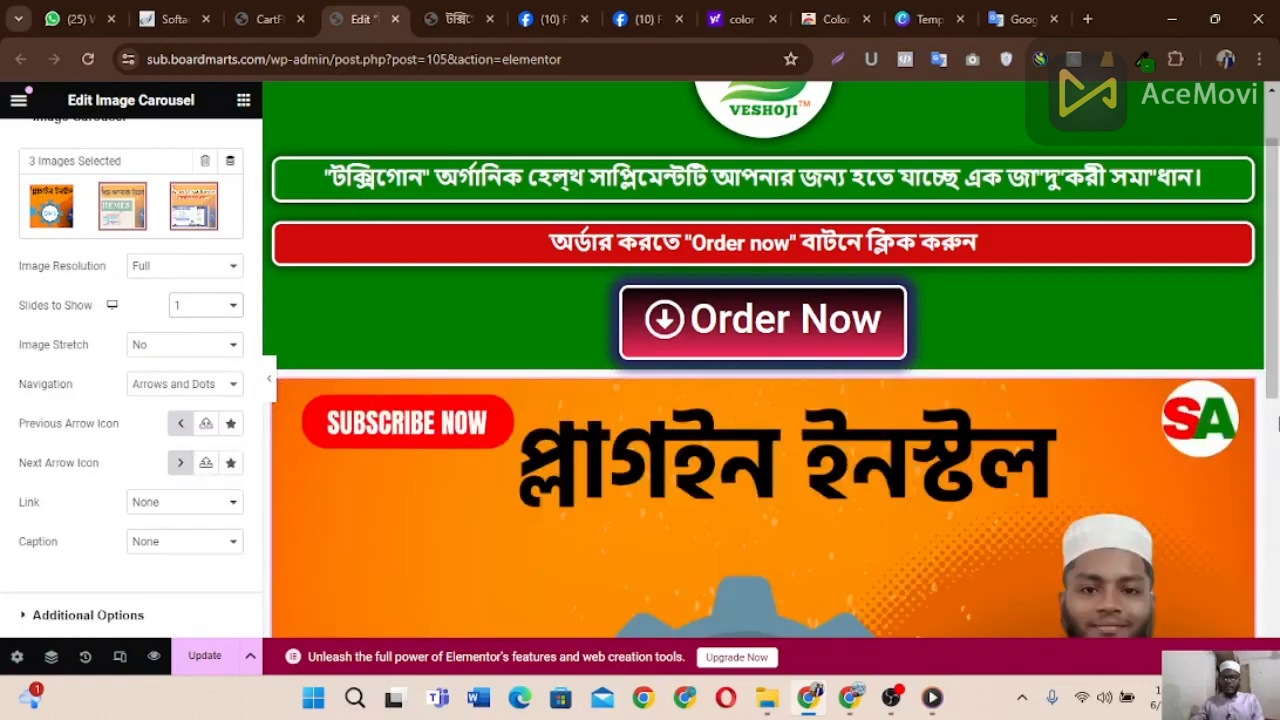
{"action": "scroll", "coordinate": [1277, 345], "scroll_direction": "down", "scroll_amount": 2}
{"action": "left_click_drag", "start_coordinate": [1277, 345], "coordinate": [1275, 430]}
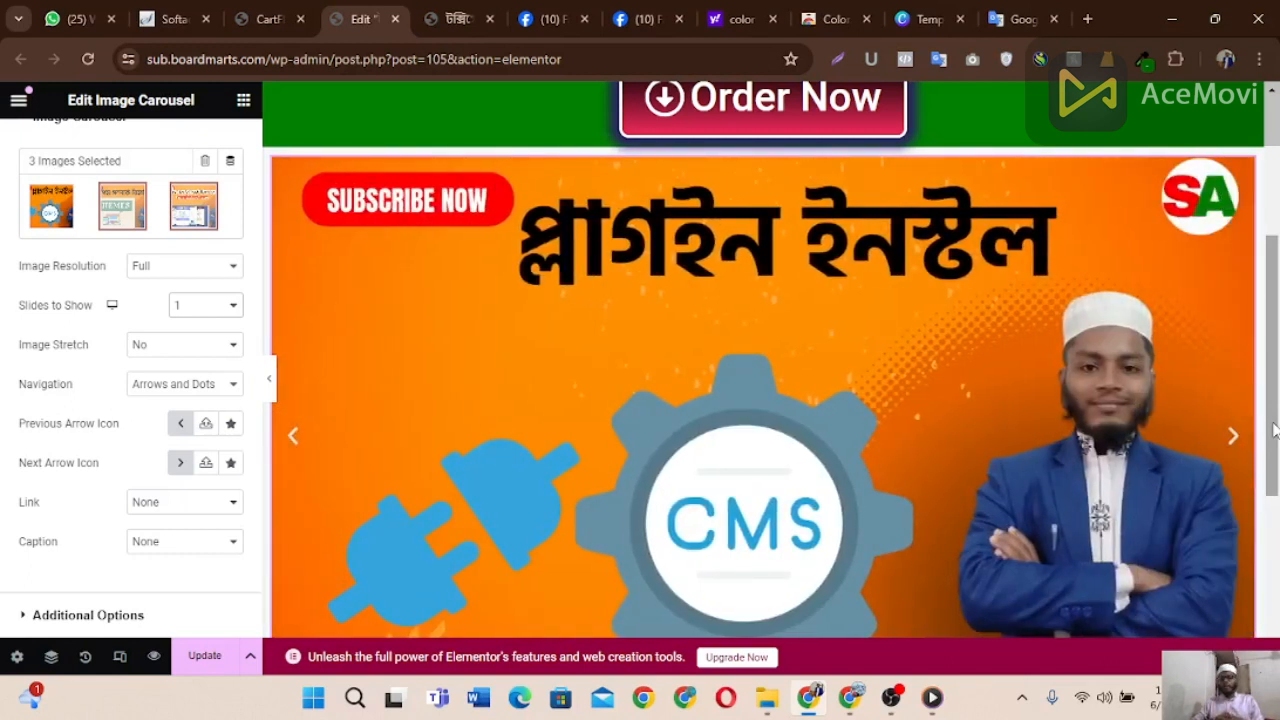
Step: Check what follows the image slider on the veshoji.com reference page and add a two-column section below the image carousel
{"action": "scroll", "coordinate": [1275, 430], "scroll_direction": "down", "scroll_amount": 2}
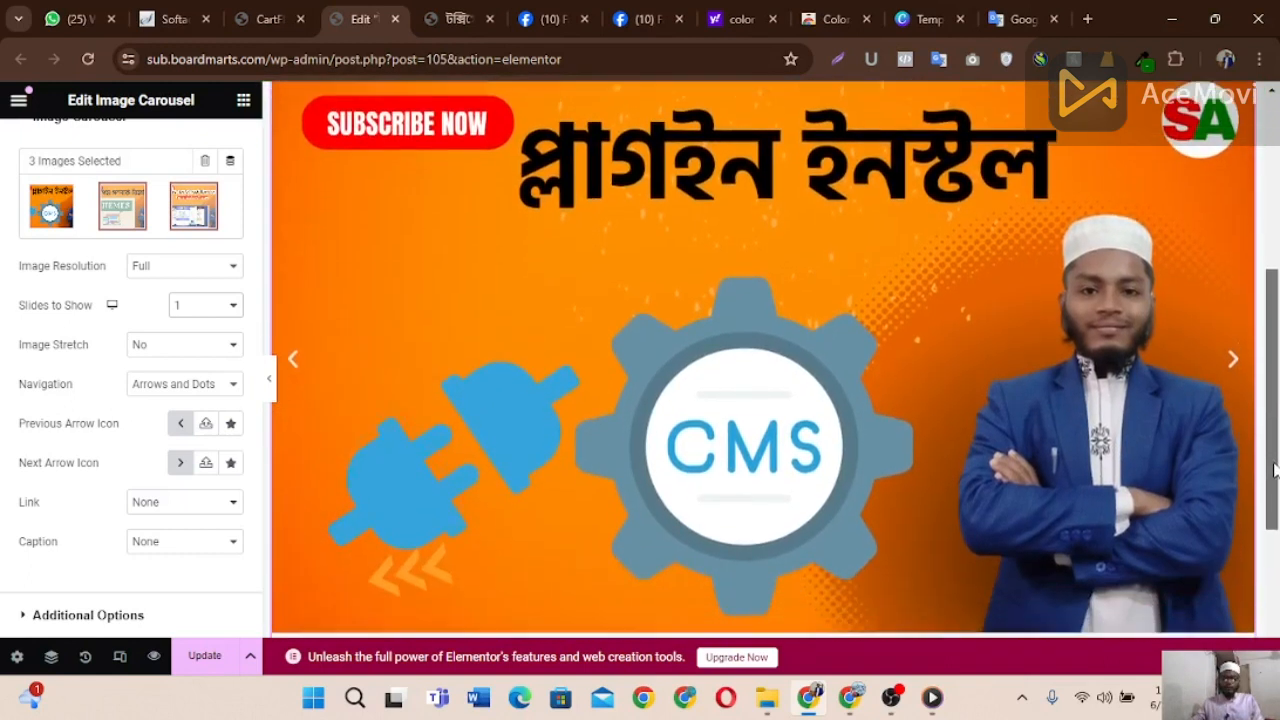
{"action": "left_click", "coordinate": [480, 15]}
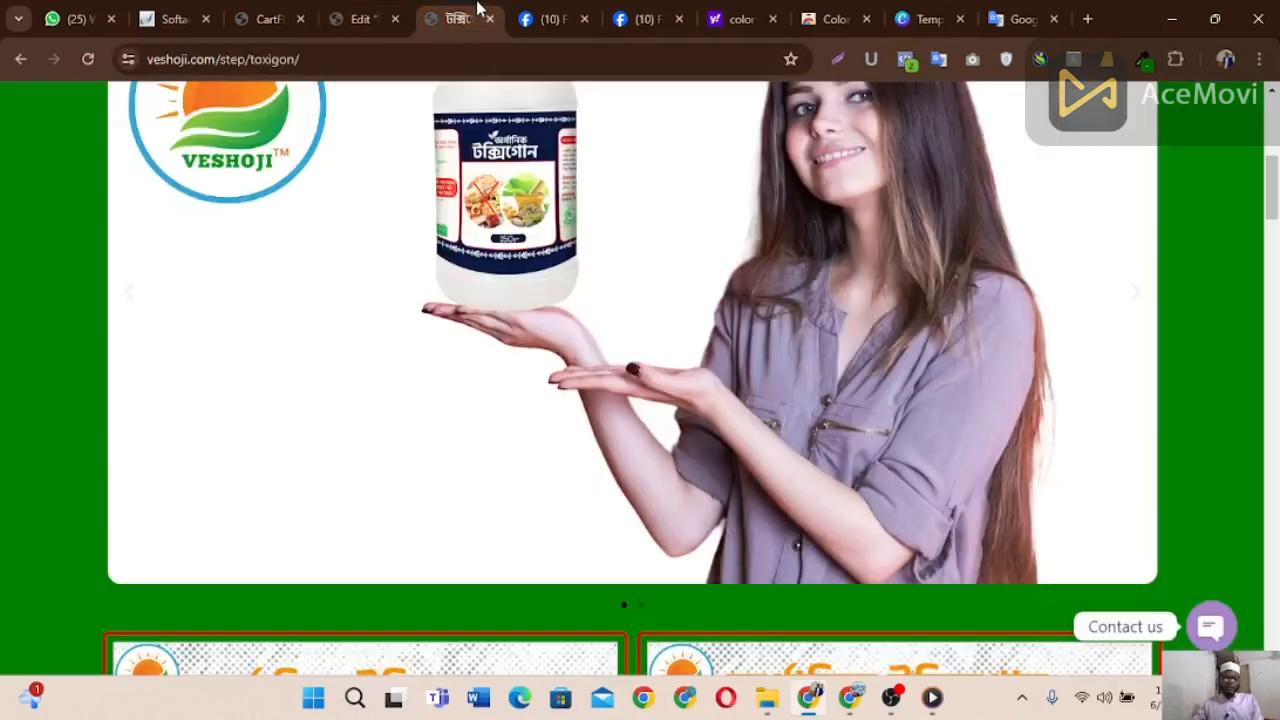
{"action": "scroll", "coordinate": [1030, 415], "scroll_direction": "down", "scroll_amount": 4}
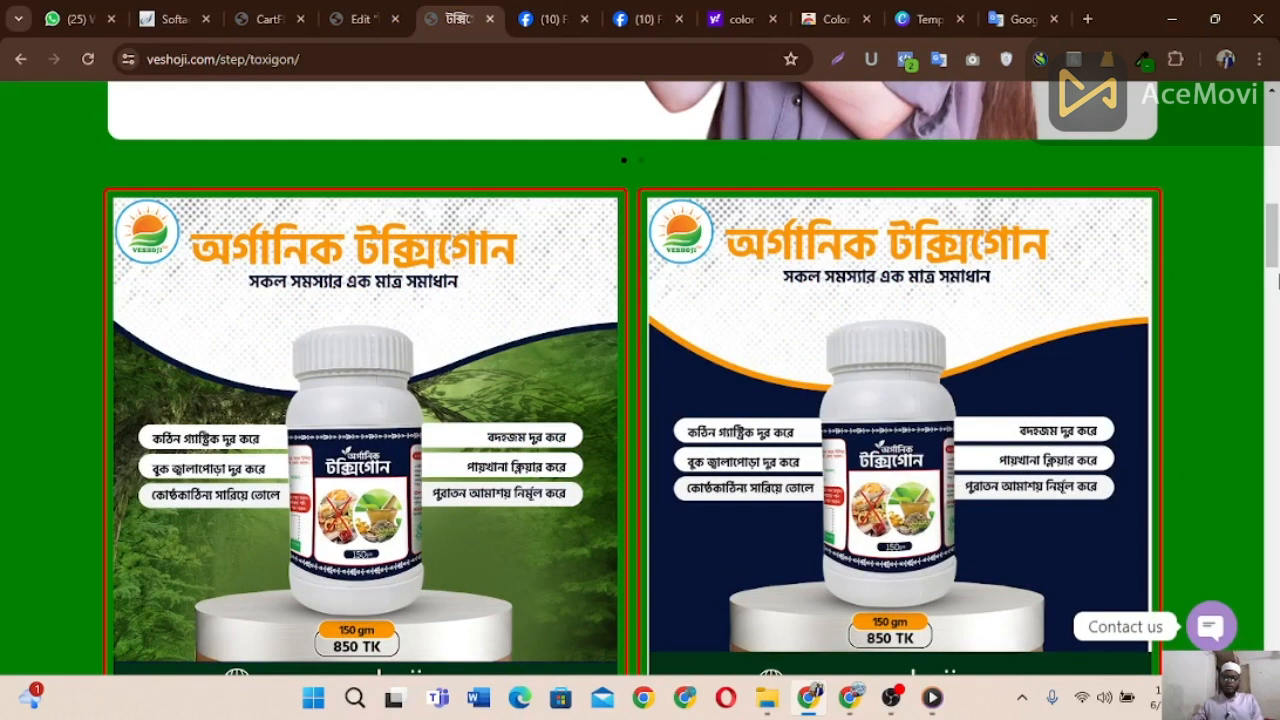
{"action": "scroll", "coordinate": [640, 380], "scroll_direction": "down", "scroll_amount": 2}
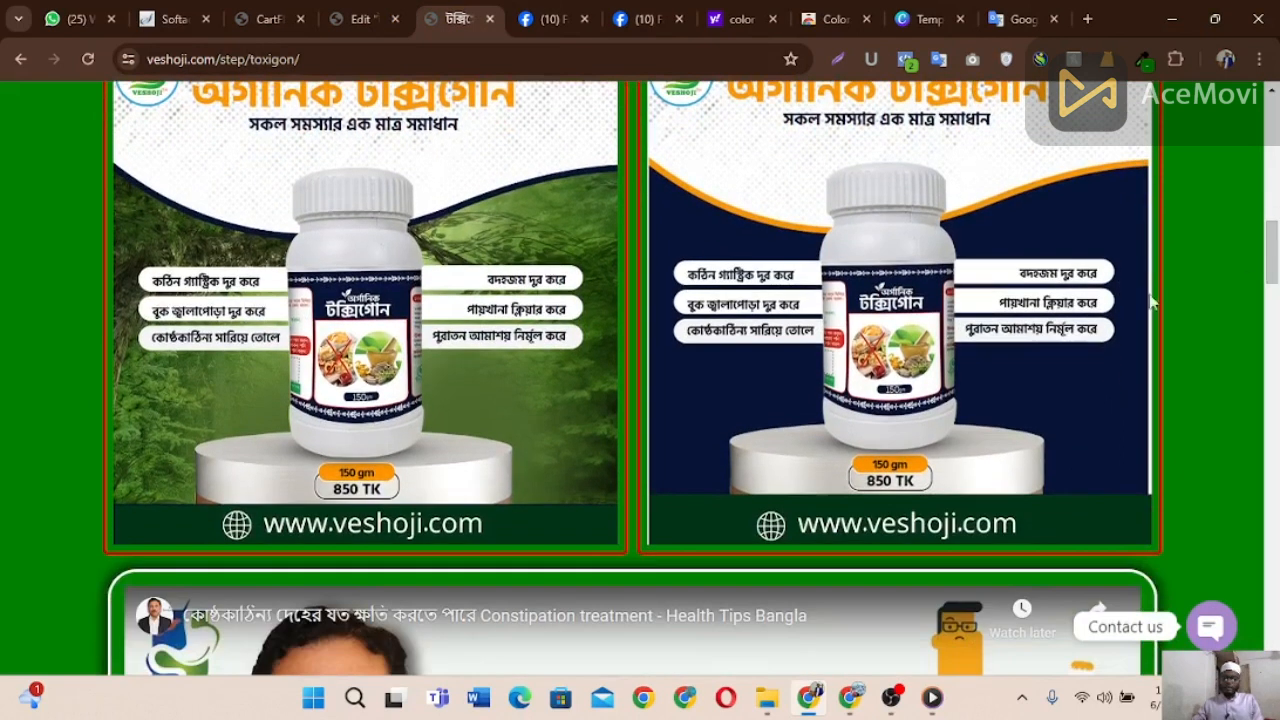
{"action": "scroll", "coordinate": [1208, 362], "scroll_direction": "up", "scroll_amount": 3}
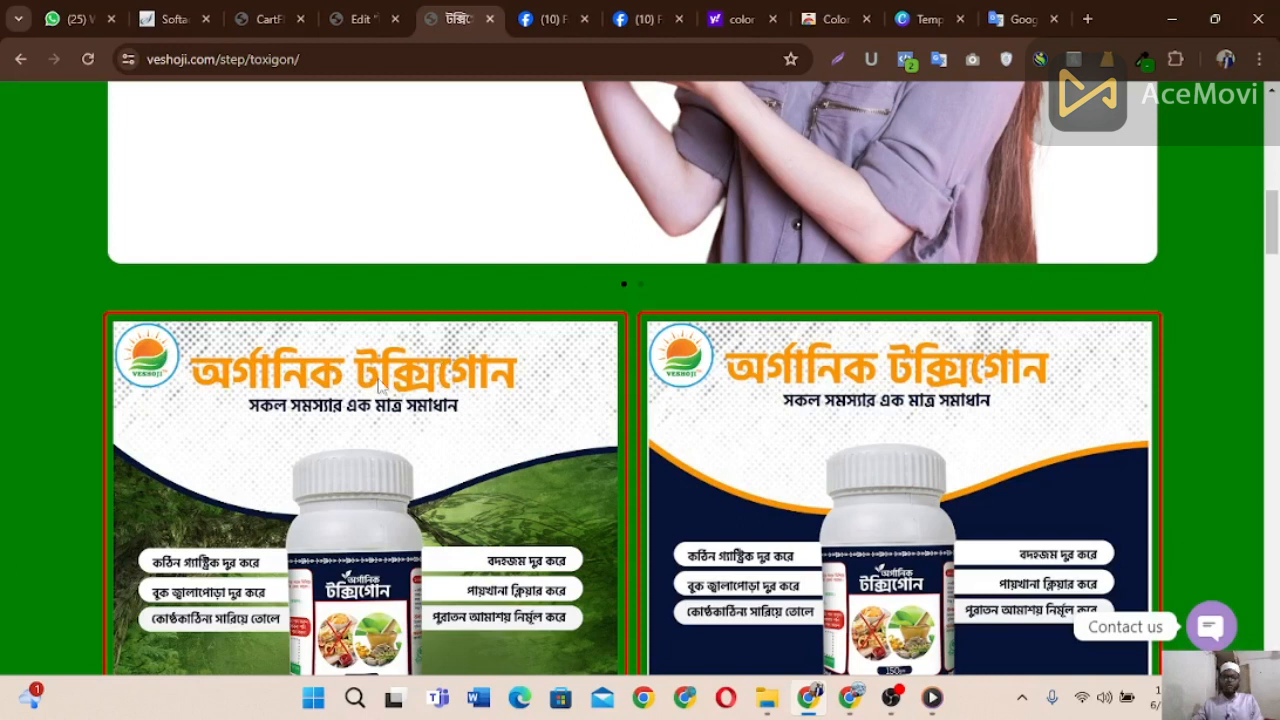
{"action": "left_click", "coordinate": [375, 20]}
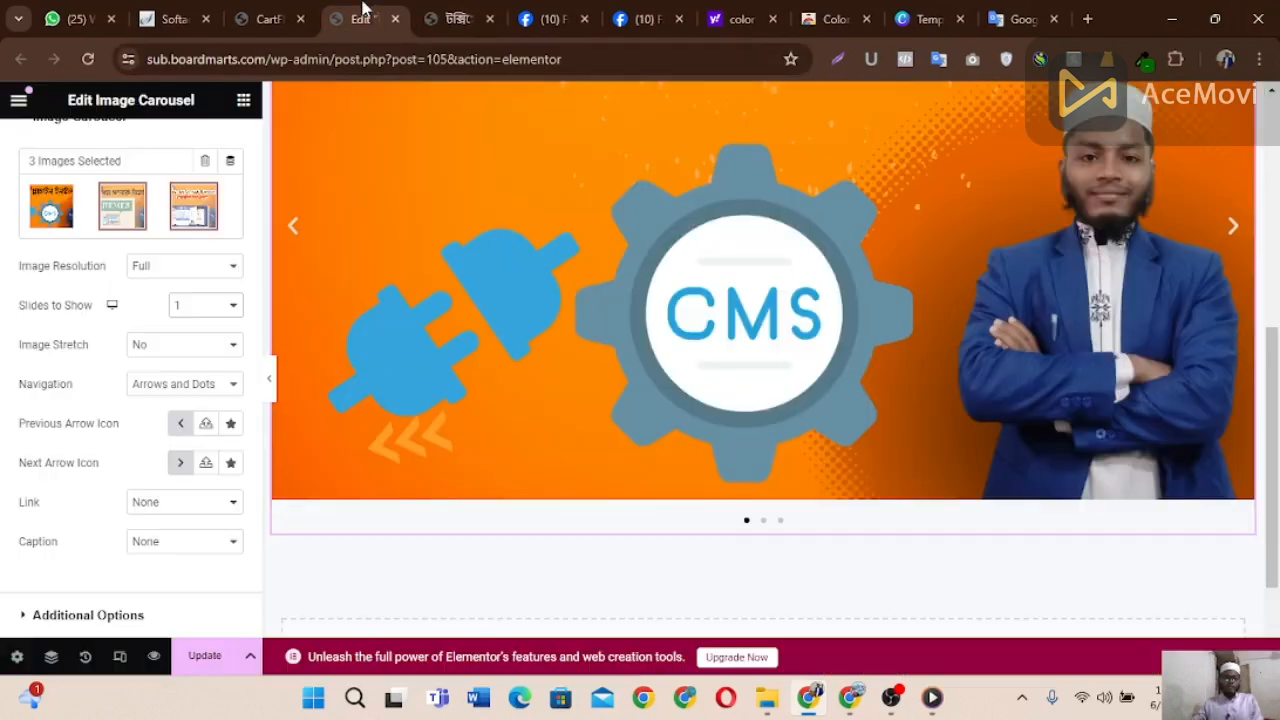
{"action": "scroll", "coordinate": [800, 400], "scroll_direction": "down", "scroll_amount": 2}
{"action": "left_click", "coordinate": [741, 516]}
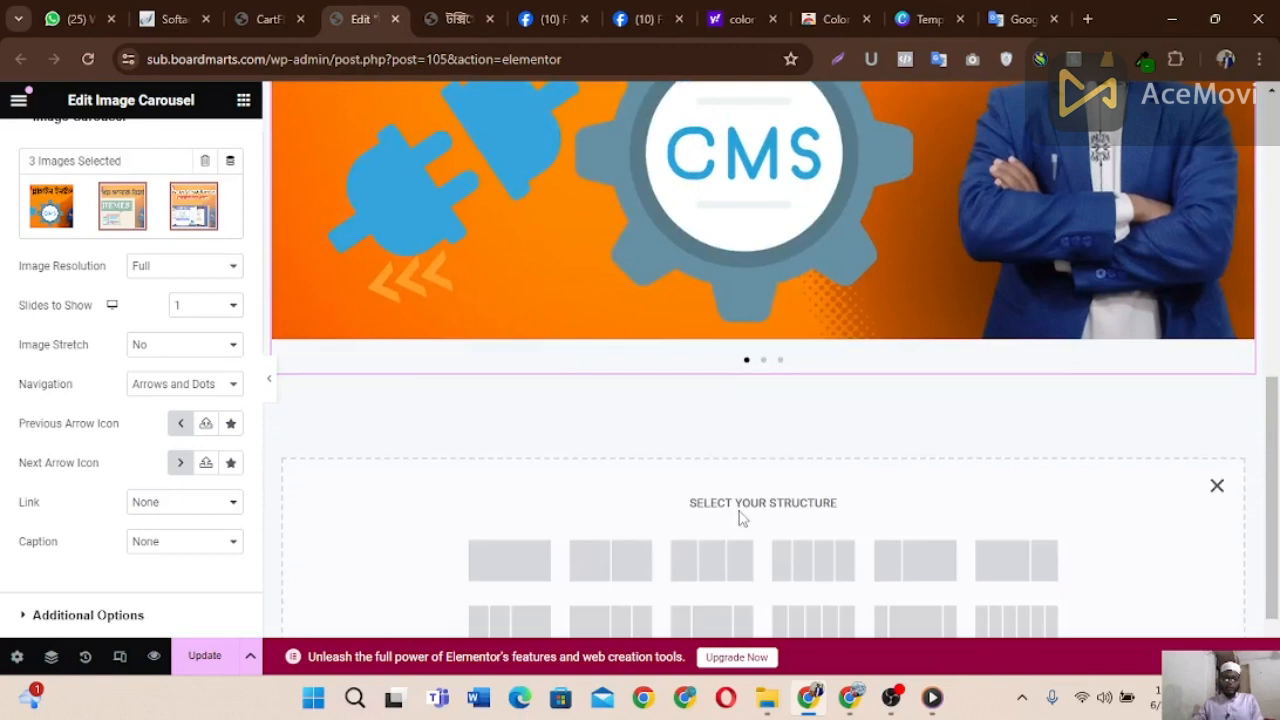
{"action": "left_click", "coordinate": [612, 566]}
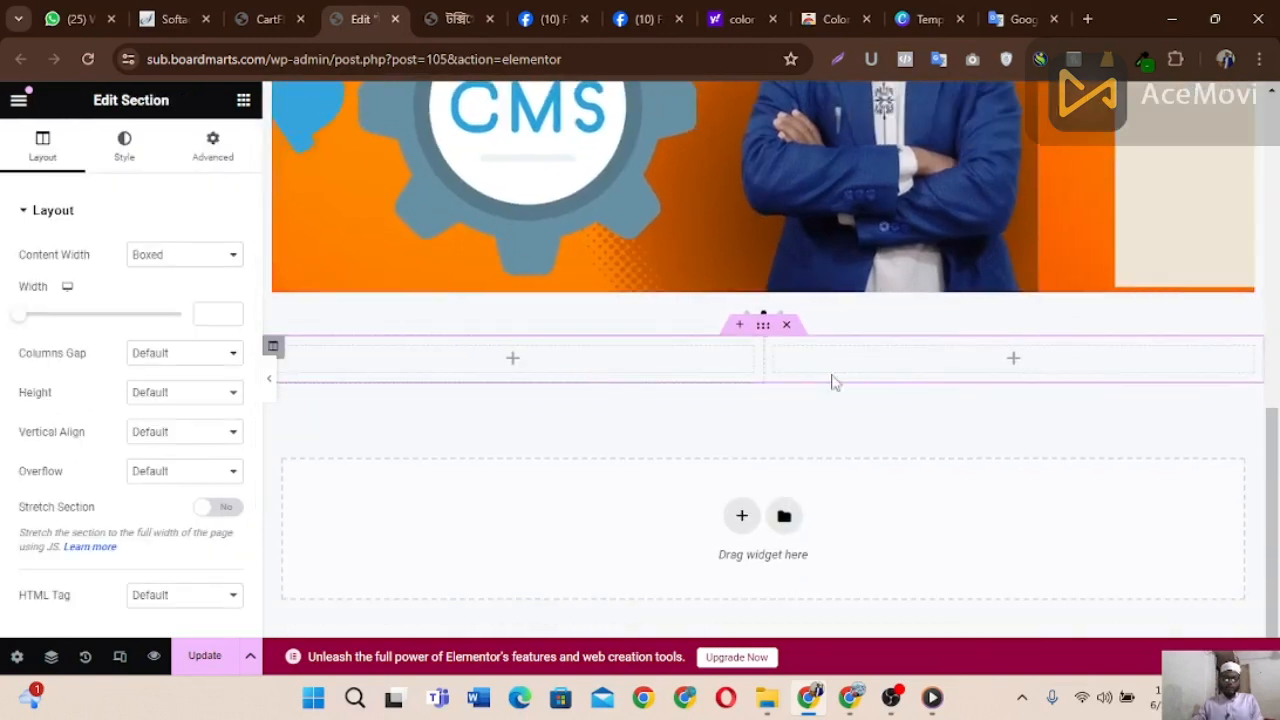
Step: Place an Image widget in the new section's first column and fill it with the orange plugin install image from the media library
{"action": "left_click", "coordinate": [243, 103]}
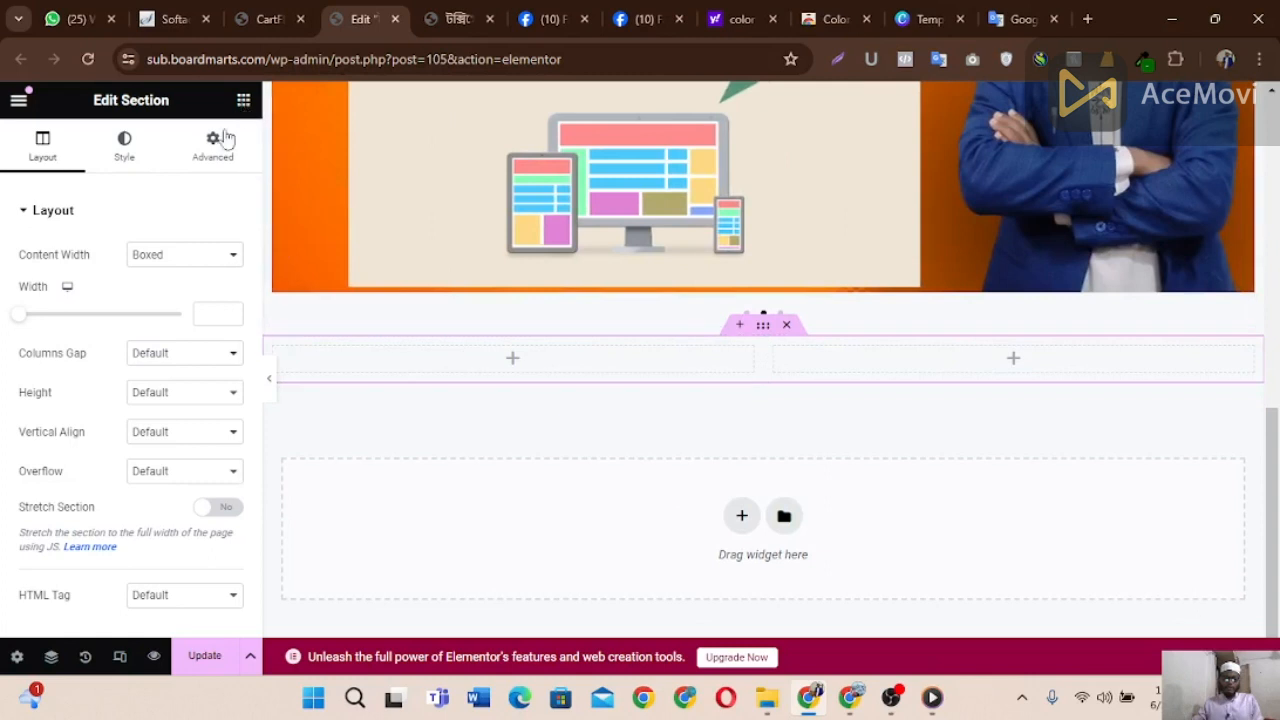
{"action": "left_click_drag", "start_coordinate": [75, 487], "coordinate": [466, 378]}
{"action": "left_click", "coordinate": [117, 352]}
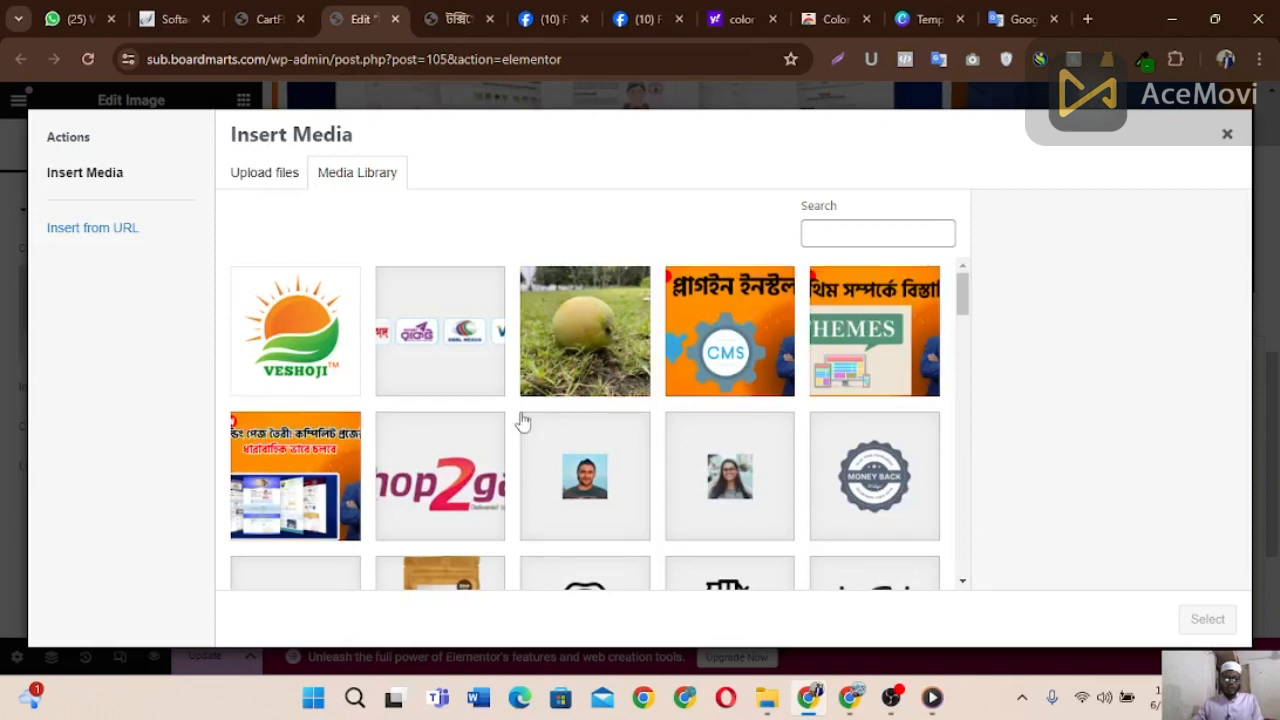
{"action": "scroll", "coordinate": [520, 422], "scroll_direction": "down", "scroll_amount": 2}
{"action": "scroll", "coordinate": [522, 422], "scroll_direction": "up", "scroll_amount": 2}
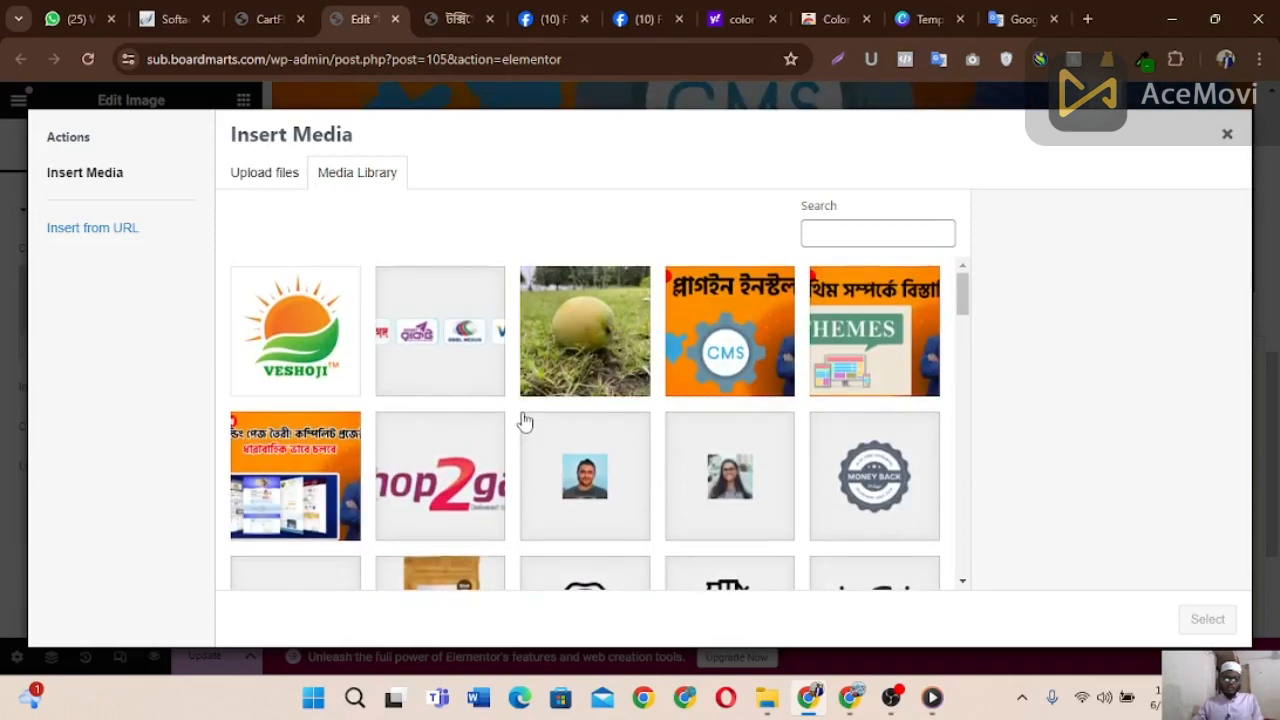
{"action": "left_click", "coordinate": [697, 338]}
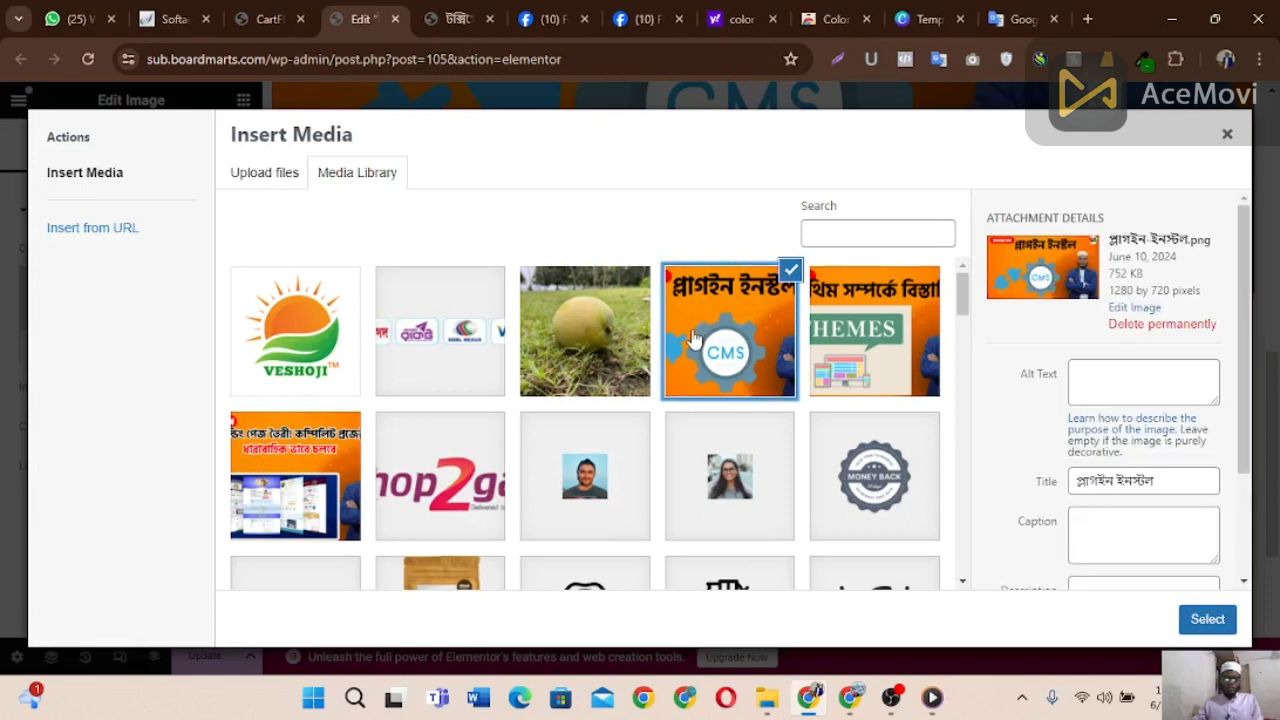
{"action": "left_click", "coordinate": [1205, 622]}
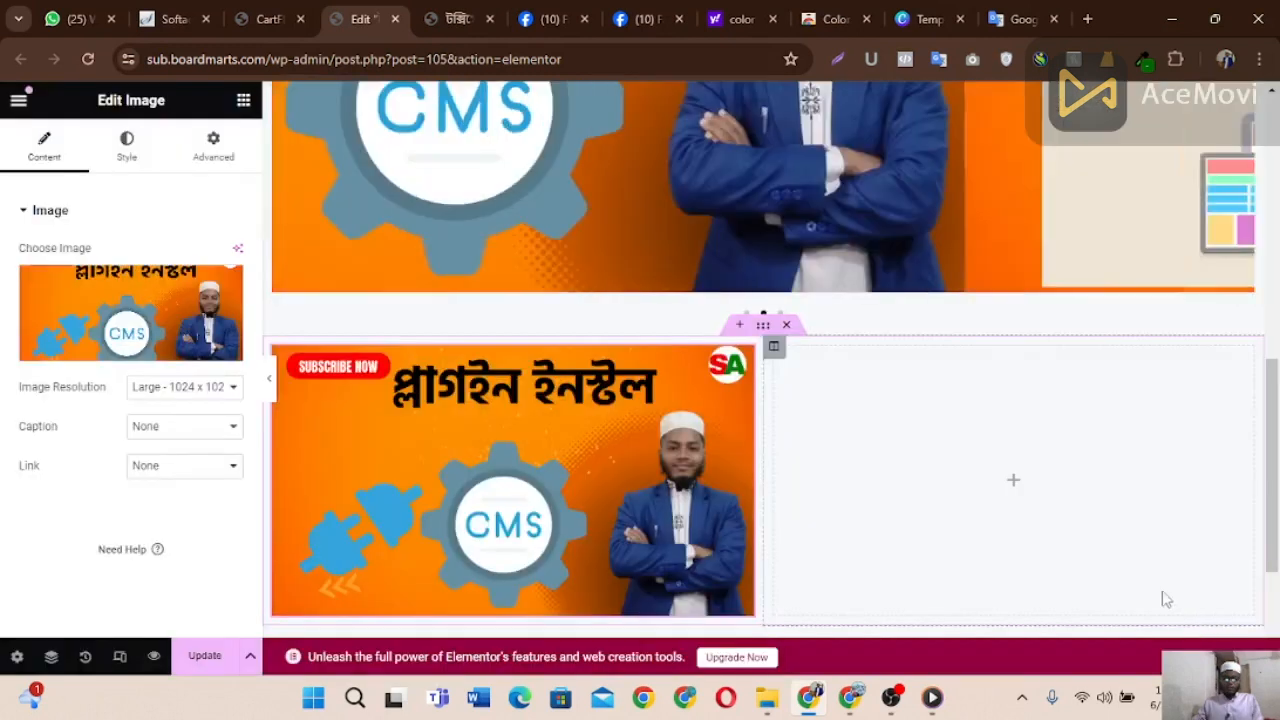
{"action": "scroll", "coordinate": [836, 456], "scroll_direction": "down", "scroll_amount": 1}
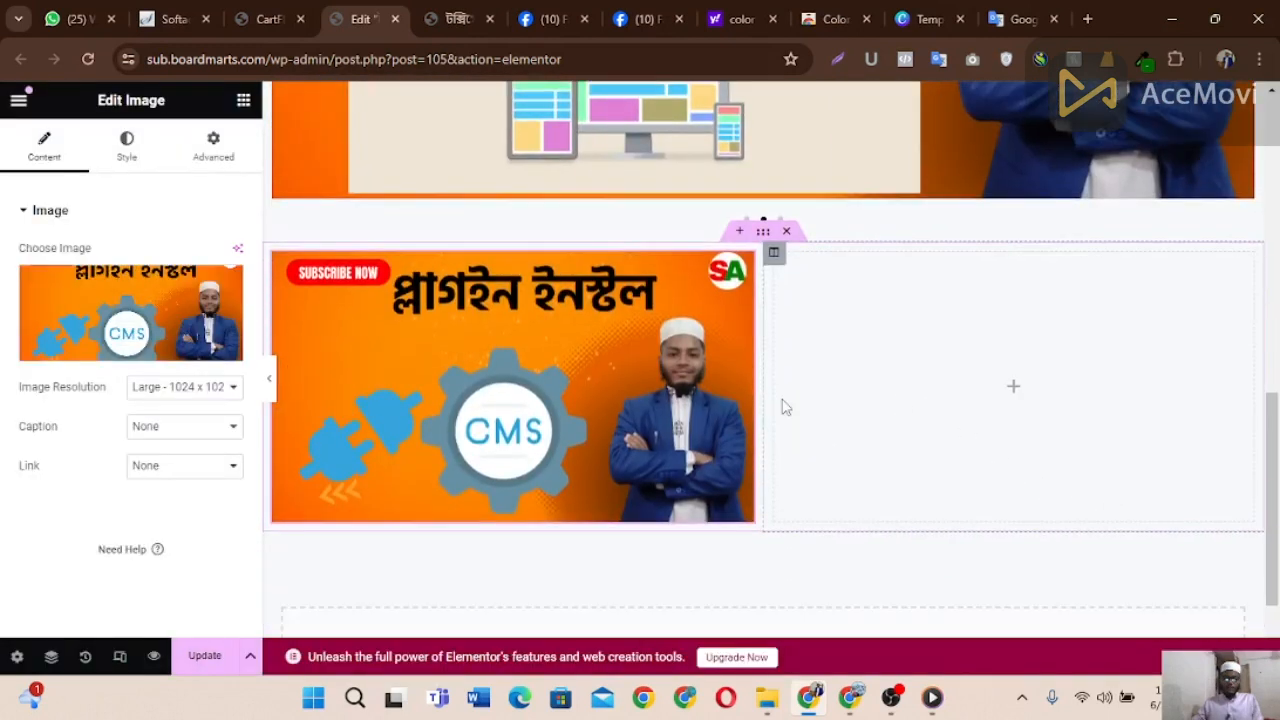
Step: Check the framed images on the veshoji.com reference page and give the column holding the image a Solid border
{"action": "left_click", "coordinate": [466, 16]}
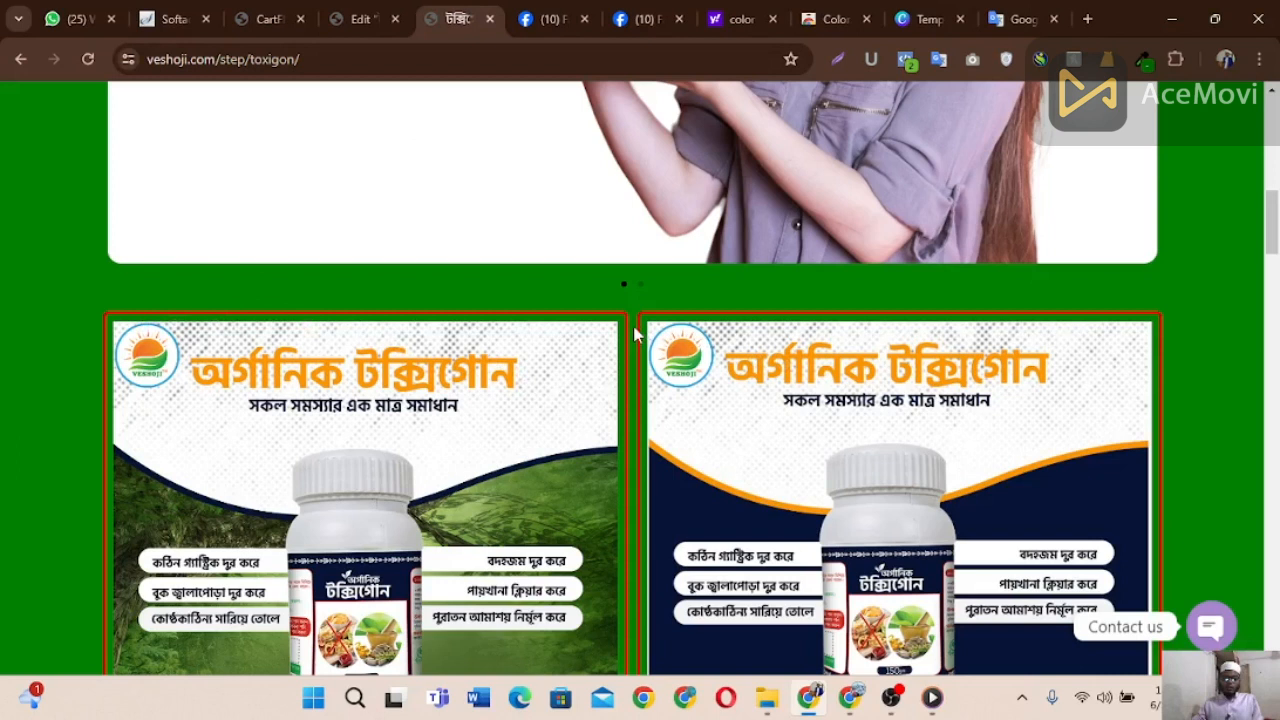
{"action": "left_click", "coordinate": [355, 14]}
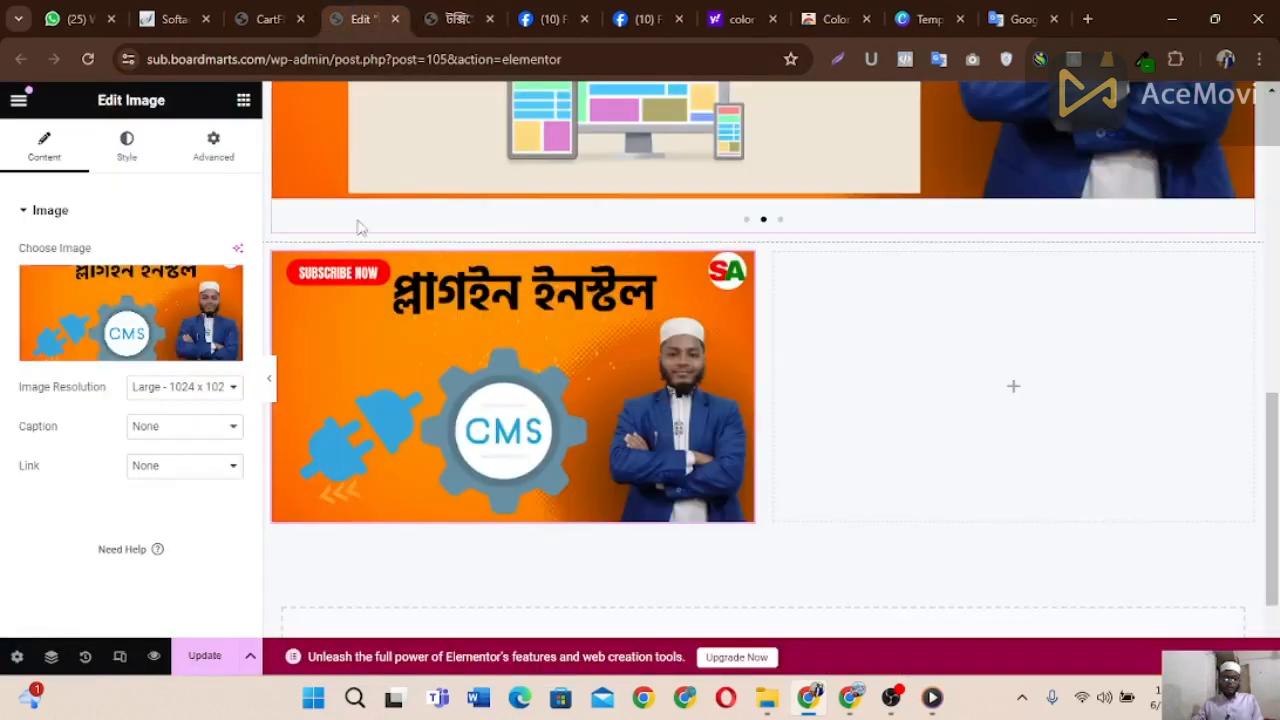
{"action": "left_click", "coordinate": [273, 252]}
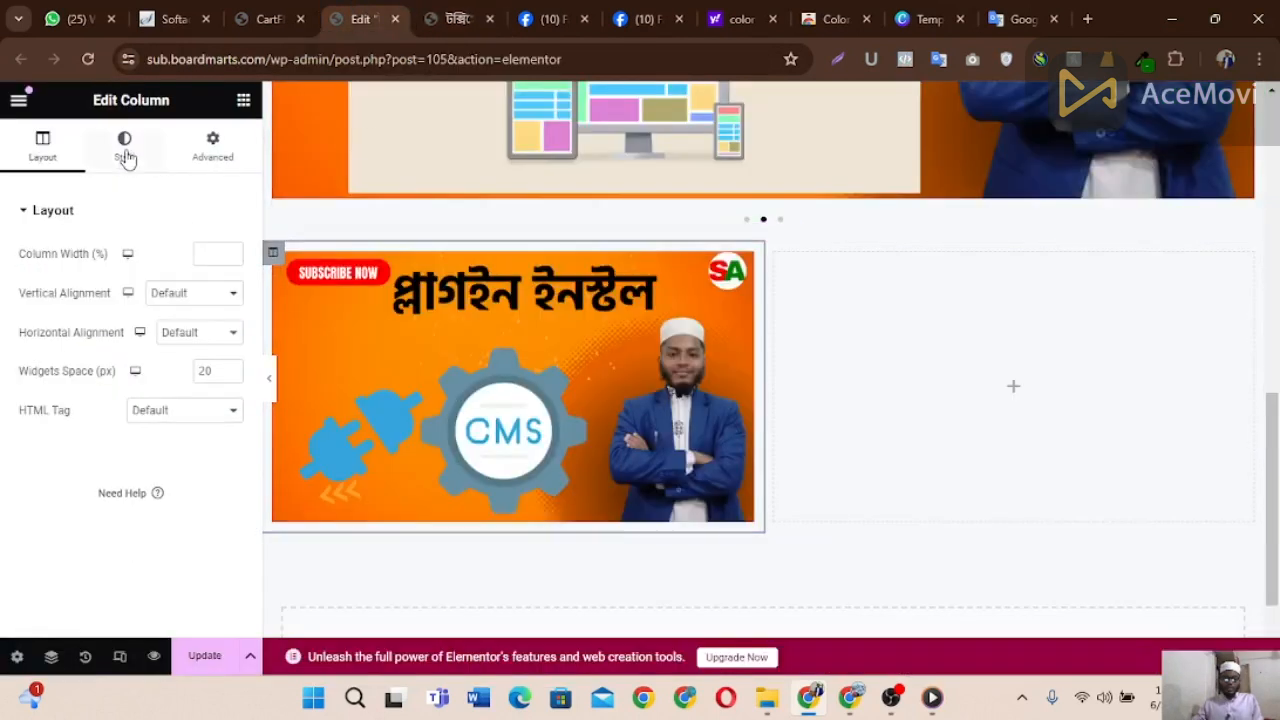
{"action": "left_click", "coordinate": [126, 149]}
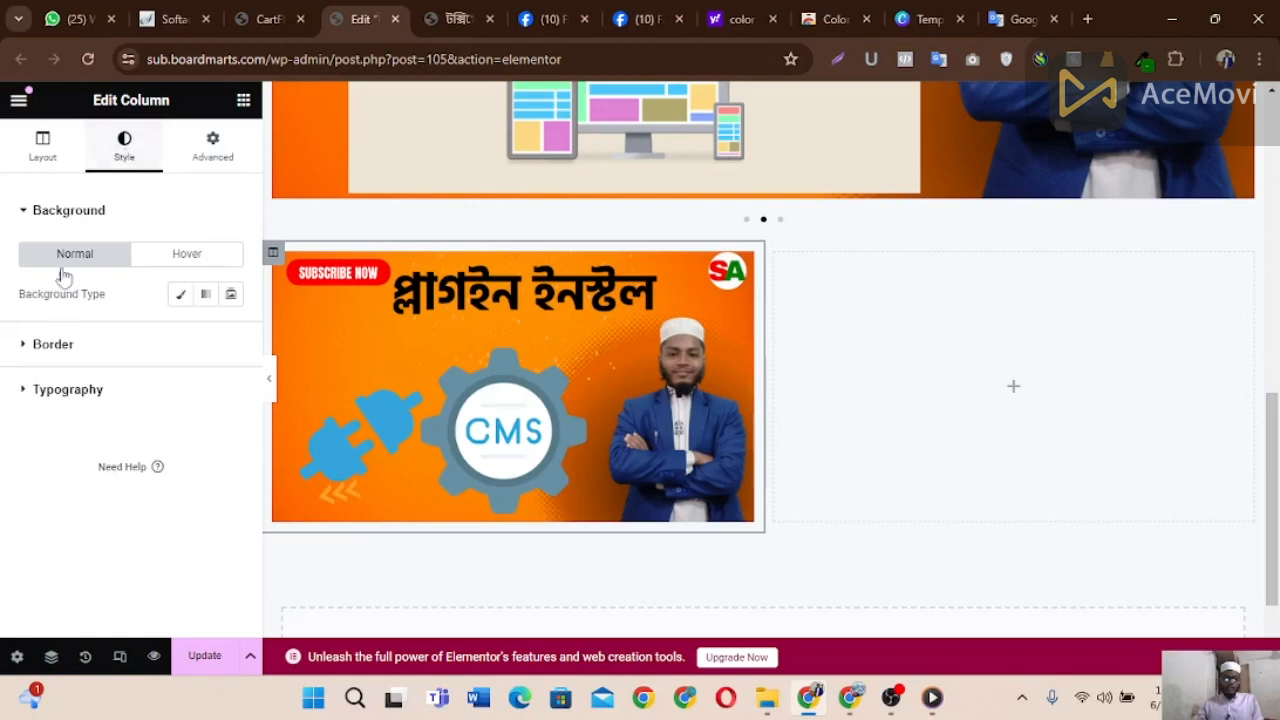
{"action": "left_click", "coordinate": [63, 340]}
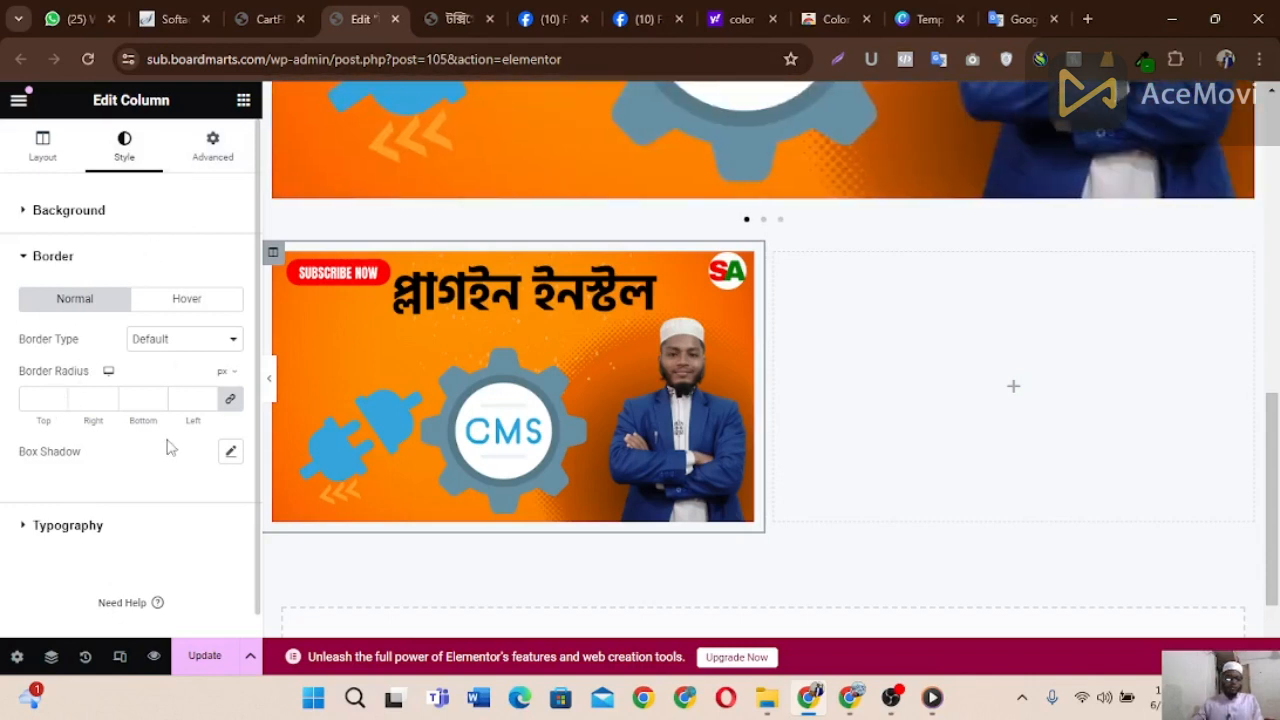
{"action": "left_click", "coordinate": [210, 339]}
{"action": "left_click", "coordinate": [200, 386]}
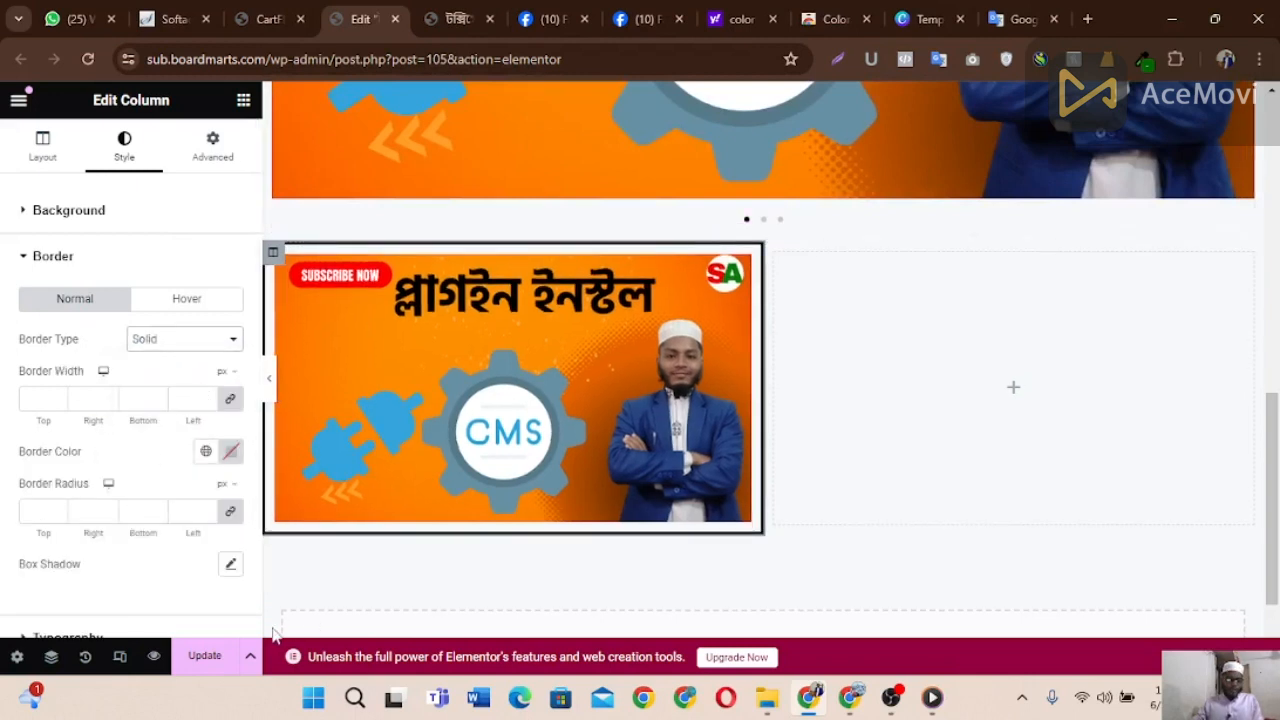
{"action": "left_click", "coordinate": [229, 345]}
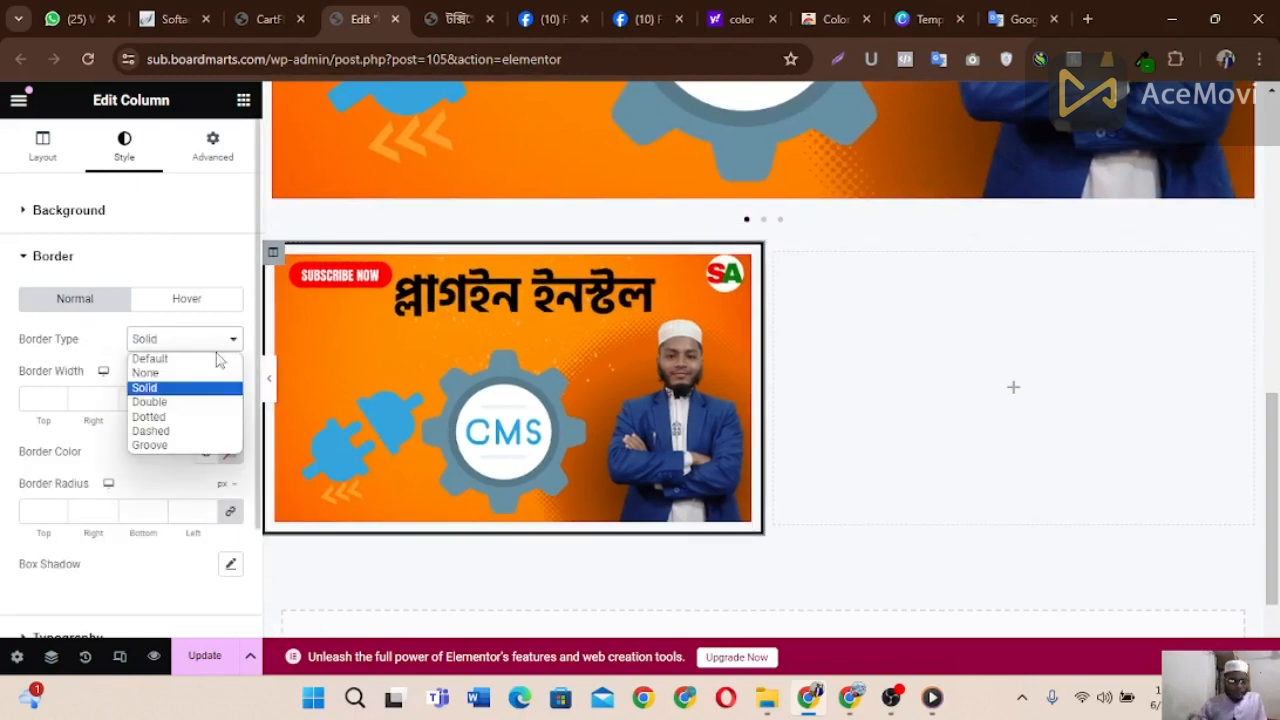
{"action": "left_click", "coordinate": [187, 401]}
{"action": "left_click", "coordinate": [189, 339]}
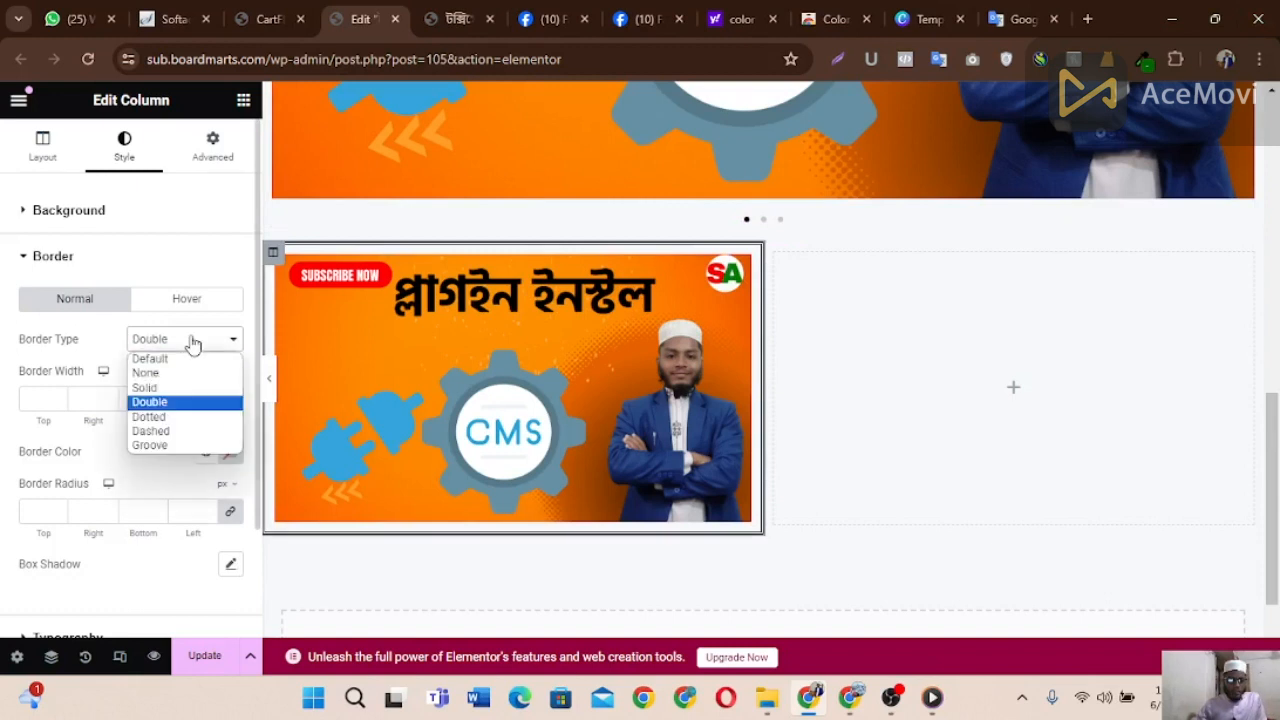
{"action": "left_click", "coordinate": [184, 387]}
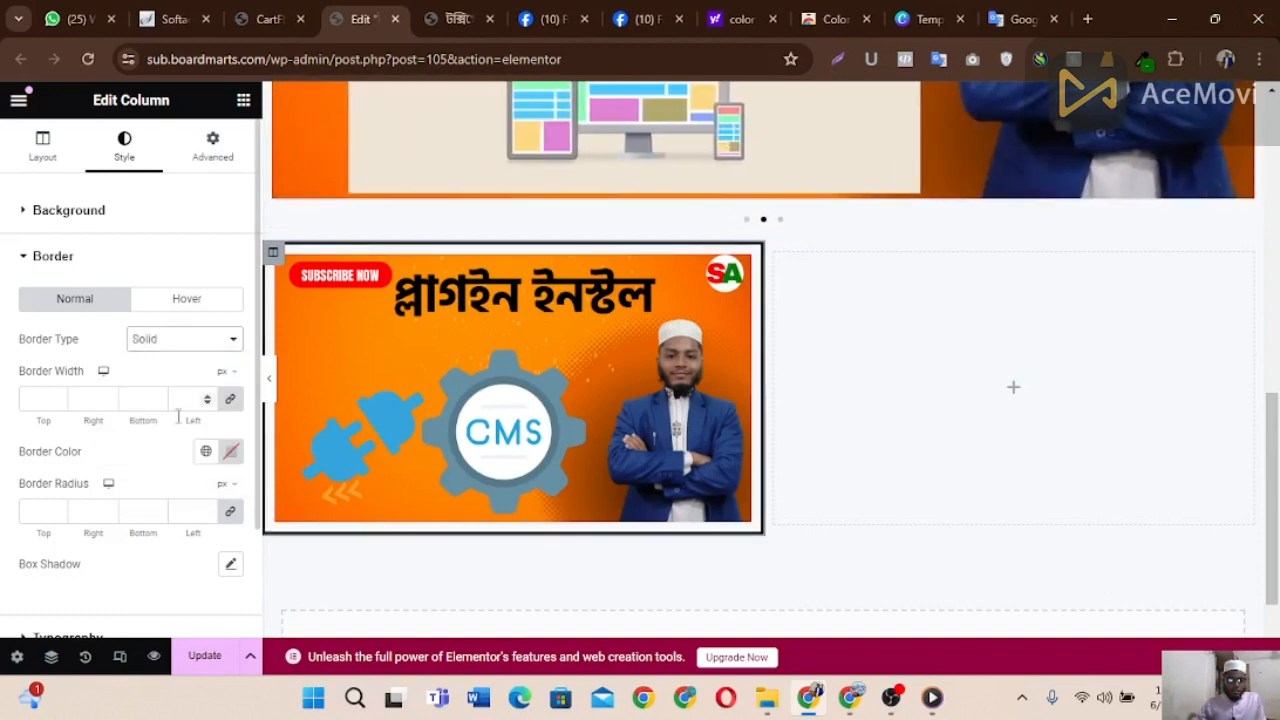
Step: Turn on the column's box shadow and set its border radius to 10 px and border width to 5 px on all sides
{"action": "left_click", "coordinate": [230, 566]}
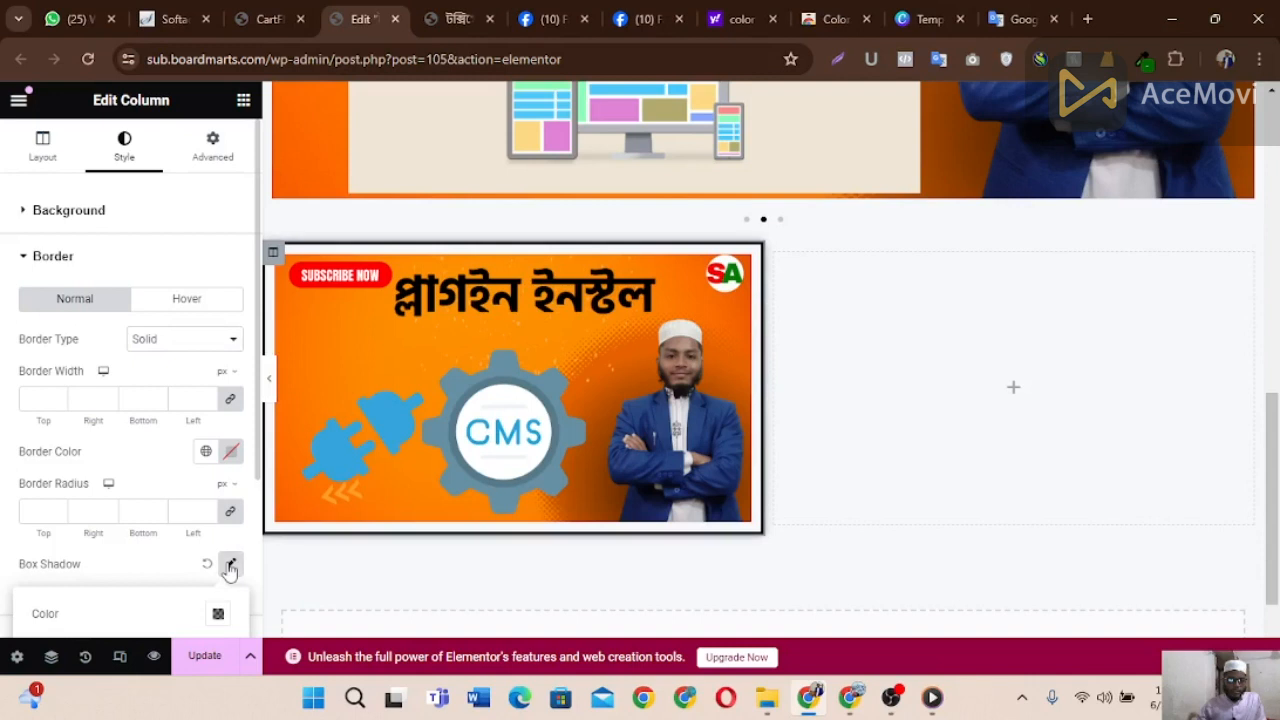
{"action": "left_click", "coordinate": [61, 508]}
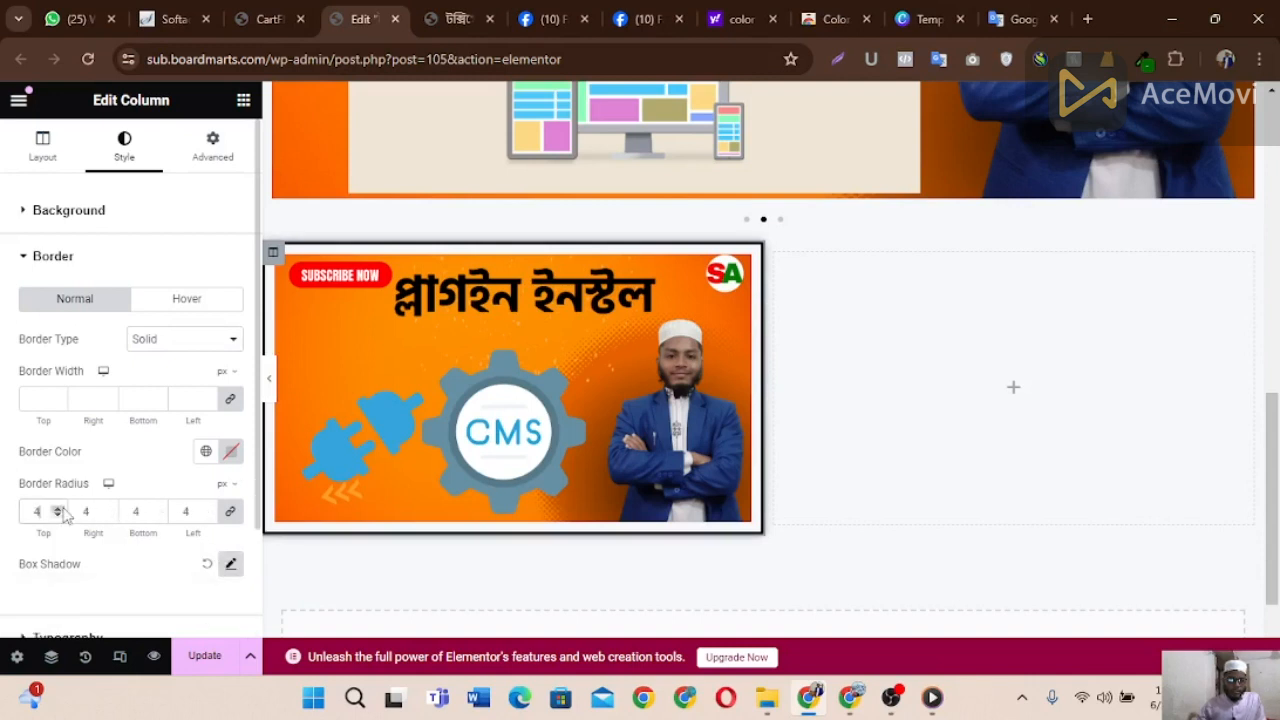
{"action": "left_click", "coordinate": [61, 508]}
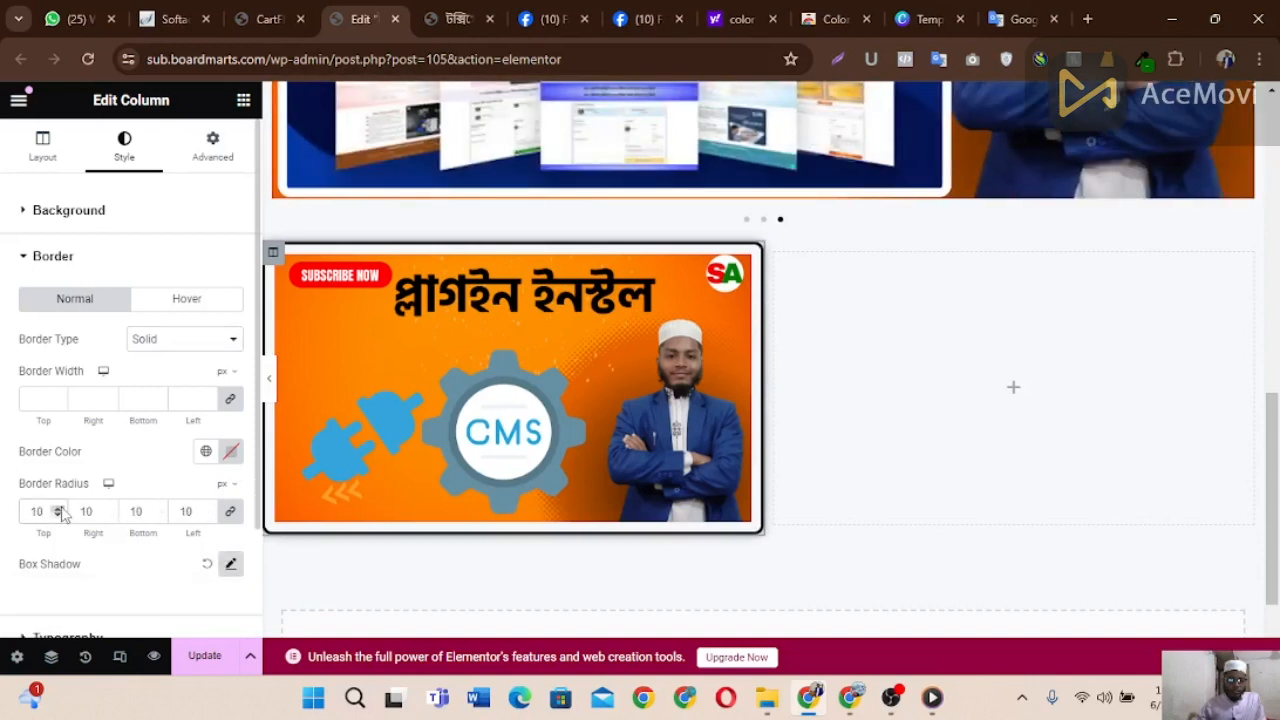
{"action": "left_click", "coordinate": [57, 398]}
{"action": "left_click", "coordinate": [57, 398]}
{"action": "left_click", "coordinate": [57, 398]}
{"action": "left_click", "coordinate": [57, 398]}
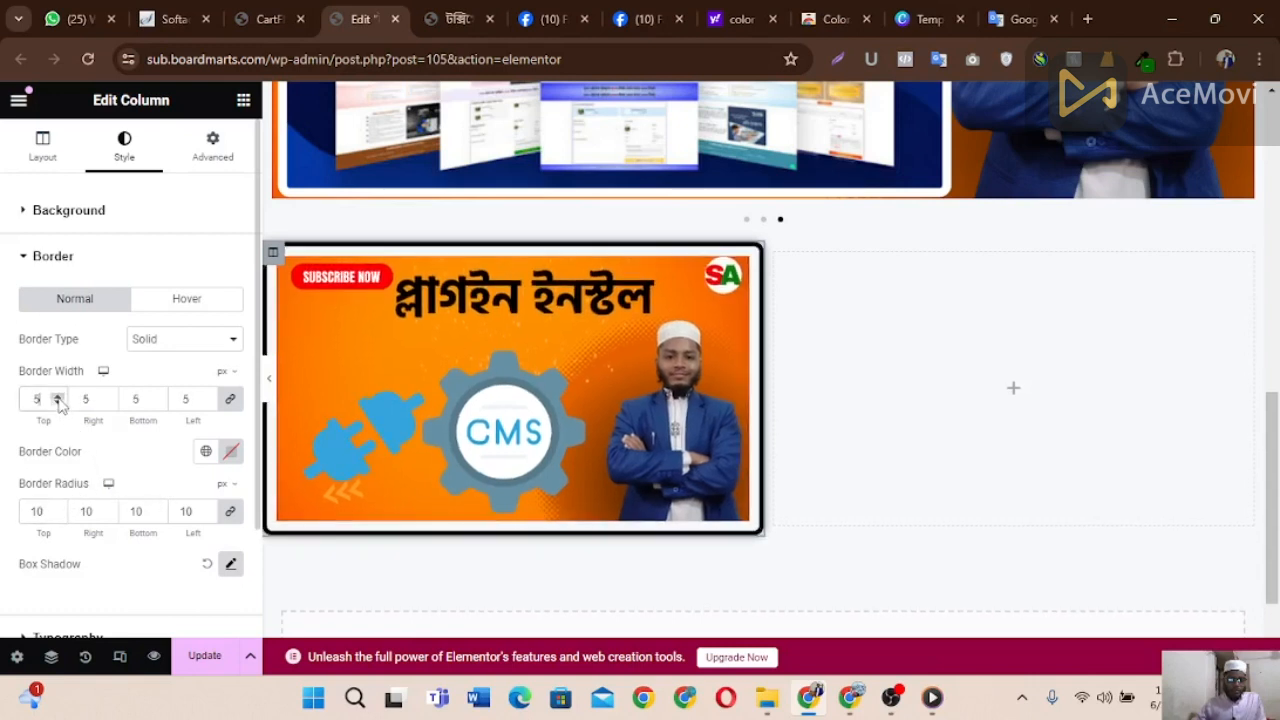
Step: Color the image column's border red
{"action": "left_click", "coordinate": [230, 451]}
{"action": "left_click", "coordinate": [277, 286]}
{"action": "left_click_drag", "start_coordinate": [277, 286], "coordinate": [311, 227]}
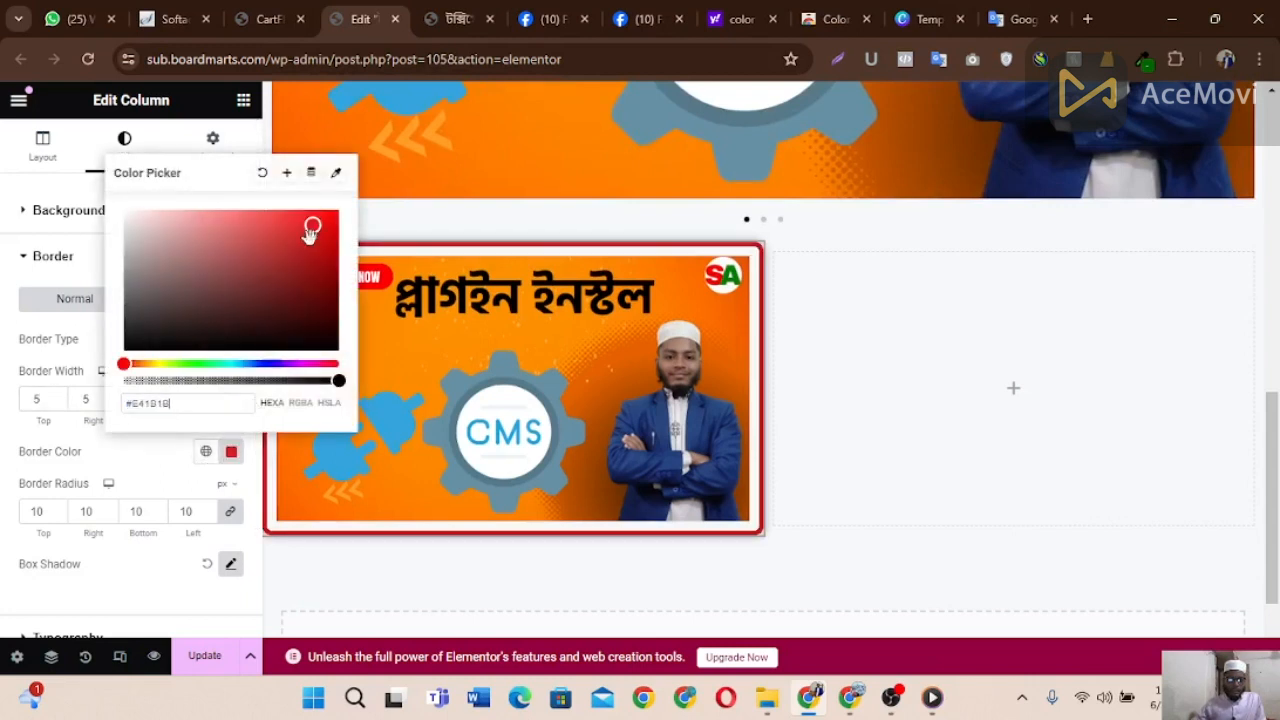
{"action": "left_click", "coordinate": [146, 469]}
{"action": "scroll", "coordinate": [138, 478], "scroll_direction": "down", "scroll_amount": 1}
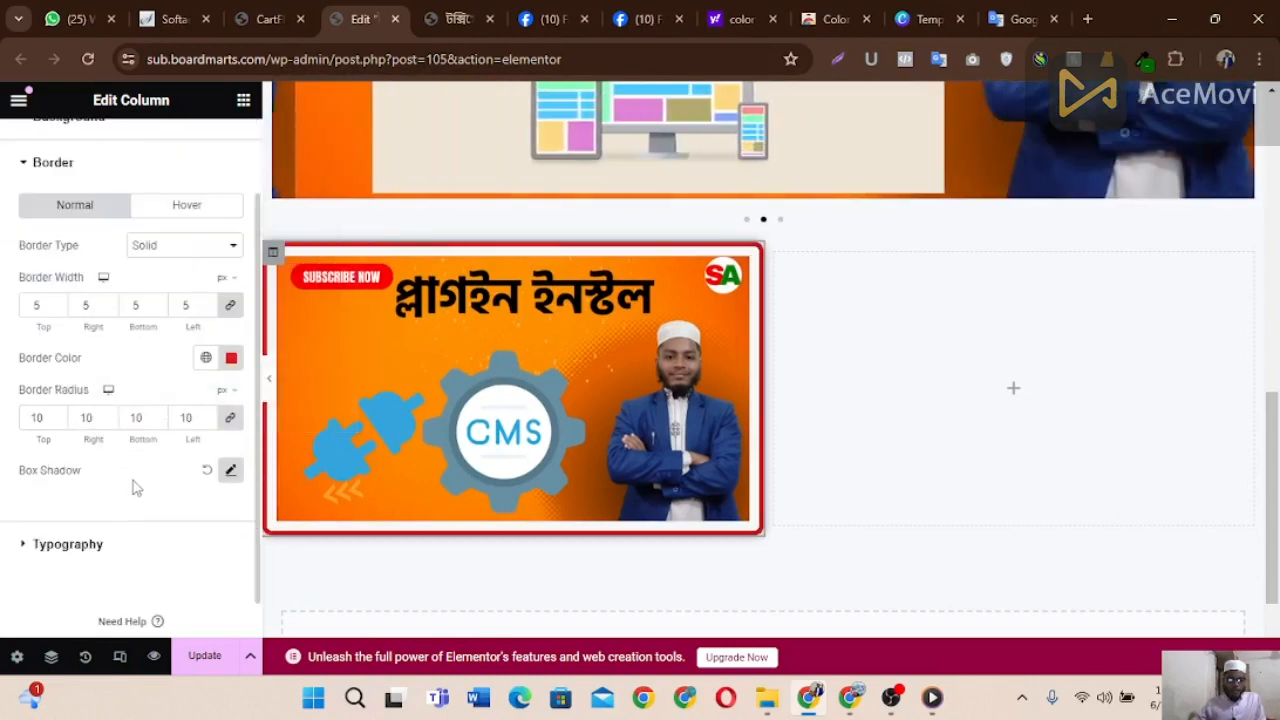
{"action": "scroll", "coordinate": [86, 563], "scroll_direction": "up", "scroll_amount": 1}
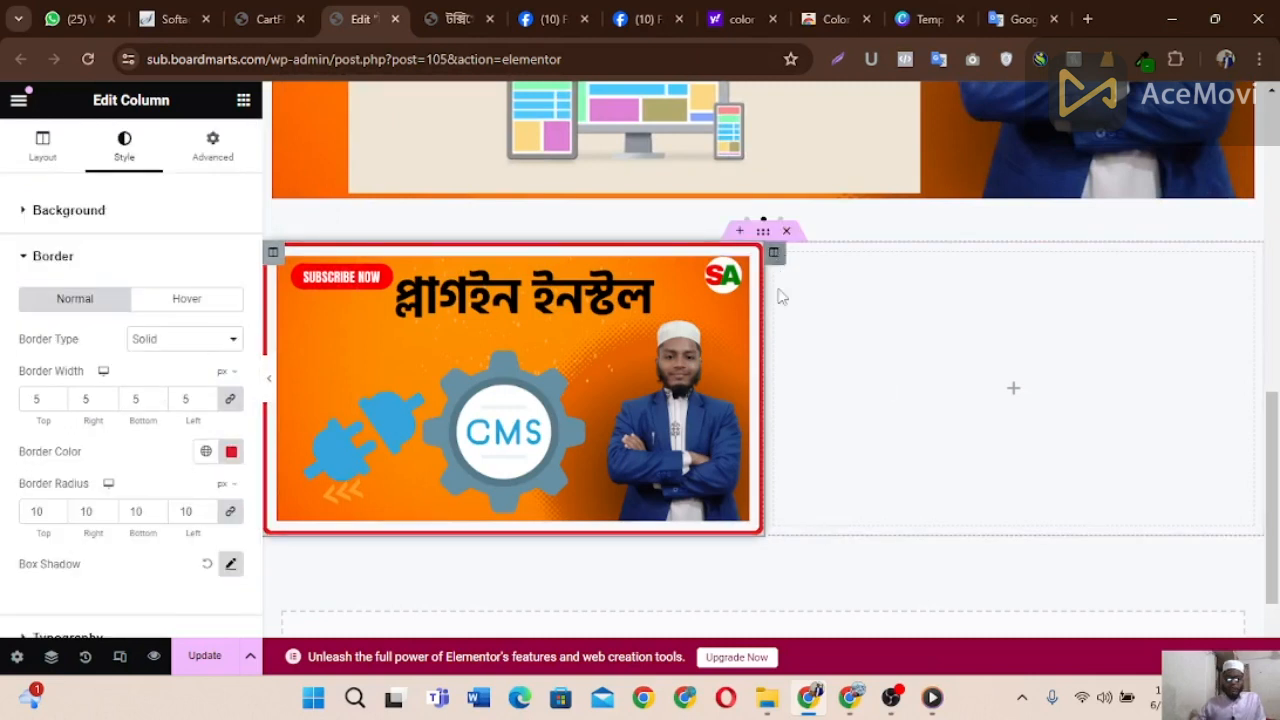
Step: Delete the empty second column and duplicate the red-bordered image column in its place
{"action": "right_click", "coordinate": [776, 256]}
{"action": "left_click", "coordinate": [822, 631]}
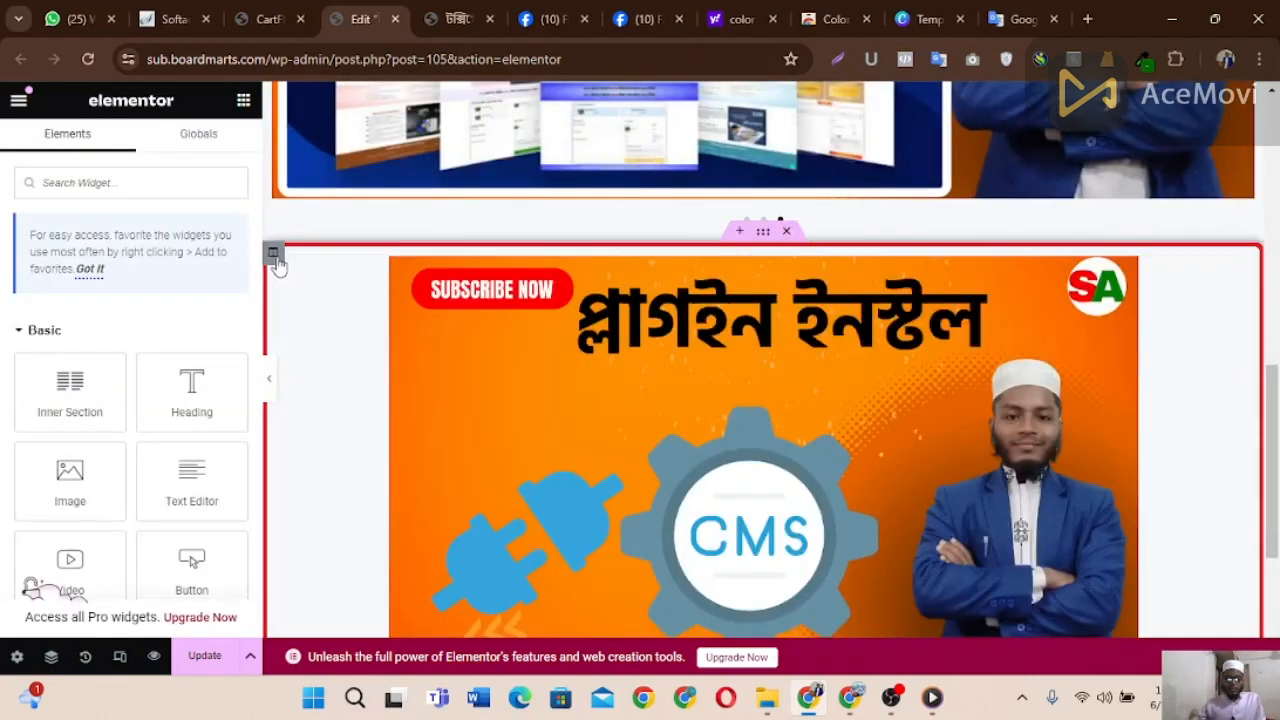
{"action": "right_click", "coordinate": [276, 259]}
{"action": "left_click", "coordinate": [318, 312]}
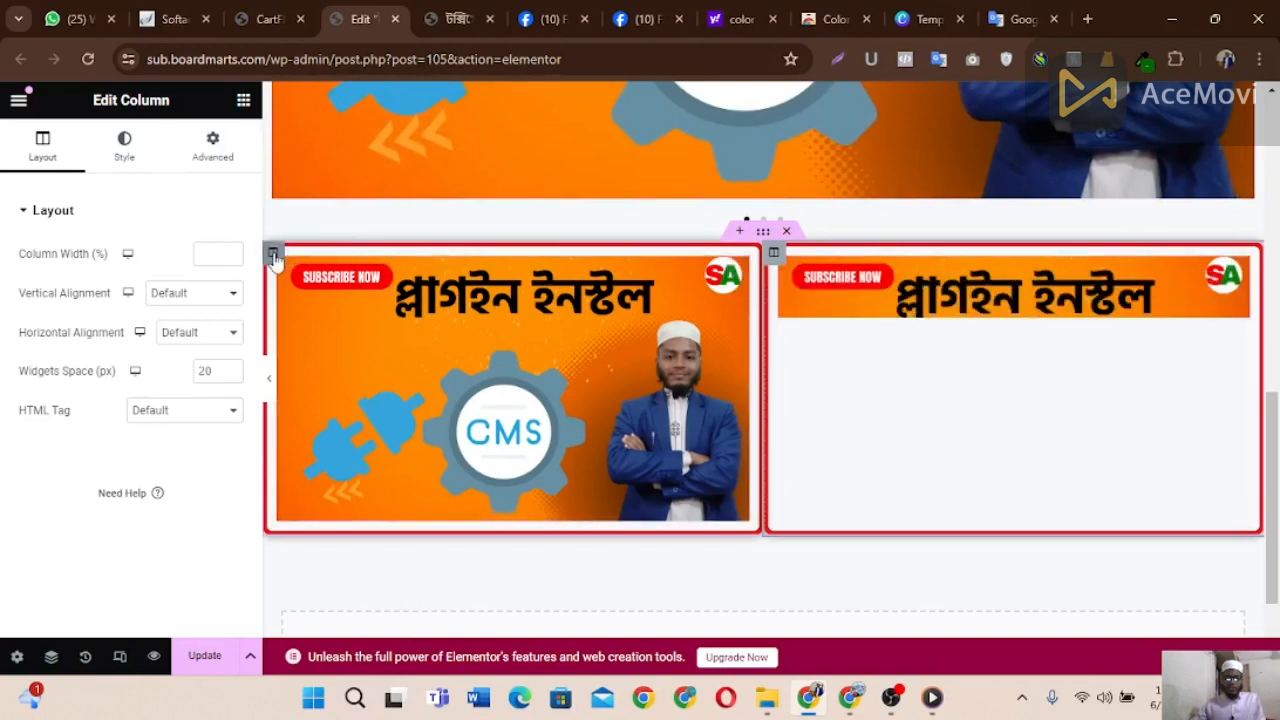
Step: Set the first image column's margin to 5 px on all sides
{"action": "left_click", "coordinate": [214, 143]}
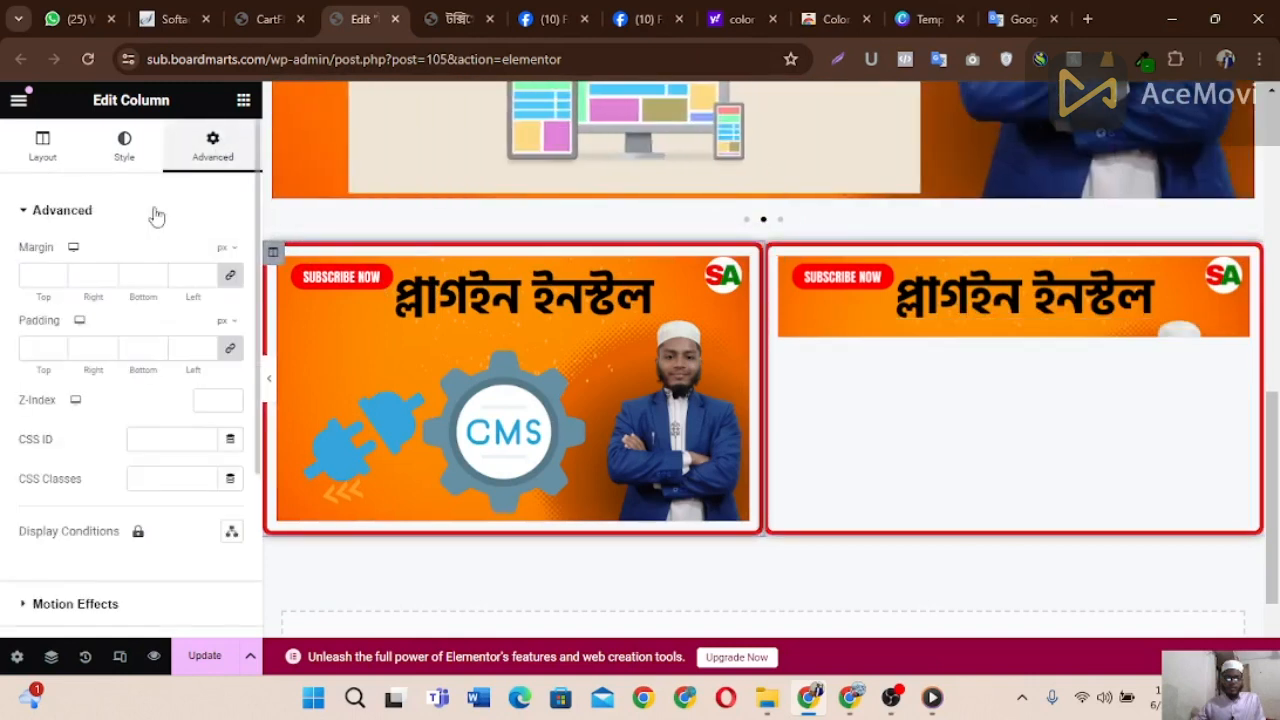
{"action": "left_click", "coordinate": [45, 280]}
{"action": "type", "text": "50"}
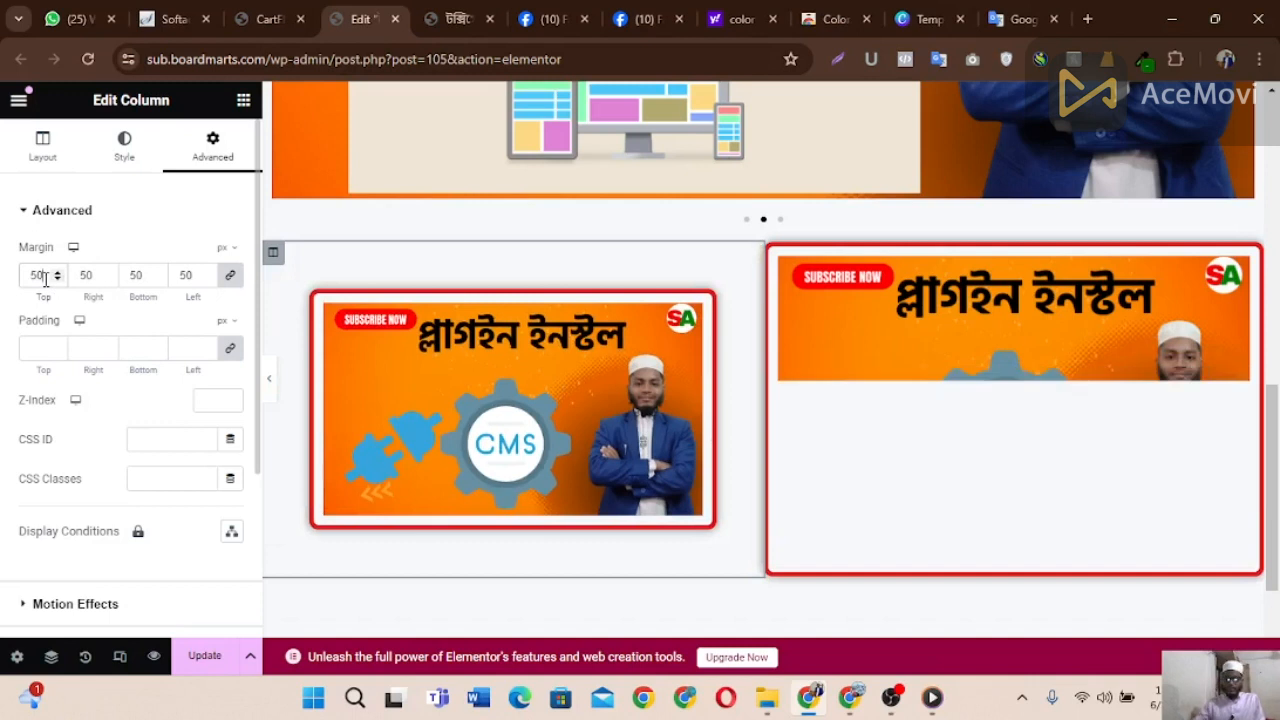
{"action": "key", "text": "BackSpace"}
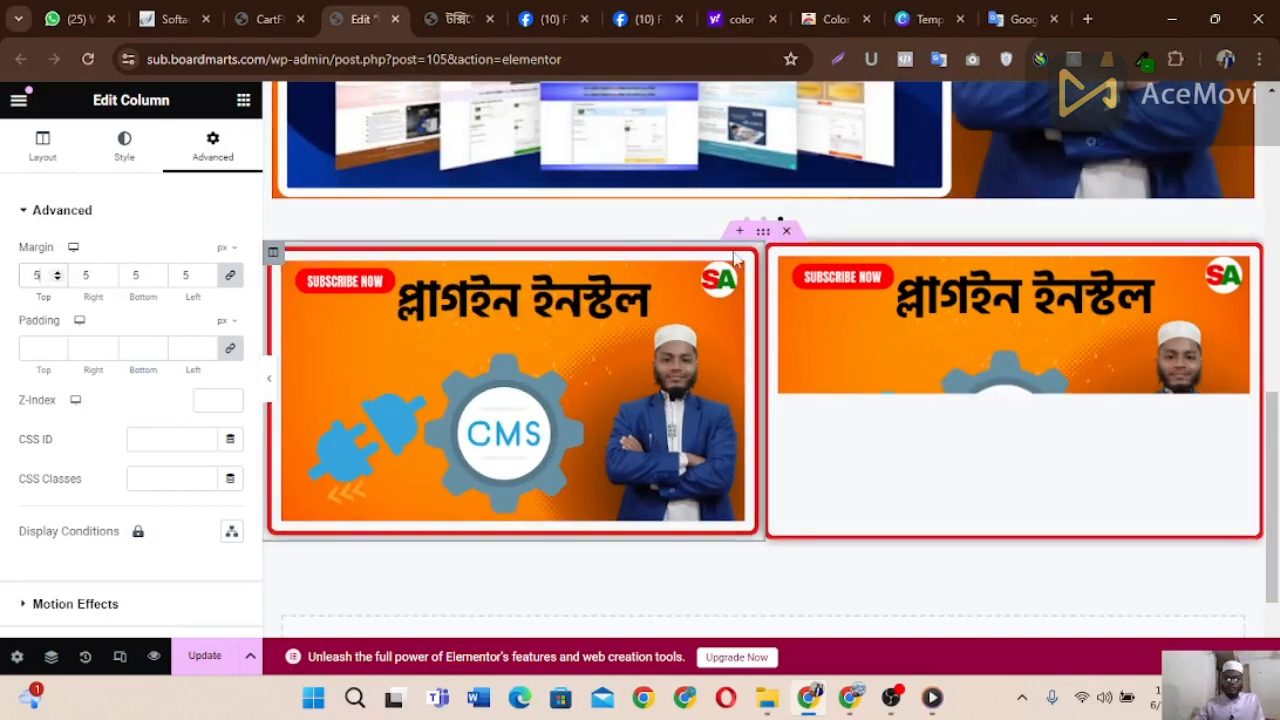
Step: Set the second image column's margin to 5 px on all sides
{"action": "left_click", "coordinate": [772, 253]}
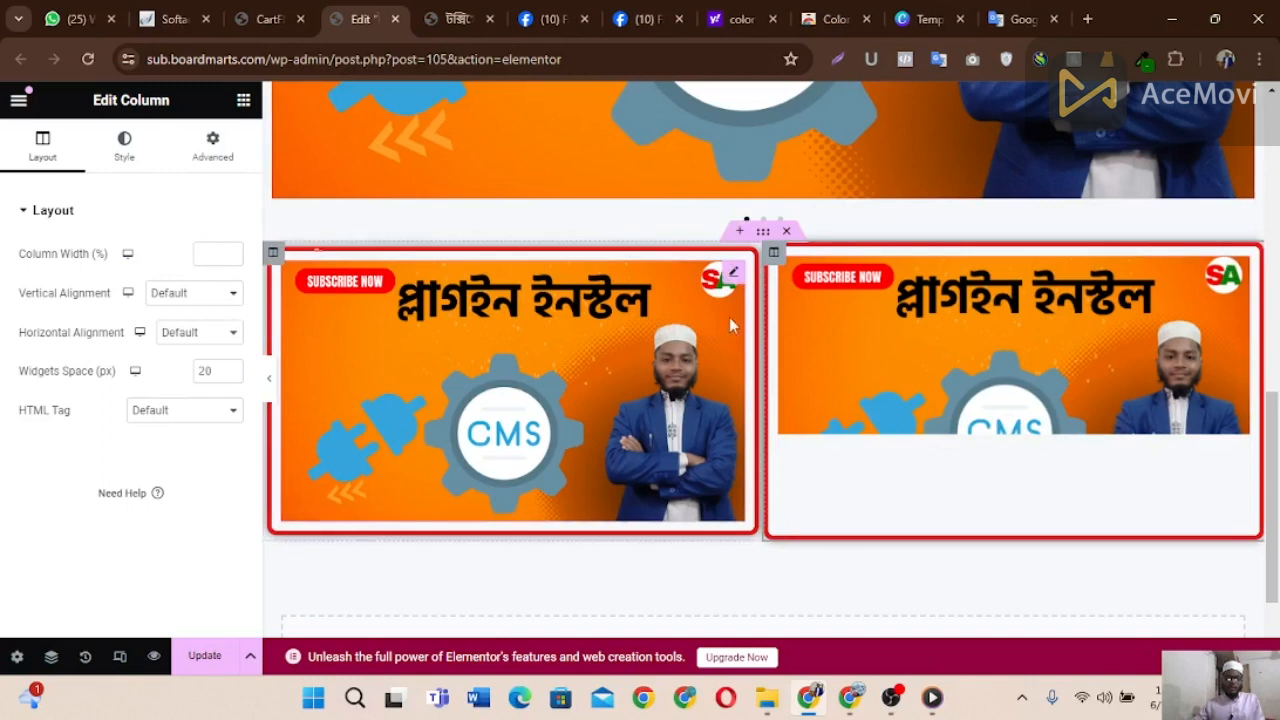
{"action": "left_click", "coordinate": [228, 163]}
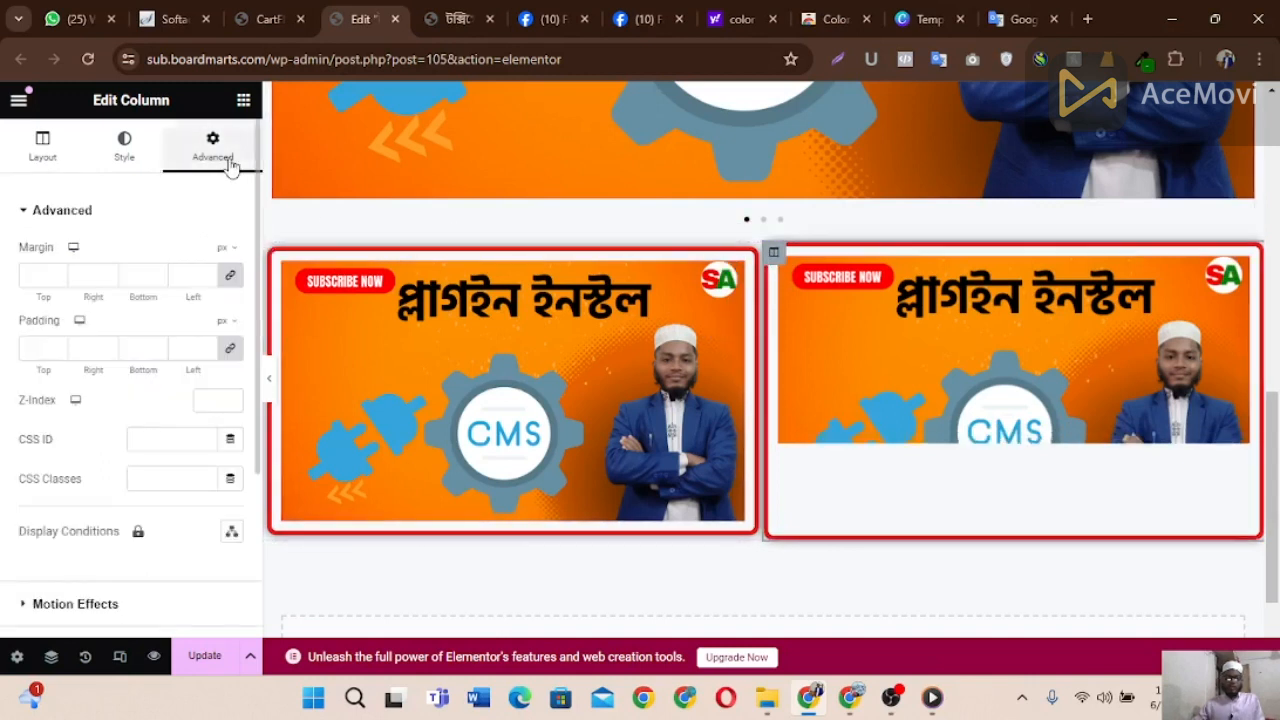
{"action": "left_click", "coordinate": [47, 265]}
{"action": "type", "text": "5"}
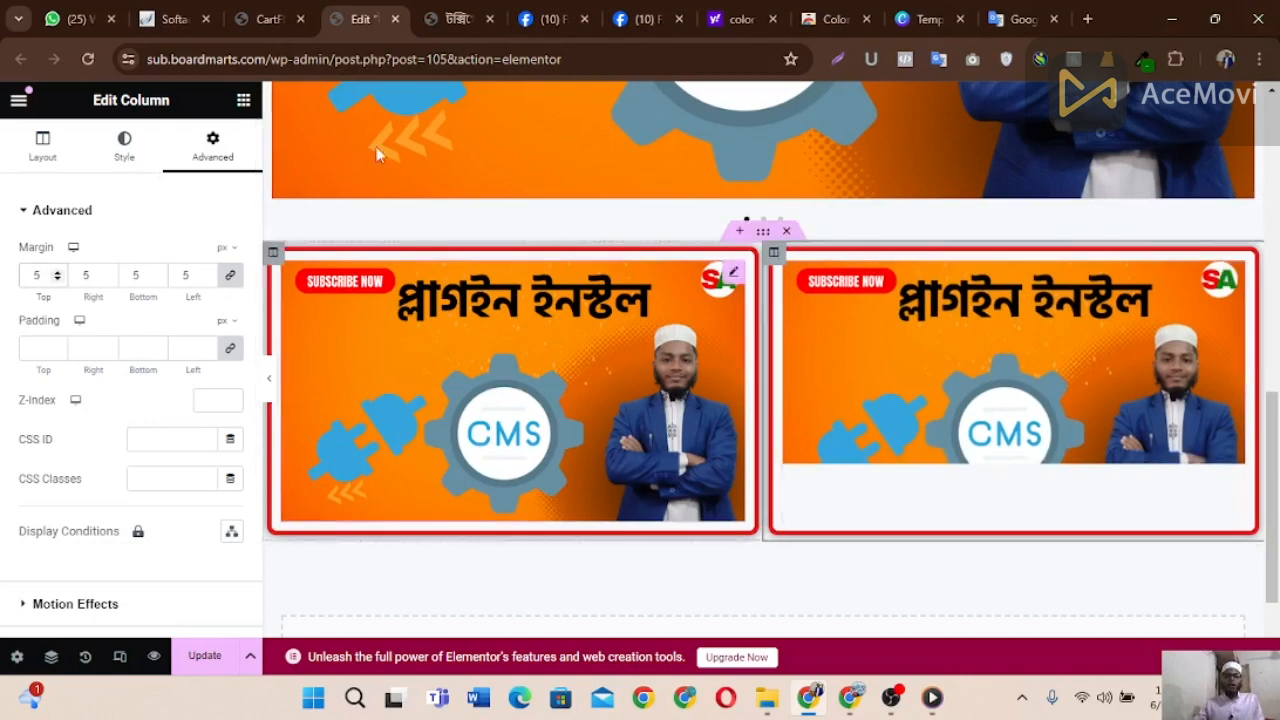
Step: Examine the bordered video section and the content beneath it on the veshoji.com reference page, playing the embedded video briefly and pausing it
{"action": "left_click", "coordinate": [457, 18]}
{"action": "scroll", "coordinate": [777, 306], "scroll_direction": "down", "scroll_amount": 3}
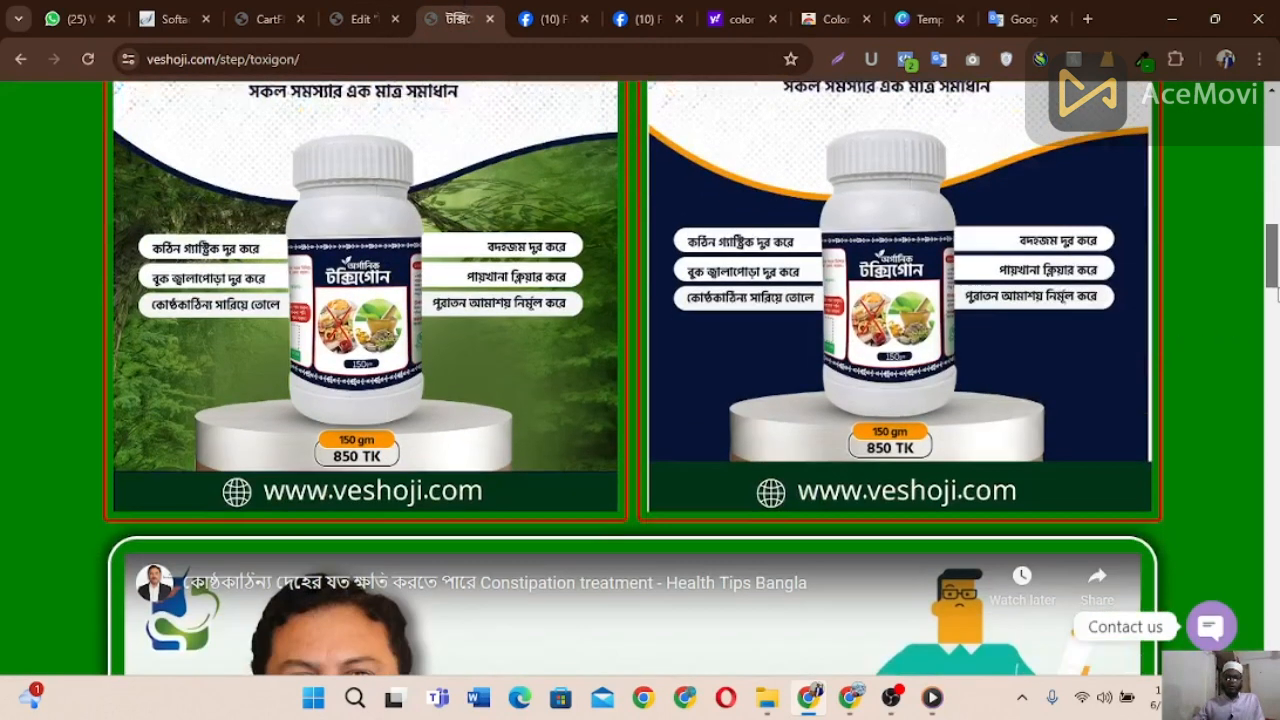
{"action": "scroll", "coordinate": [660, 440], "scroll_direction": "down", "scroll_amount": 4}
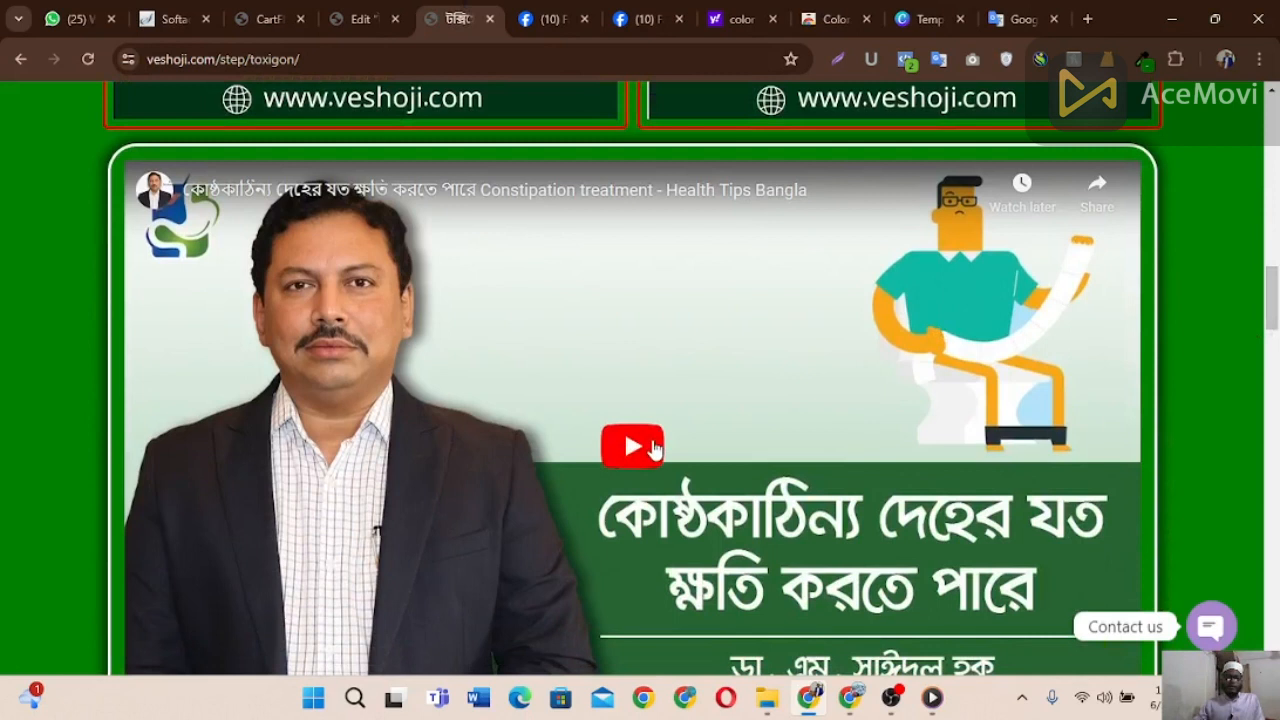
{"action": "left_click", "coordinate": [655, 448]}
{"action": "scroll", "coordinate": [640, 450], "scroll_direction": "down", "scroll_amount": 3}
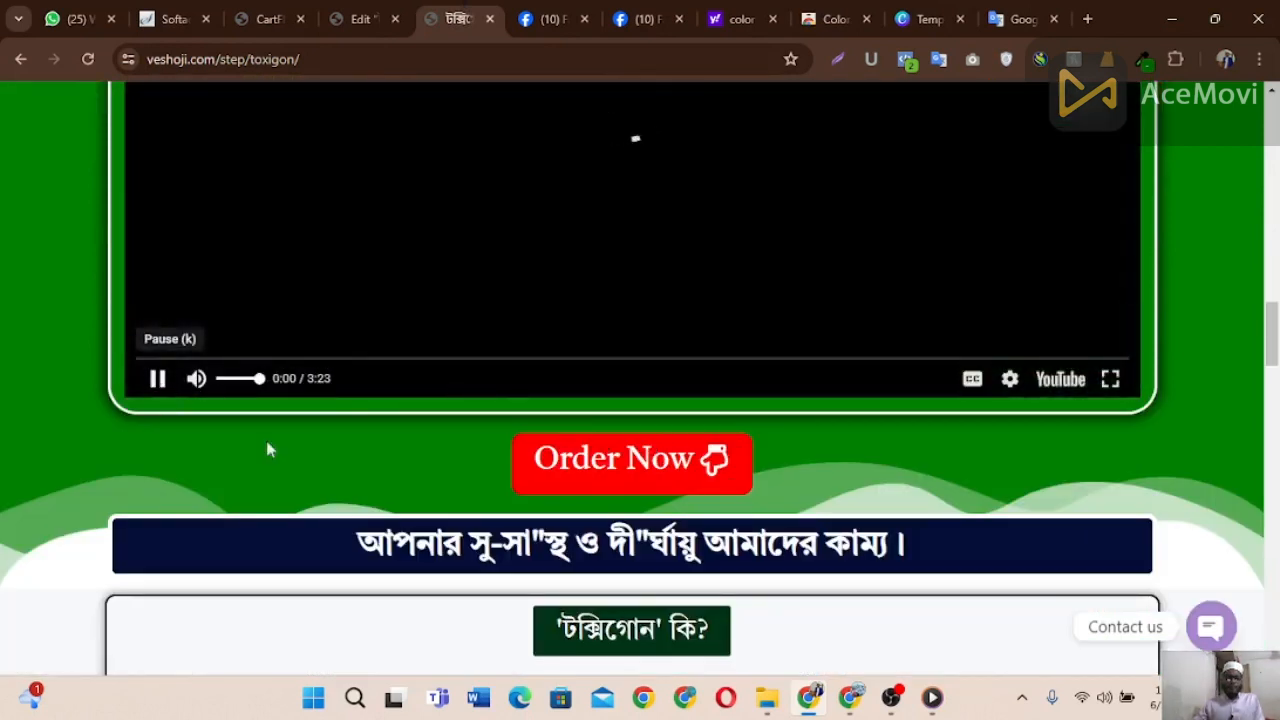
{"action": "scroll", "coordinate": [708, 322], "scroll_direction": "up", "scroll_amount": 3}
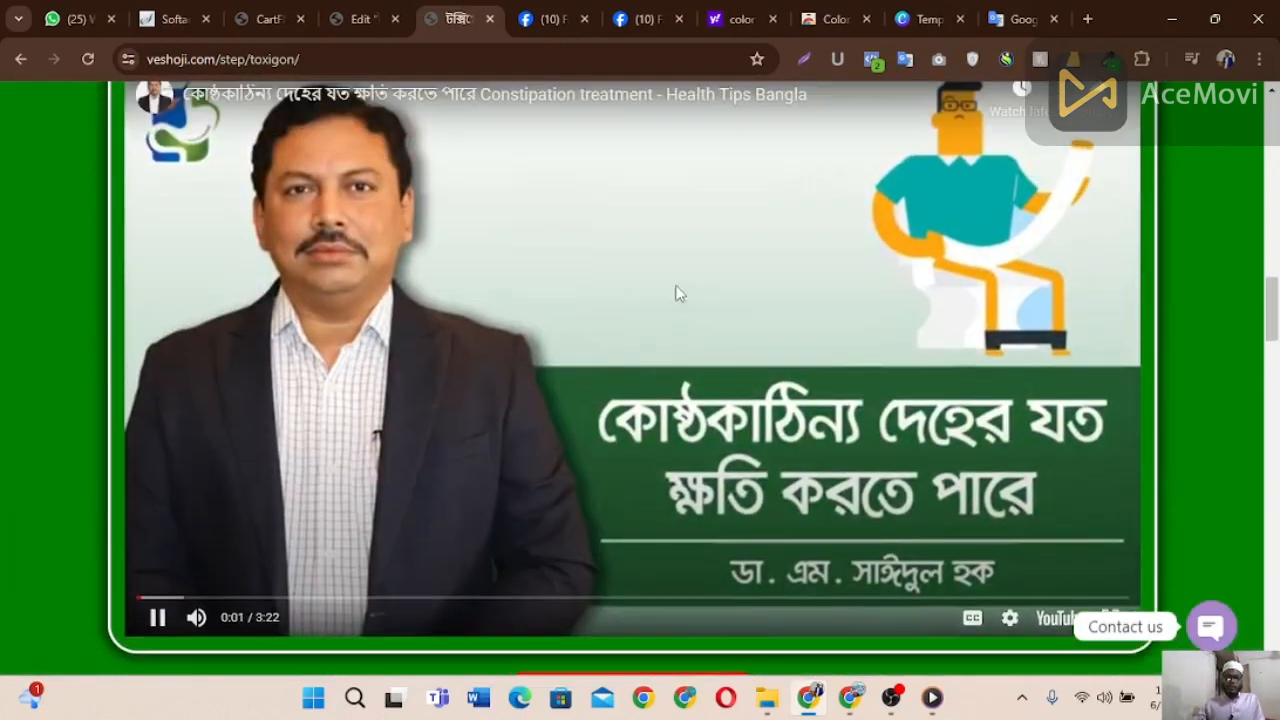
{"action": "scroll", "coordinate": [676, 292], "scroll_direction": "up", "scroll_amount": 2}
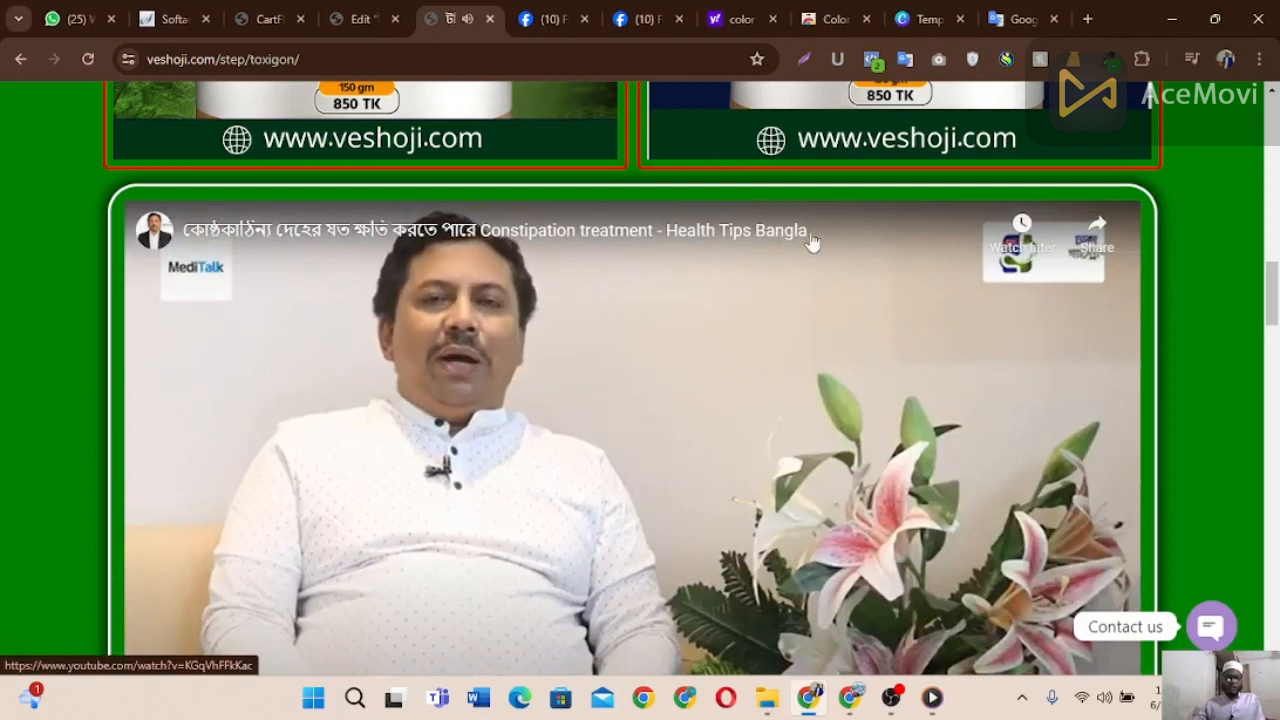
{"action": "scroll", "coordinate": [425, 322], "scroll_direction": "down", "scroll_amount": 2}
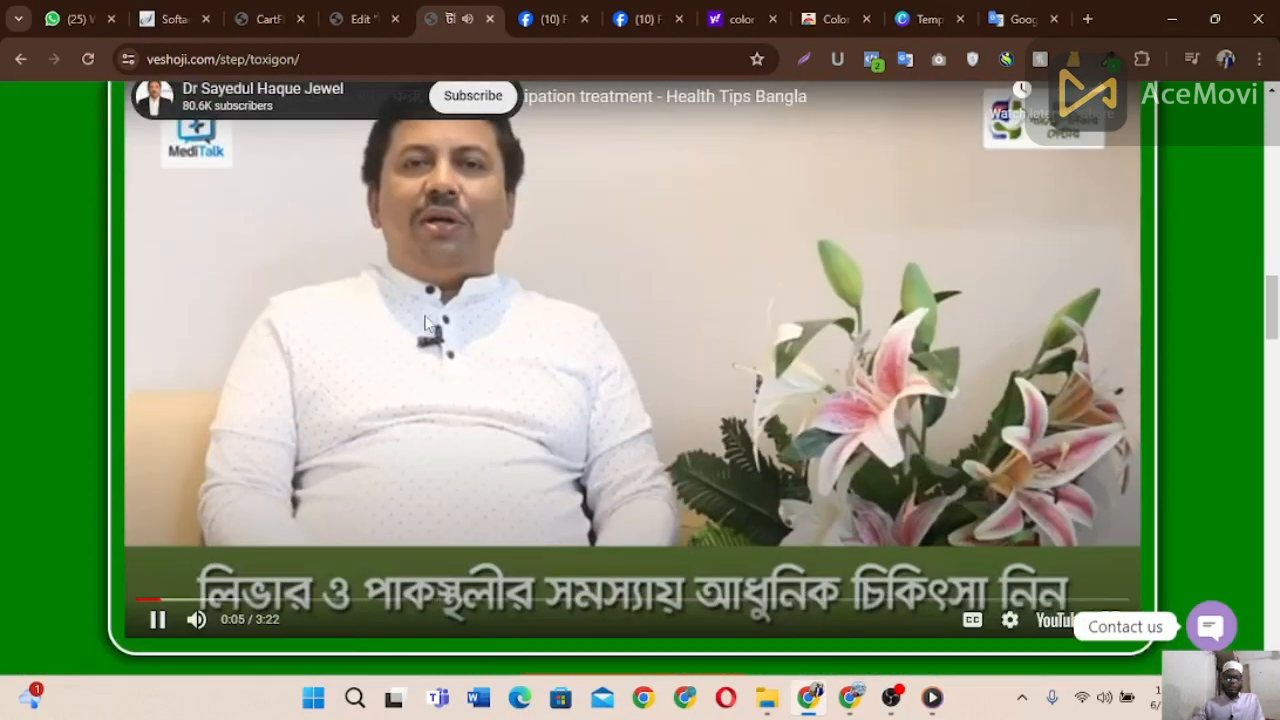
{"action": "scroll", "coordinate": [425, 322], "scroll_direction": "down", "scroll_amount": 2}
{"action": "left_click", "coordinate": [160, 472]}
{"action": "left_click_drag", "start_coordinate": [1272, 340], "coordinate": [1268, 292]}
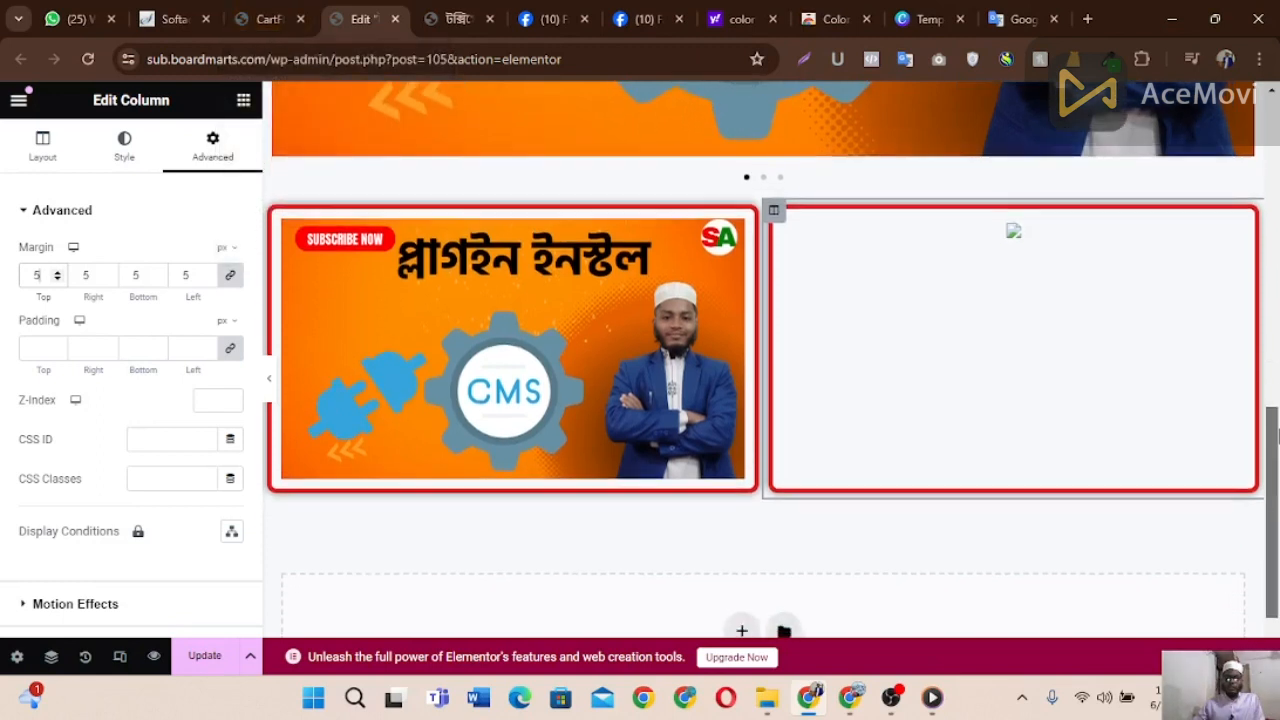
Step: Back in the Elementor editor, start adding a new section below the two image columns and bring up its structure choices
{"action": "scroll", "coordinate": [1276, 430], "scroll_direction": "down", "scroll_amount": 2}
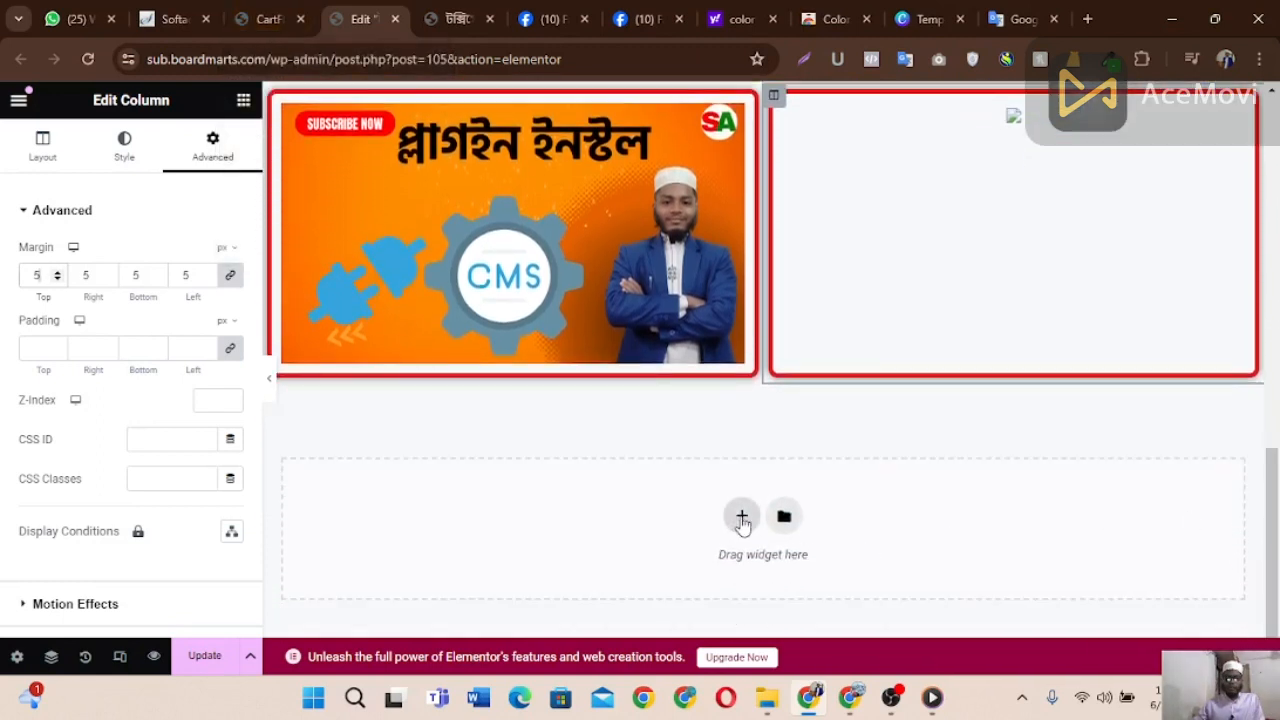
{"action": "left_click", "coordinate": [742, 518]}
{"action": "scroll", "coordinate": [620, 540], "scroll_direction": "down", "scroll_amount": 2}
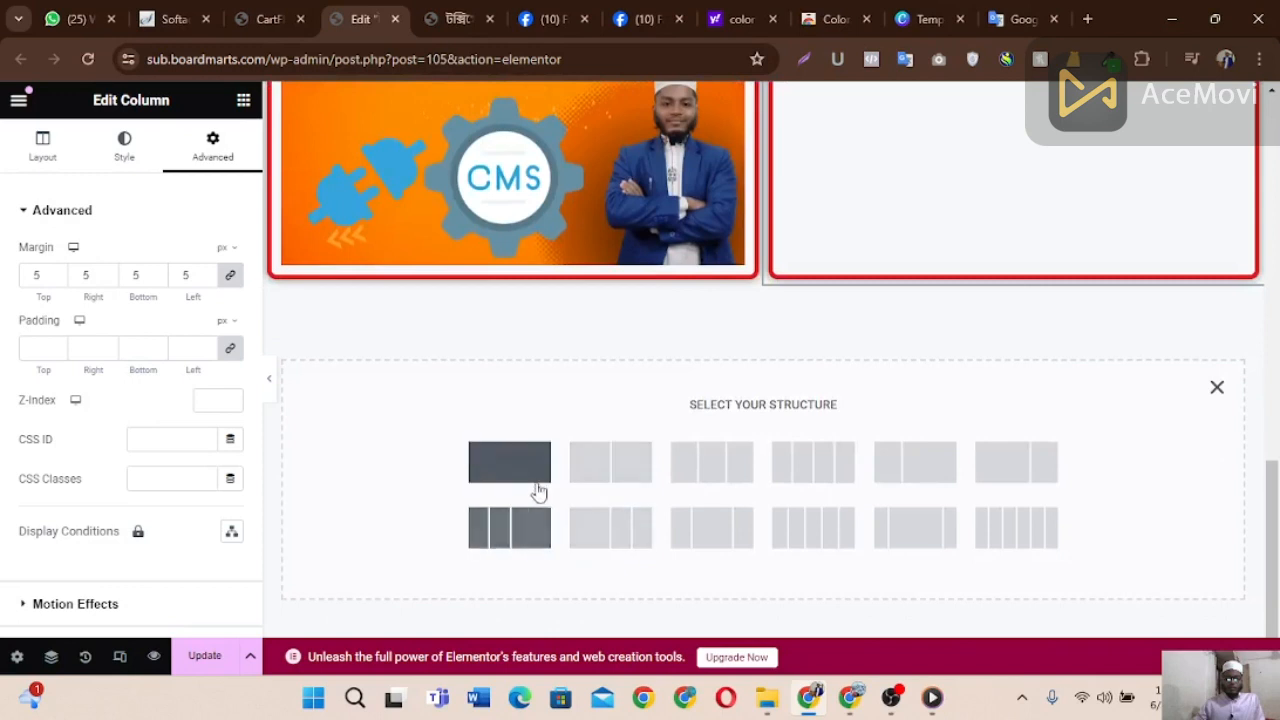